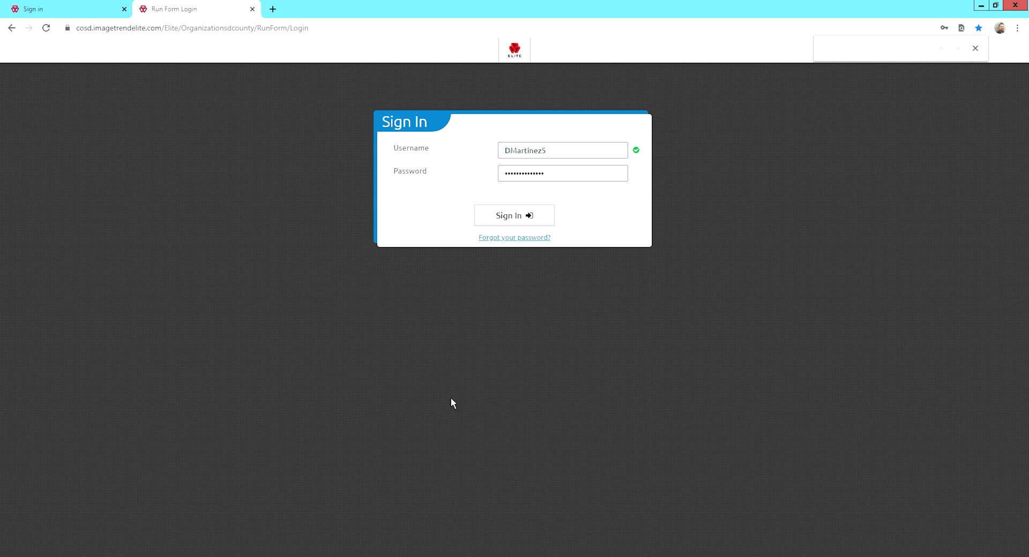
Sign in to Elite Field from the login page to reach the incident dashboard.
click(323, 34)
key(End)
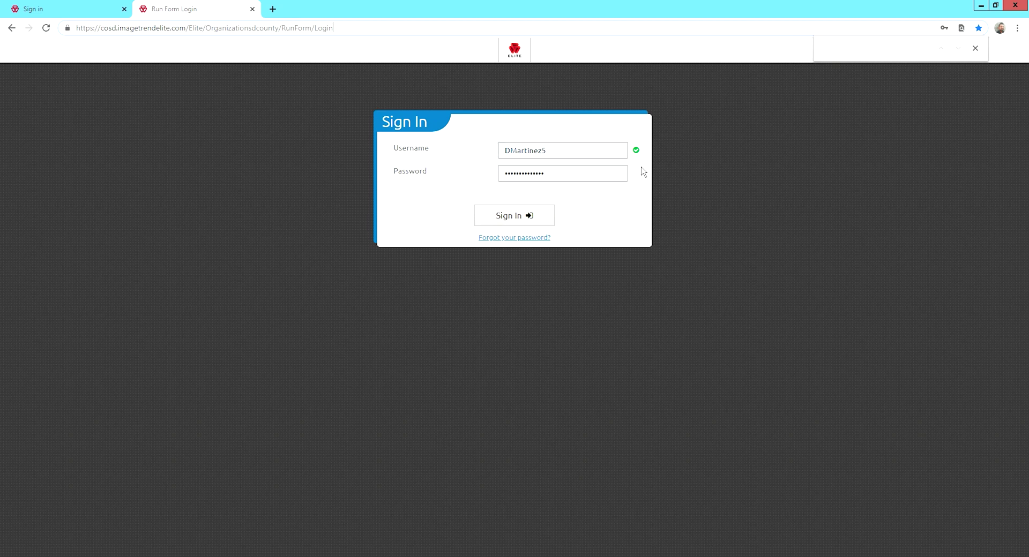
click(502, 223)
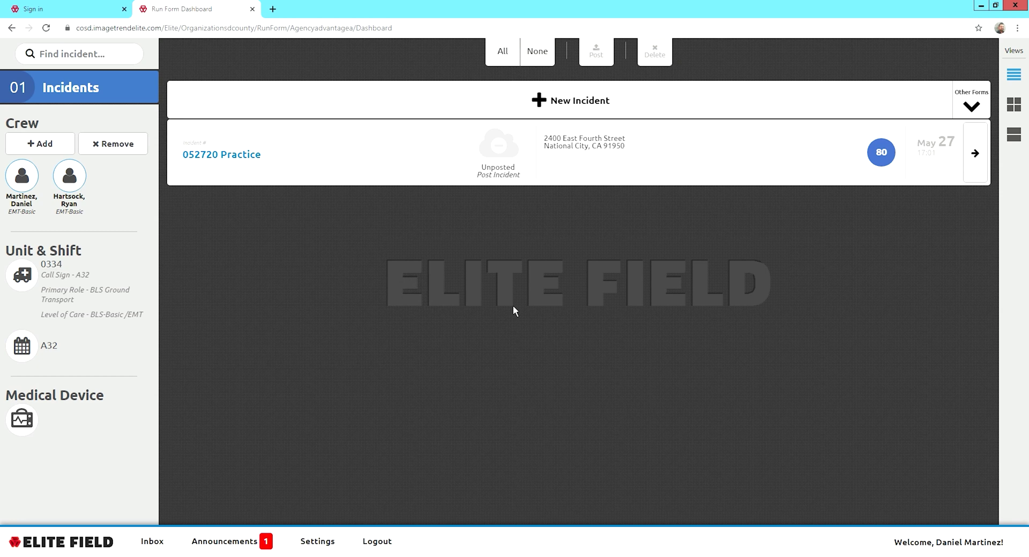
Sync changed resources from Settings until all 62 resources are synced.
click(326, 549)
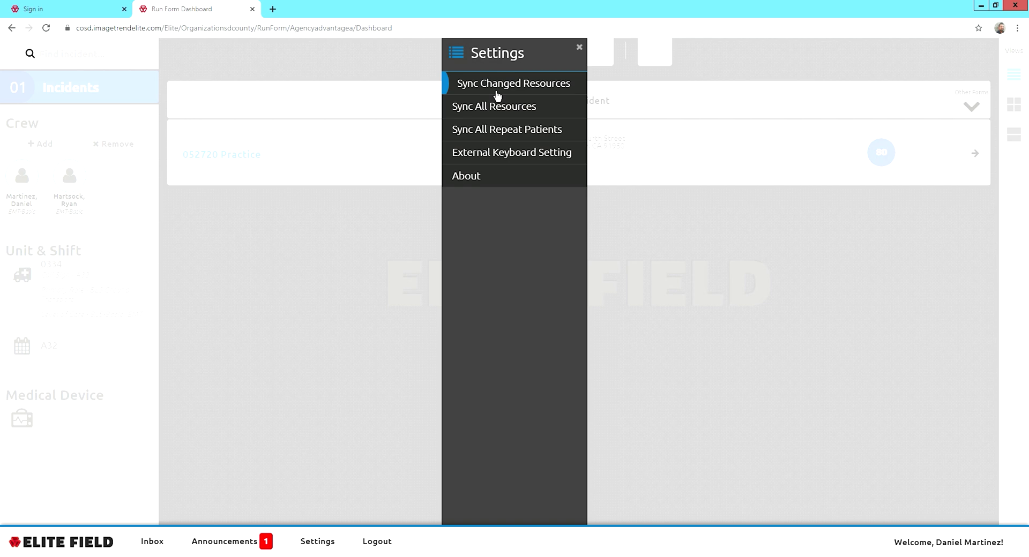
click(496, 84)
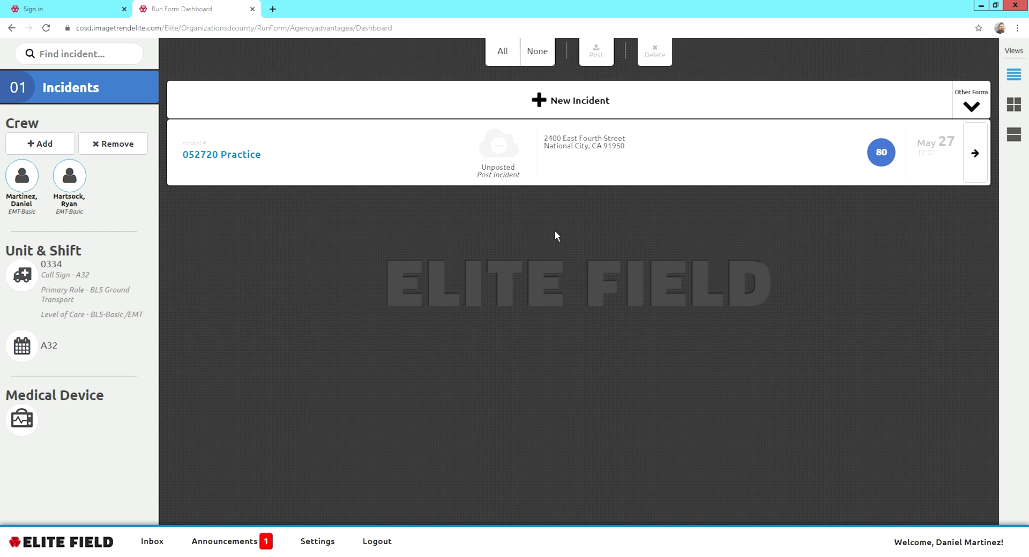
Delete the 052720 Practice incident and confirm, leaving 00 incidents.
click(642, 156)
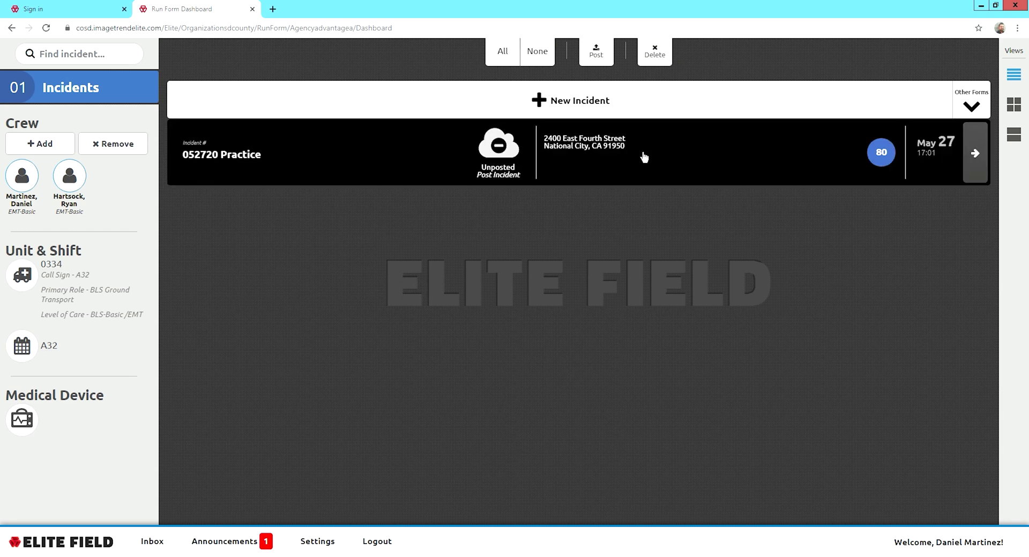
click(653, 55)
click(543, 342)
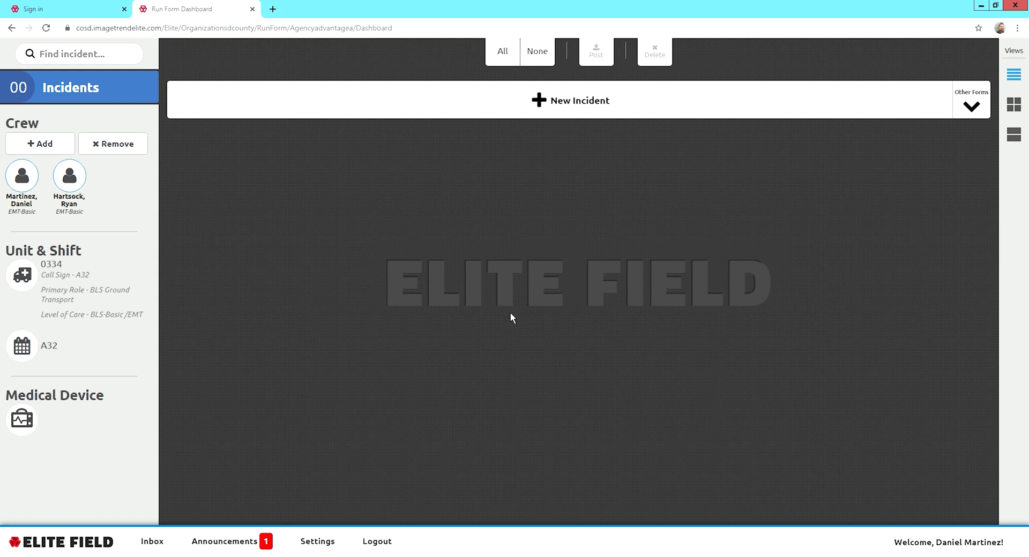
Remove both existing members from the crew list.
click(100, 149)
click(80, 184)
click(22, 176)
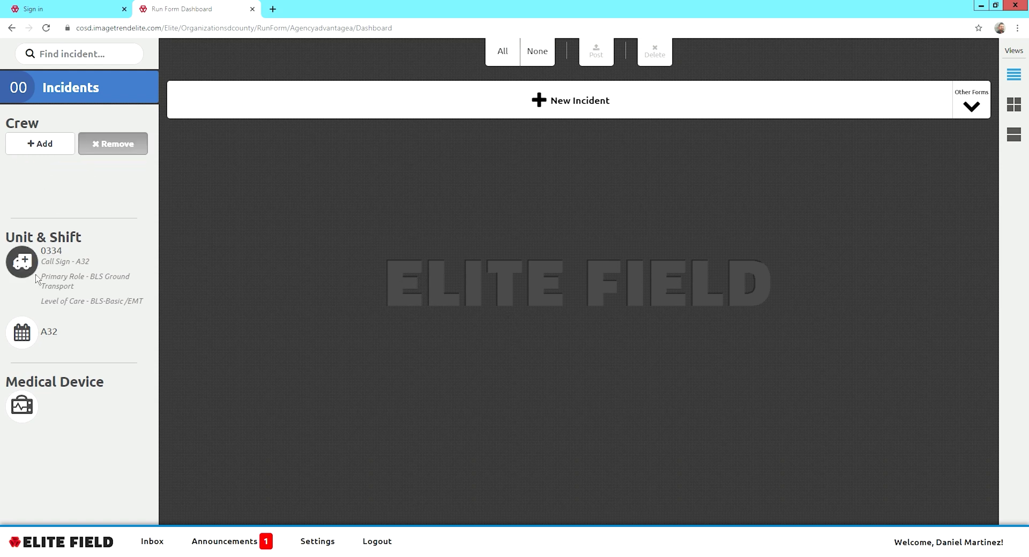
Clear unit 0334, its call sign, primary role and level of care, and save.
click(24, 276)
click(15, 157)
click(15, 195)
click(15, 234)
click(16, 272)
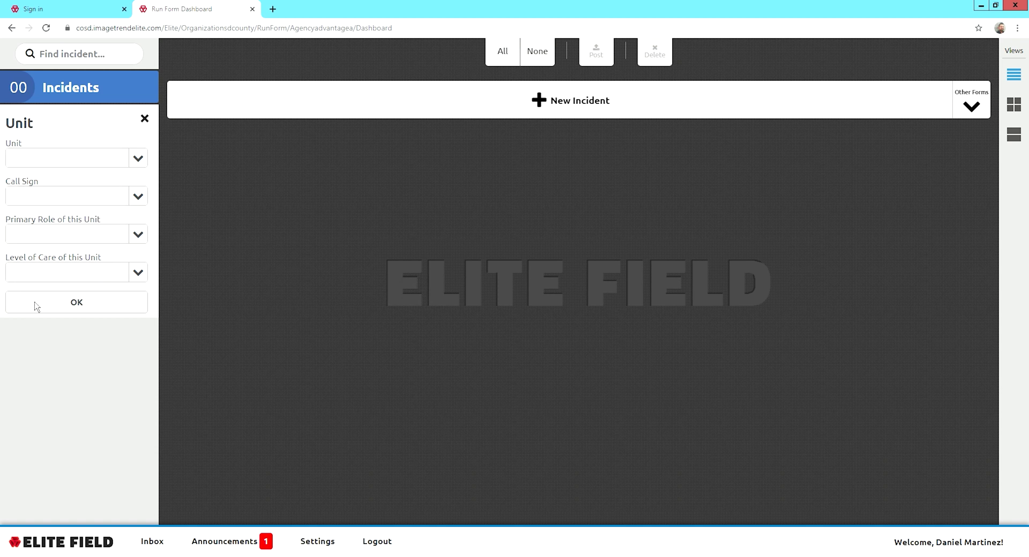
click(36, 304)
Clear the A32 shift and save the emptied shift details.
click(22, 305)
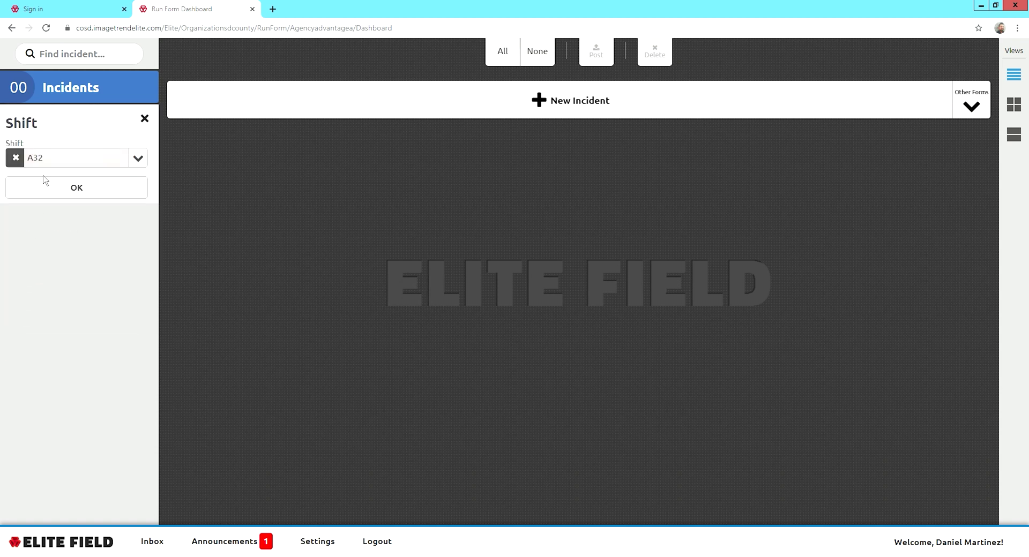
click(16, 163)
click(44, 188)
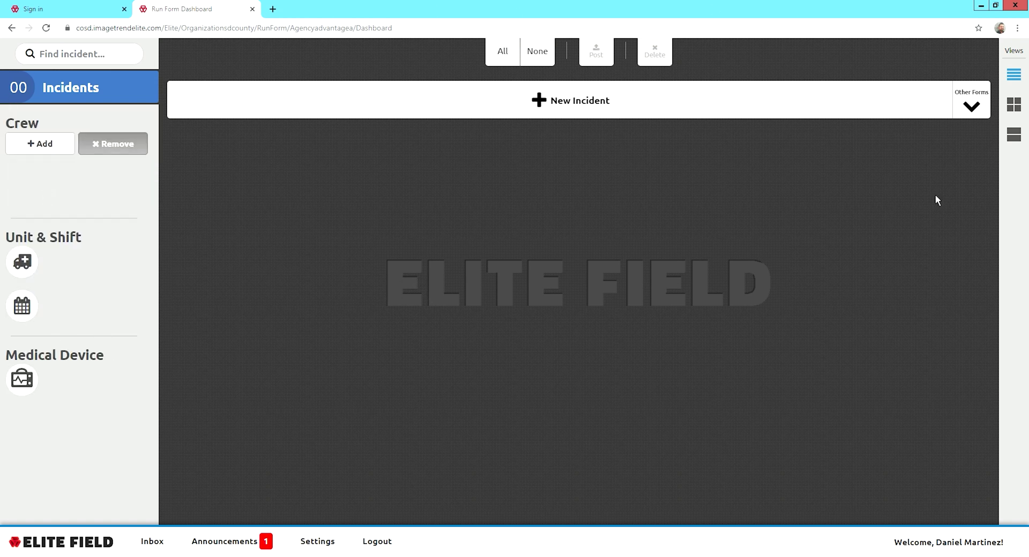
click(40, 145)
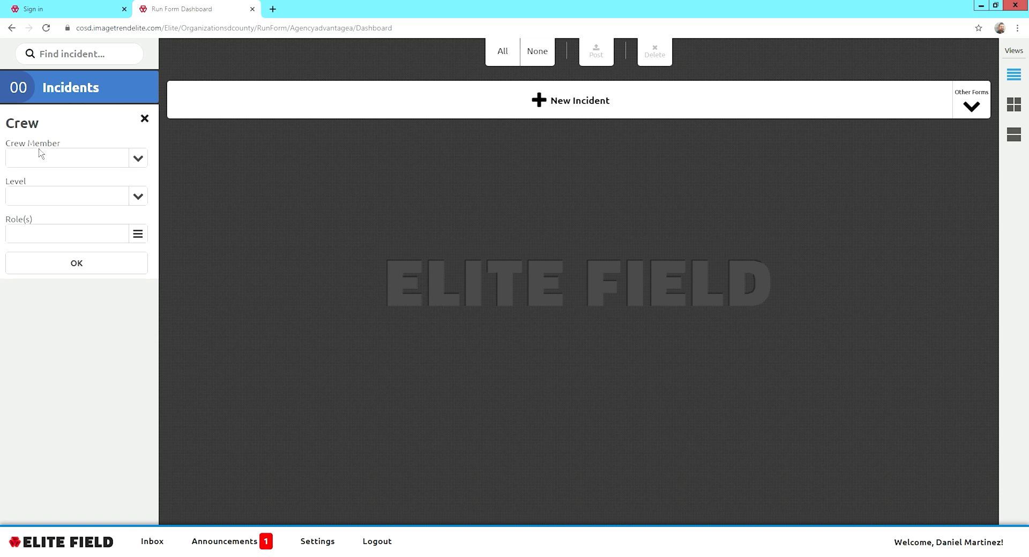
Add the first crew member with Primary Patient Caregiver-At Scene and Caregiver-Transport roles.
click(94, 166)
text(mar)
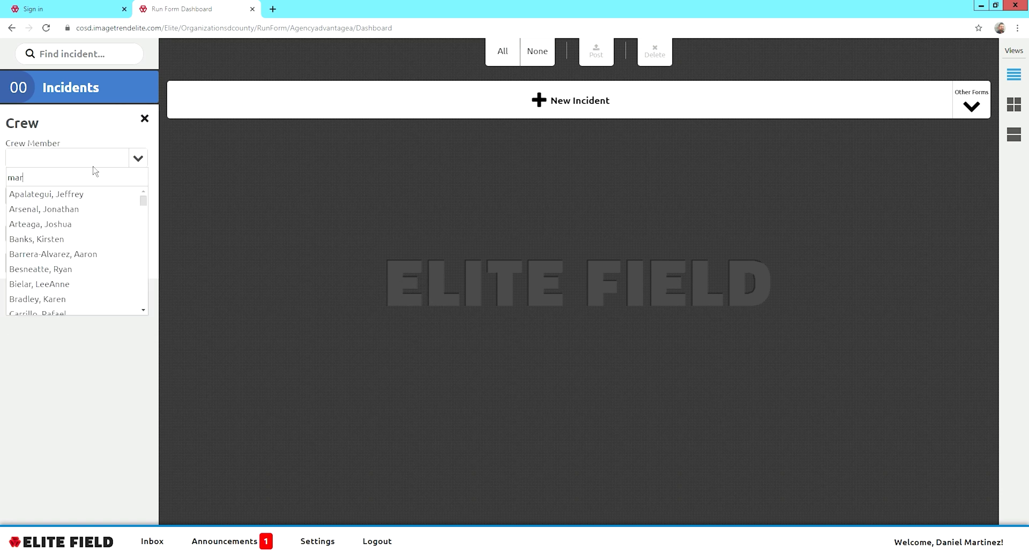
click(89, 214)
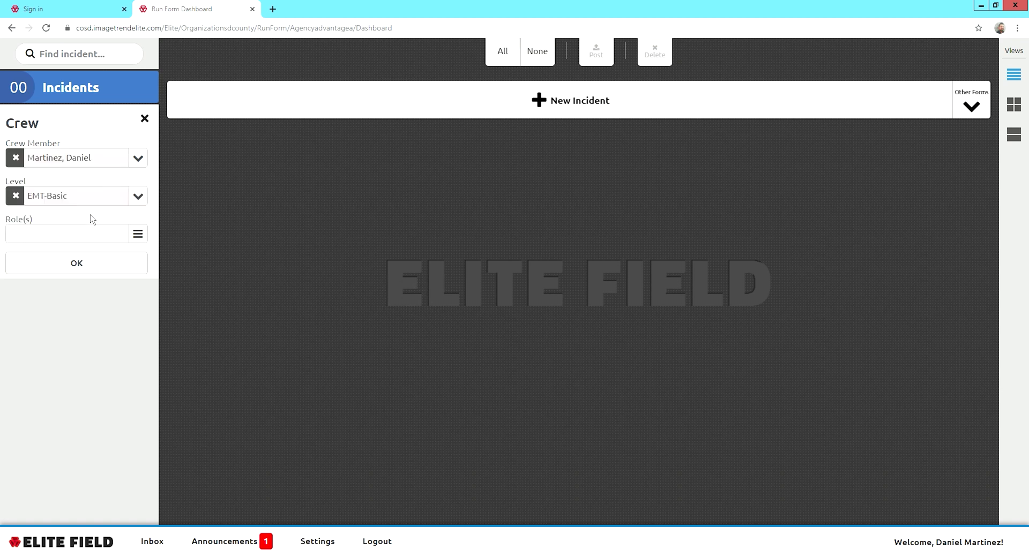
click(64, 239)
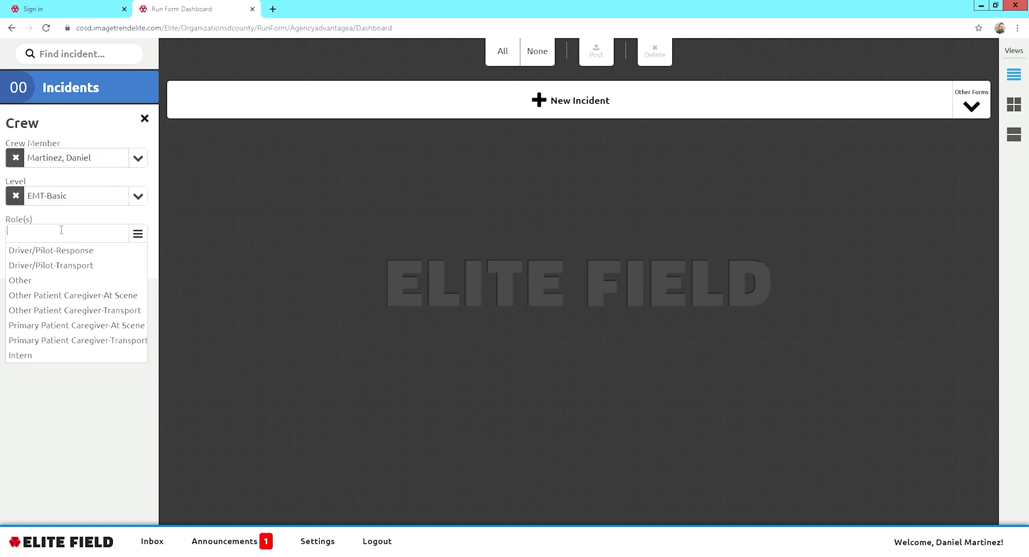
click(93, 332)
click(95, 344)
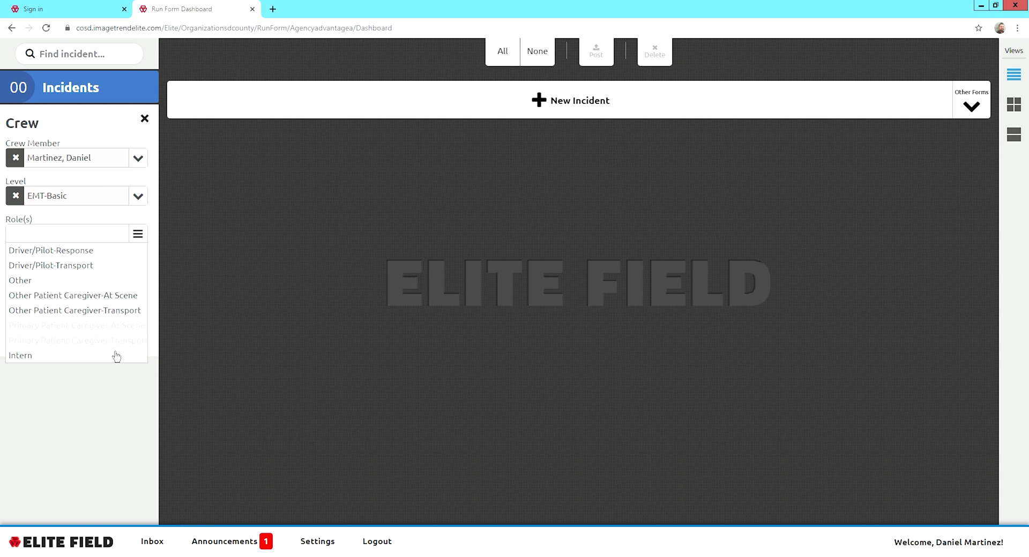
click(74, 410)
click(69, 348)
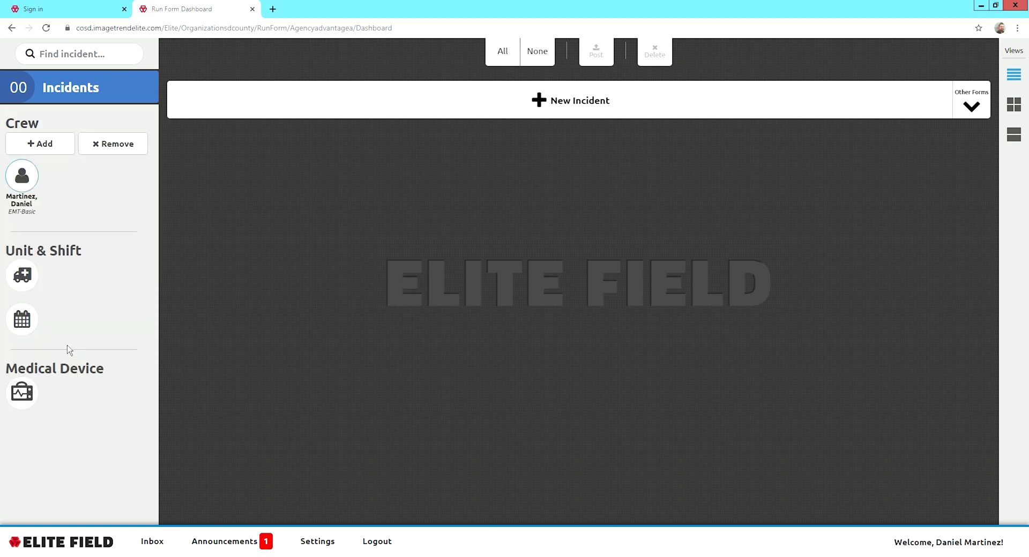
Add the second crew member with Driver/Pilot-Response and Driver/Pilot-Transport roles.
click(58, 153)
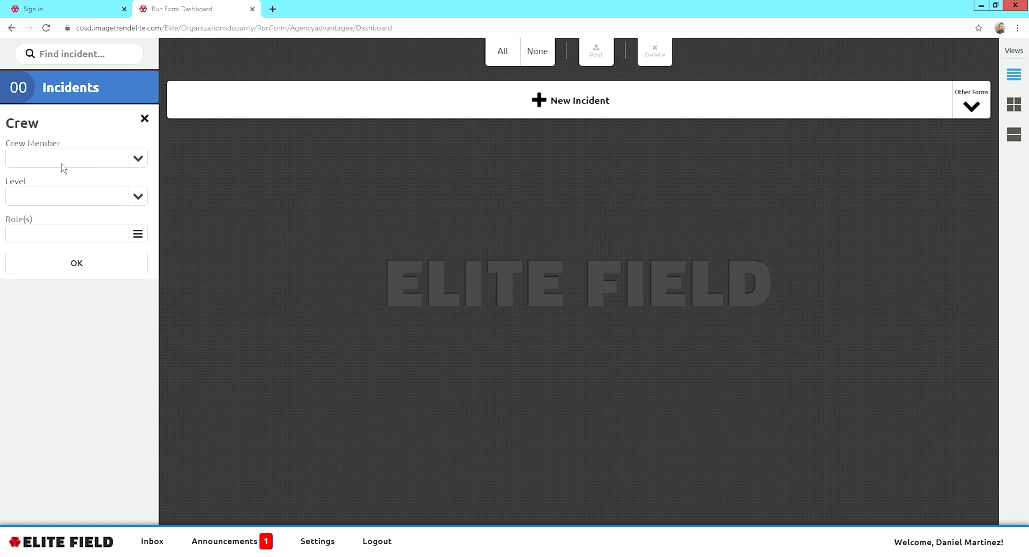
click(63, 158)
text(ry)
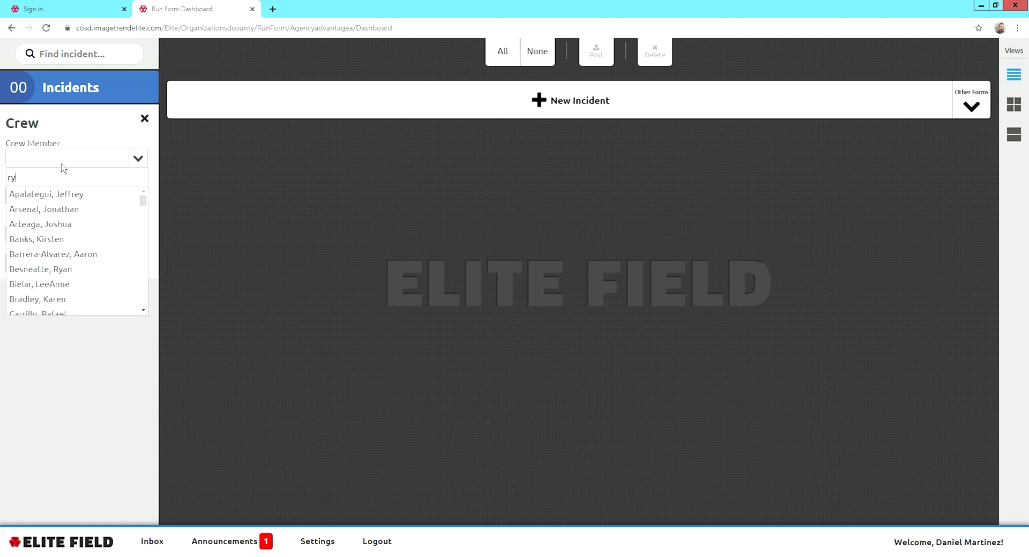
text(an)
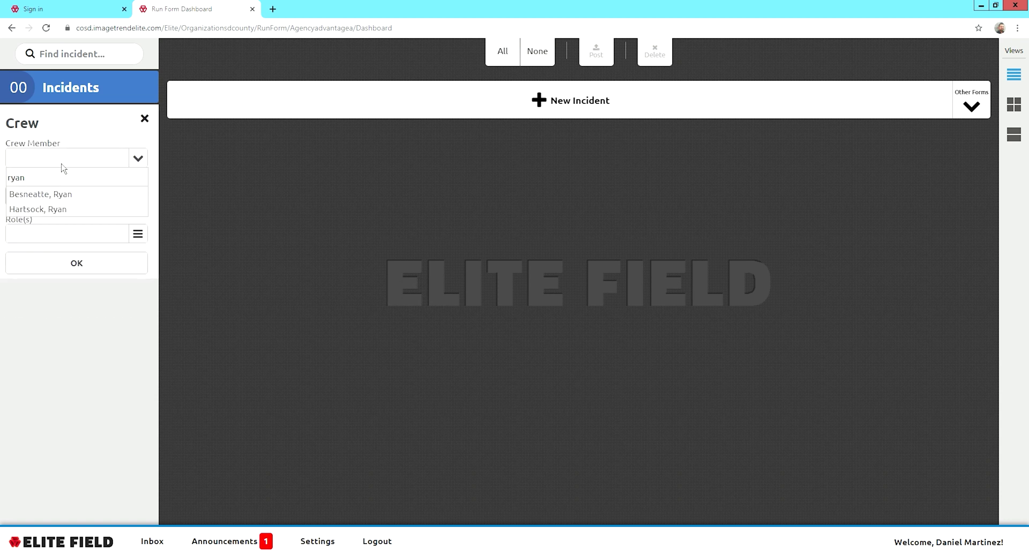
click(72, 213)
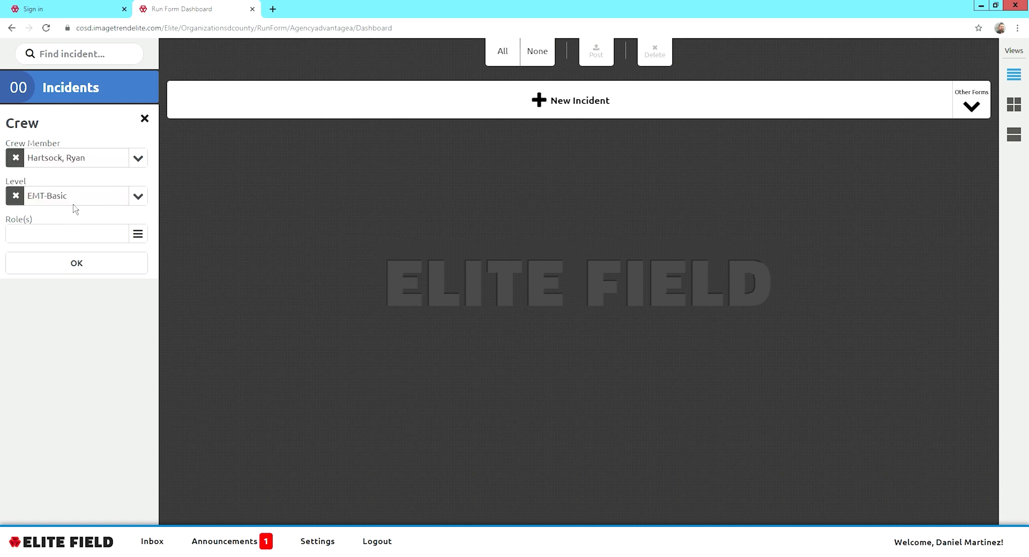
click(74, 242)
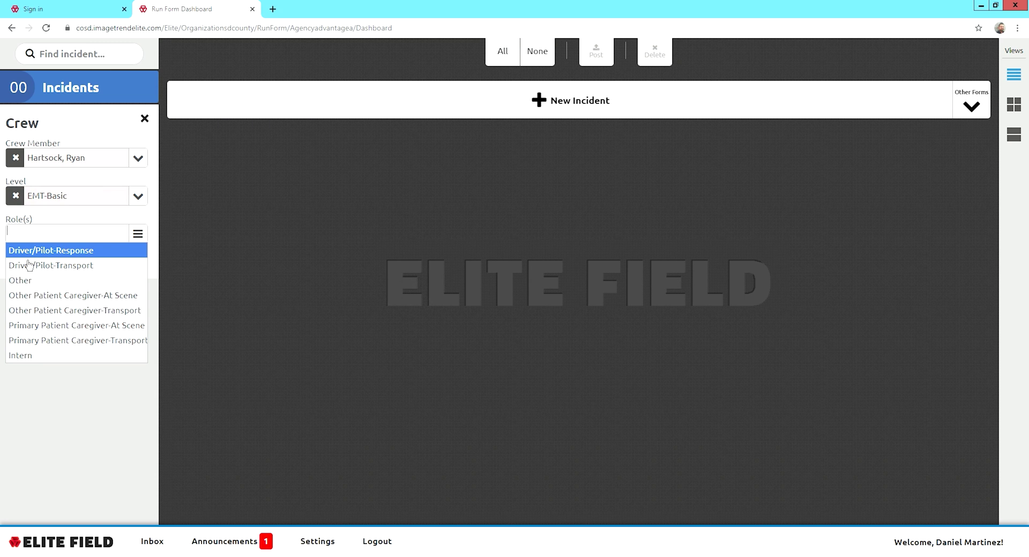
click(80, 258)
click(80, 265)
click(100, 375)
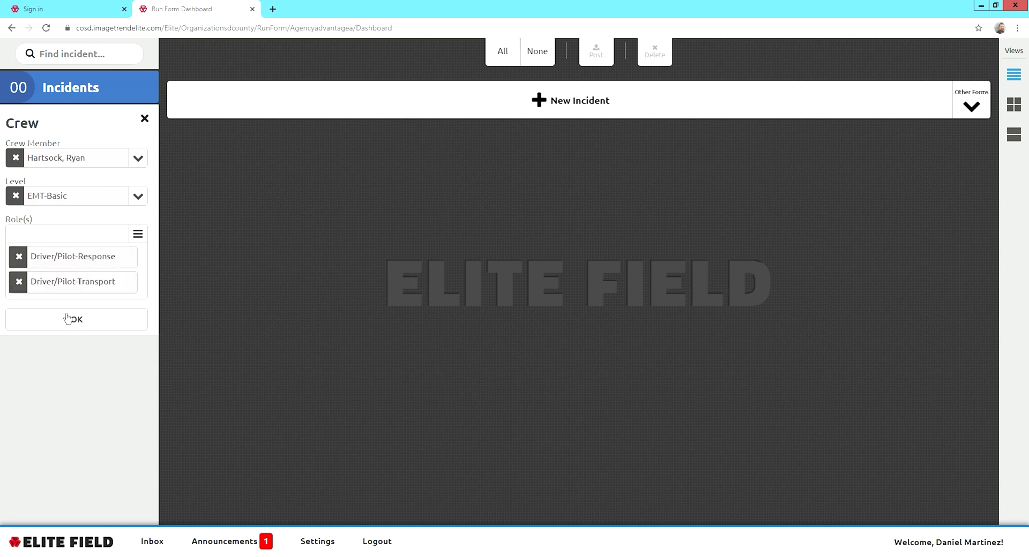
click(64, 324)
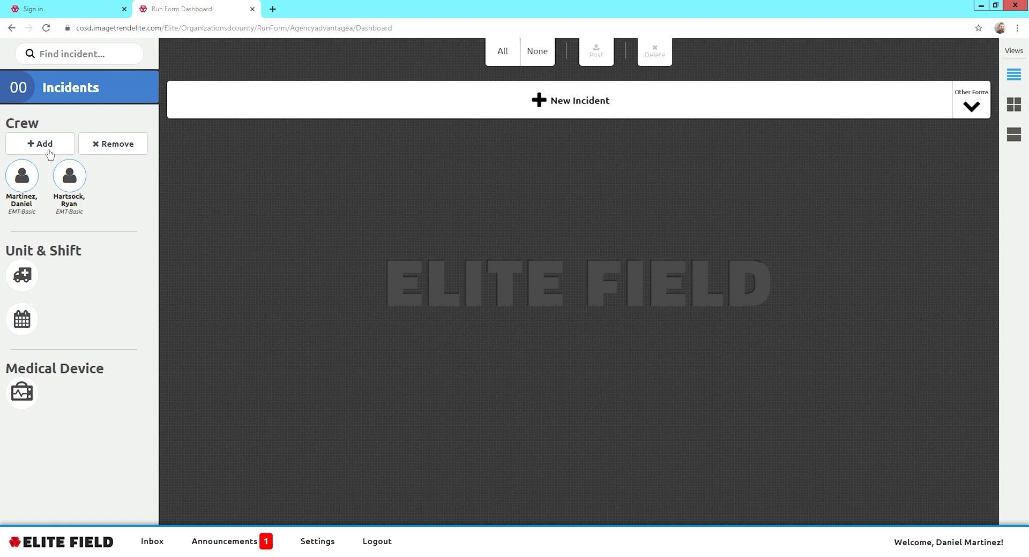
Close the unfilled third crew entry, keeping the crew at two EMT-Basic members.
click(49, 153)
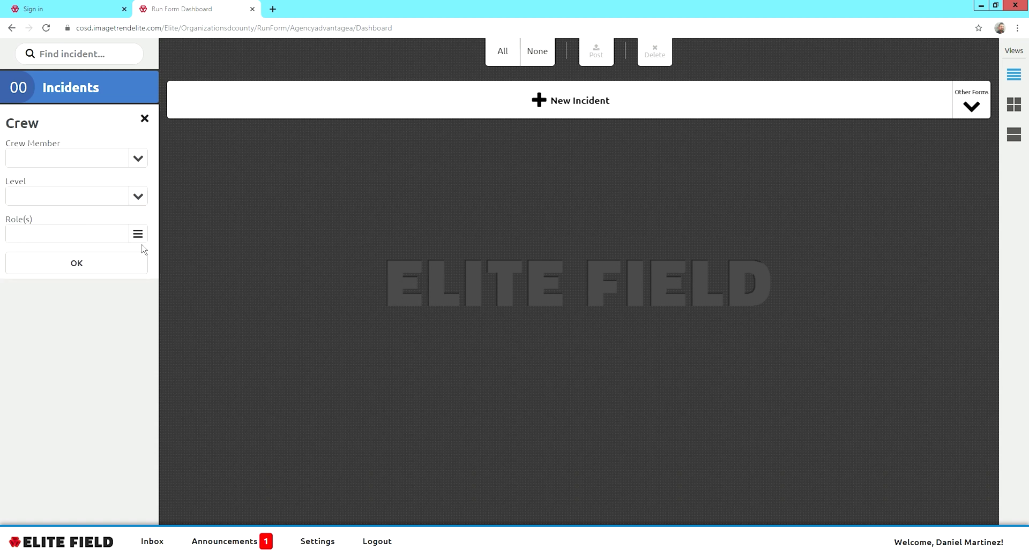
click(141, 202)
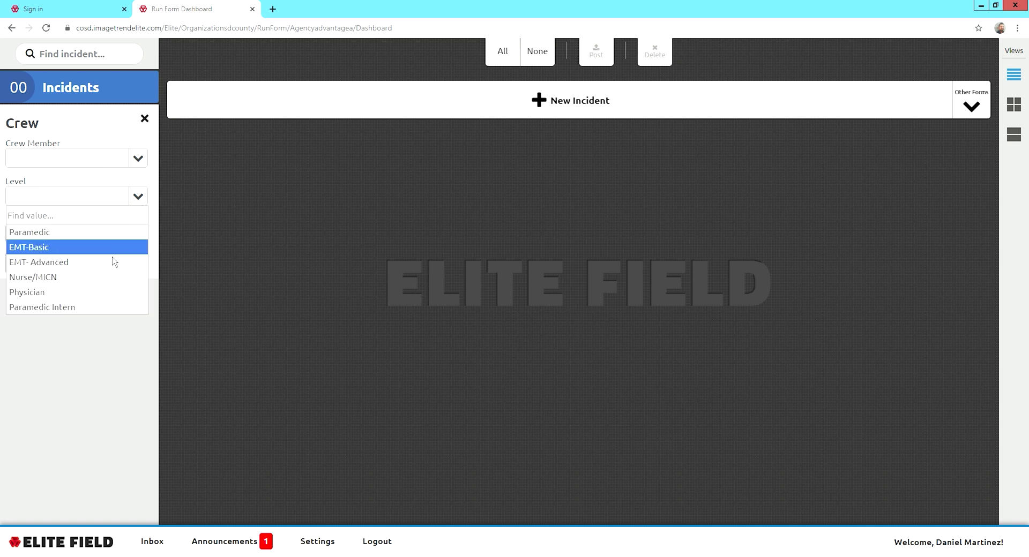
click(138, 202)
click(138, 236)
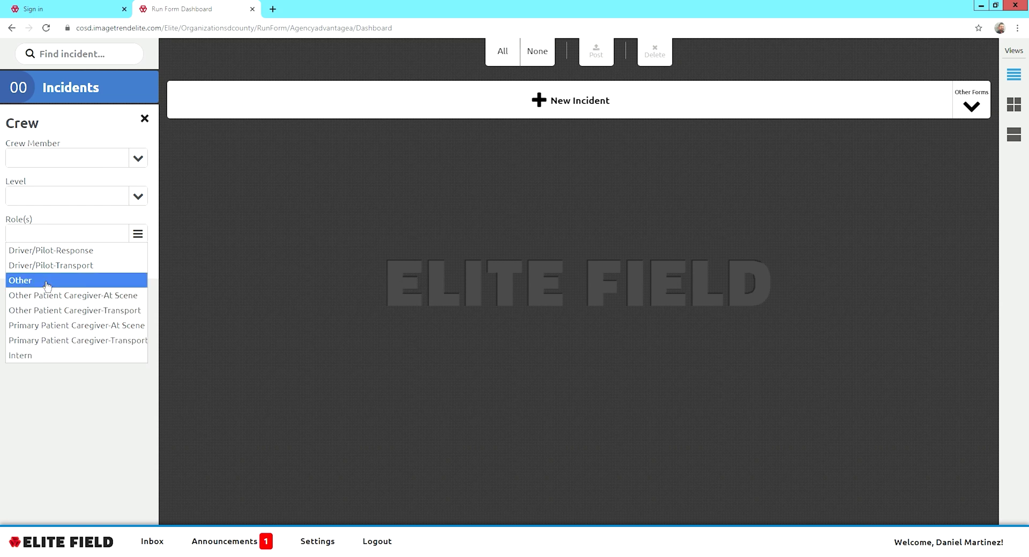
click(120, 187)
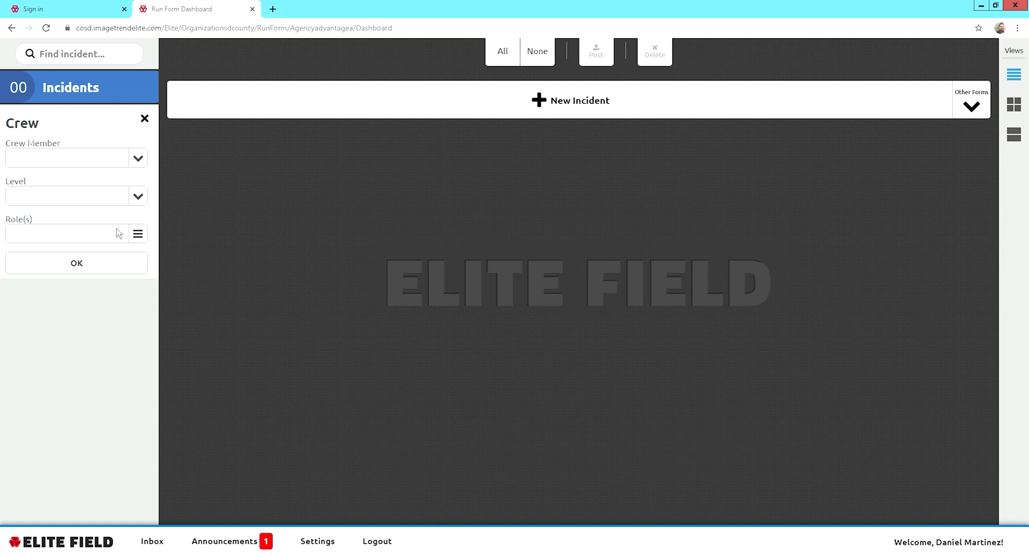
click(141, 203)
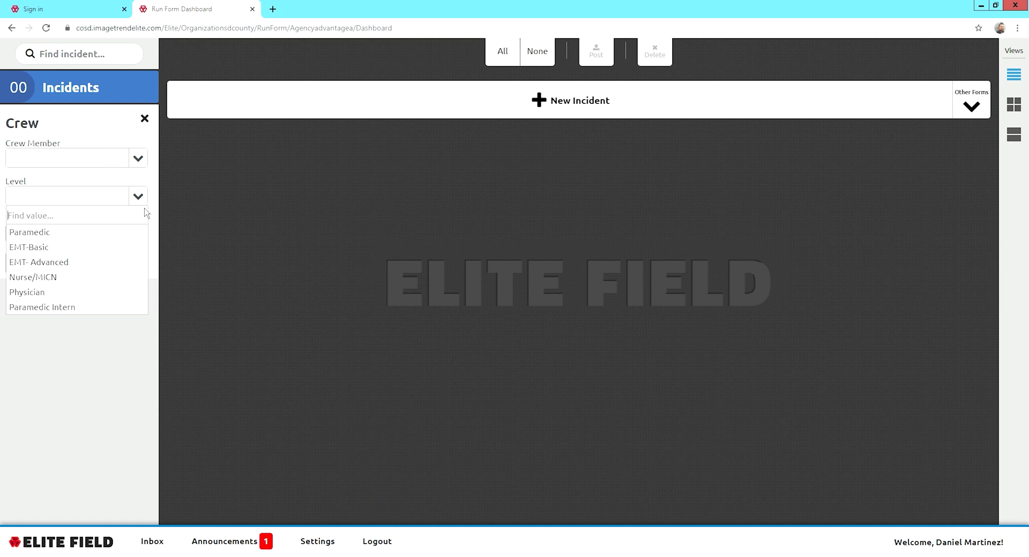
click(141, 186)
click(138, 234)
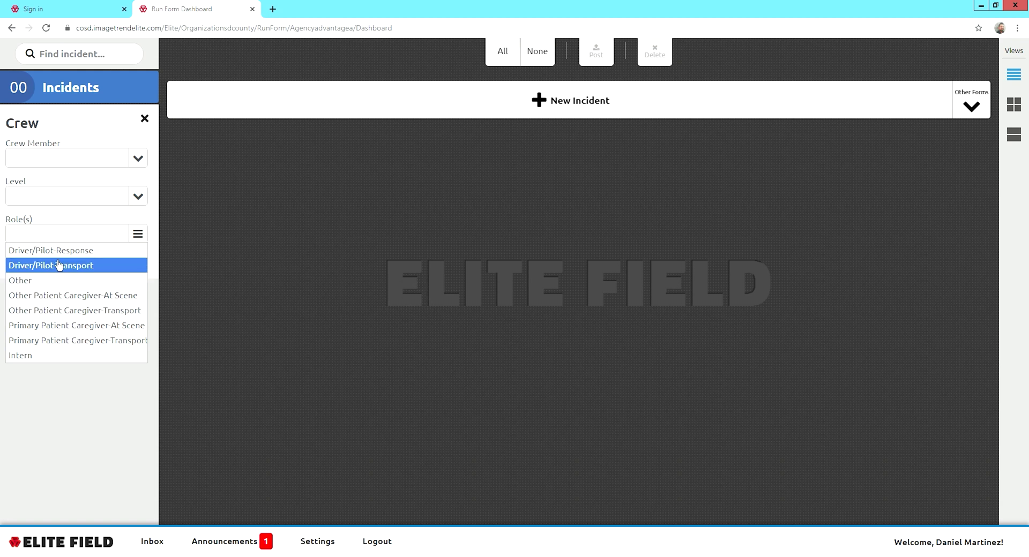
click(94, 455)
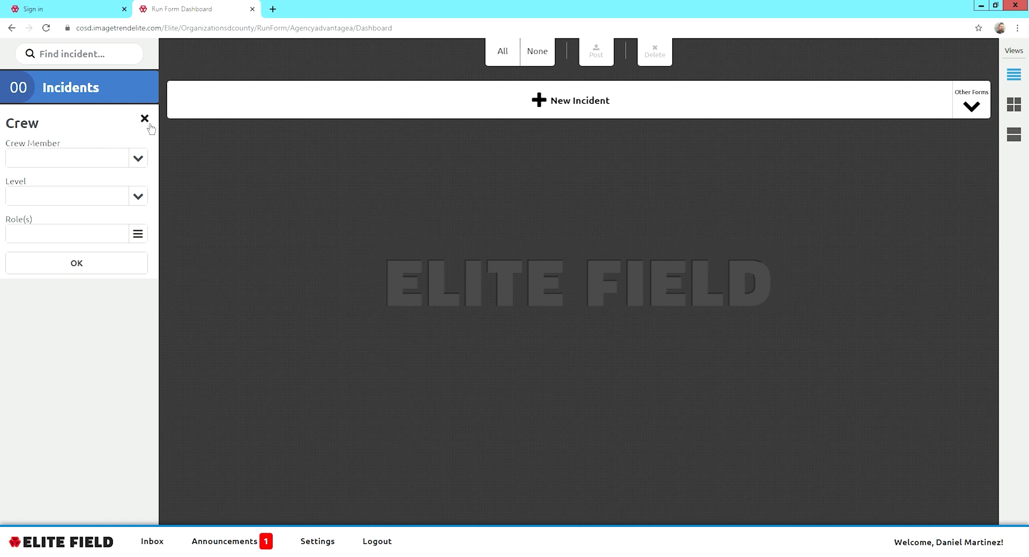
click(145, 118)
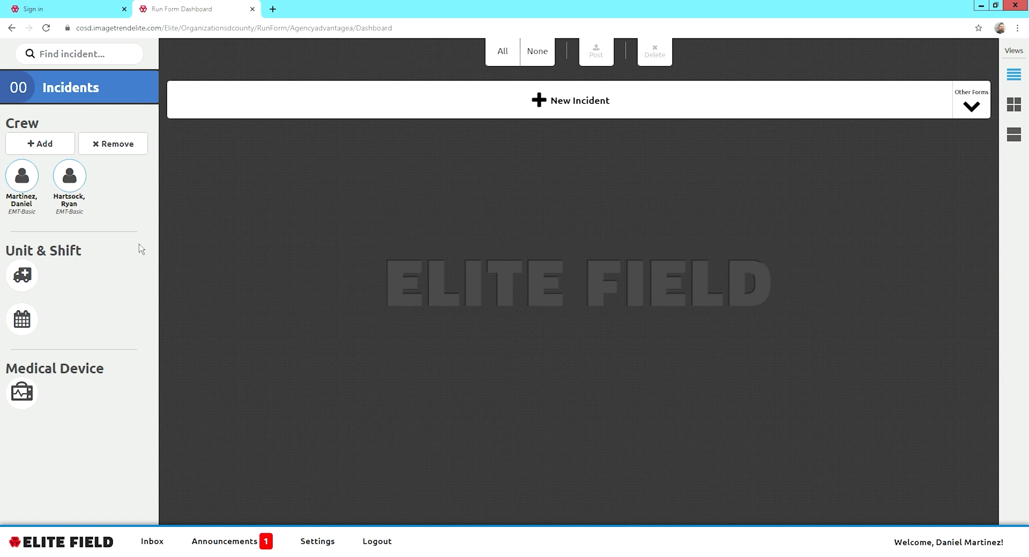
Choose unit 997 and call sign A32 in the unit details.
click(24, 275)
click(34, 280)
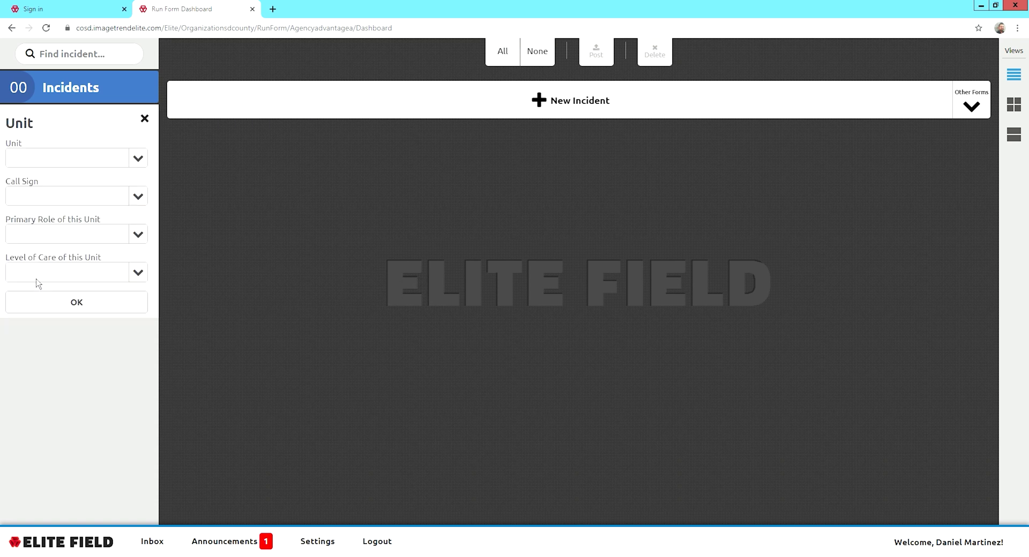
click(150, 160)
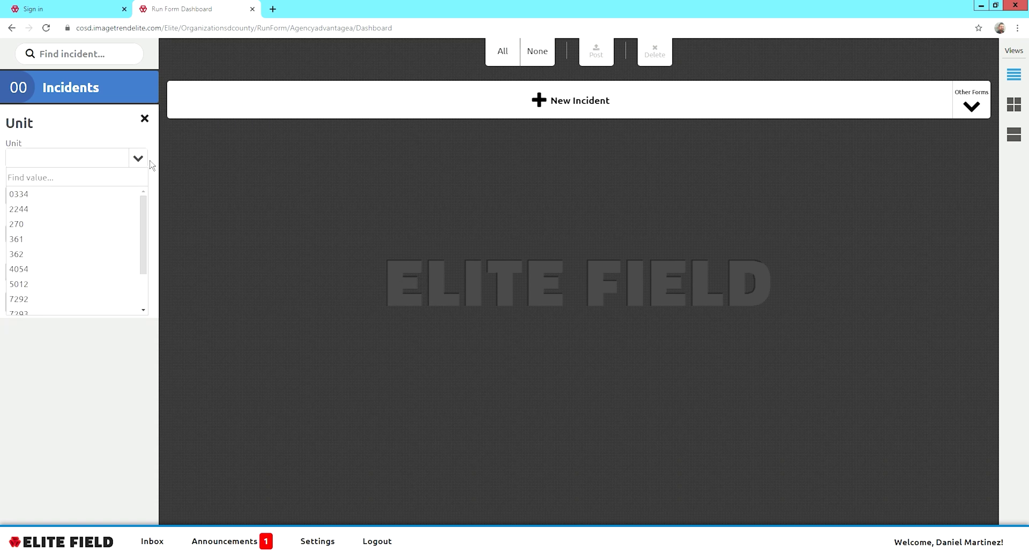
scroll(94, 257, down, 2)
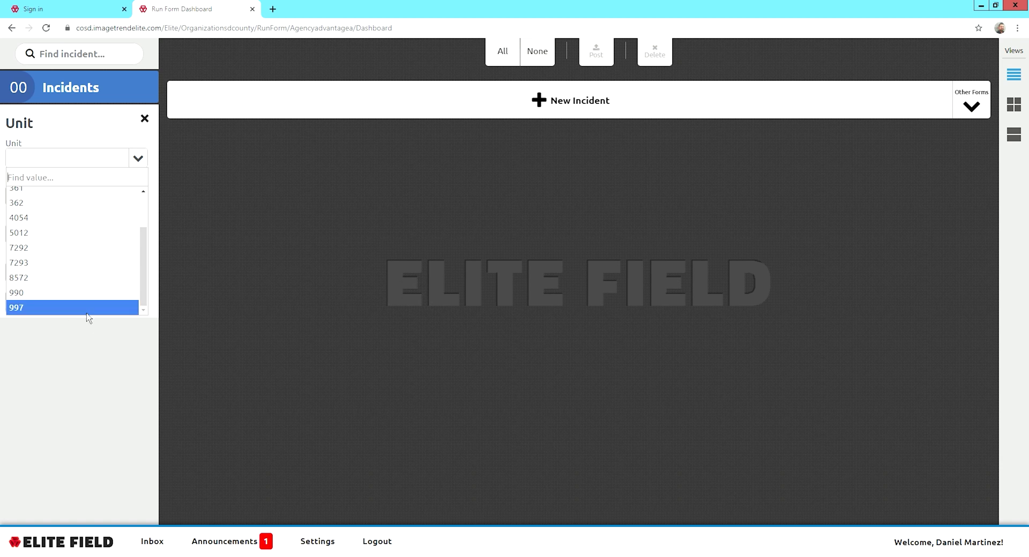
click(87, 313)
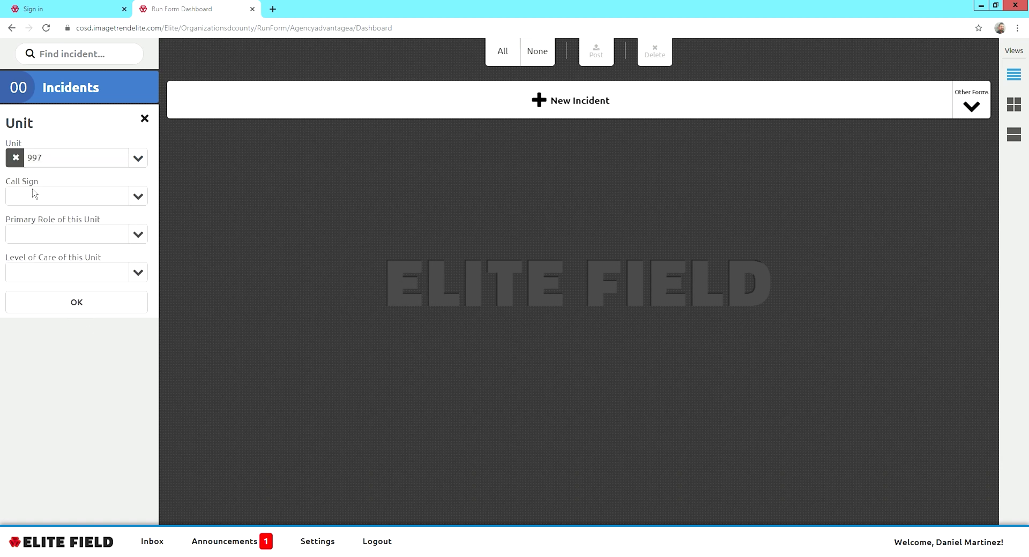
click(141, 199)
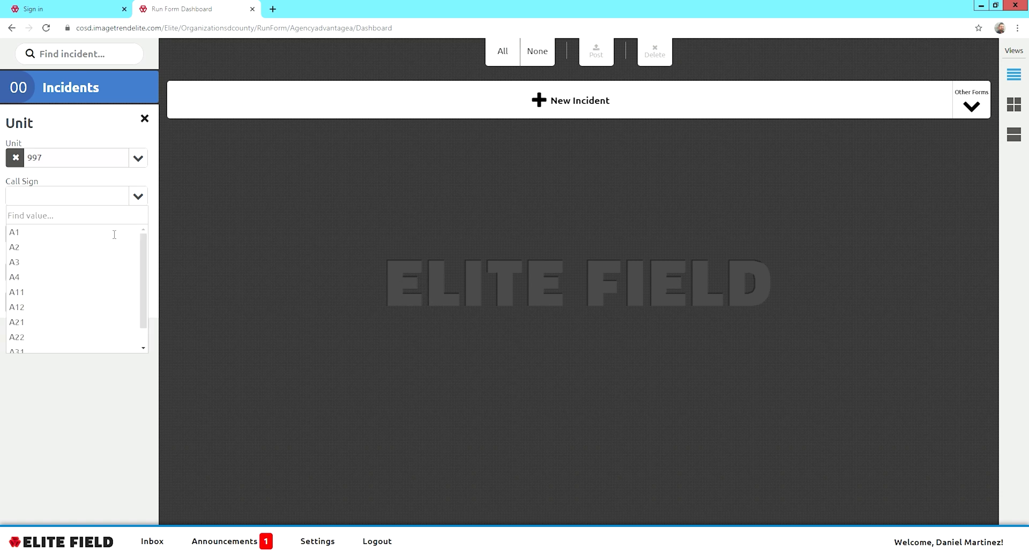
scroll(85, 300, down, 1)
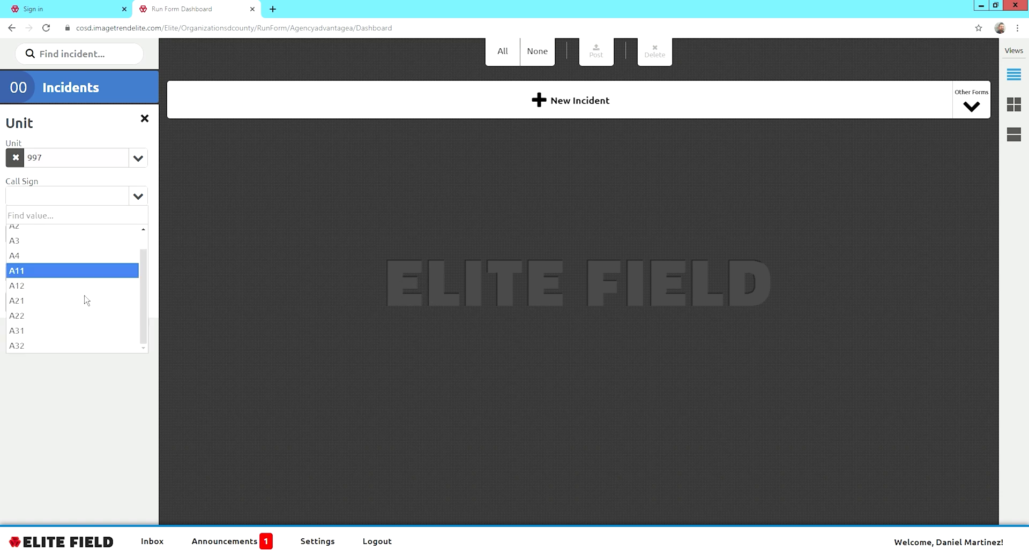
click(62, 352)
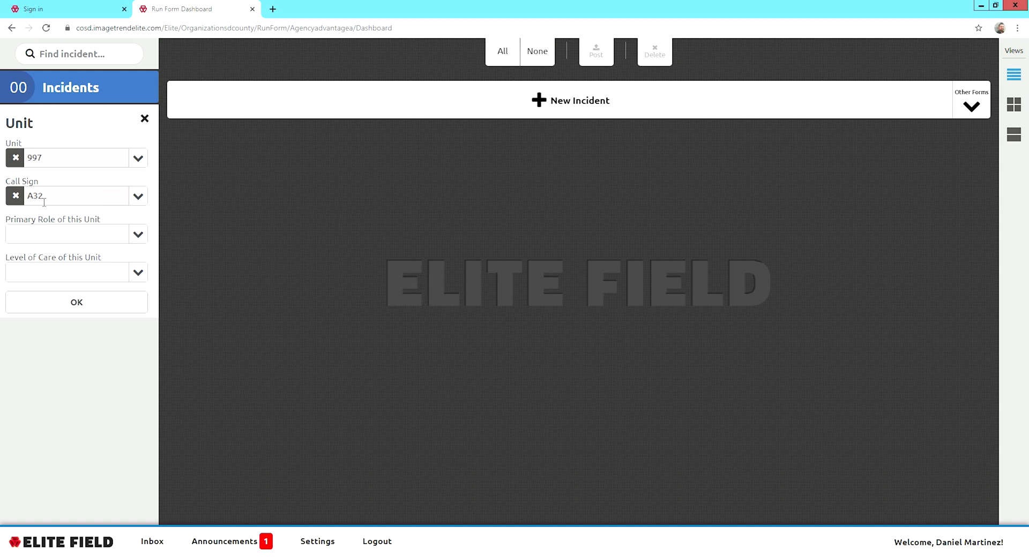
Set primary role BLS Ground Transport and level of care BLS-Basic /EMT, then confirm.
click(148, 242)
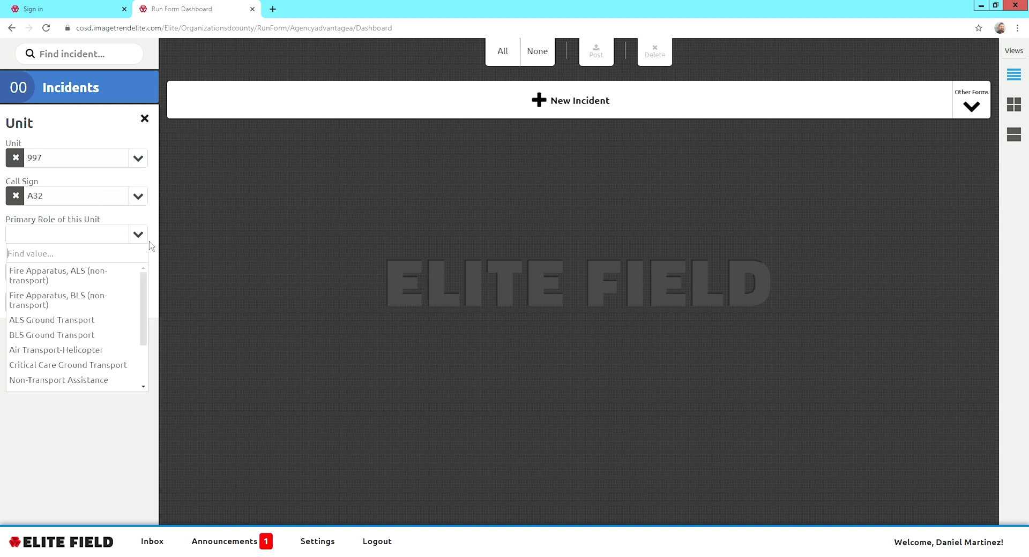
click(76, 338)
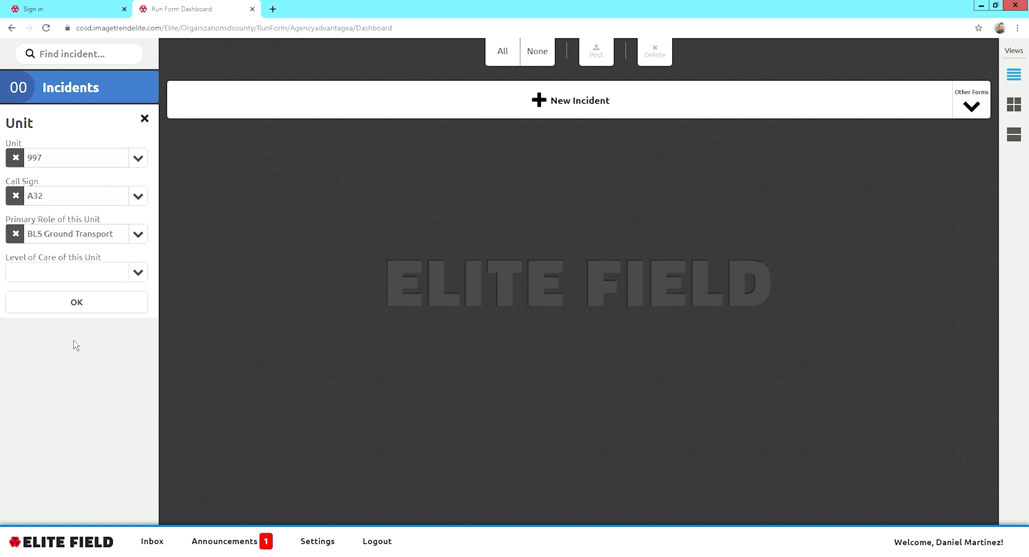
click(74, 284)
click(63, 325)
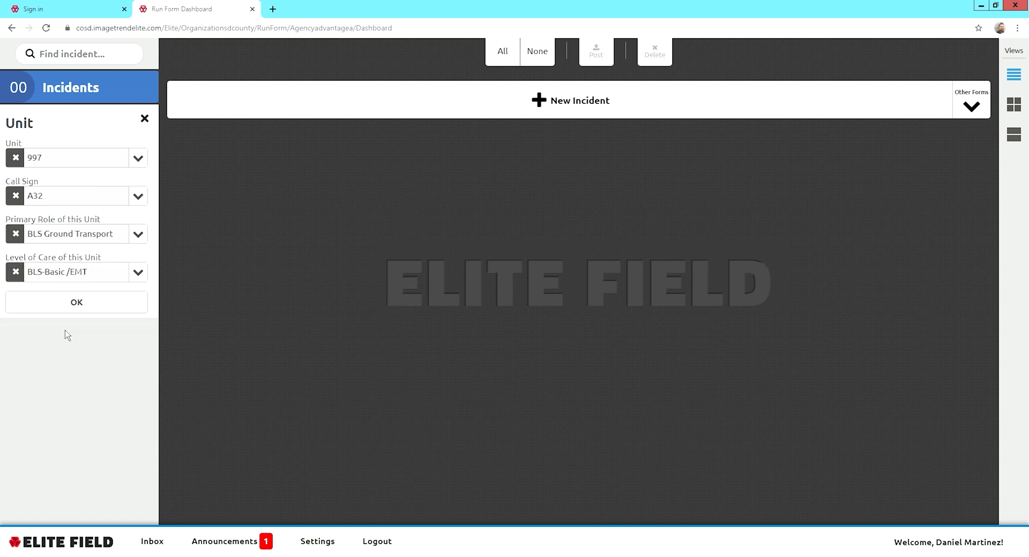
click(64, 313)
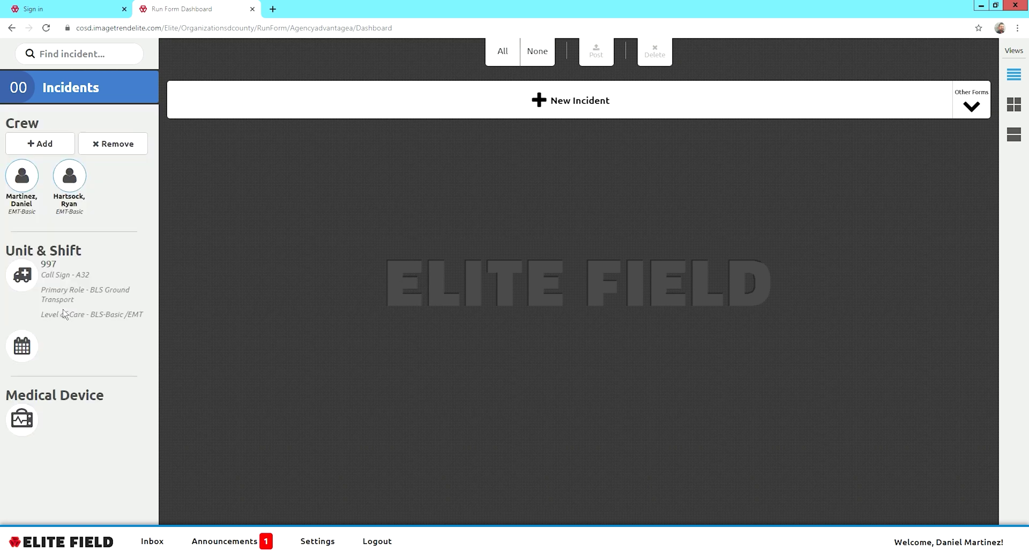
Record A32 as the shift and confirm it.
click(25, 348)
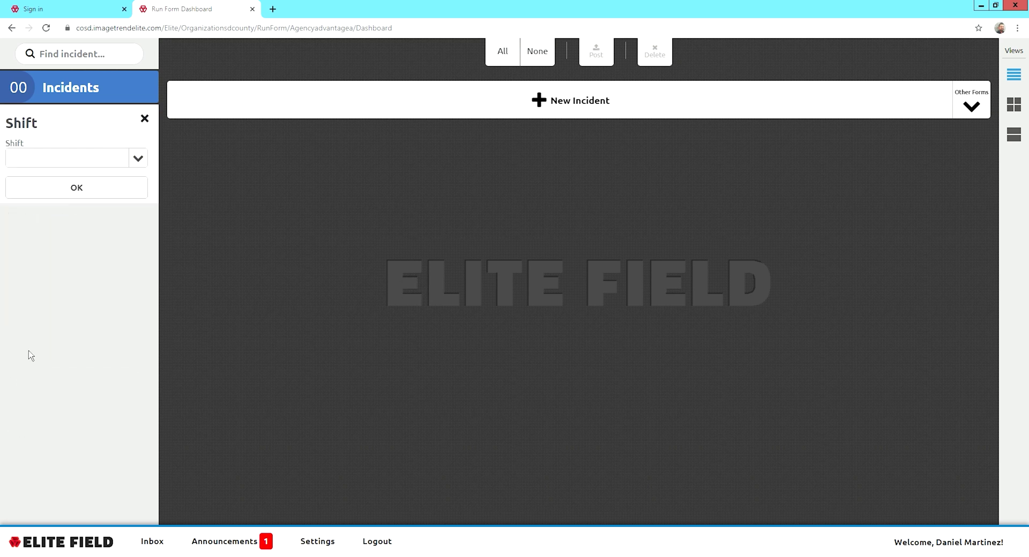
click(141, 162)
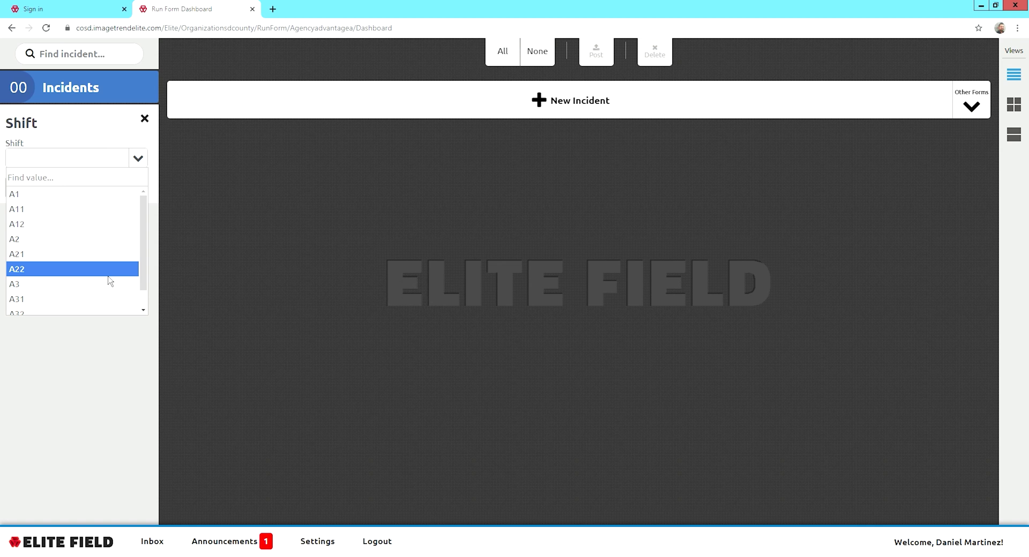
scroll(96, 290, down, 2)
click(55, 300)
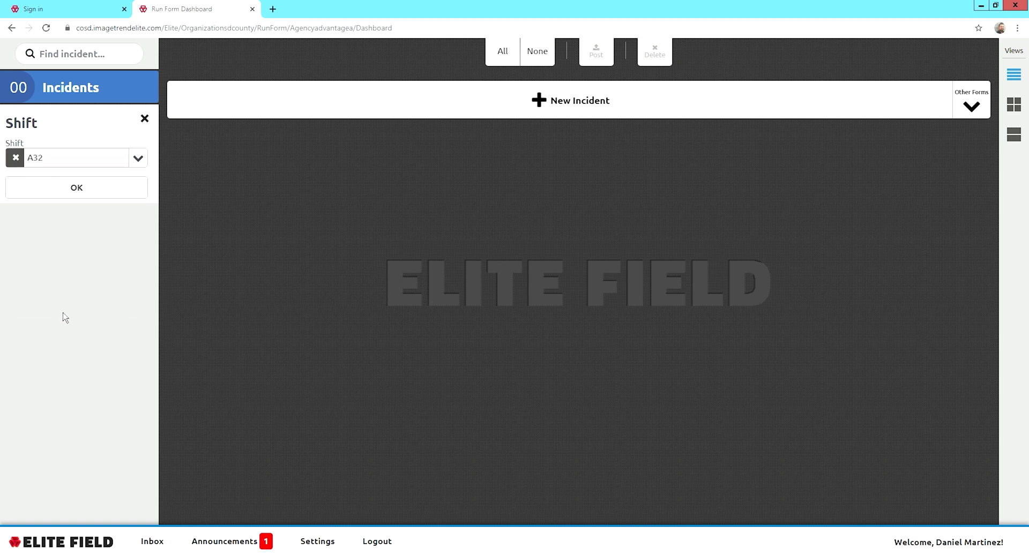
click(107, 196)
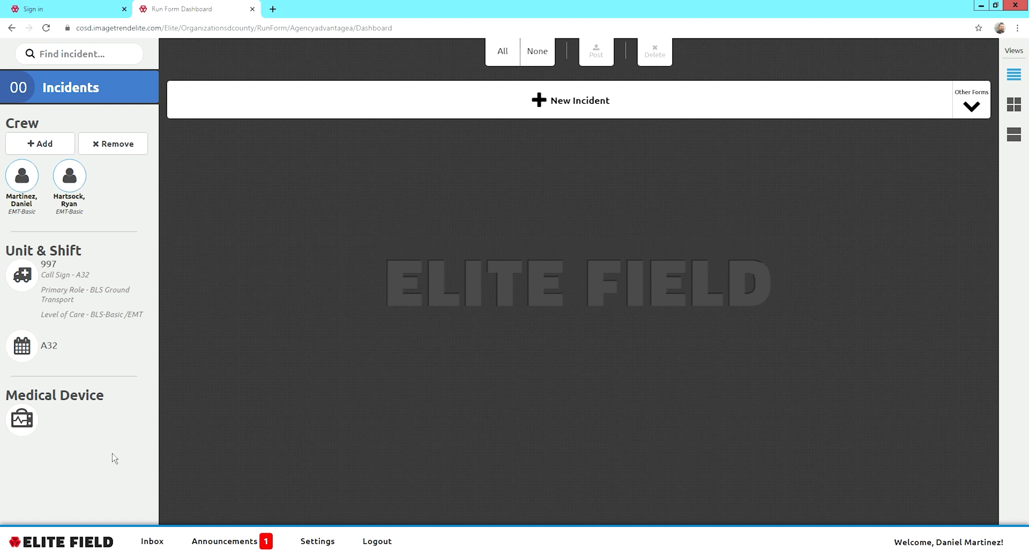
click(22, 433)
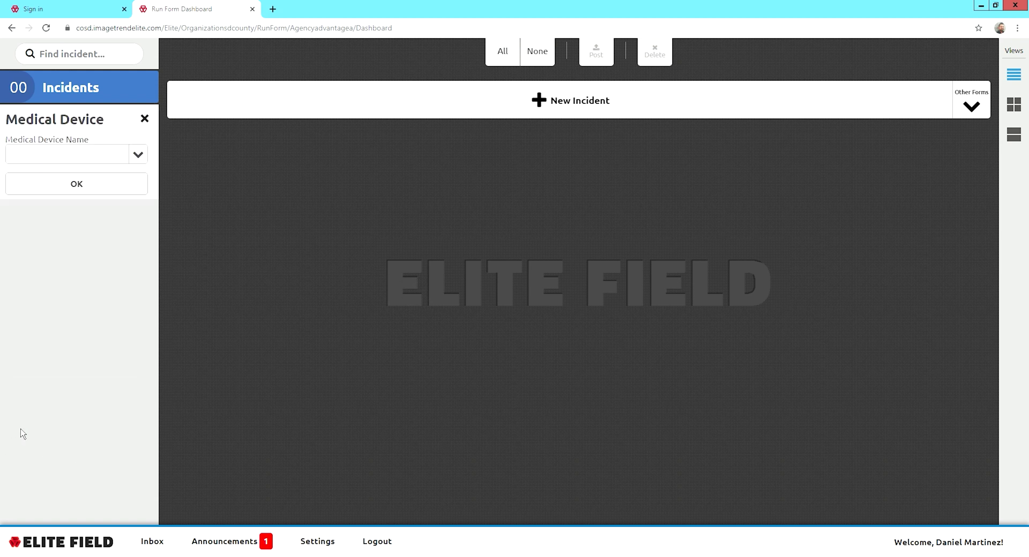
click(147, 162)
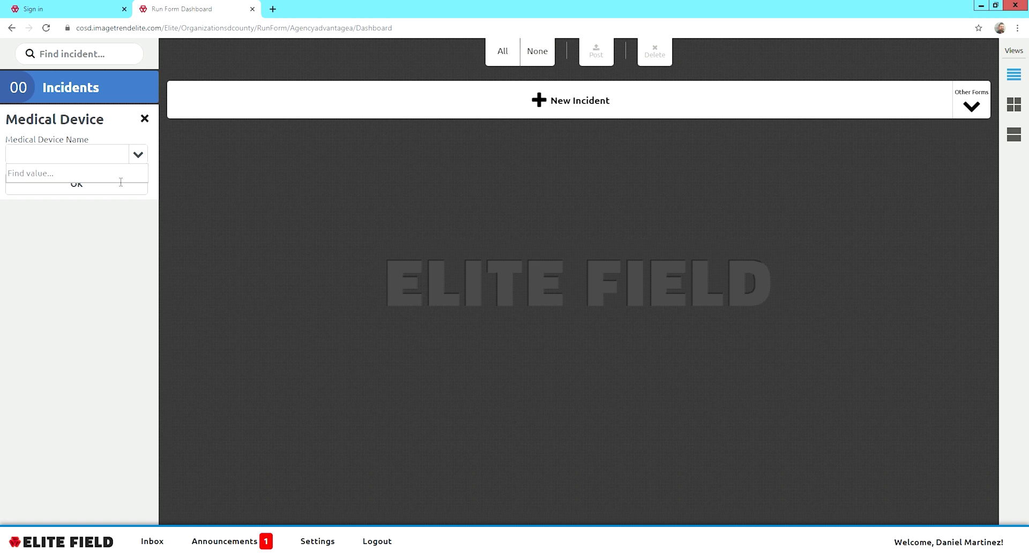
click(147, 157)
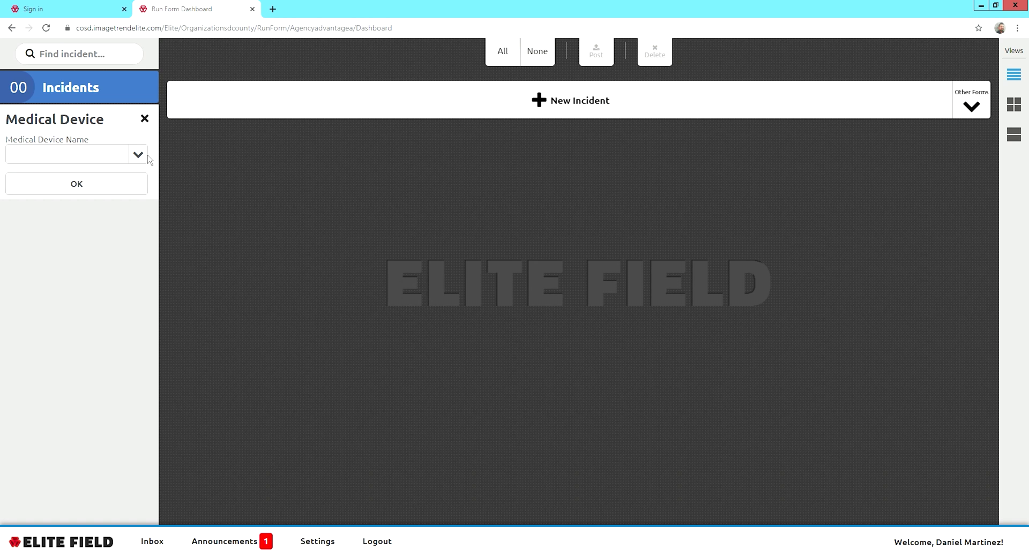
click(137, 188)
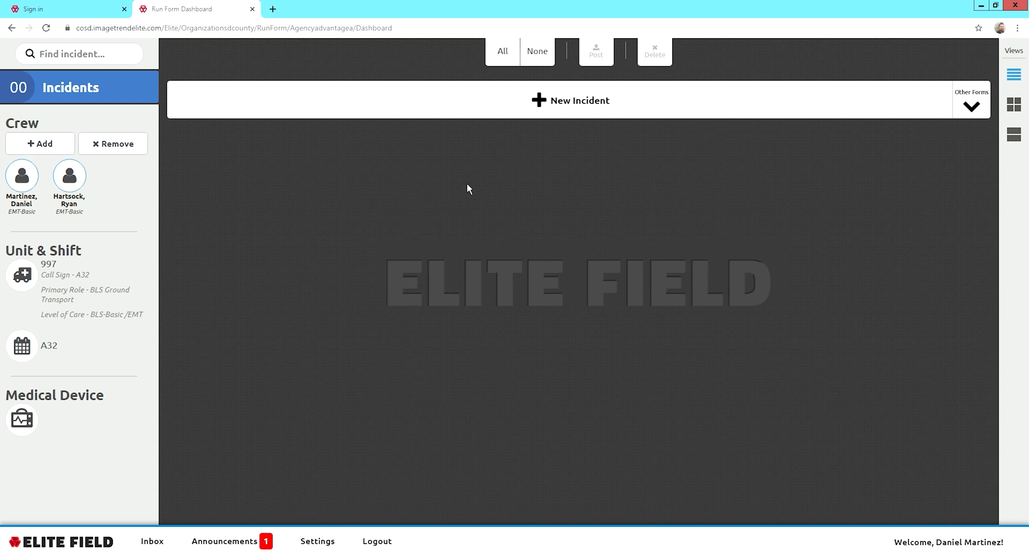
Start a new incident report from the dashboard.
click(558, 103)
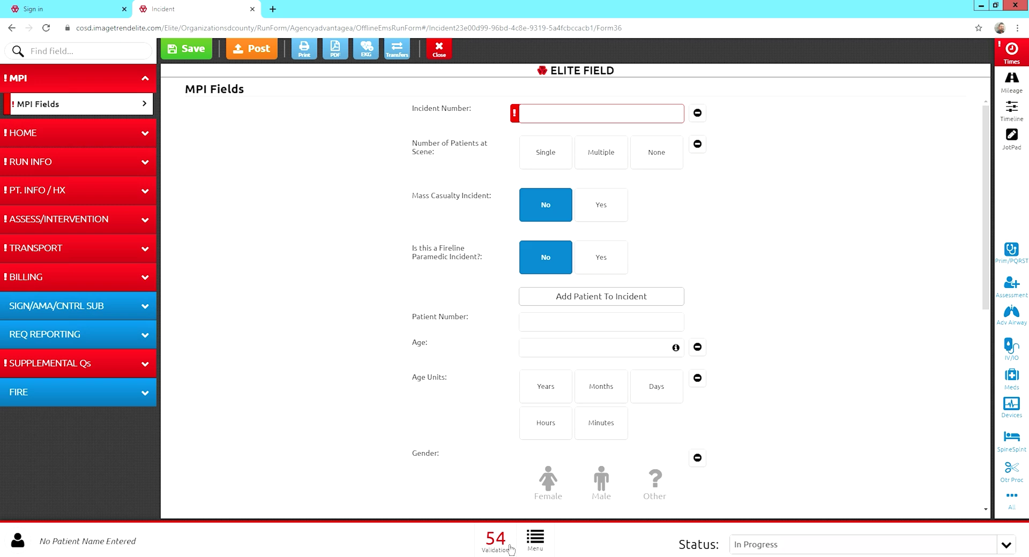
click(495, 543)
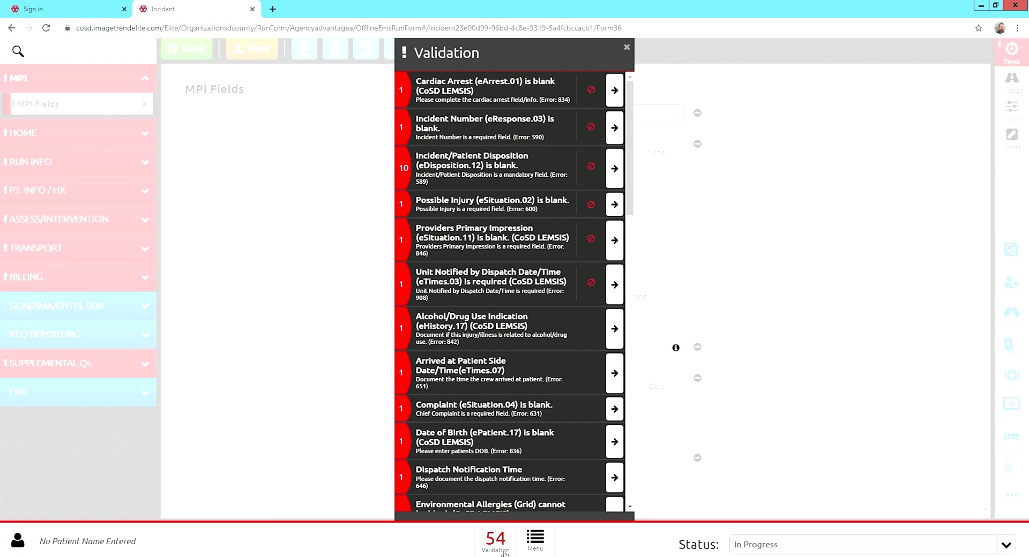
click(634, 51)
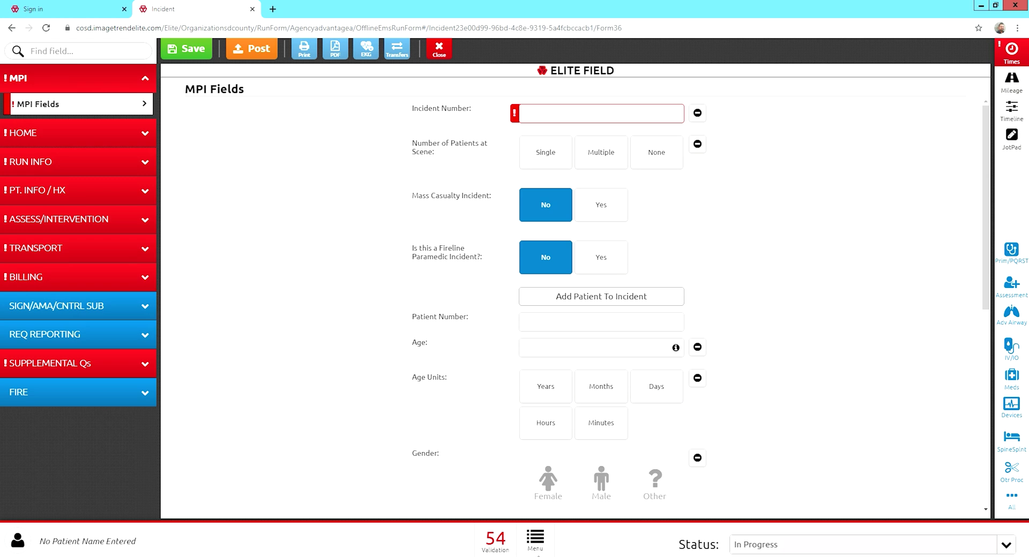
From the incident Menu, open Attachments and add a new, empty attachment entry.
click(544, 552)
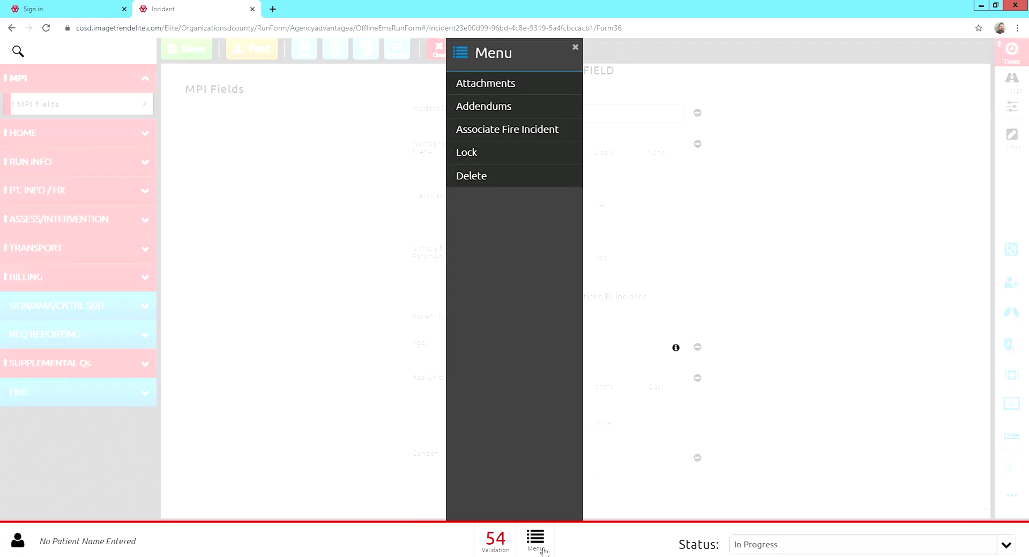
click(512, 86)
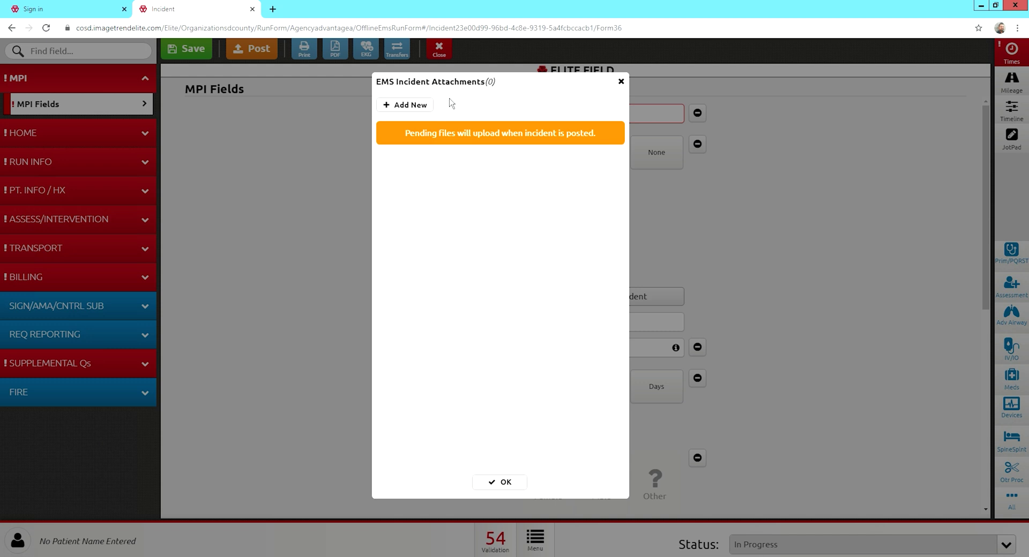
click(426, 107)
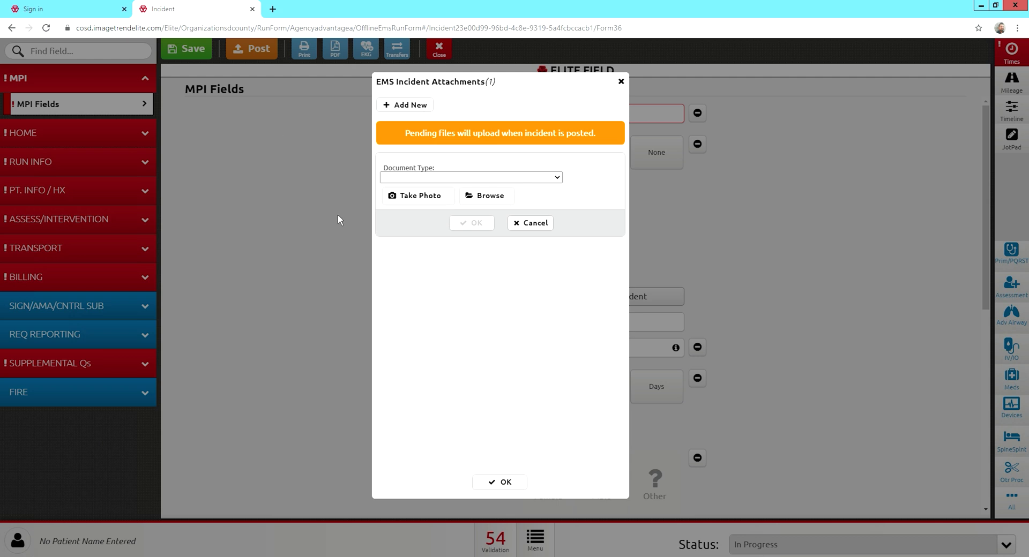
Try attaching a computer file and a camera photo, then discard the pending entry.
click(484, 201)
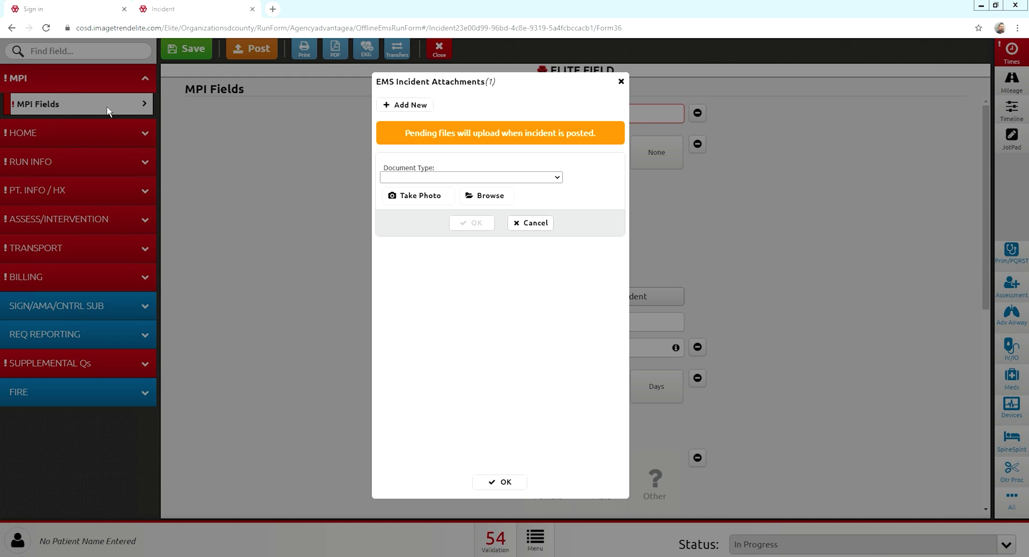
click(587, 331)
click(429, 196)
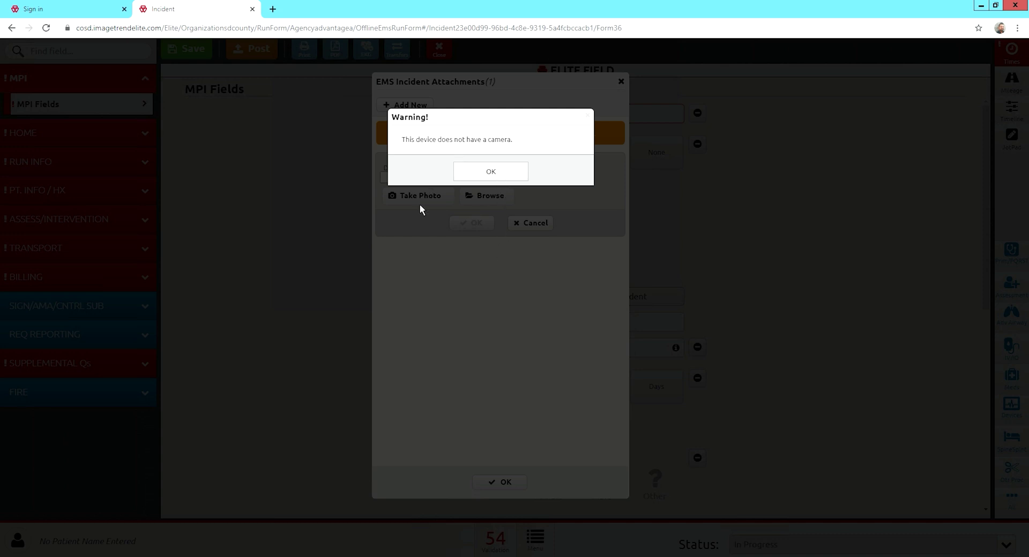
click(510, 173)
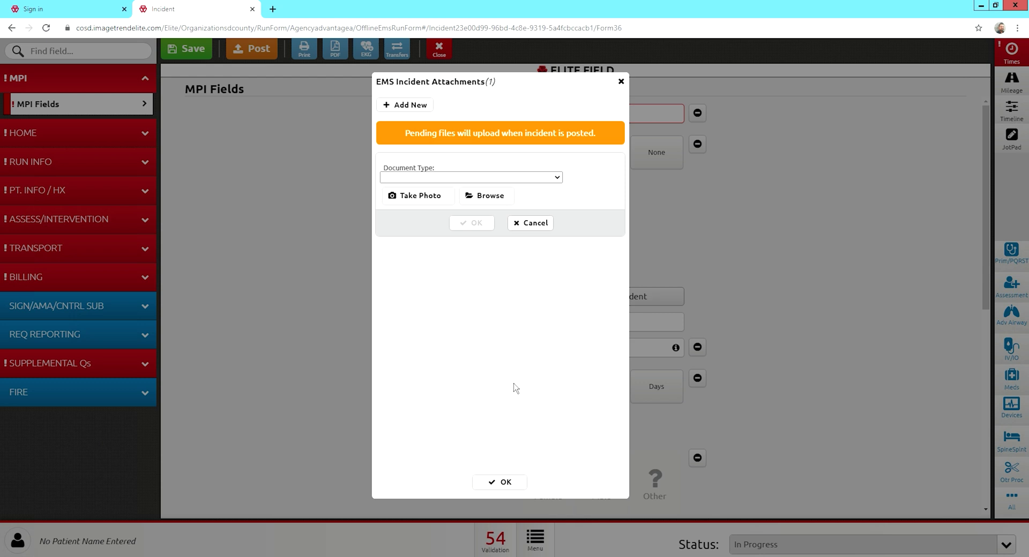
click(536, 226)
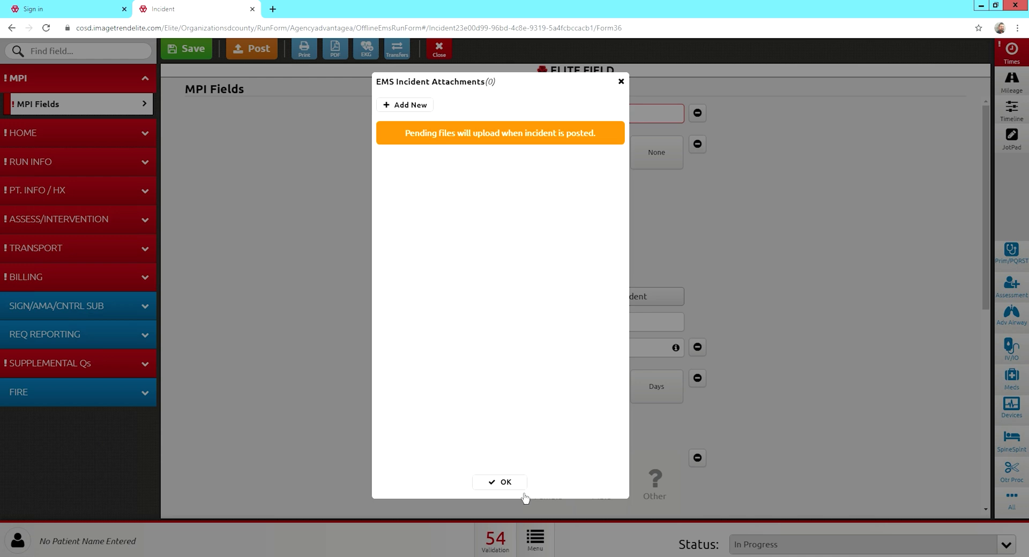
click(523, 494)
Change the incident's report status from In Progress to Ready for Billing.
click(535, 545)
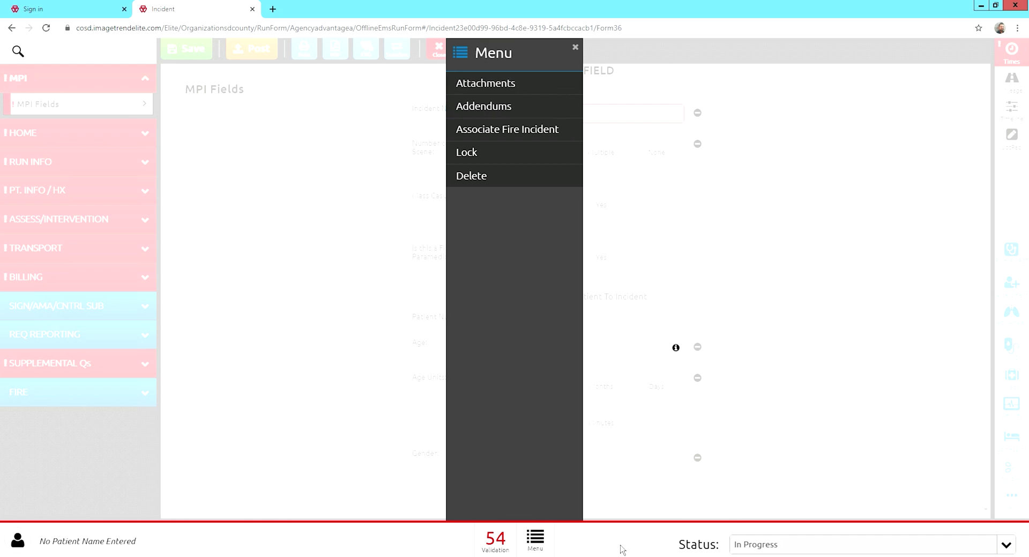
click(575, 48)
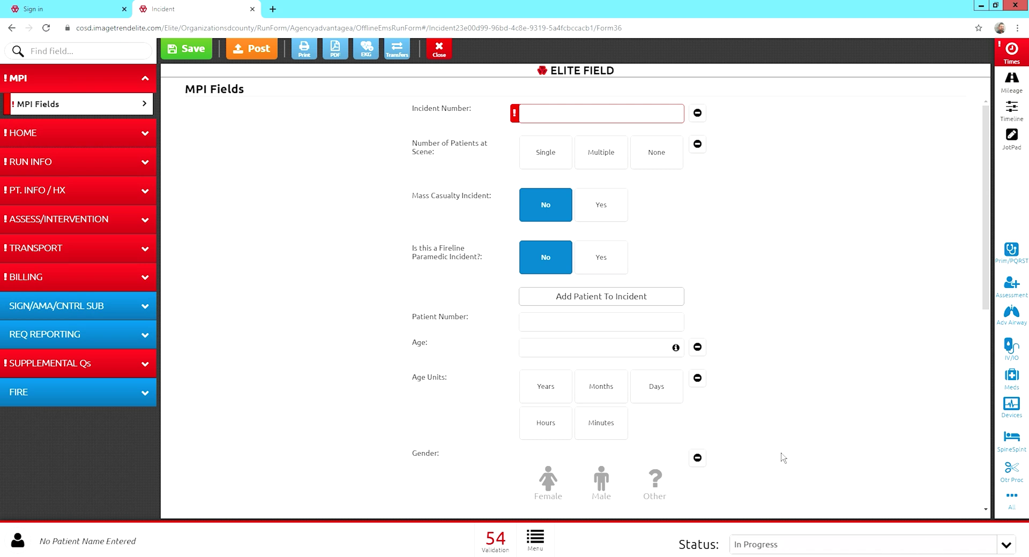
click(1014, 550)
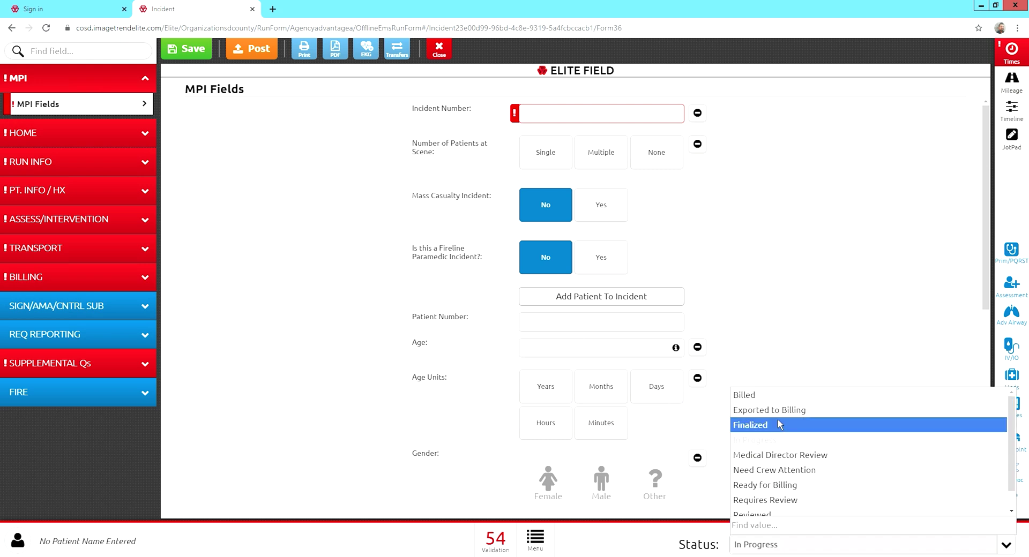
scroll(773, 500, down, 1)
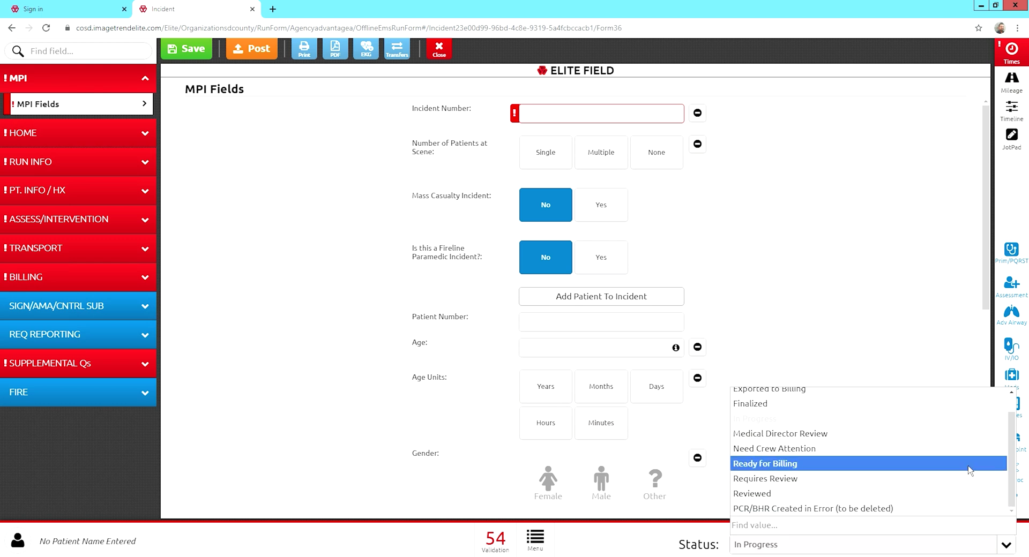
click(817, 465)
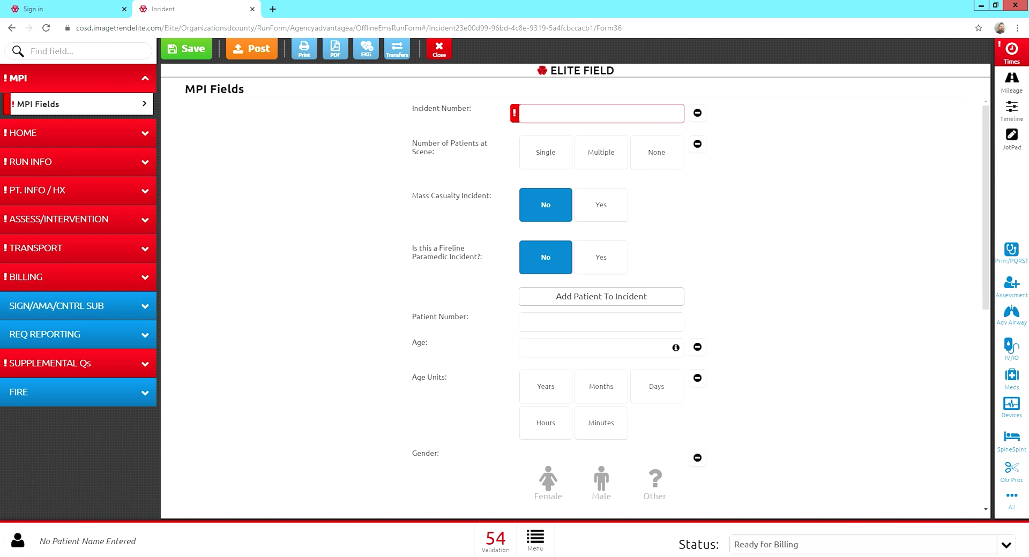
click(1011, 138)
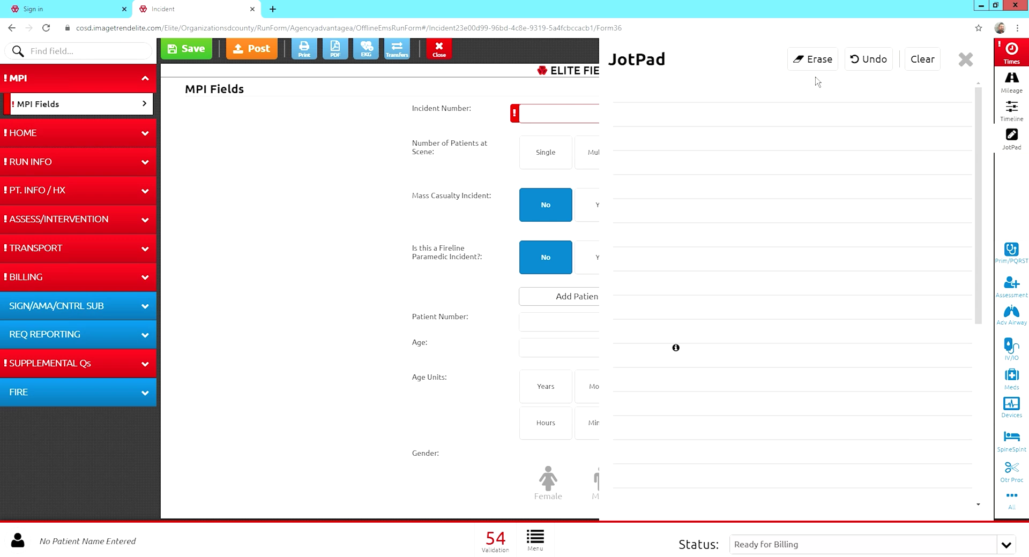
click(965, 59)
Bring up the Mileage panel from the Timeline sidebar, showing odometers at 0.
click(1018, 118)
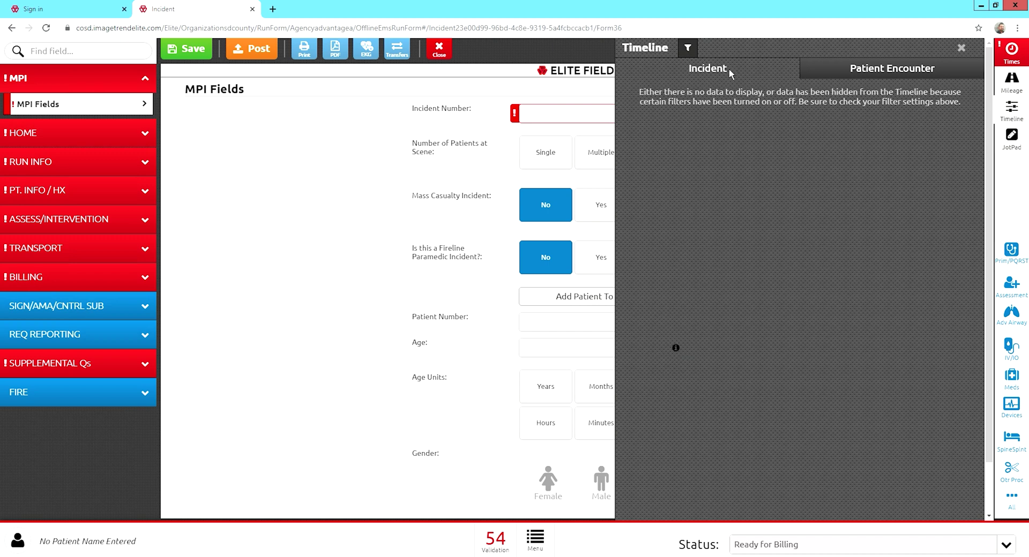
click(1022, 85)
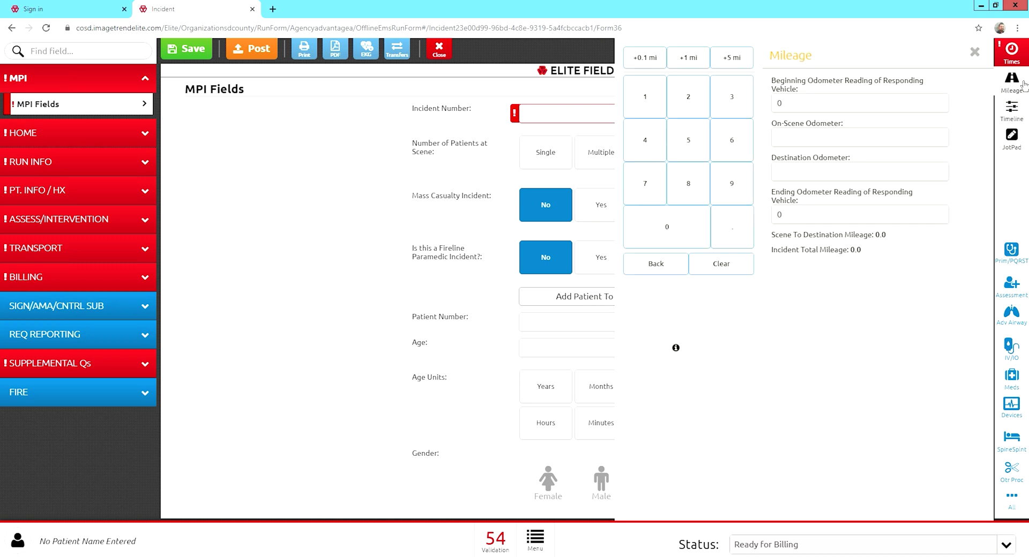
Enter trial odometer readings 12.9 on-scene and 14.5 destination, clear both, and close Mileage.
click(804, 140)
click(800, 174)
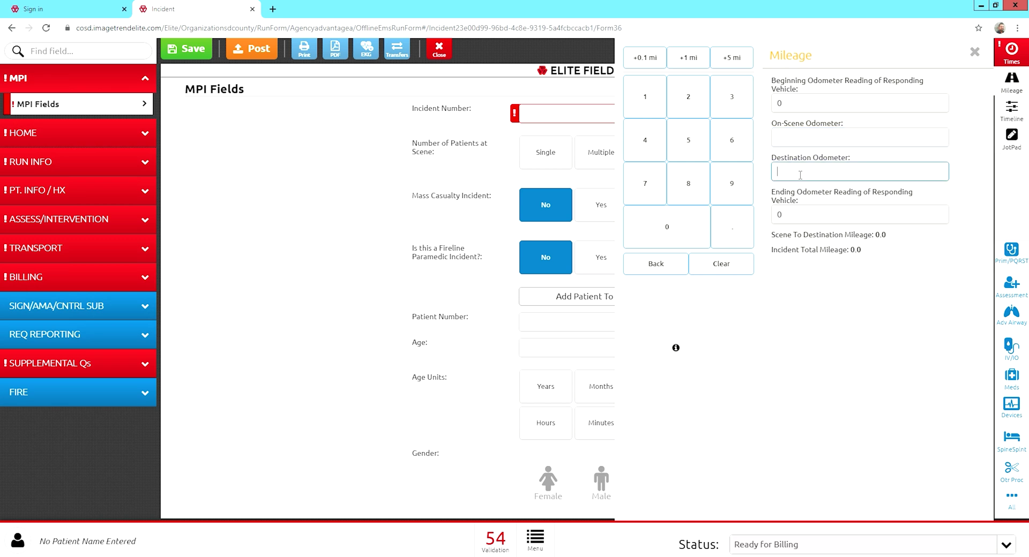
click(802, 138)
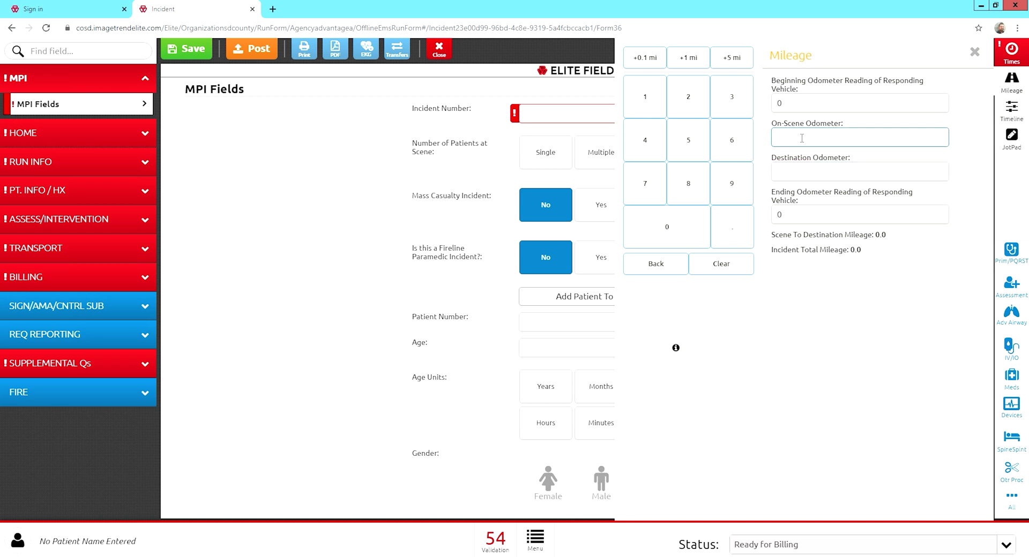
text(12.9)
click(798, 173)
text(14.5)
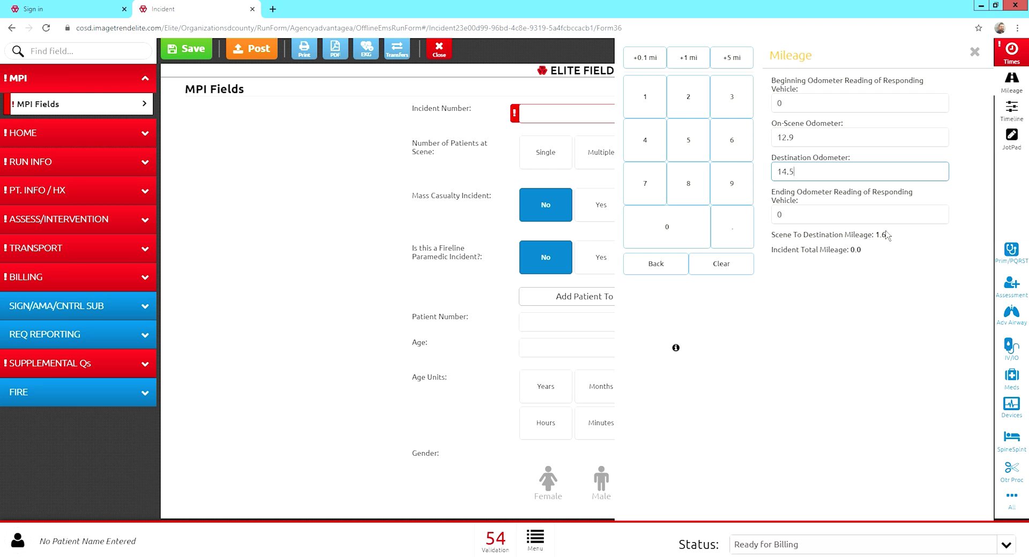
key(BackSpace)
key(BackSpace)
key(BackSpace)
key(BackSpace)
click(806, 141)
key(BackSpace)
key(BackSpace)
key(BackSpace)
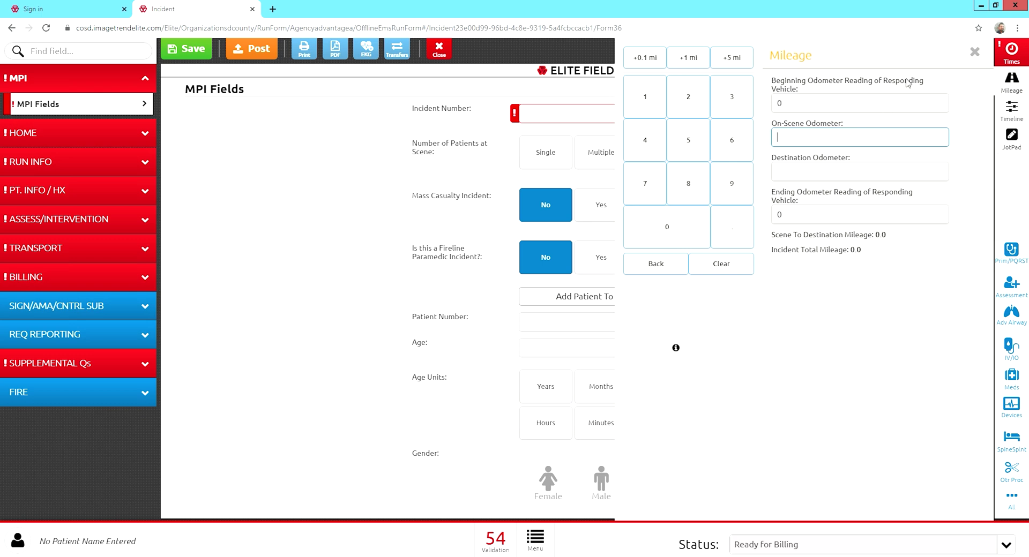
click(979, 55)
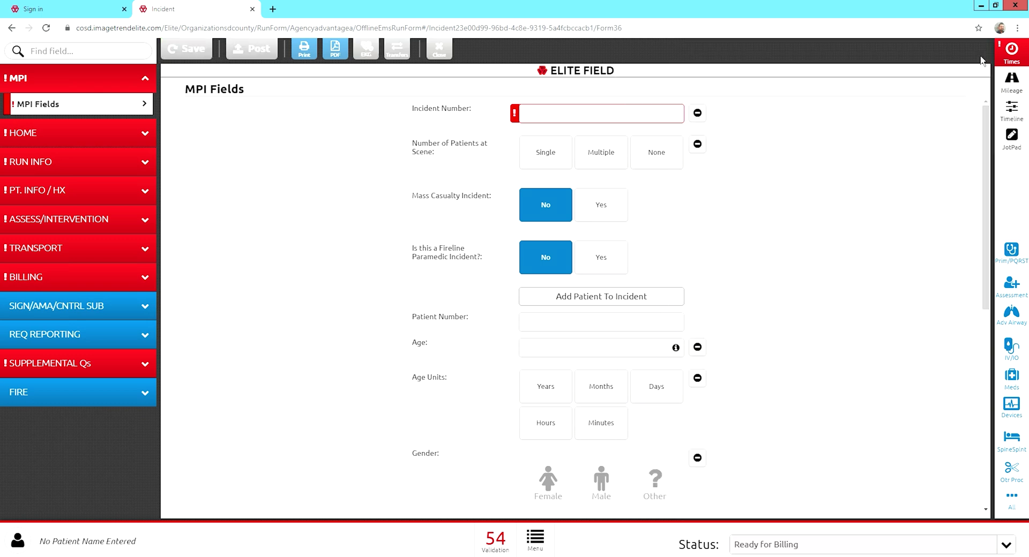
click(1022, 59)
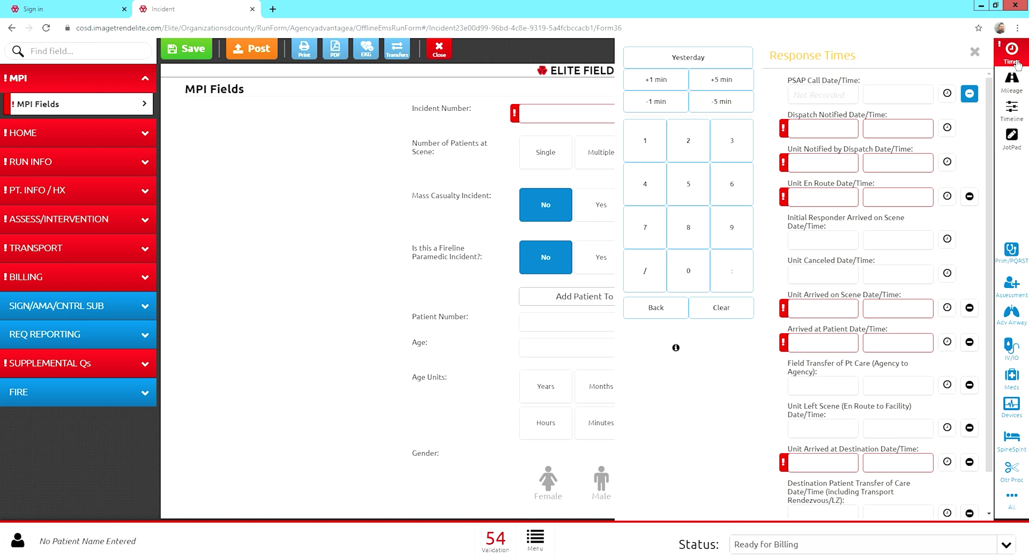
click(978, 56)
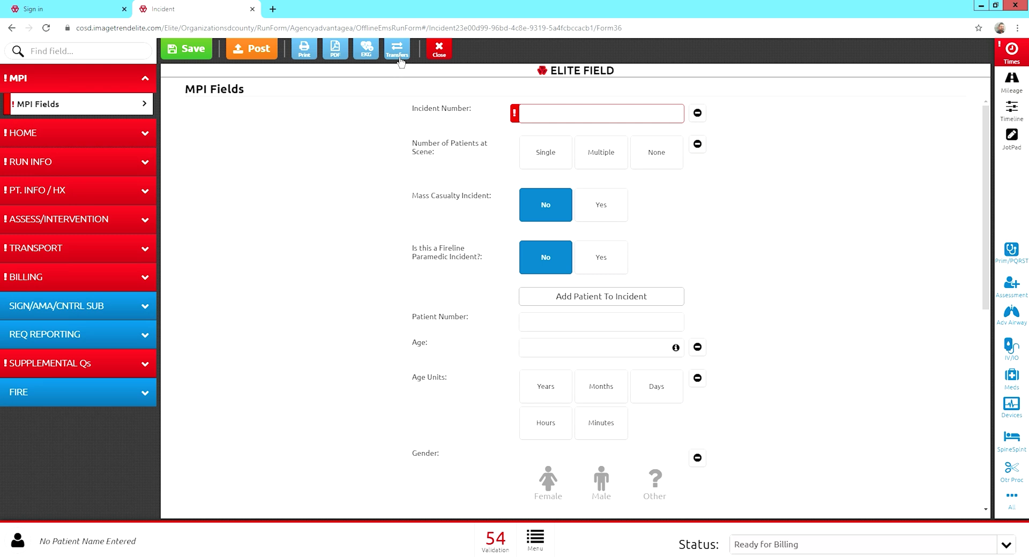
click(399, 60)
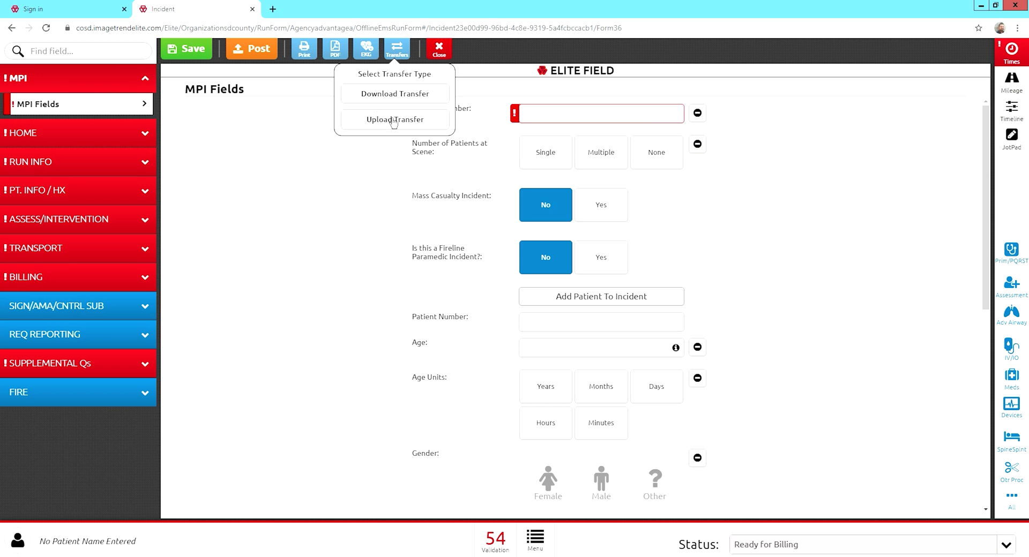
click(393, 120)
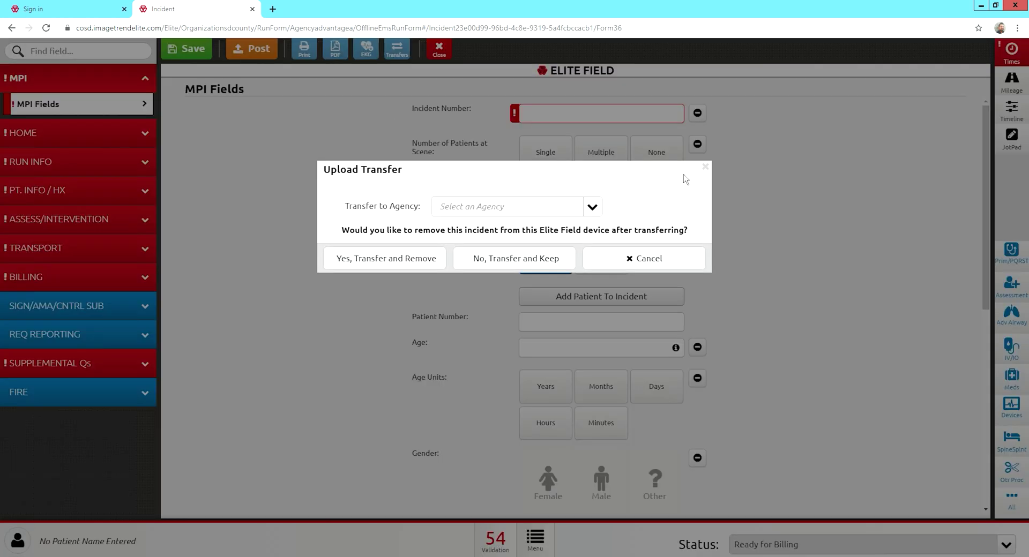
click(597, 213)
scroll(568, 279, down, 7)
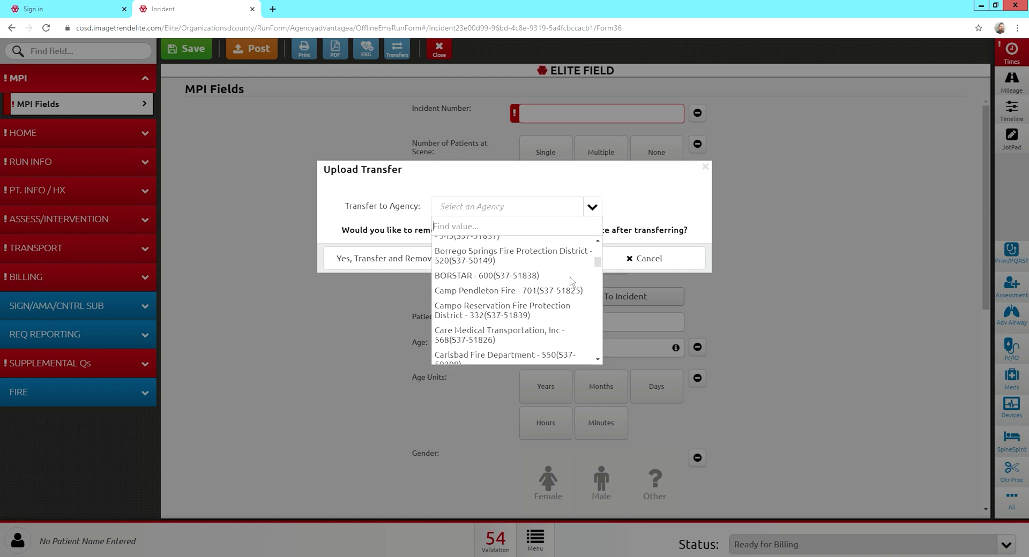
scroll(570, 288, down, 5)
scroll(579, 287, up, 10)
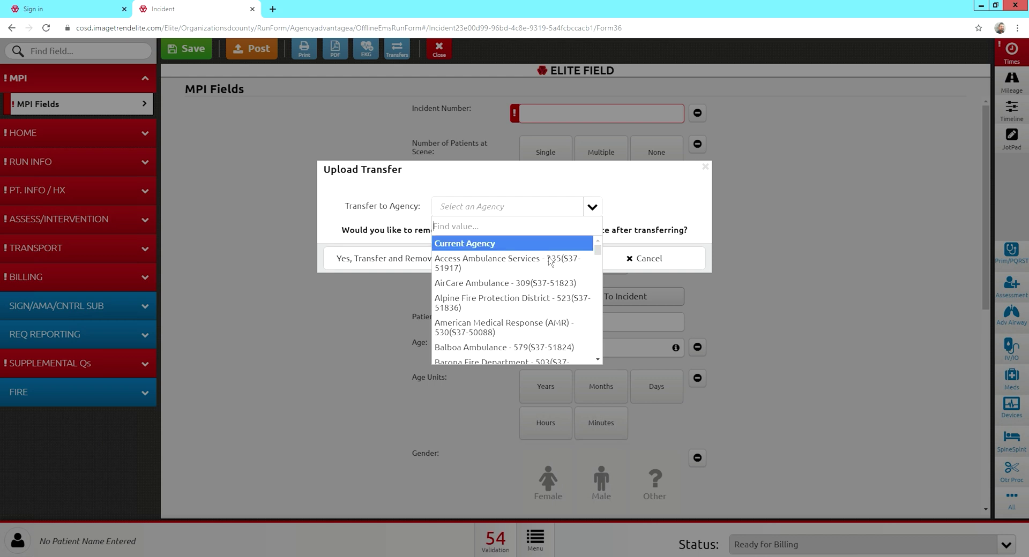
click(538, 284)
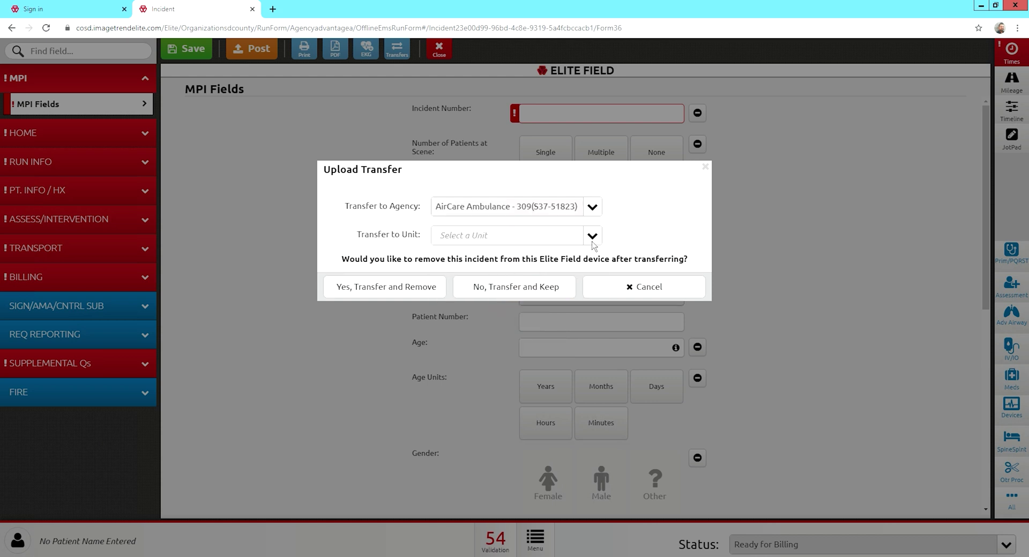
click(596, 240)
scroll(545, 314, down, 5)
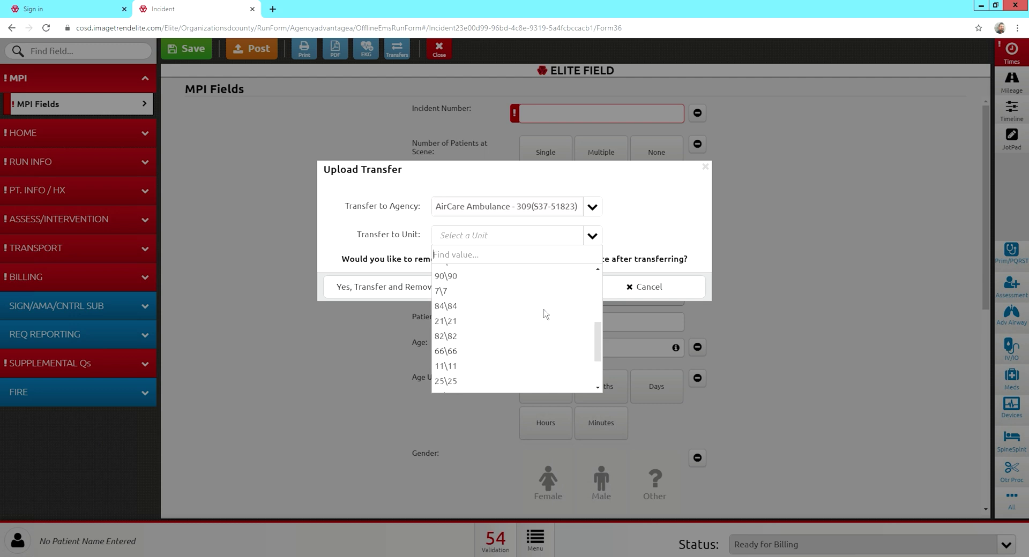
scroll(544, 314, up, 5)
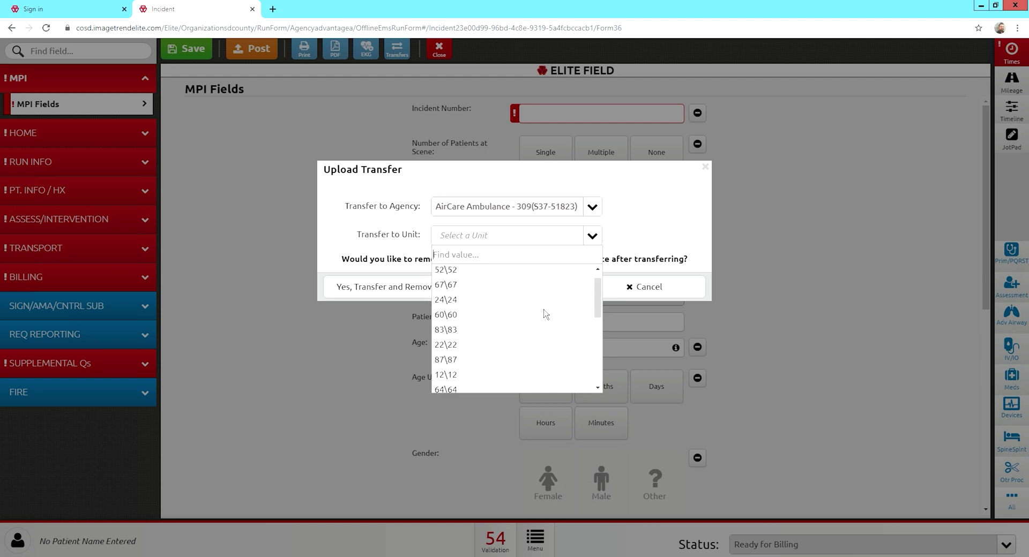
click(601, 244)
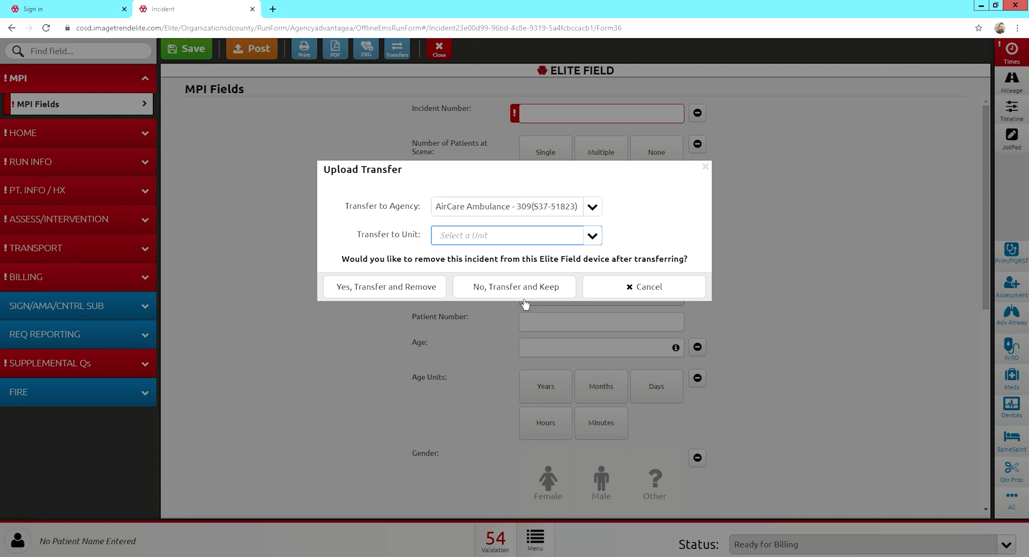
click(654, 289)
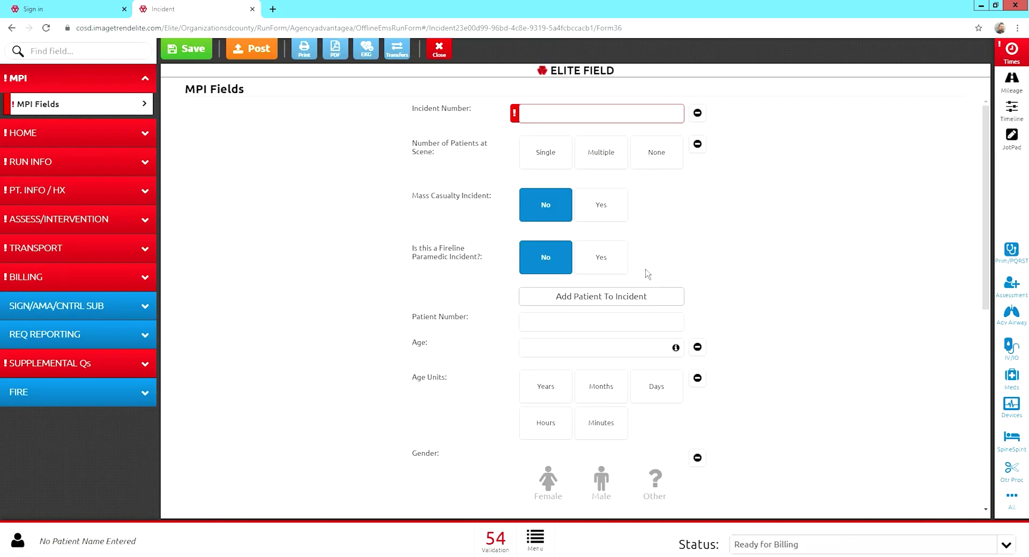
click(397, 60)
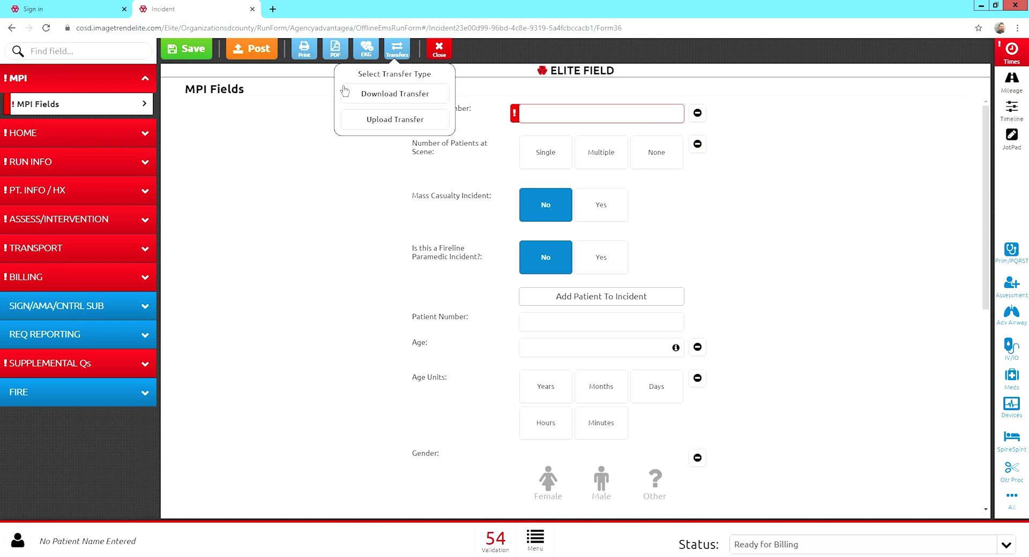
click(325, 91)
click(374, 60)
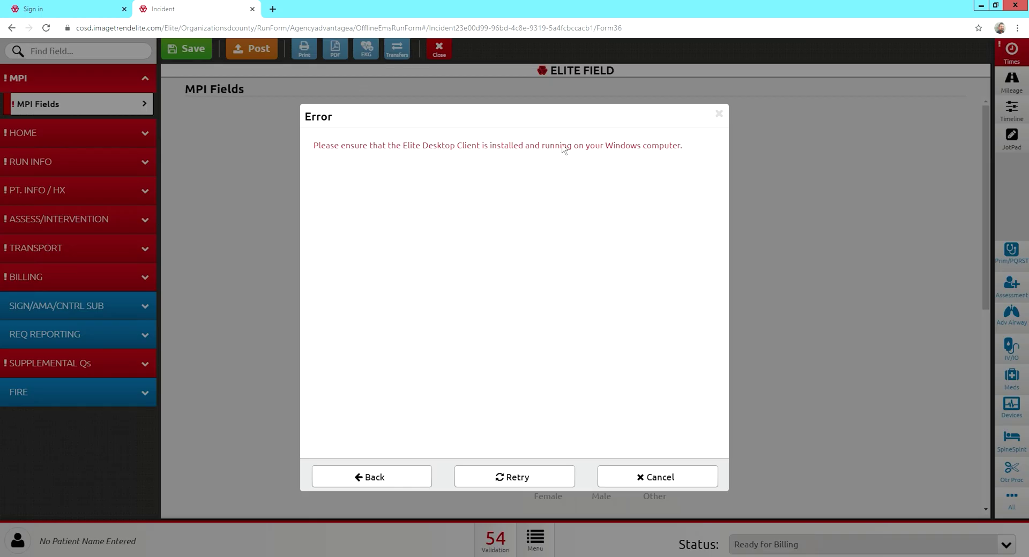
click(719, 114)
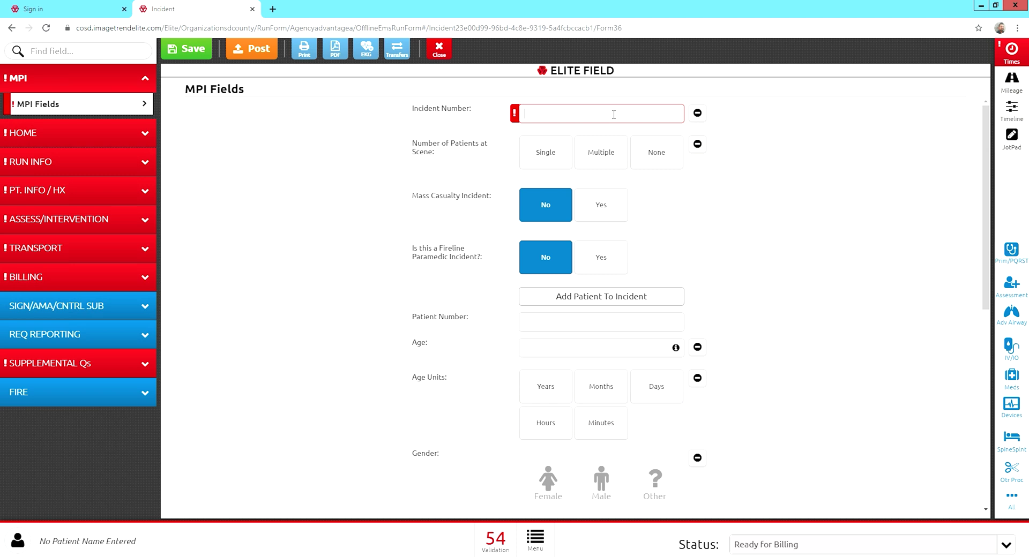
Enter '06-03-20 Practice' in the Incident Number field.
text(06-03-20 Practice)
click(547, 164)
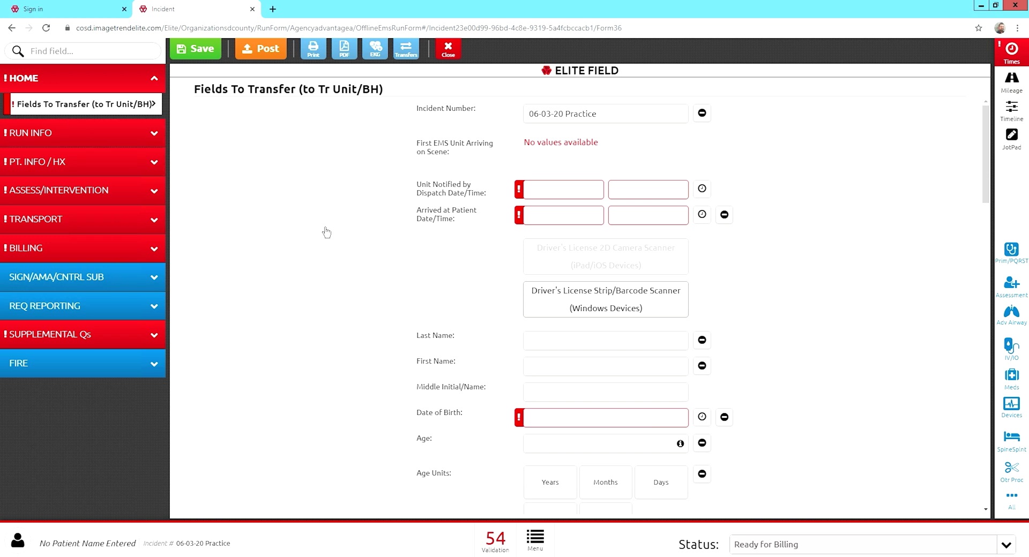
scroll(473, 232, down, 8)
scroll(473, 231, down, 20)
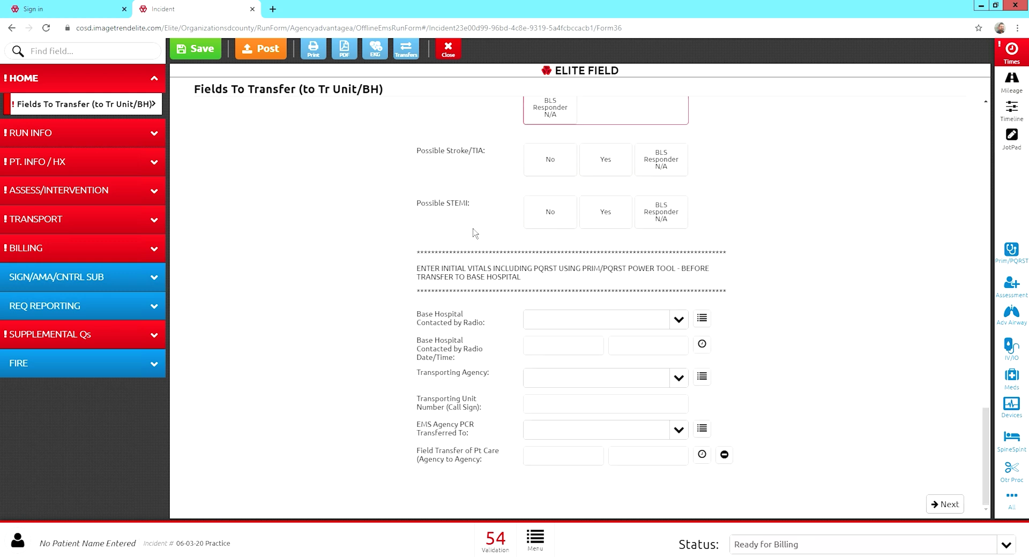
scroll(473, 232, up, 20)
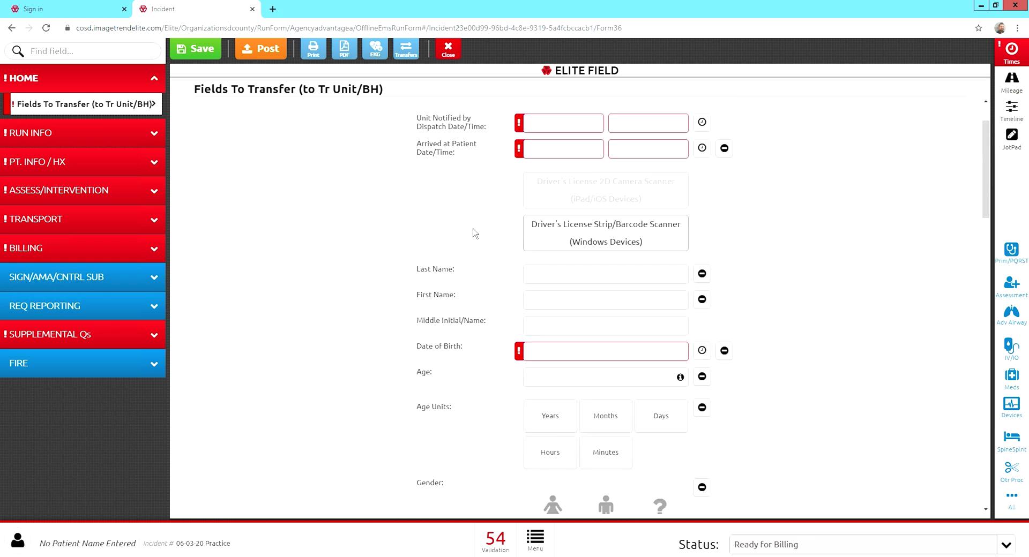
scroll(475, 234, up, 2)
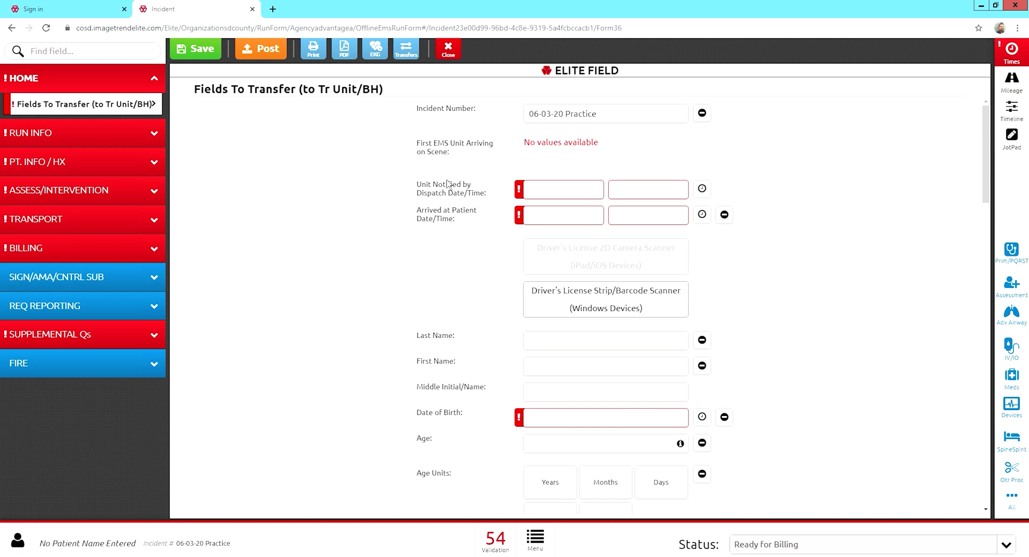
Go to Run Info's Incident Information page, prefilled with unit 997 and call sign A32.
click(65, 143)
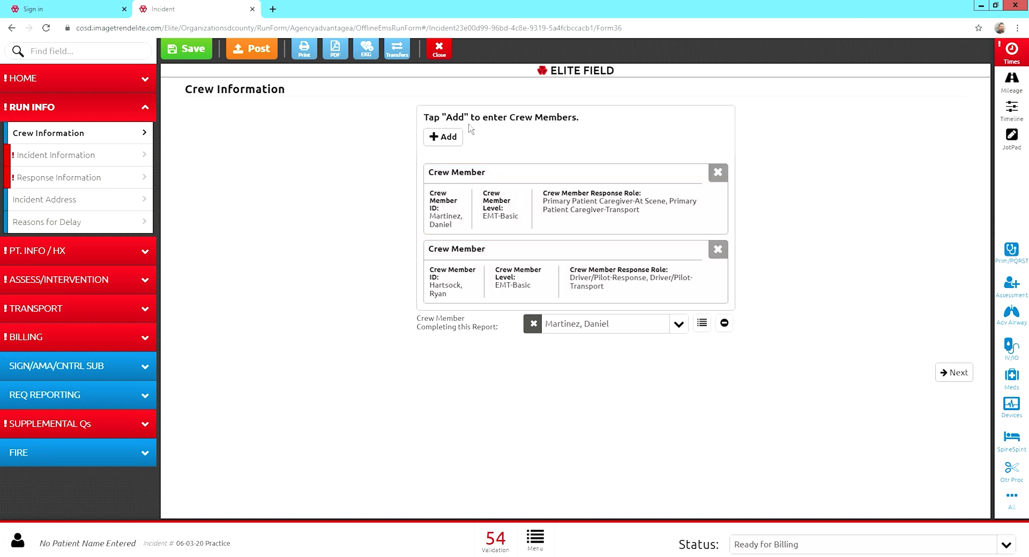
click(31, 167)
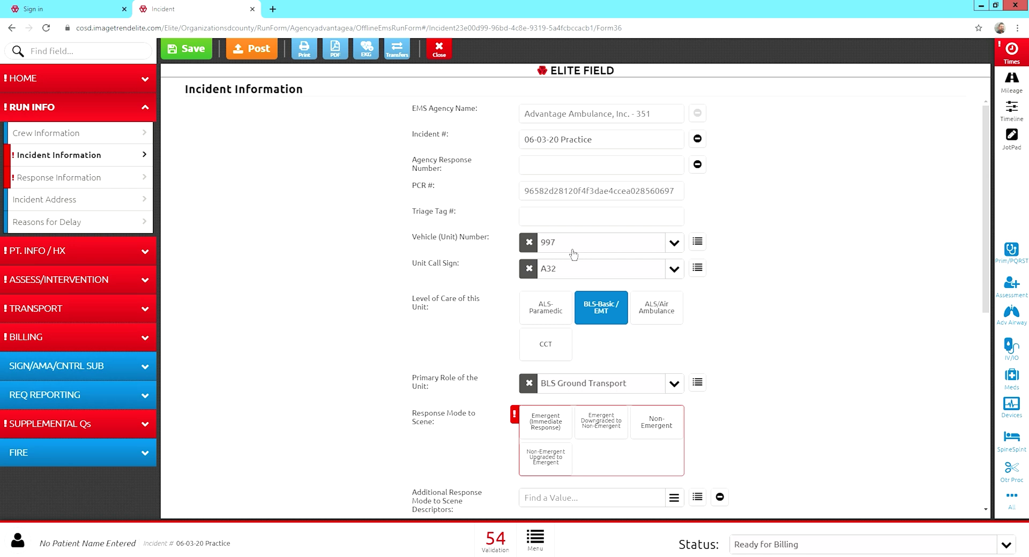
Set Response Mode to Scene to Non-Emergent.
scroll(603, 385, down, 1)
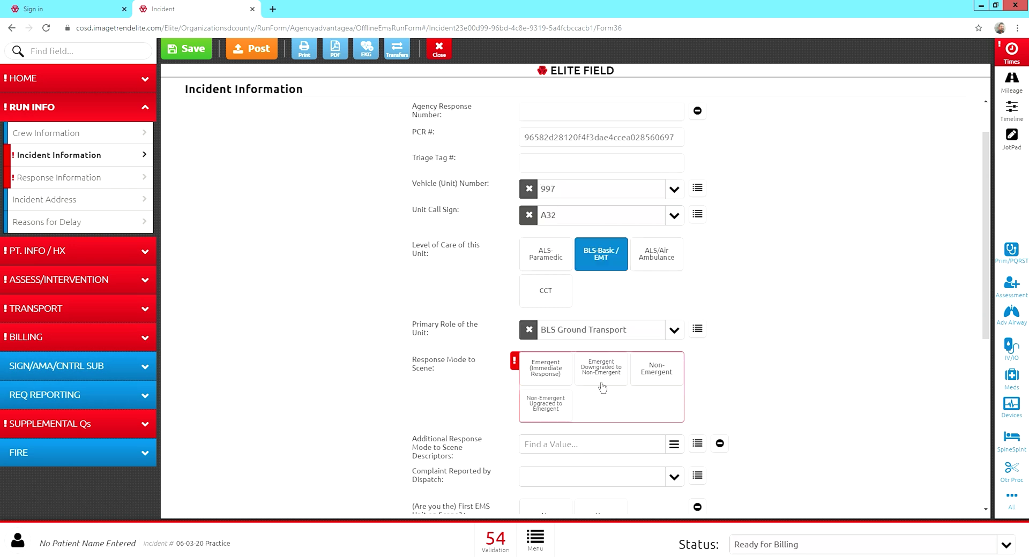
scroll(603, 387, down, 1)
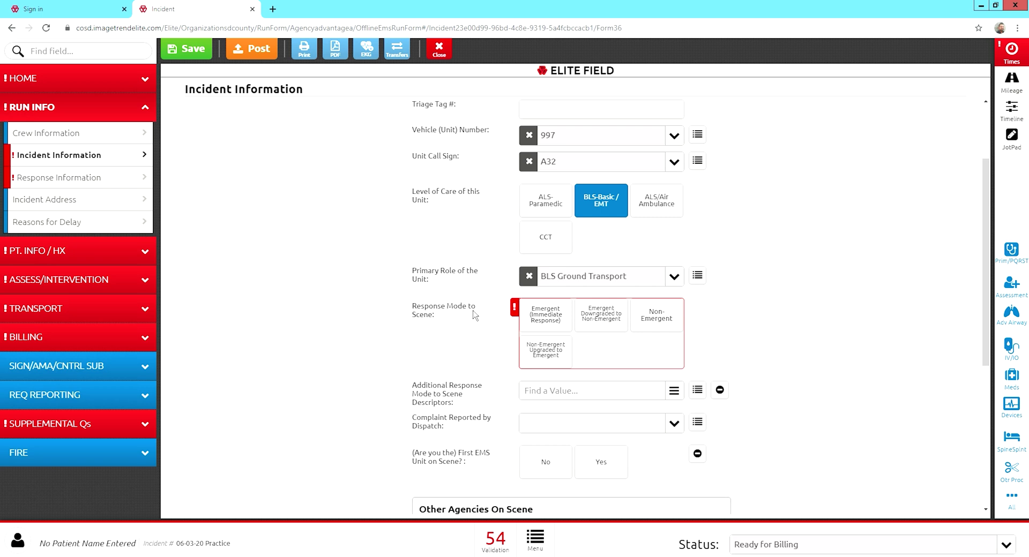
click(672, 327)
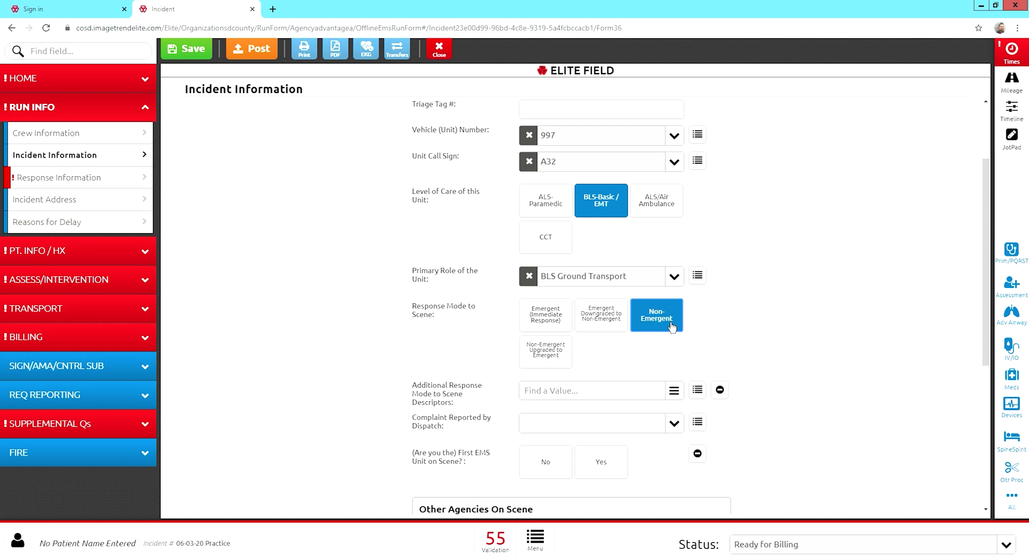
Add descriptors No Lights or Sirens, Speed-Normal Traffic, Scheduled, and Intersection Navigation-With Normal Light Patterns.
scroll(672, 328, down, 2)
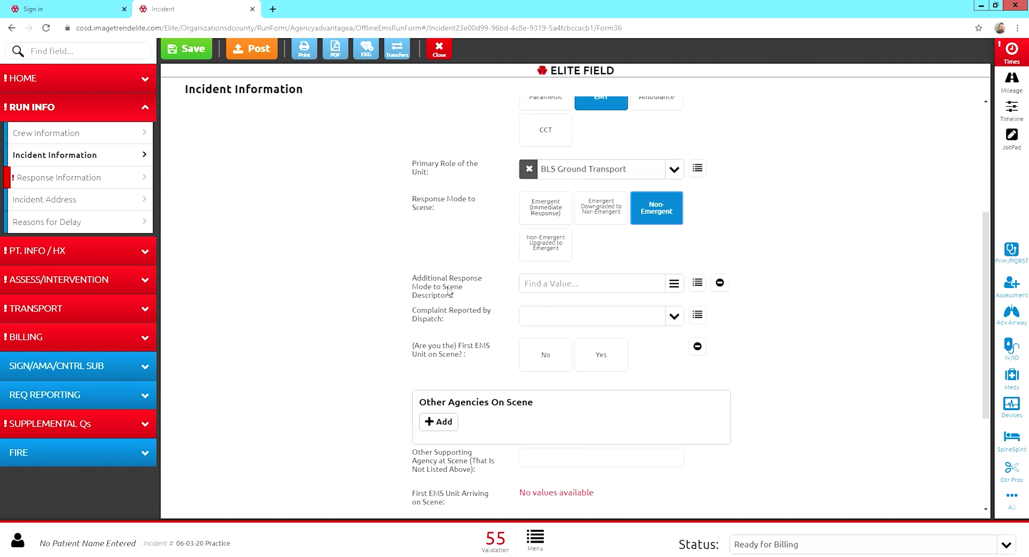
click(554, 288)
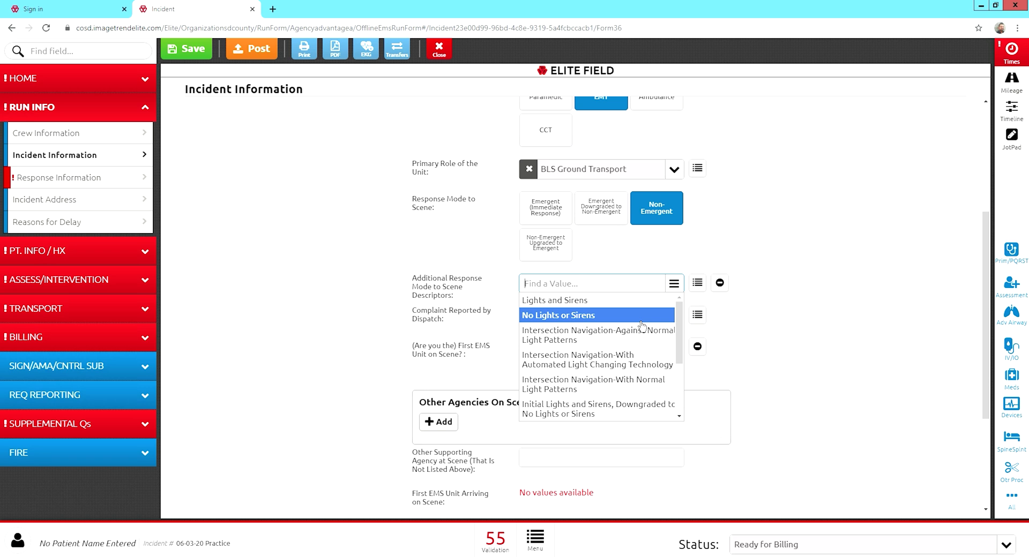
click(576, 322)
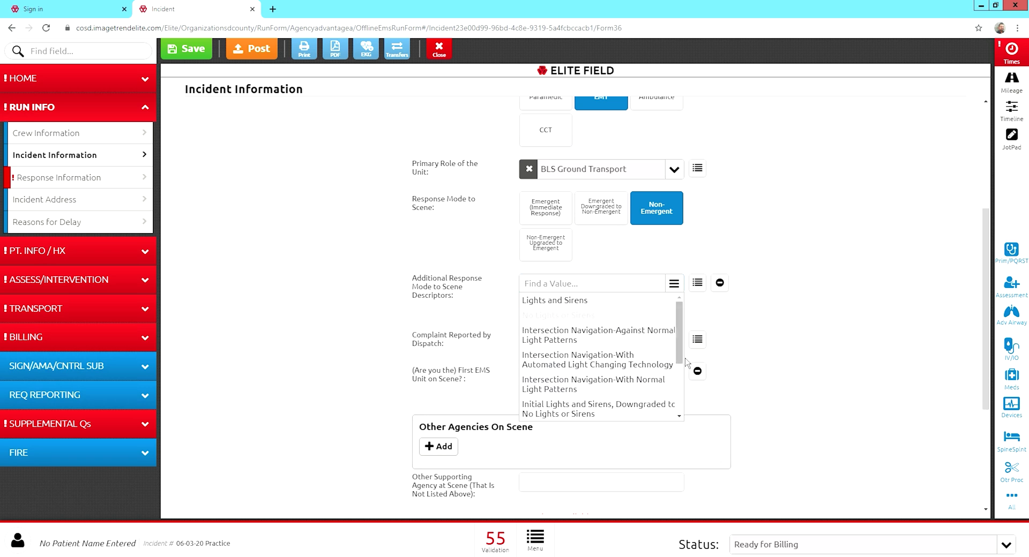
drag(680, 350, 681, 405)
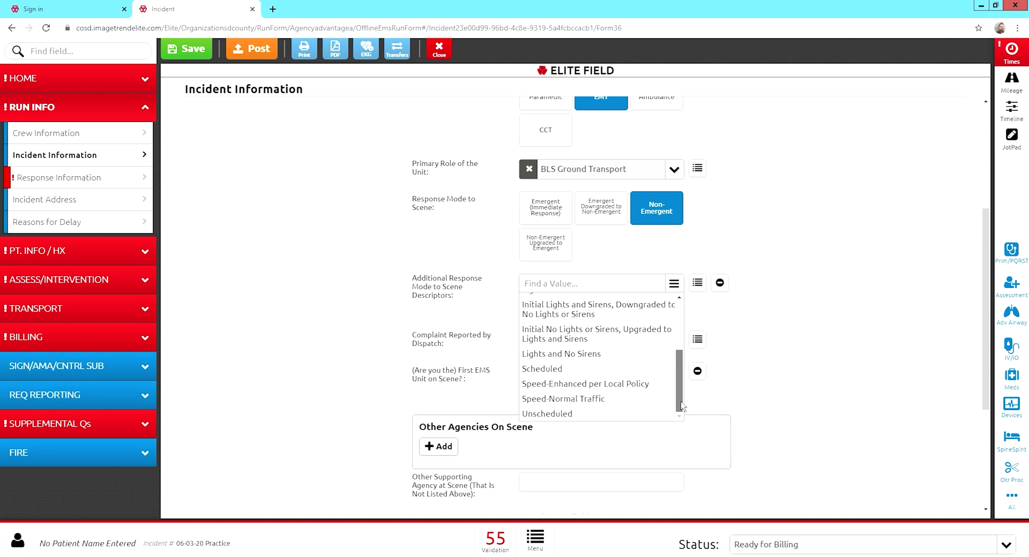
click(608, 405)
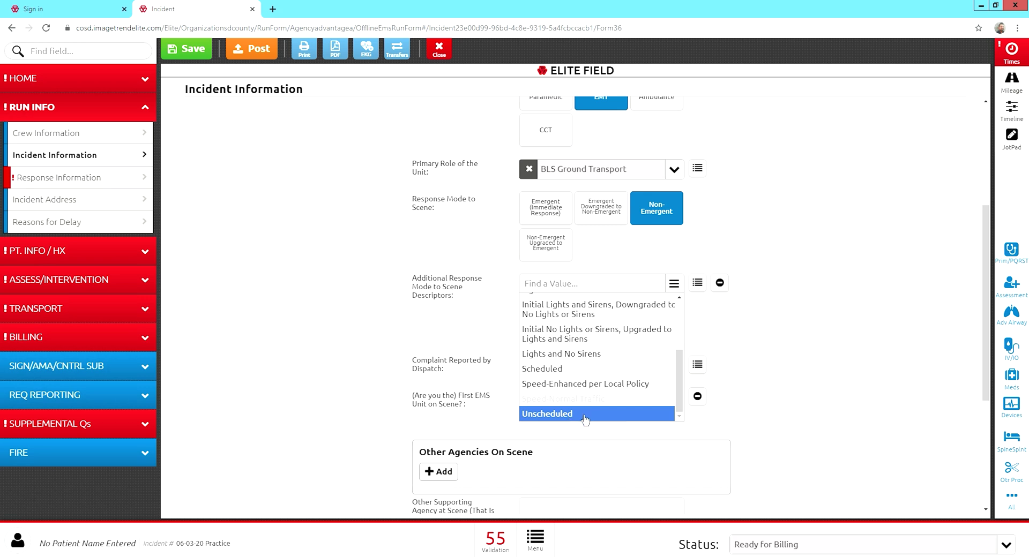
click(583, 376)
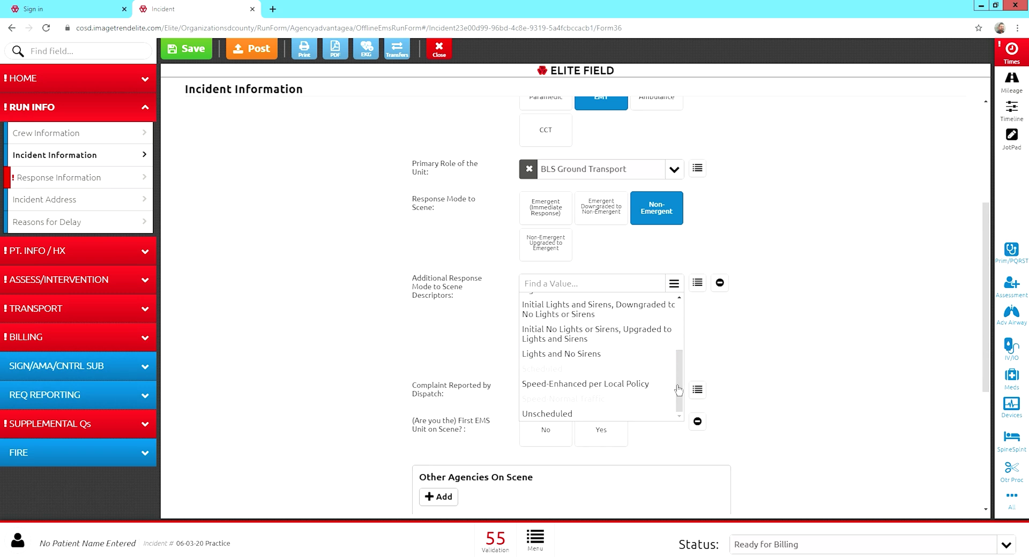
drag(681, 385, 687, 355)
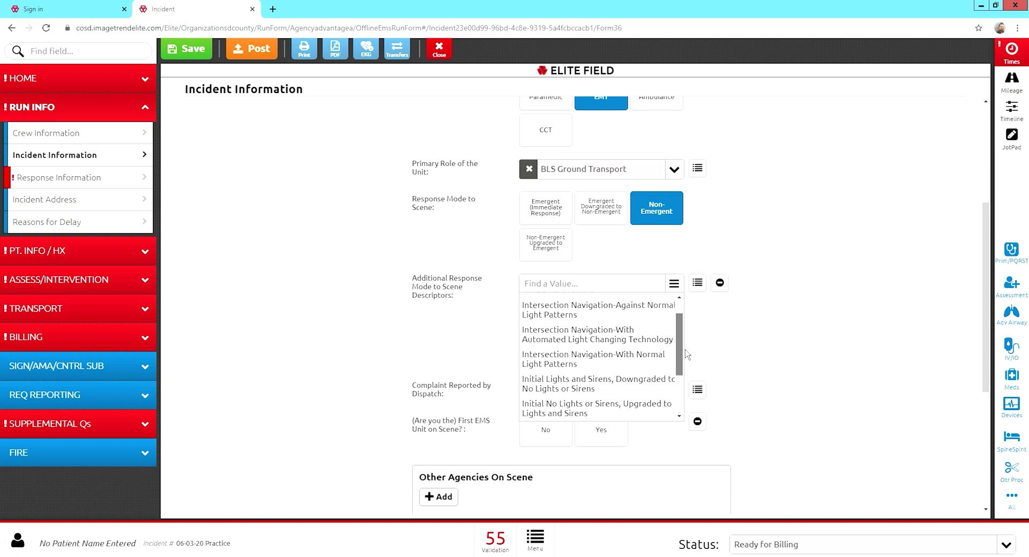
click(603, 371)
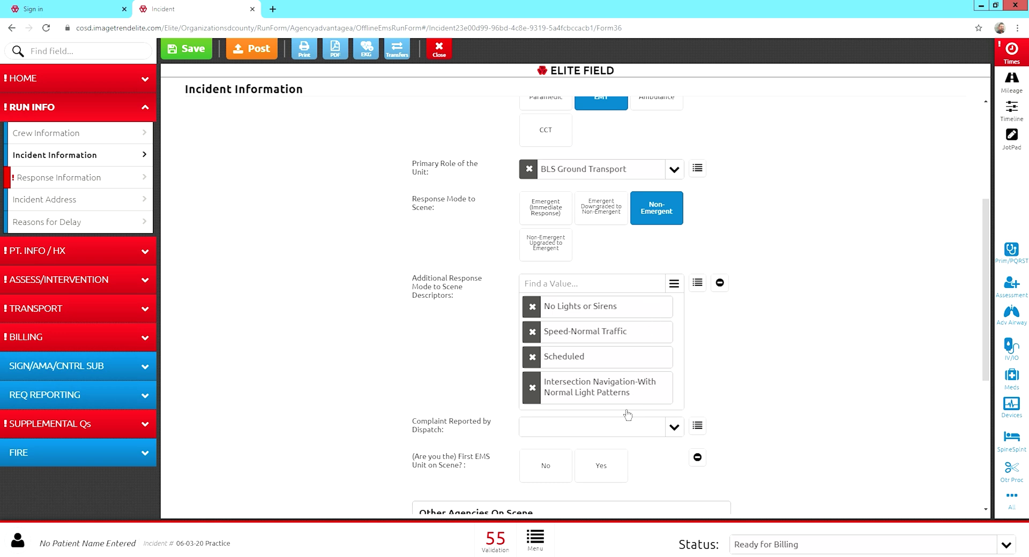
Answer Yes to '(Are you the) First EMS Unit on Scene?' on Incident Information.
scroll(628, 440, down, 1)
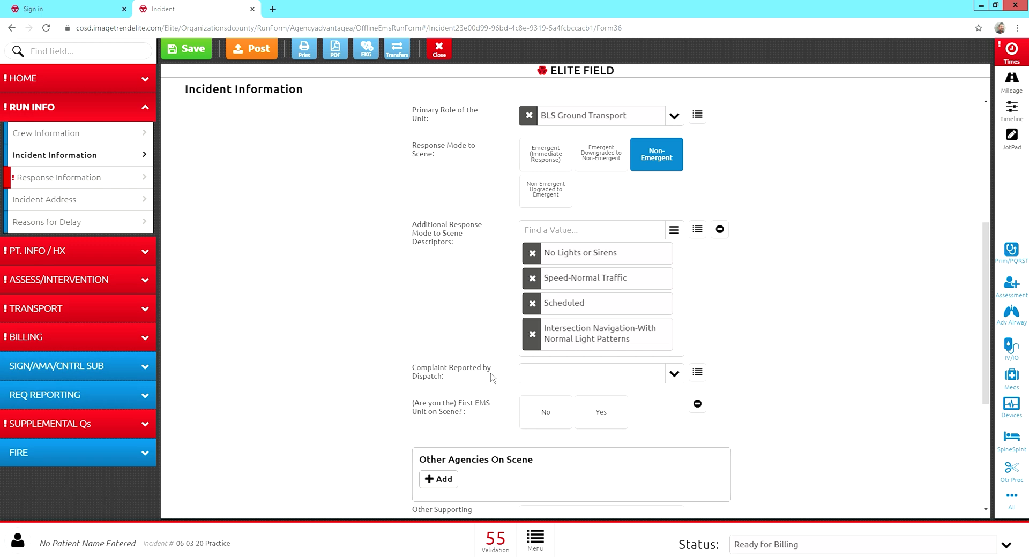
scroll(543, 383, down, 2)
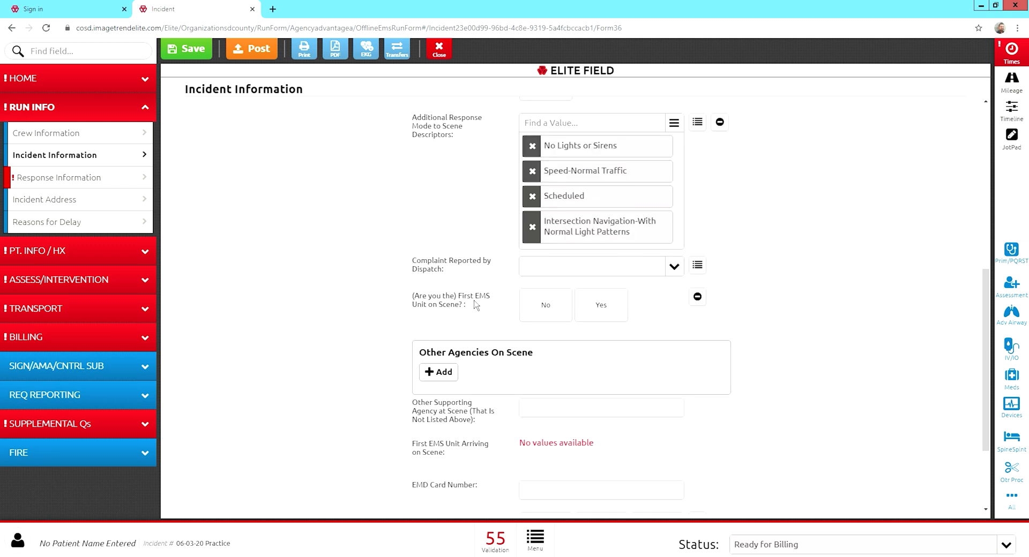
click(603, 317)
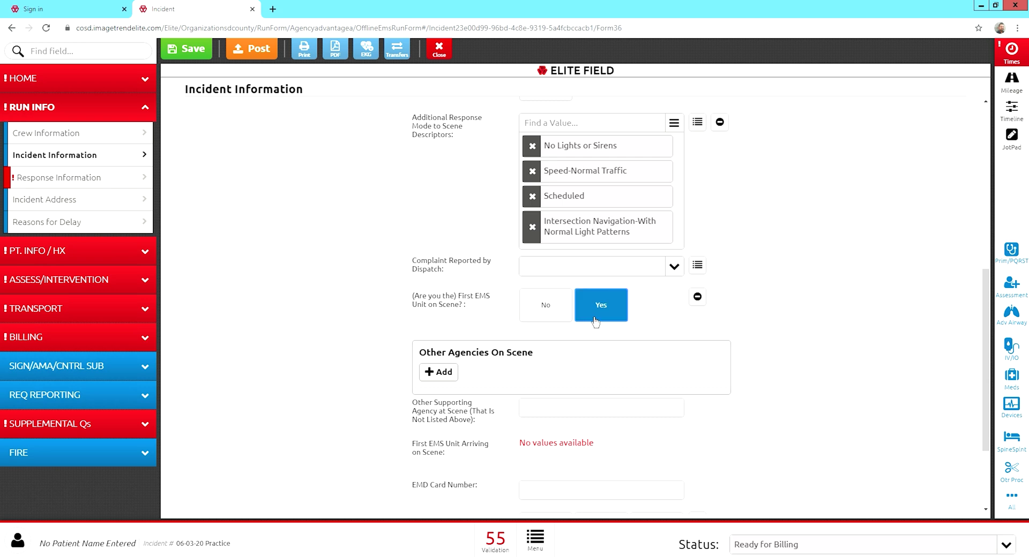
scroll(595, 322, down, 2)
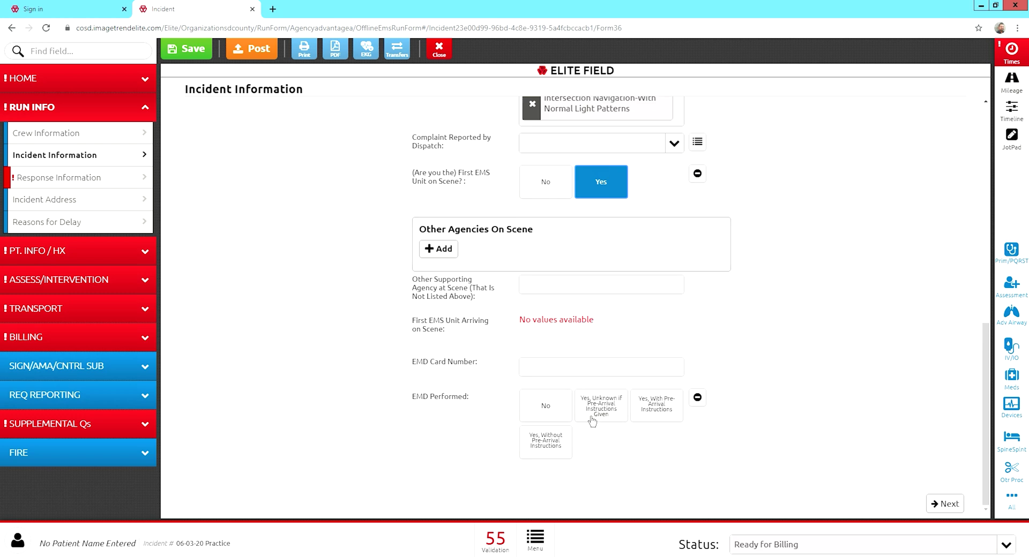
scroll(526, 456, up, 7)
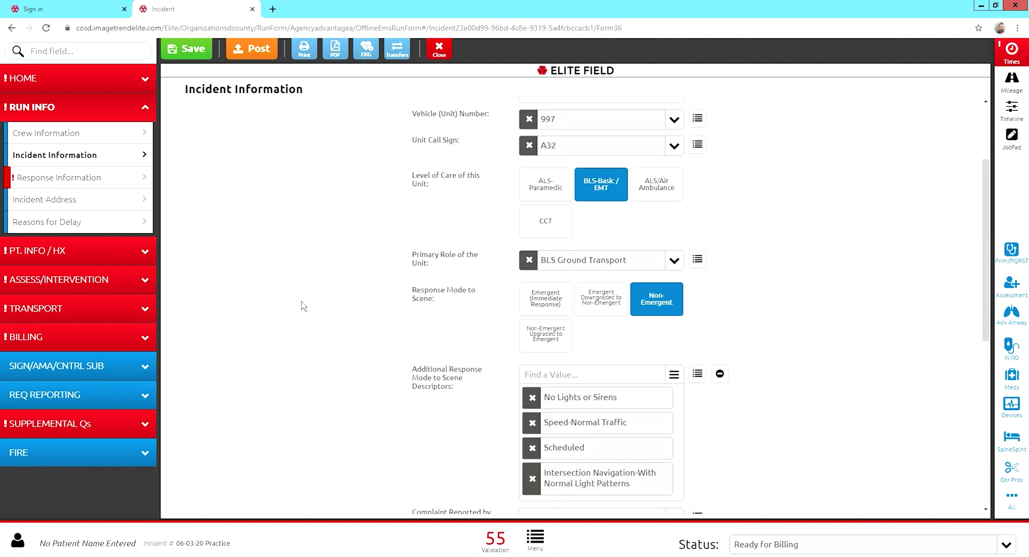
On Response Information, set disposition to BLS Interfacility Transfer or Medical Transport.
click(64, 187)
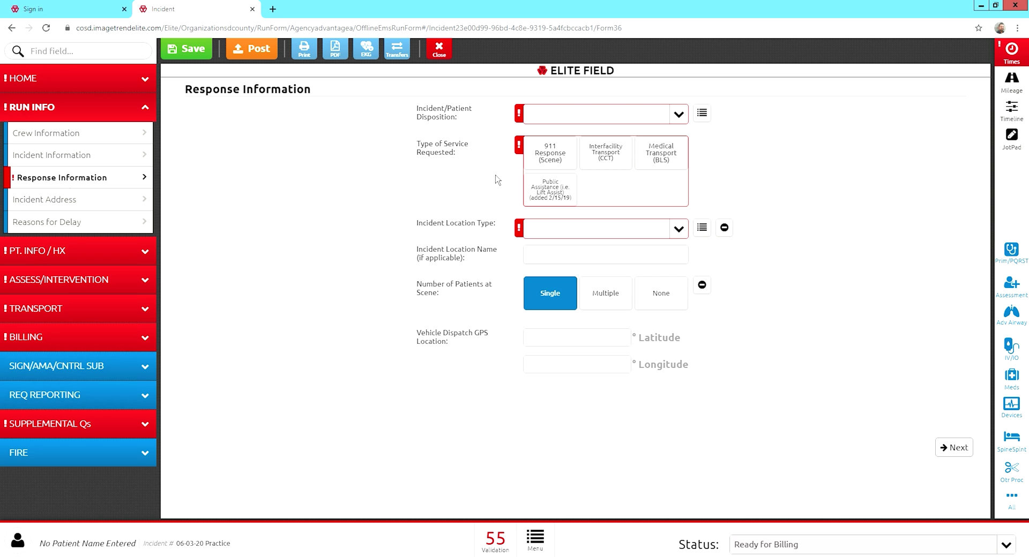
click(679, 116)
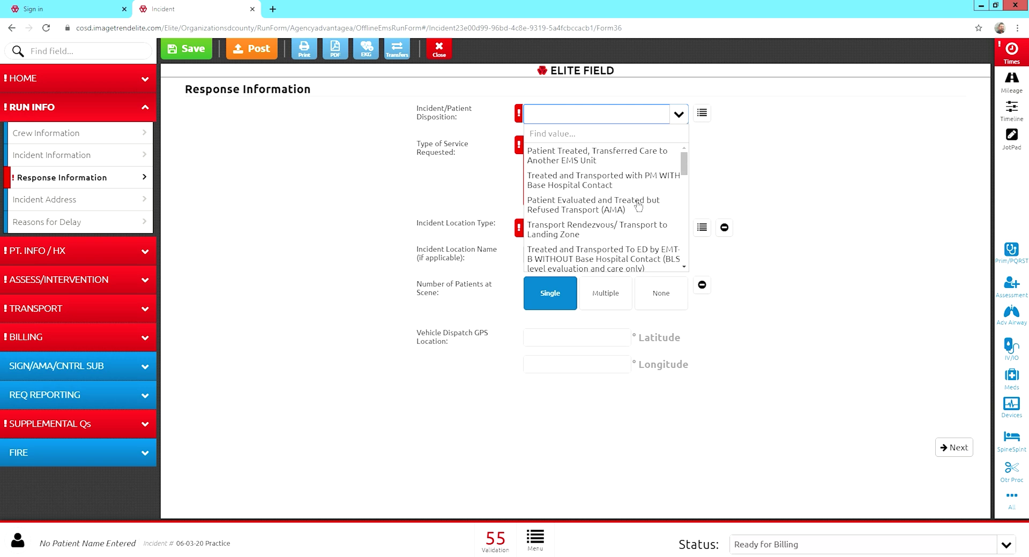
scroll(630, 210, down, 2)
scroll(624, 209, down, 1)
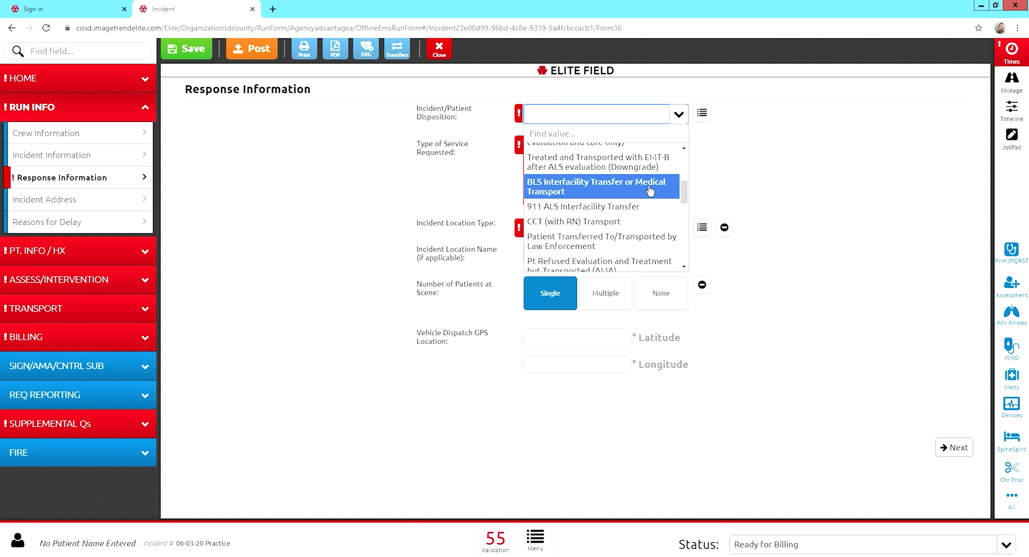
scroll(615, 194, down, 1)
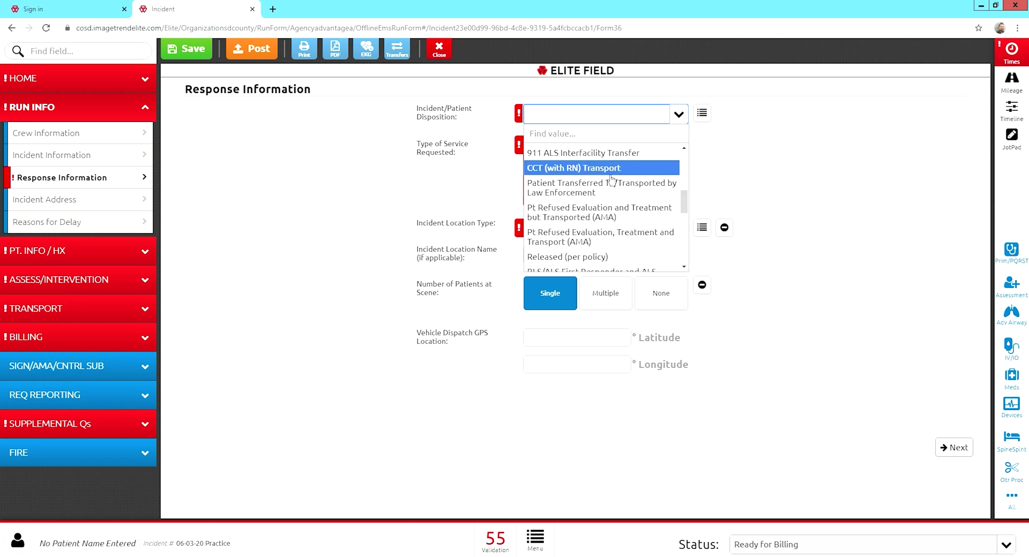
scroll(610, 177, up, 1)
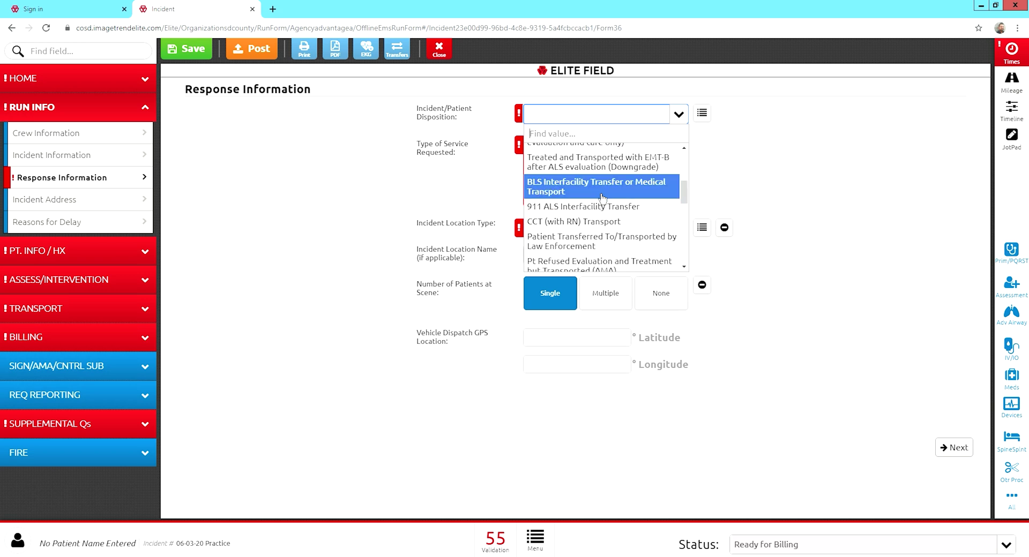
click(601, 197)
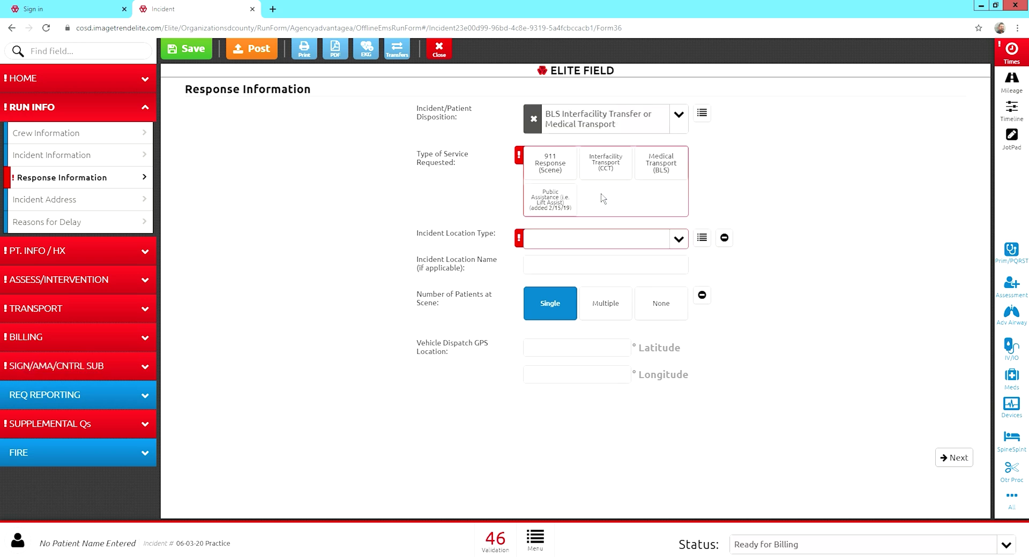
Set service requested to Medical Transport (BLS) and incident location type to Hospital.
click(676, 174)
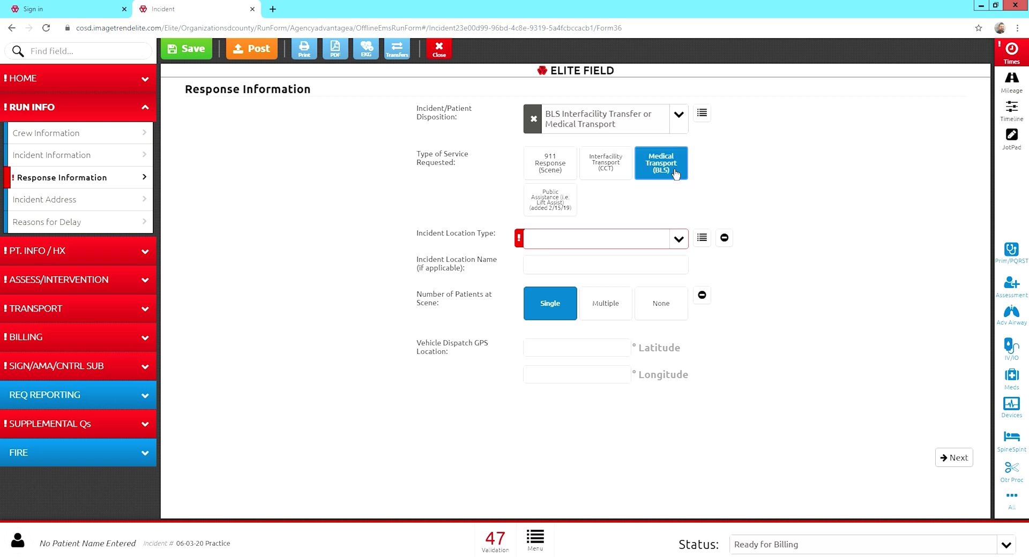
click(685, 246)
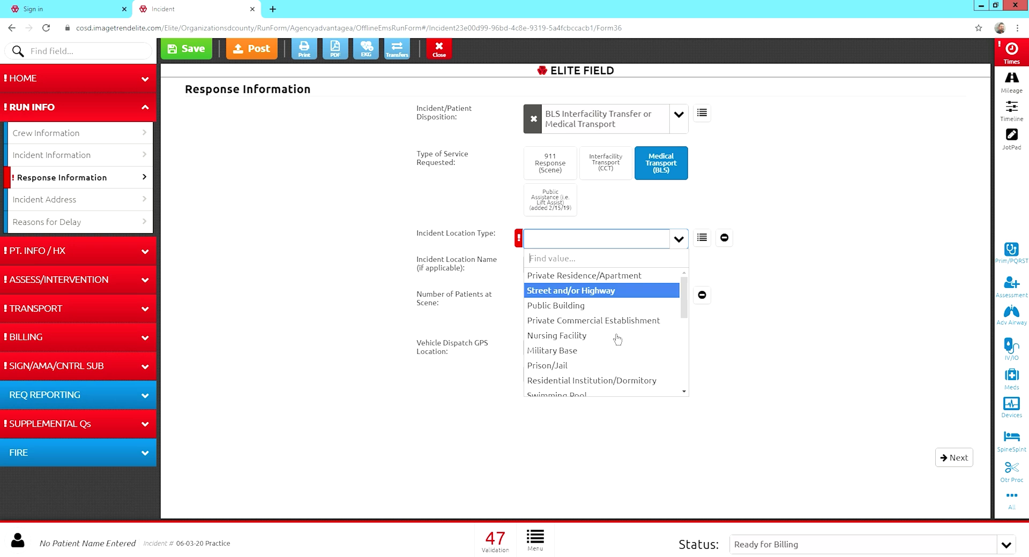
scroll(593, 351, down, 1)
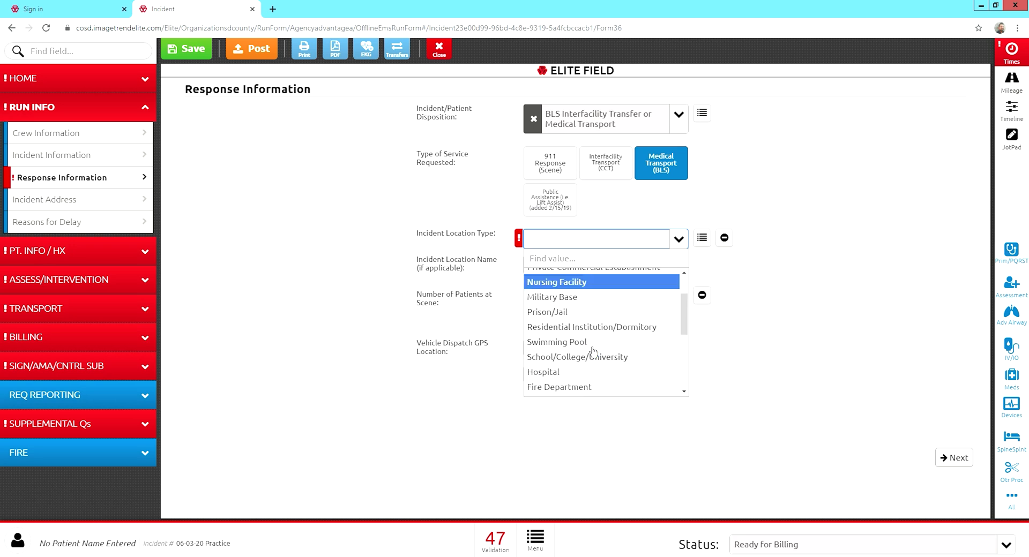
click(558, 374)
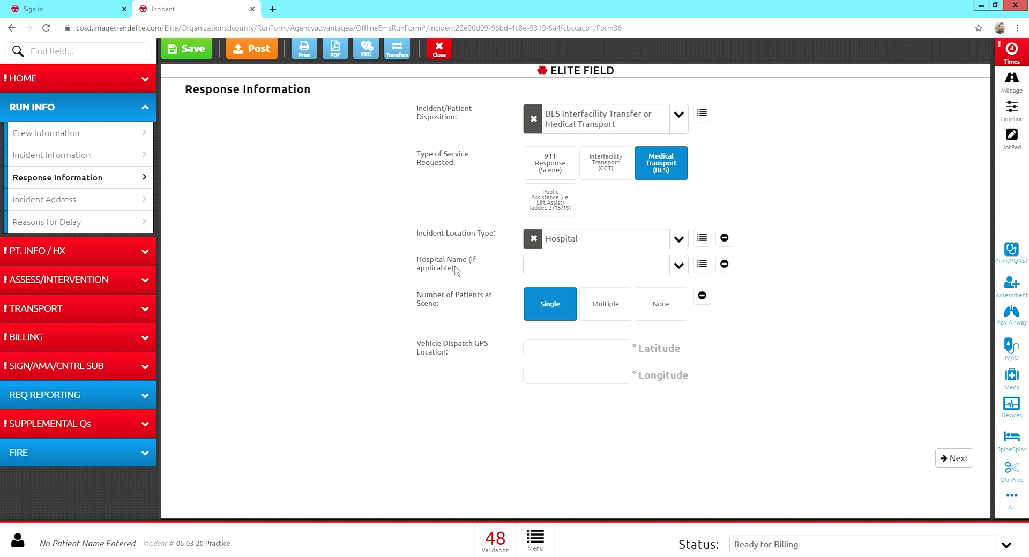
Choose 24- Paradise Valley Hospital as the hospital name.
click(685, 274)
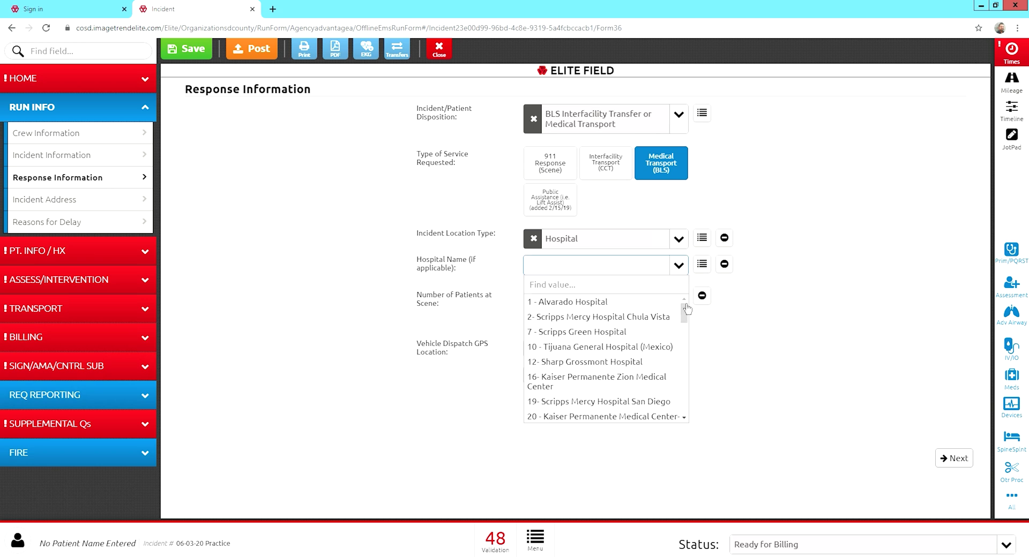
scroll(666, 342, down, 3)
scroll(665, 342, down, 1)
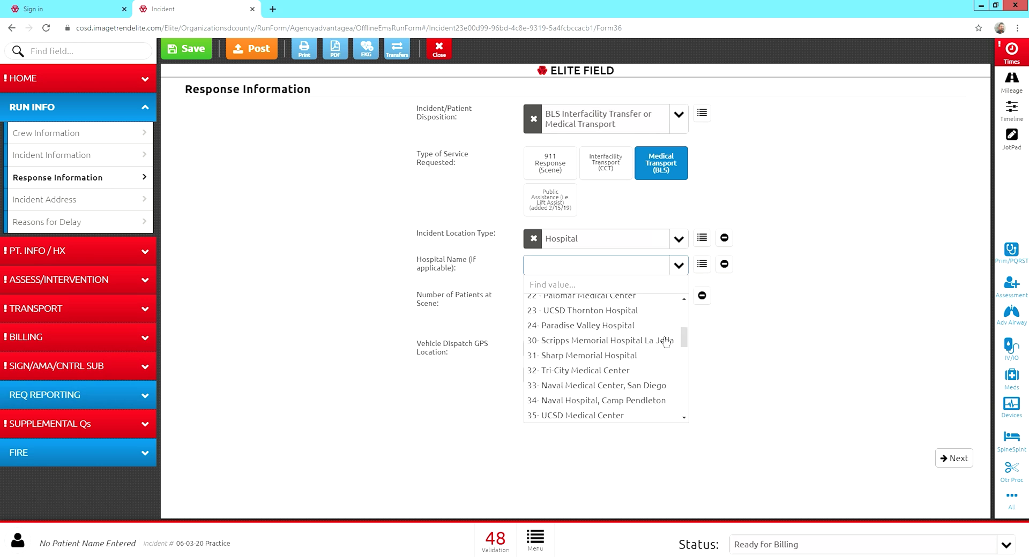
key(Up)
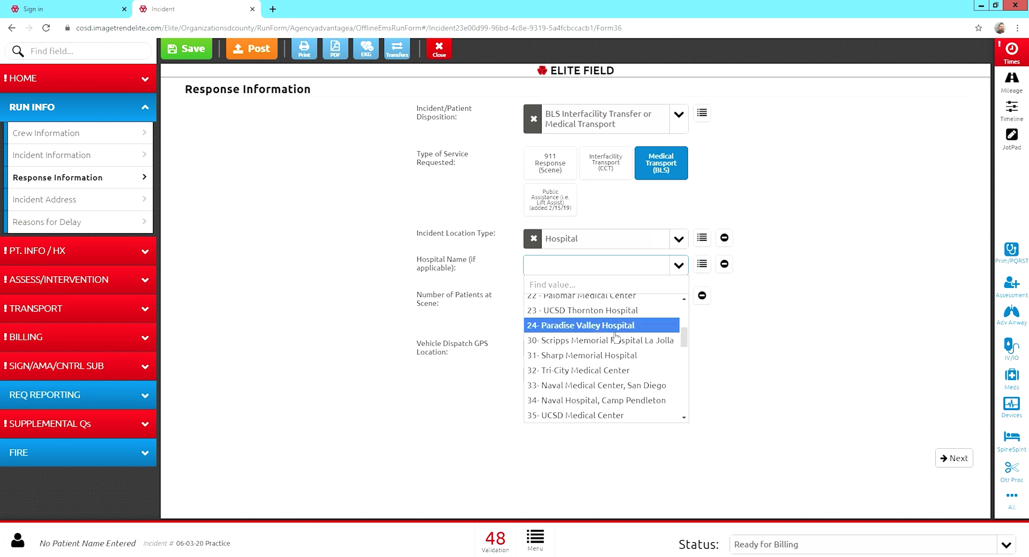
key(Return)
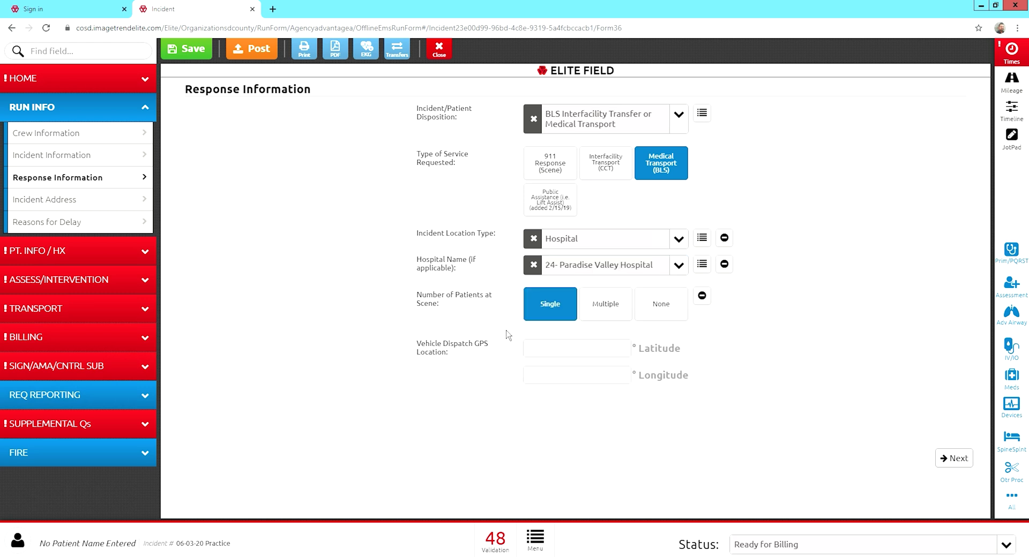
click(67, 206)
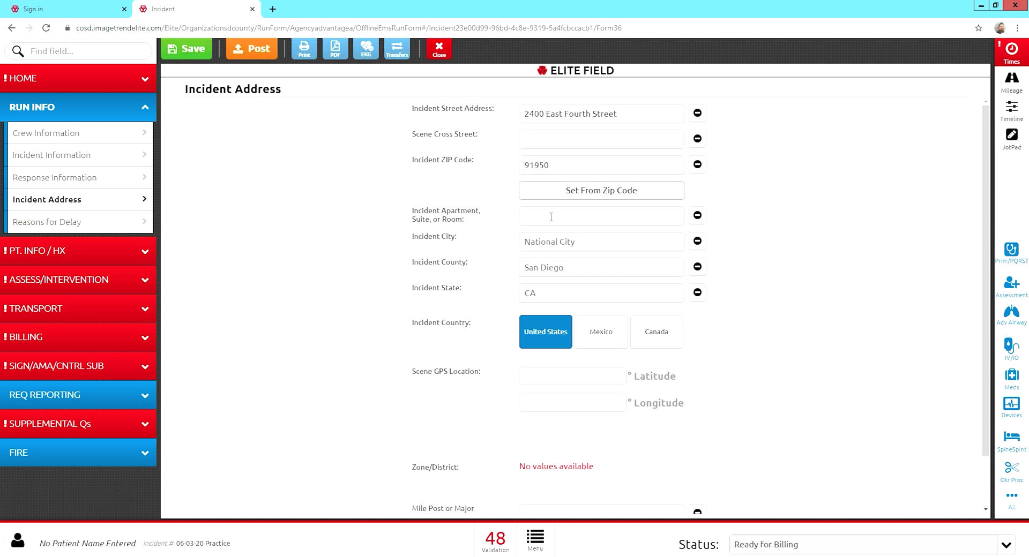
click(92, 182)
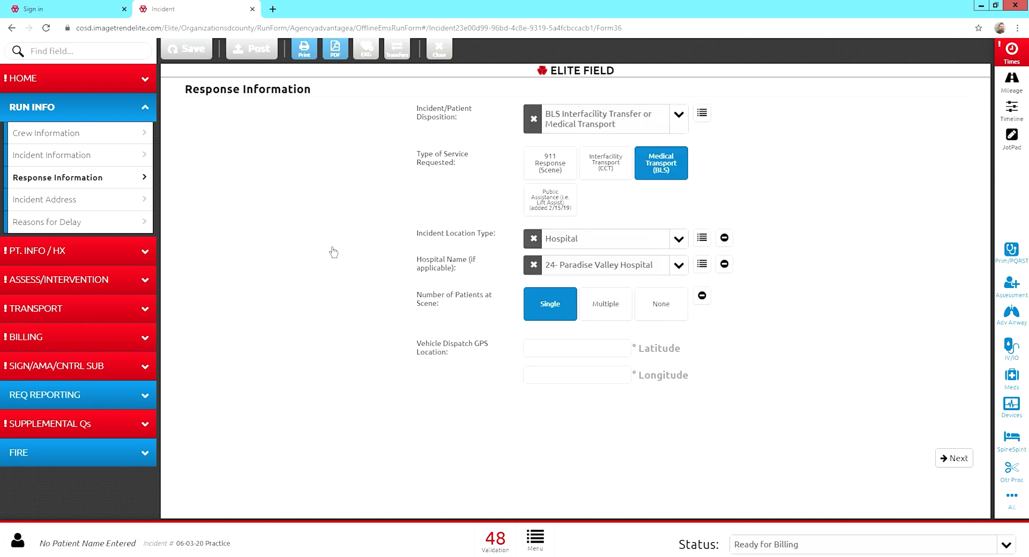
click(533, 264)
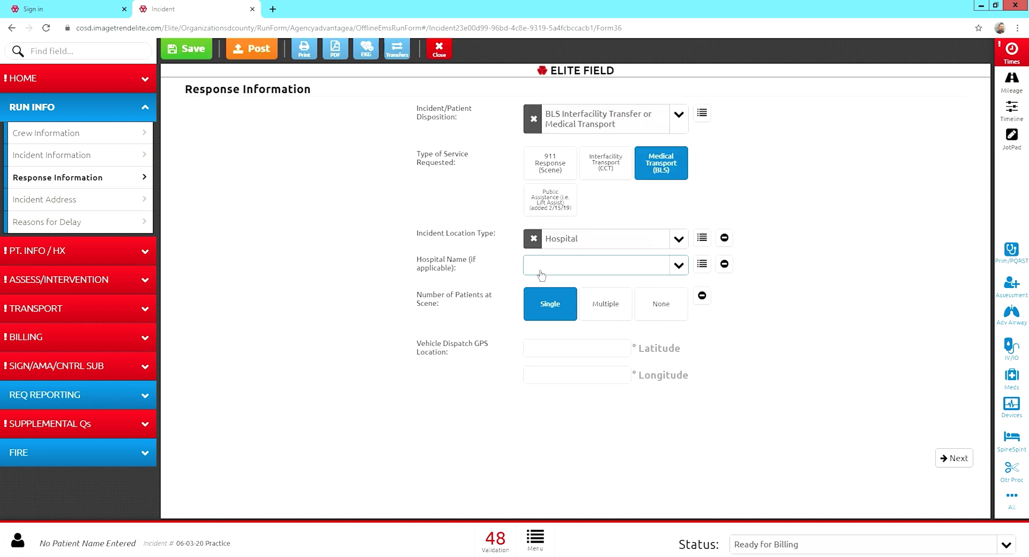
click(678, 239)
click(572, 336)
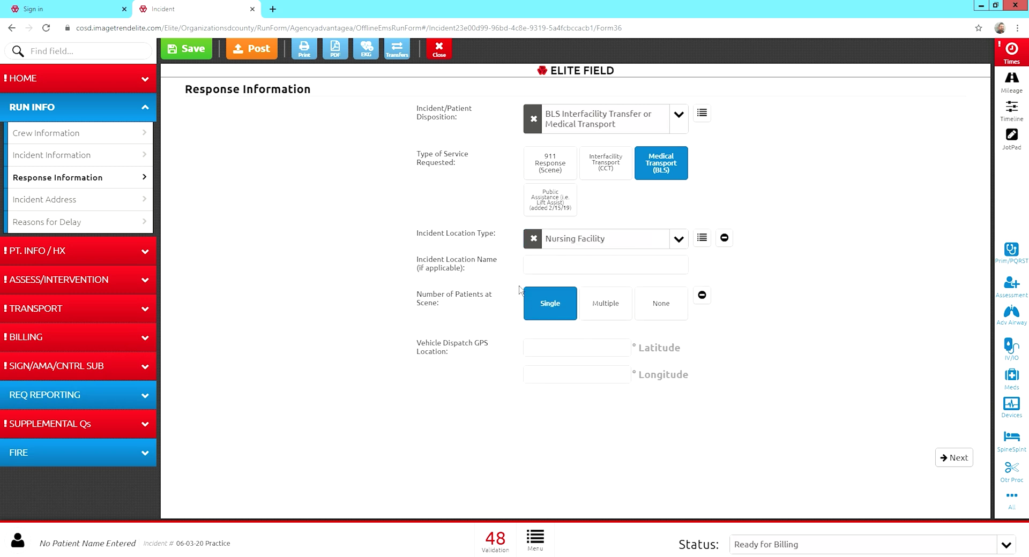
click(548, 266)
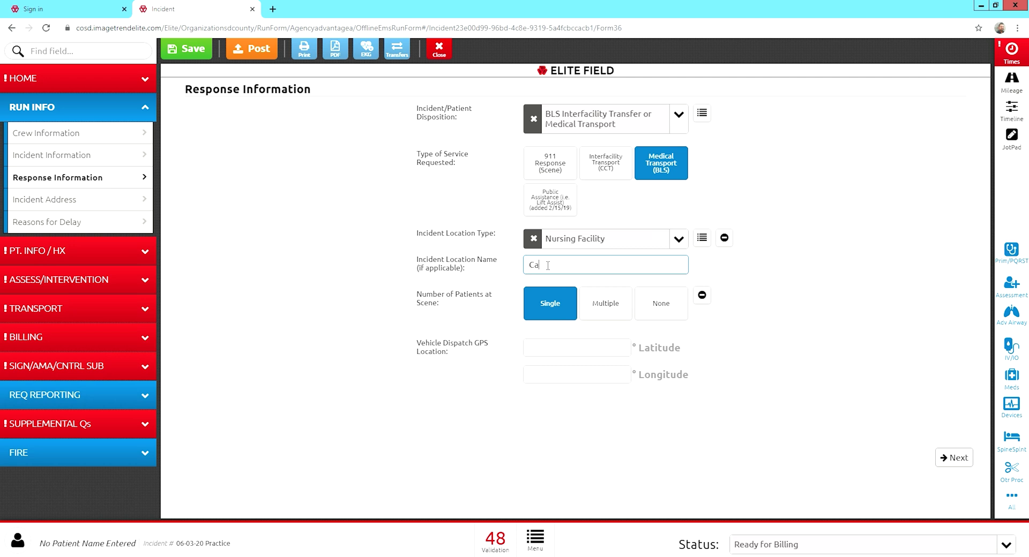
text(Castle manor)
click(63, 203)
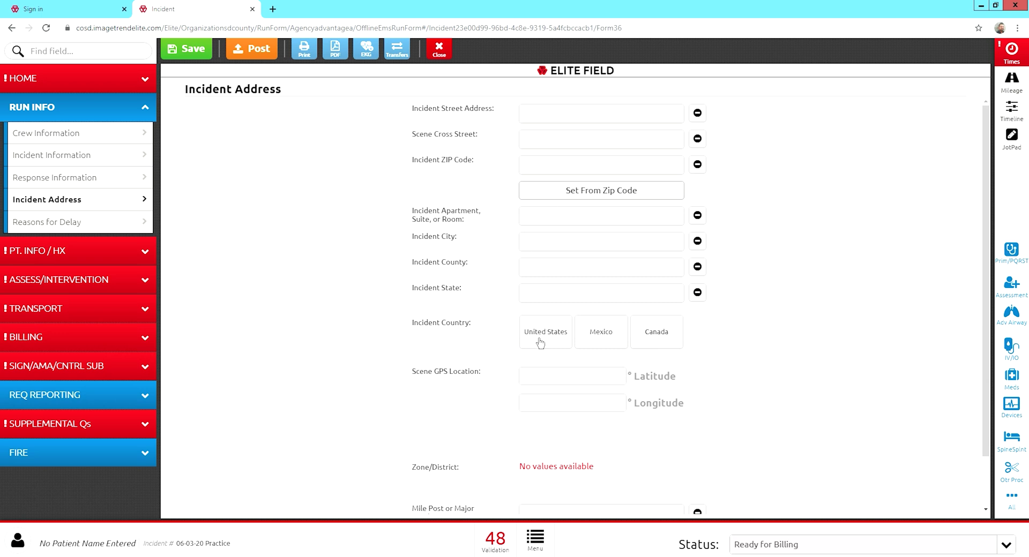
click(77, 178)
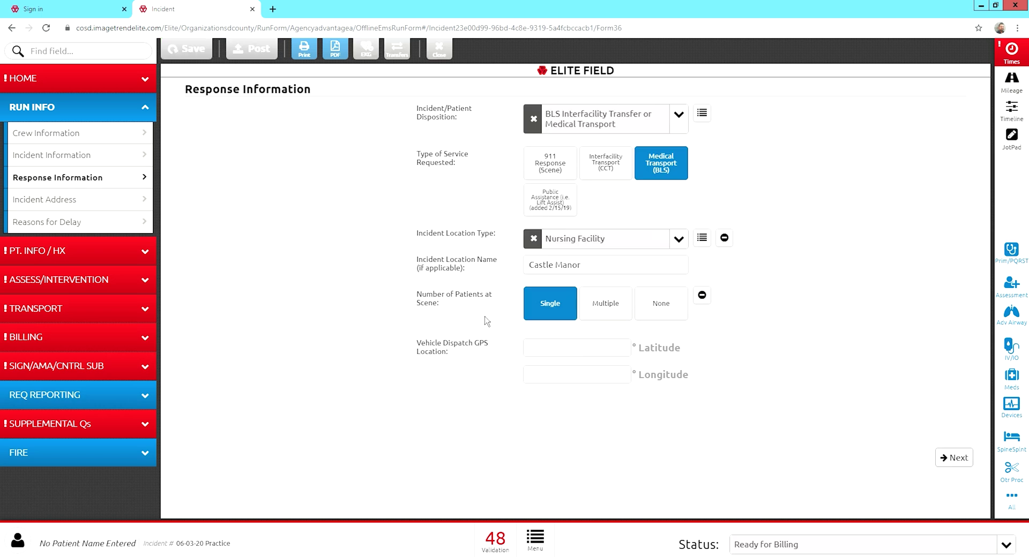
click(534, 238)
click(678, 242)
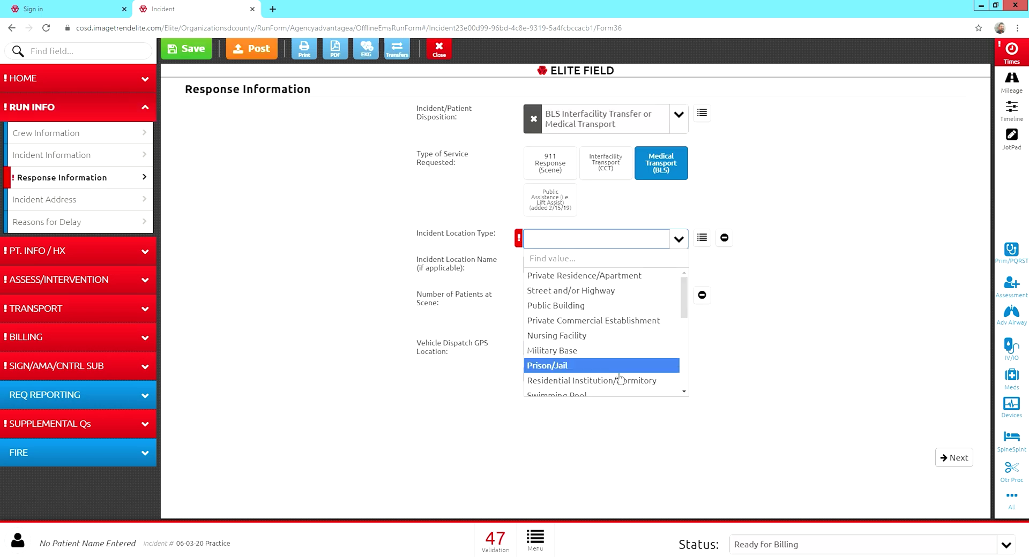
scroll(620, 380, down, 2)
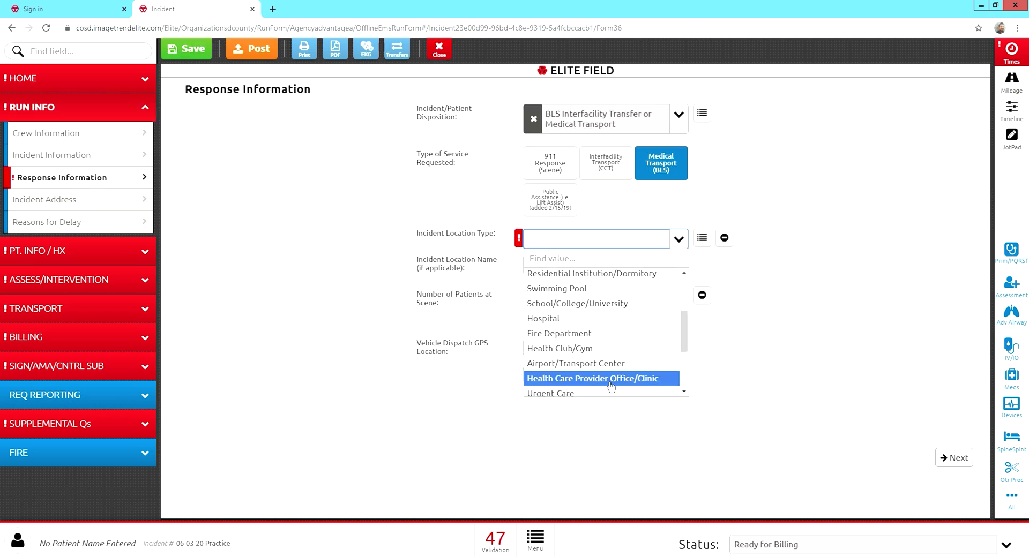
click(561, 323)
click(595, 276)
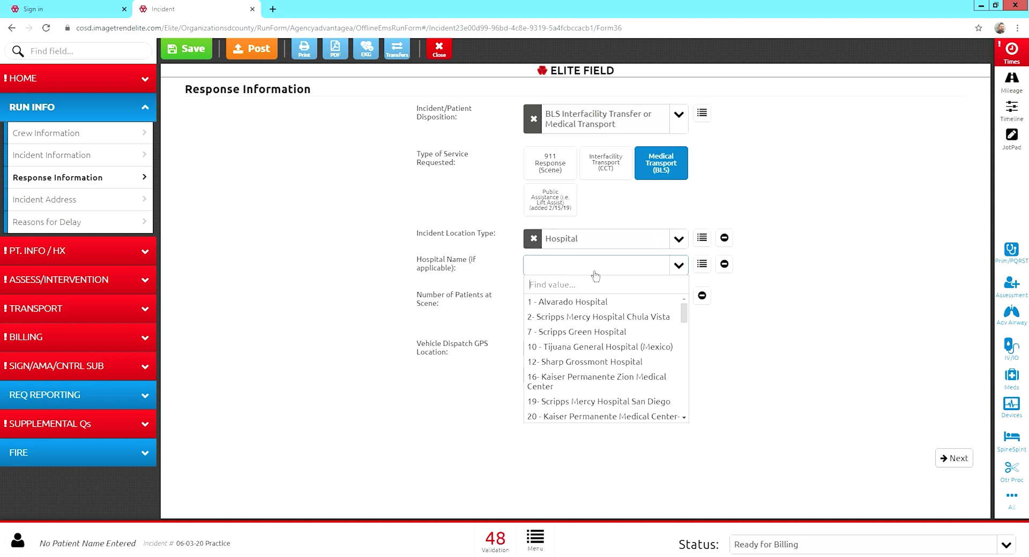
text(r)
click(592, 303)
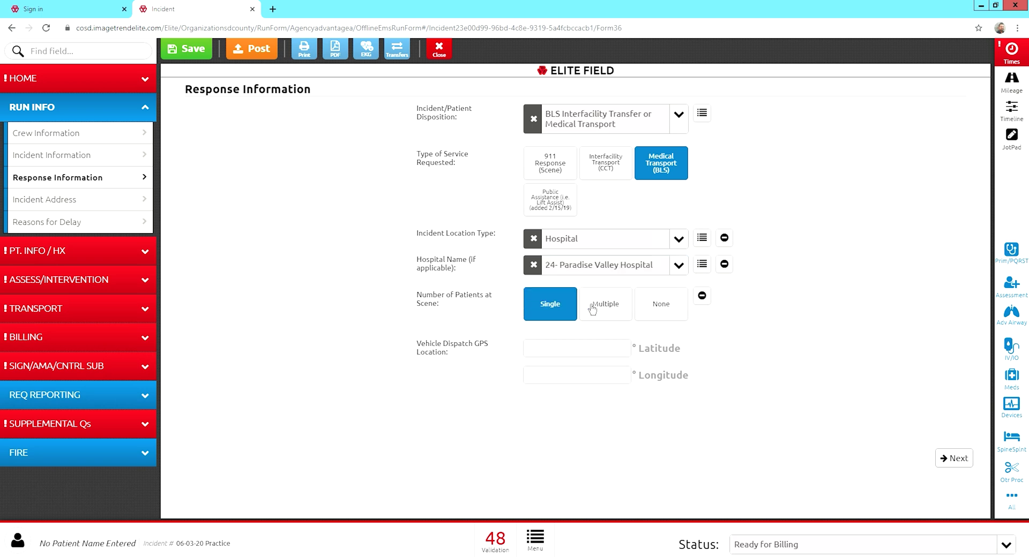
On the Incident Address page, try several Apartment/Suite/Room entries, ending with 1235B.
click(49, 201)
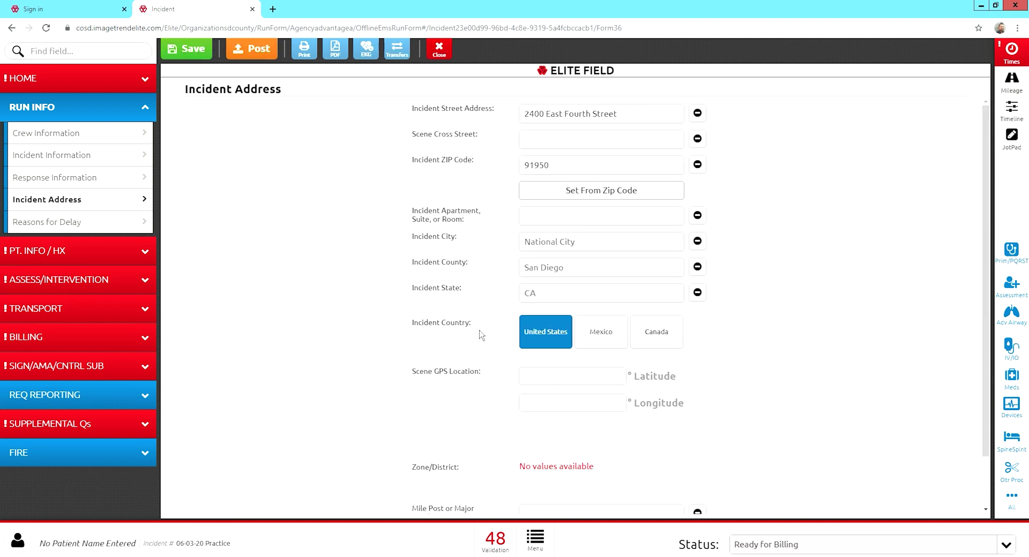
scroll(480, 335, down, 1)
scroll(481, 334, up, 1)
click(539, 220)
text(ER B)
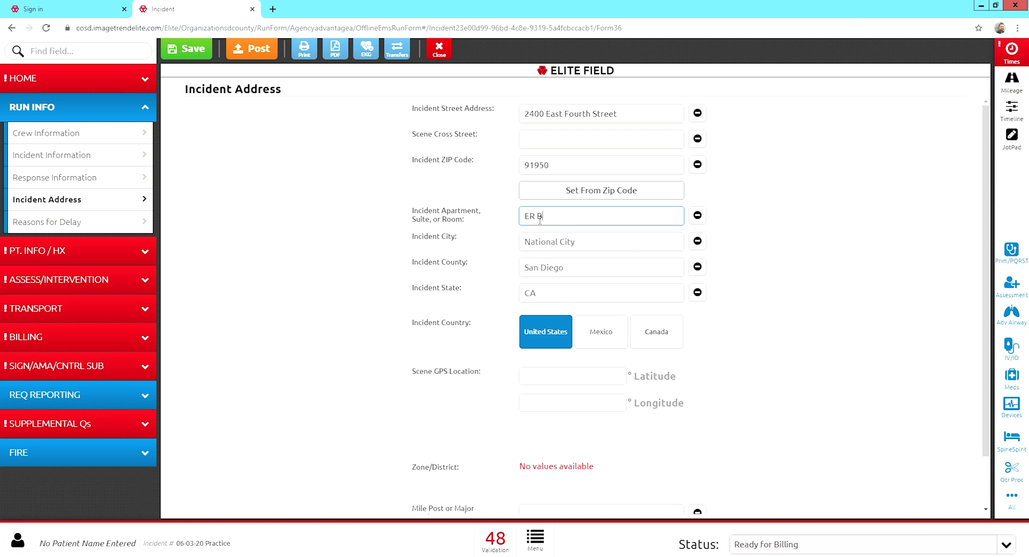
text(ed A)
key(BackSpace)
key(BackSpace)
key(BackSpace)
key(BackSpace)
key(BackSpace)
key(BackSpace)
key(BackSpace)
key(BackSpace)
text(ICU bed 12)
key(BackSpace)
key(BackSpace)
key(BackSpace)
key(BackSpace)
key(BackSpace)
key(BackSpace)
key(BackSpace)
key(BackSpace)
key(BackSpace)
key(BackSpace)
key(BackSpace)
text(1235B)
click(513, 252)
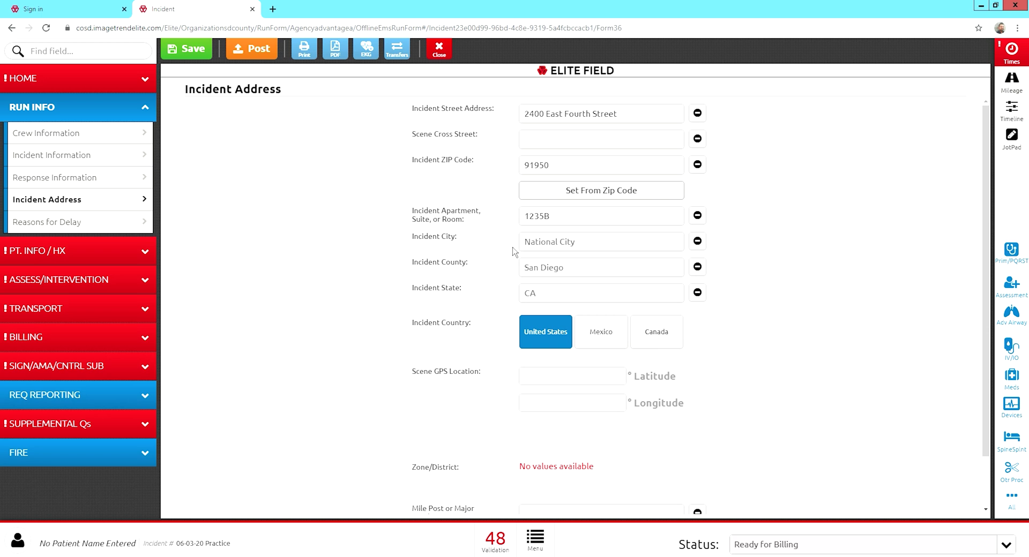
Replace the apartment entry with 'Bed room', then 'baseball field', and finally commit 1234B.
double_click(561, 216)
text(Bed room)
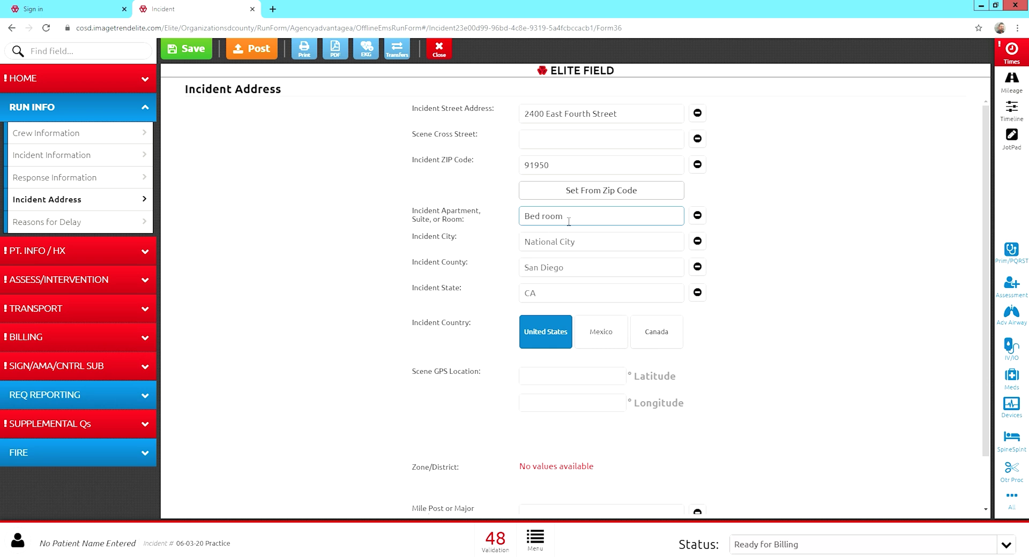
drag(569, 217, 522, 228)
key(BackSpace)
text(baseball field)
drag(577, 216, 498, 222)
key(BackSpace)
text(12345)
key(BackSpace)
text(B)
click(492, 217)
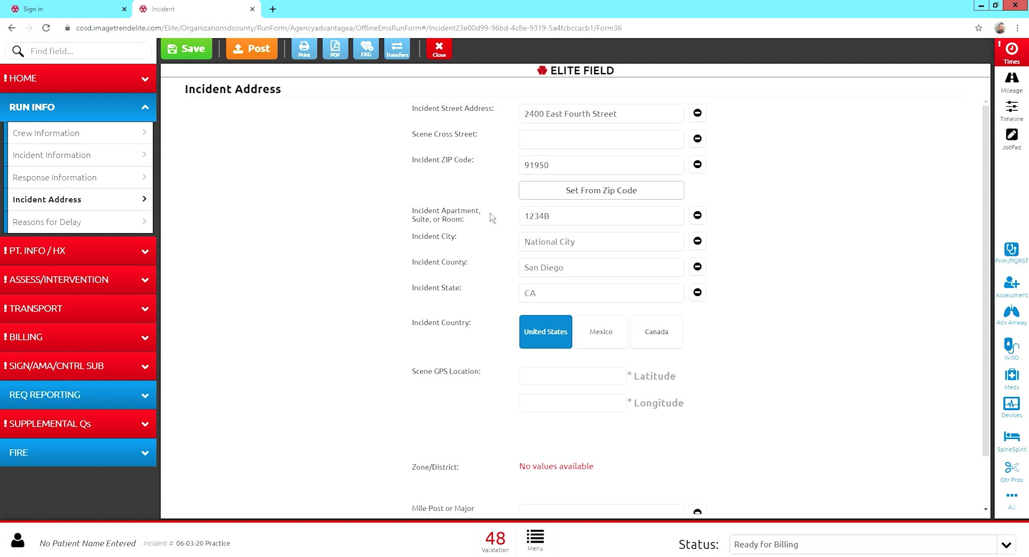
click(58, 229)
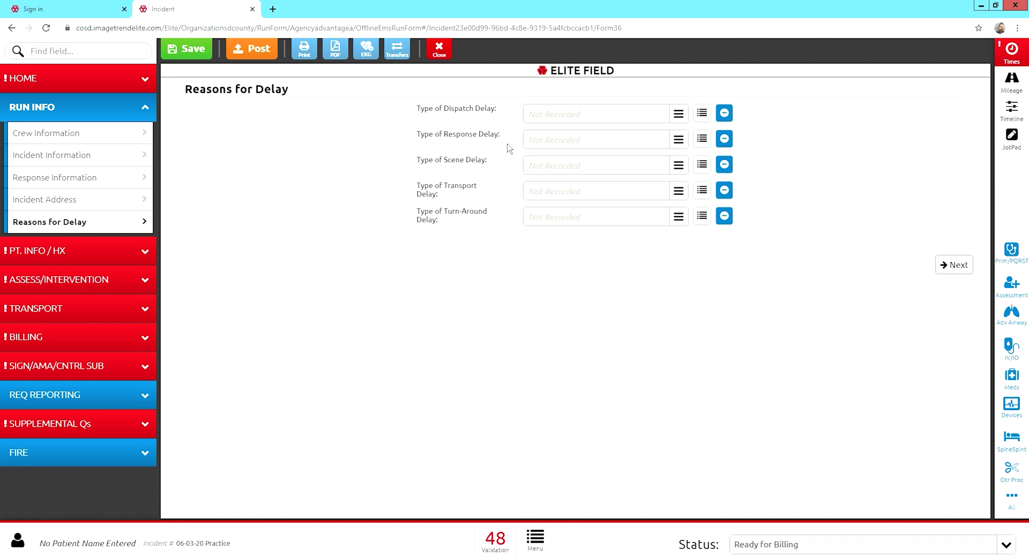
Select None/No Delay as Type of Response Delay, then clear it again.
click(679, 142)
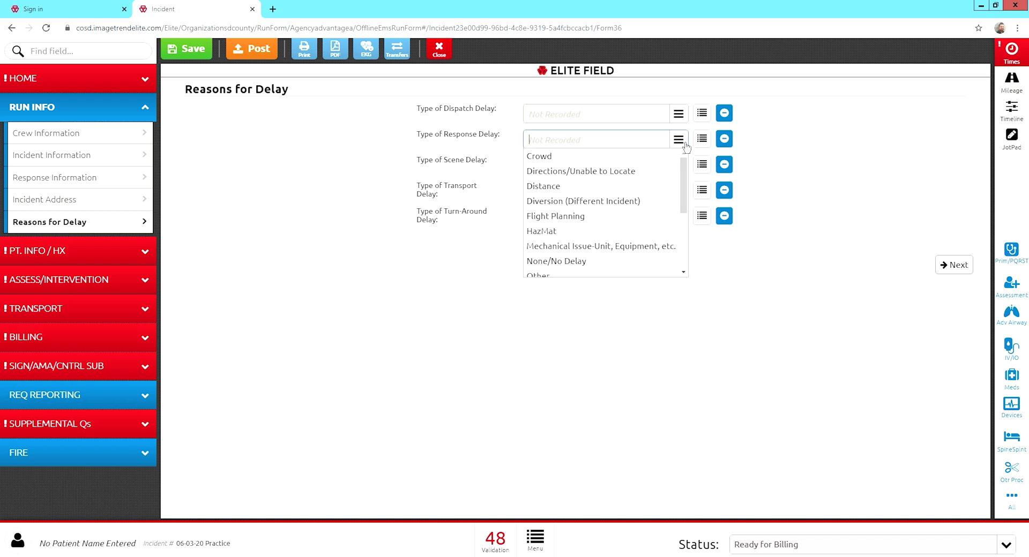
scroll(580, 263, down, 1)
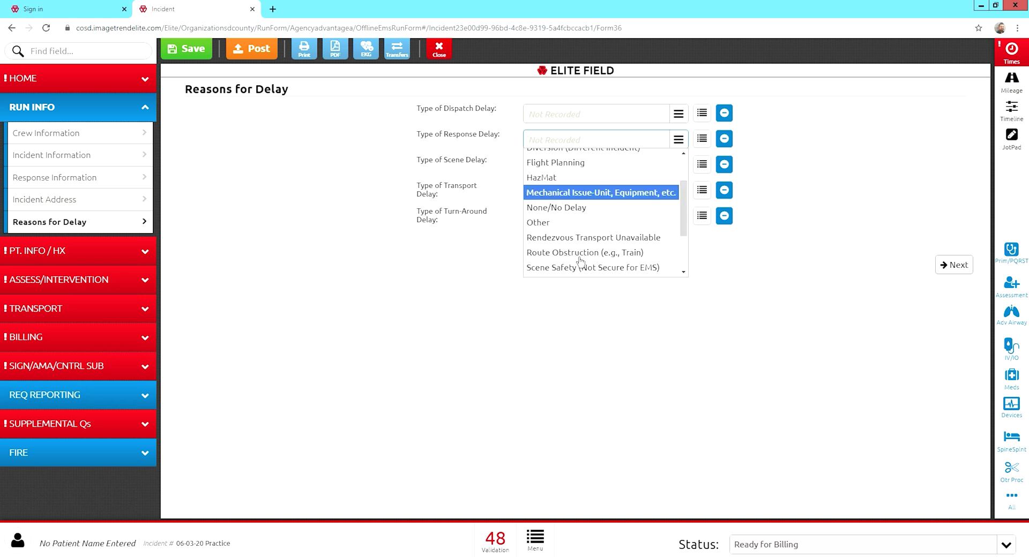
click(572, 216)
click(414, 229)
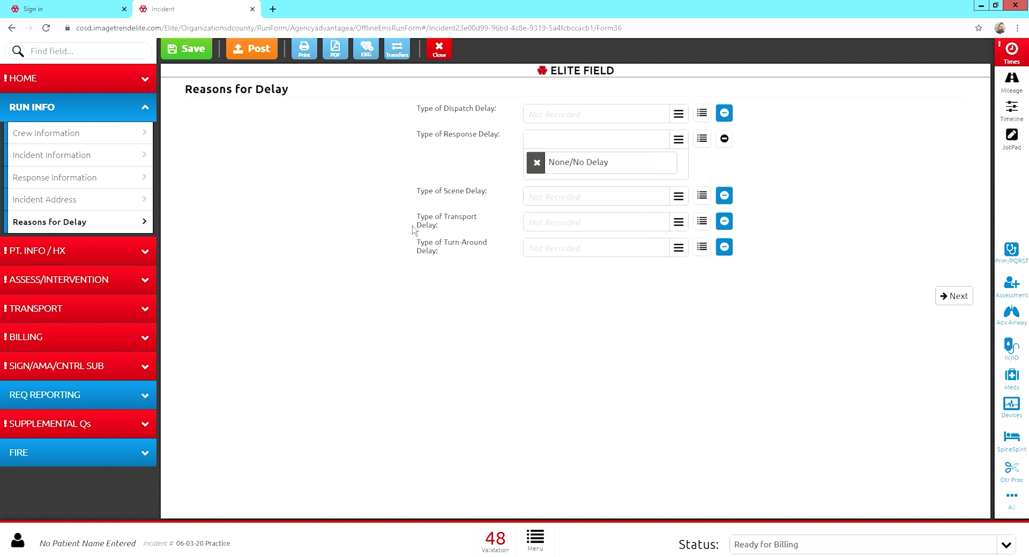
click(546, 168)
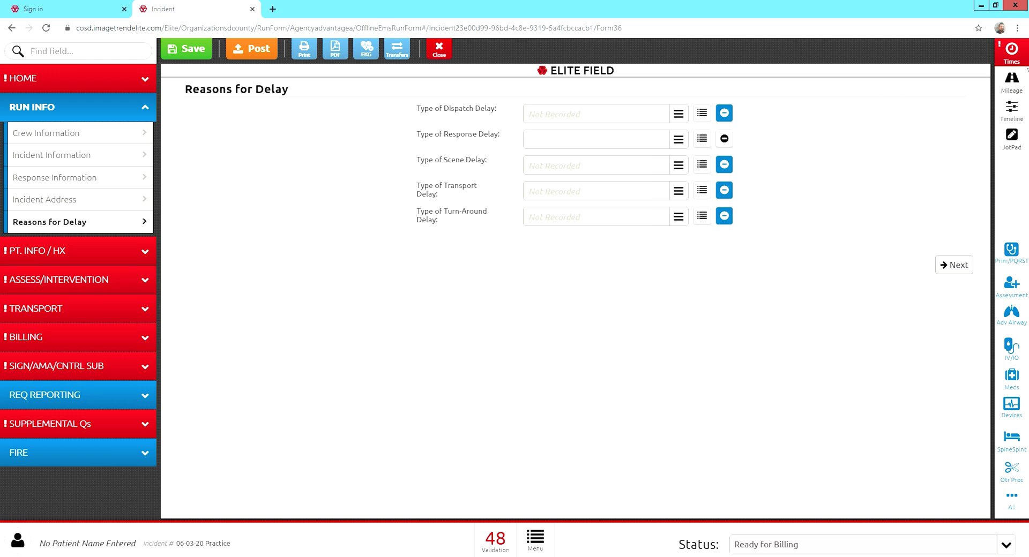
click(1026, 60)
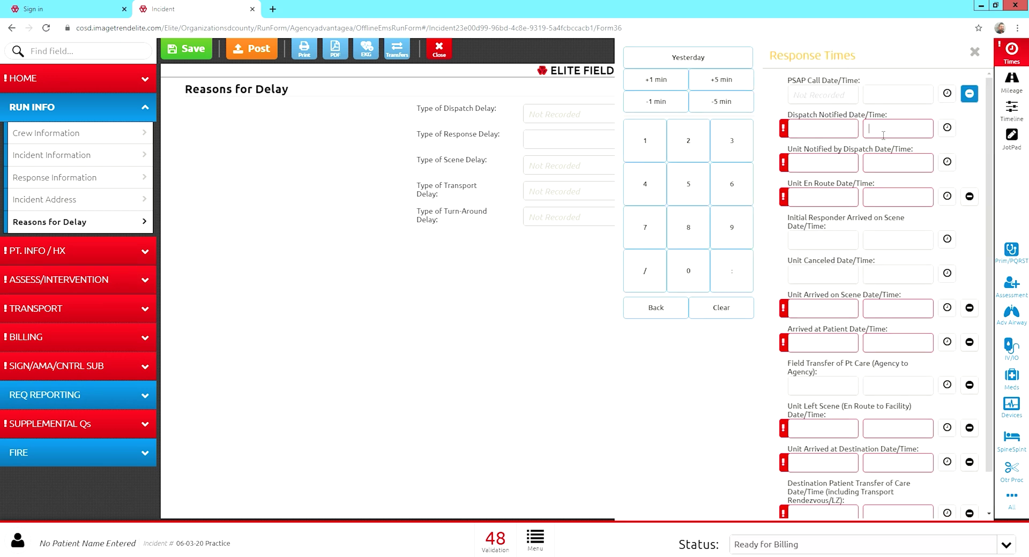
Enter response times: dispatch 12:00, unit notified 12:30, en route 12:33, on scene 12:45.
text(12:00)
click(901, 162)
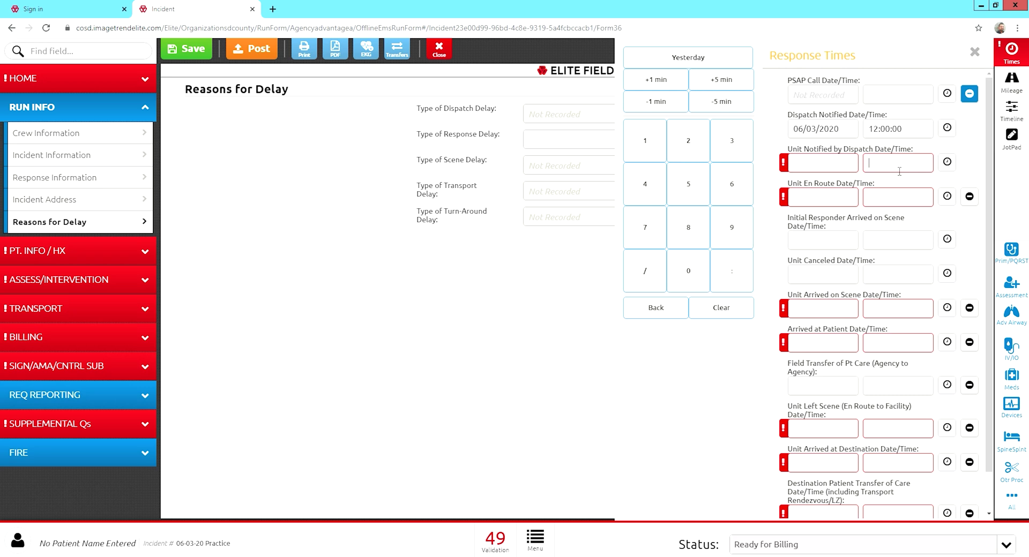
text(12:30)
click(898, 199)
text(12:33)
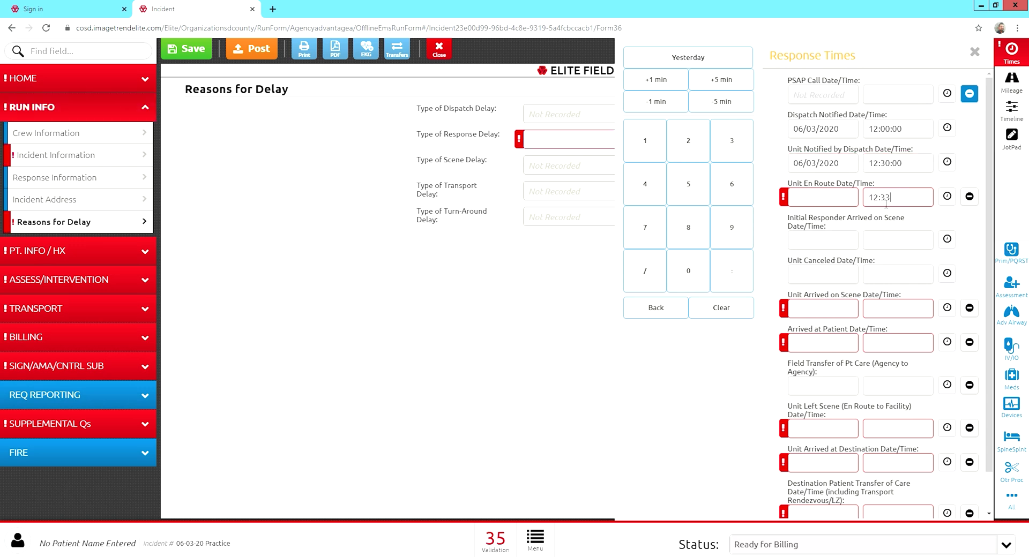
click(919, 225)
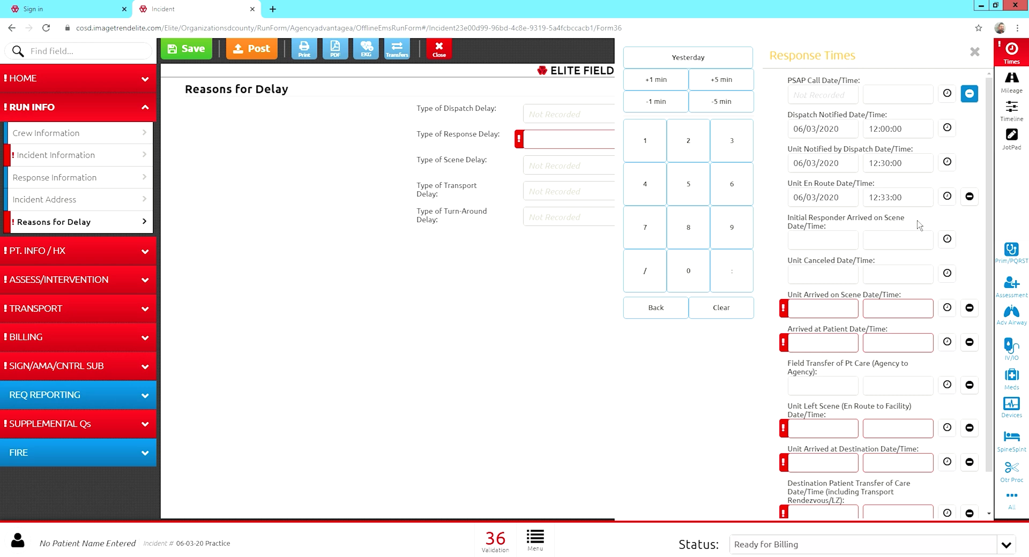
click(905, 311)
text(12:45)
click(967, 260)
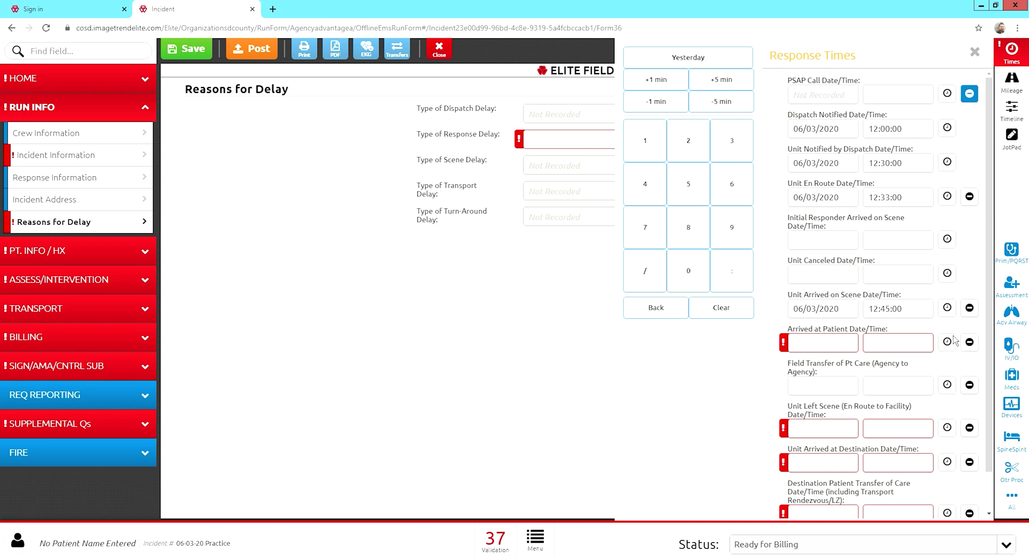
Set Arrived at Patient time to 12:57:00 and close the Response Times panel.
click(947, 342)
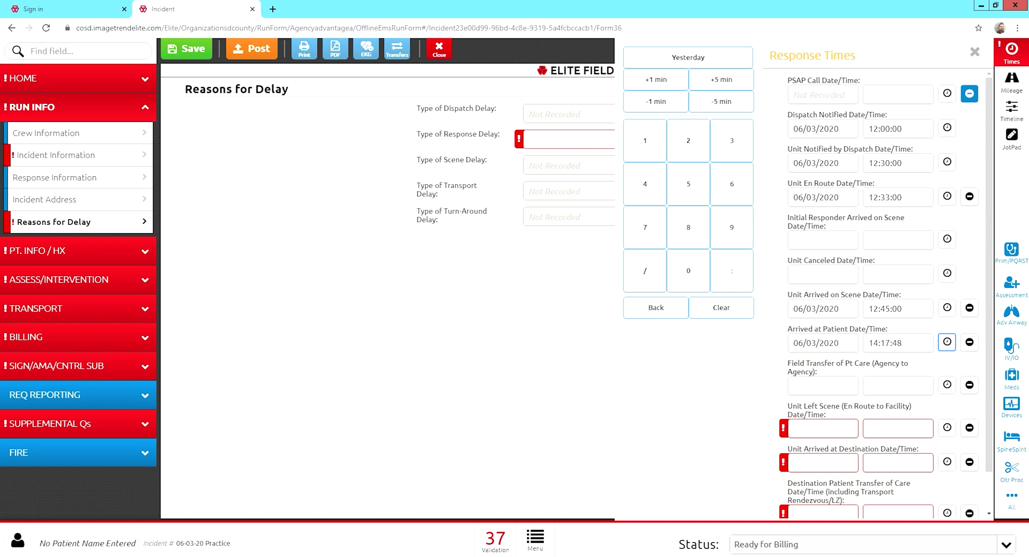
click(869, 350)
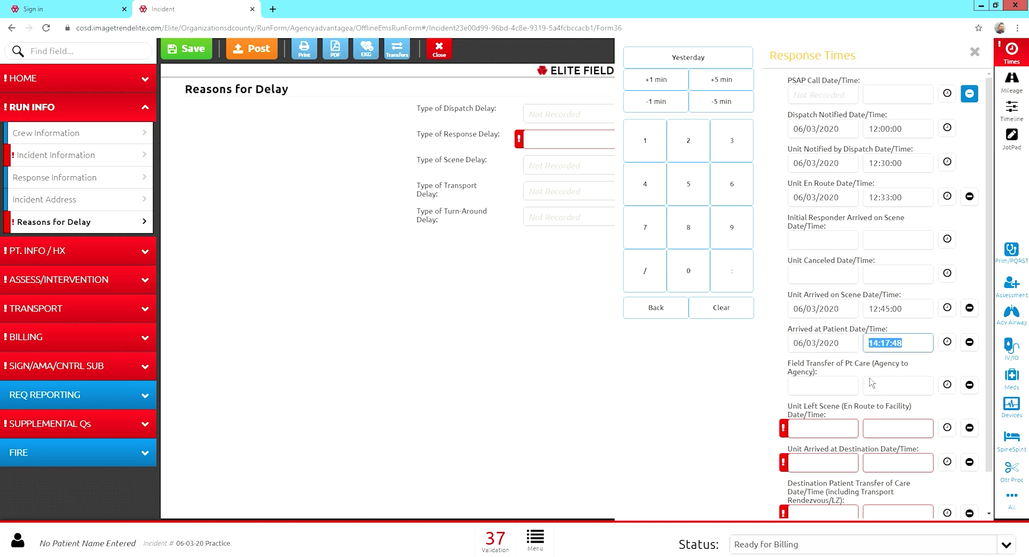
text(12:57:00)
click(809, 369)
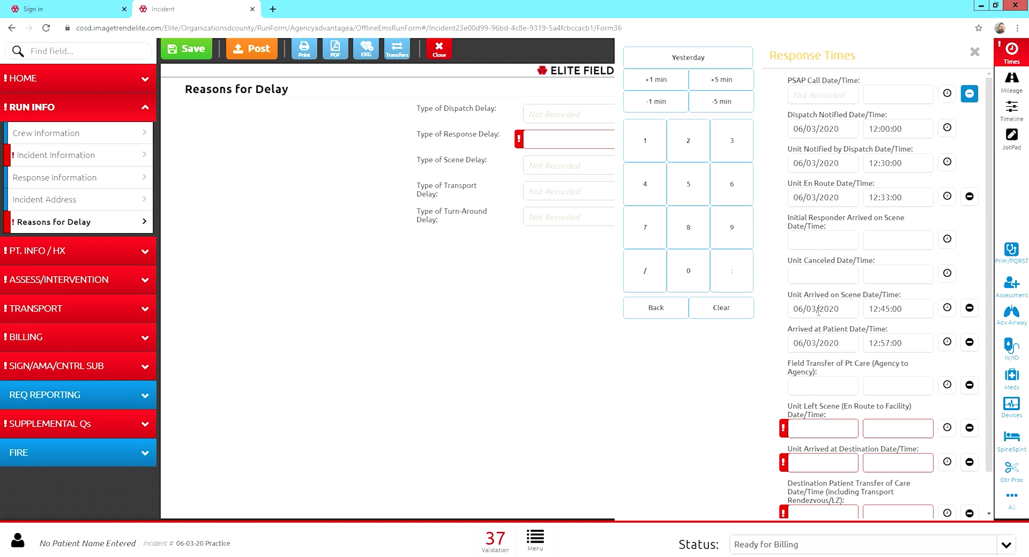
click(975, 52)
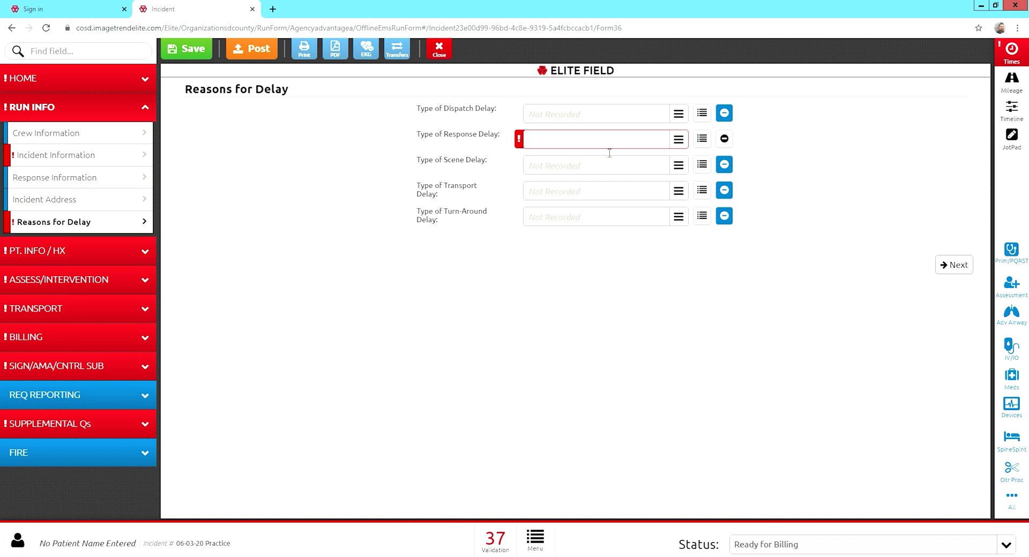
Record None/No Delay as the Type of Response Delay.
click(683, 143)
scroll(641, 170, down, 1)
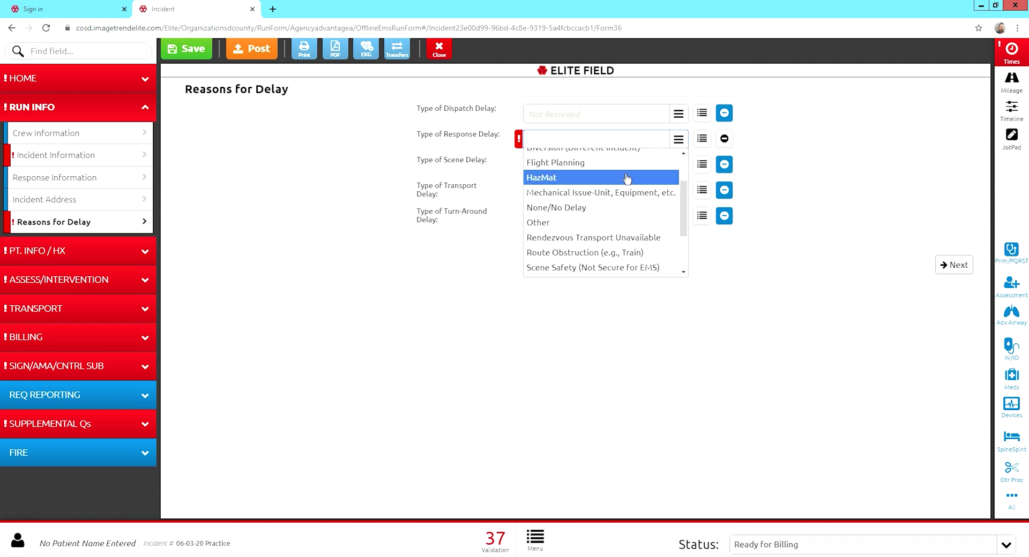
click(583, 210)
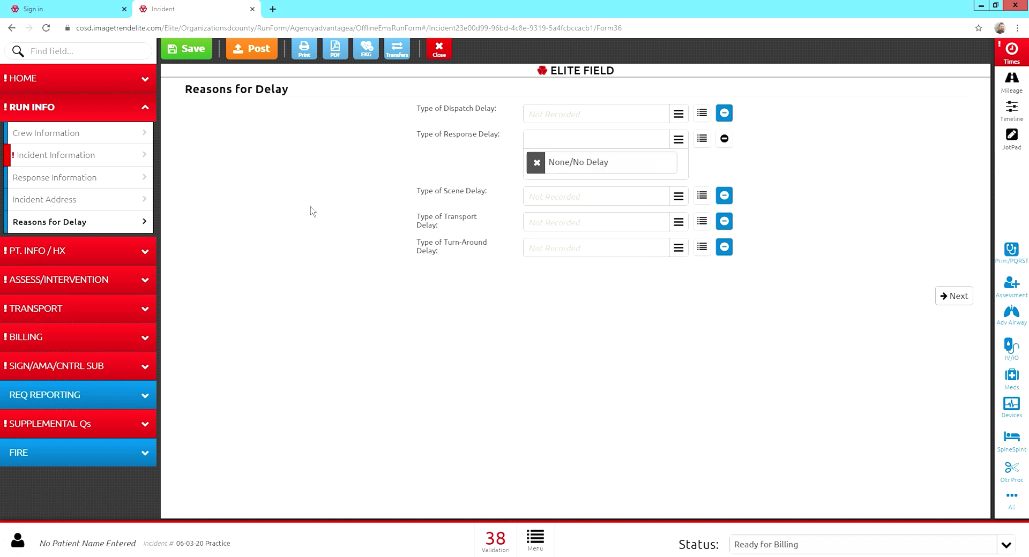
click(74, 254)
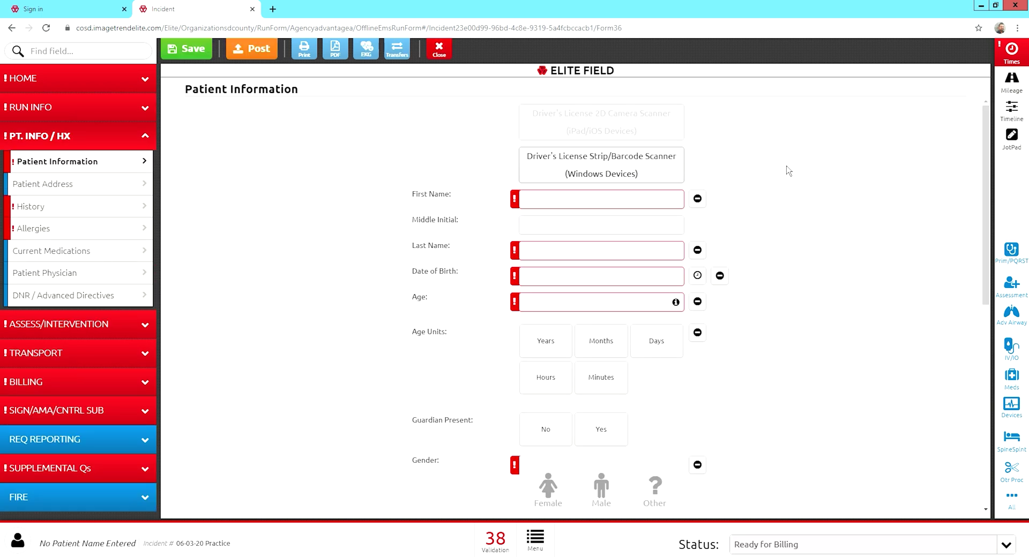
Enter the patient's first and last name.
text(D)
text(onald)
key(Tab)
key(Tab)
text(Duck)
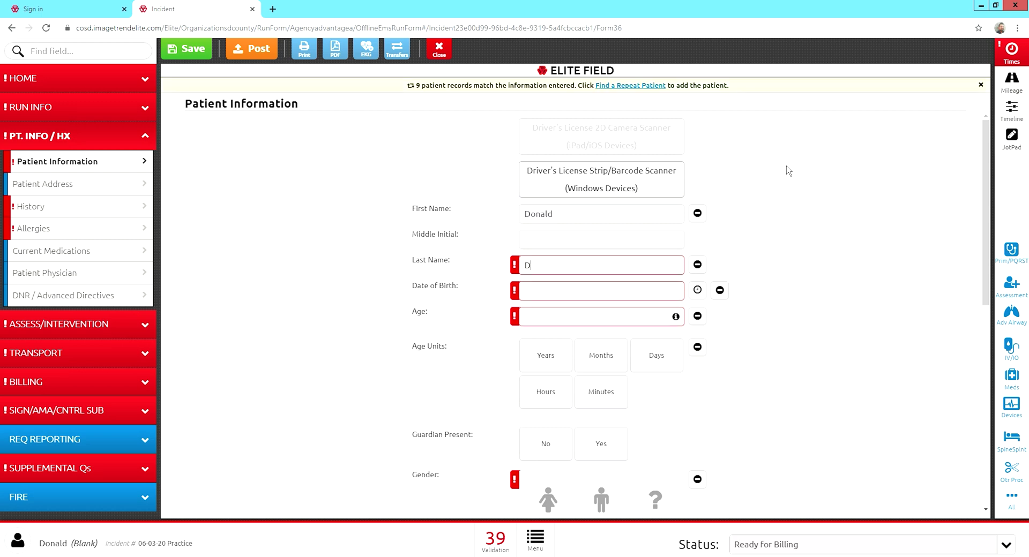
Set the patient's date of birth to 12/30/1979 so age shows 40 Years.
click(602, 301)
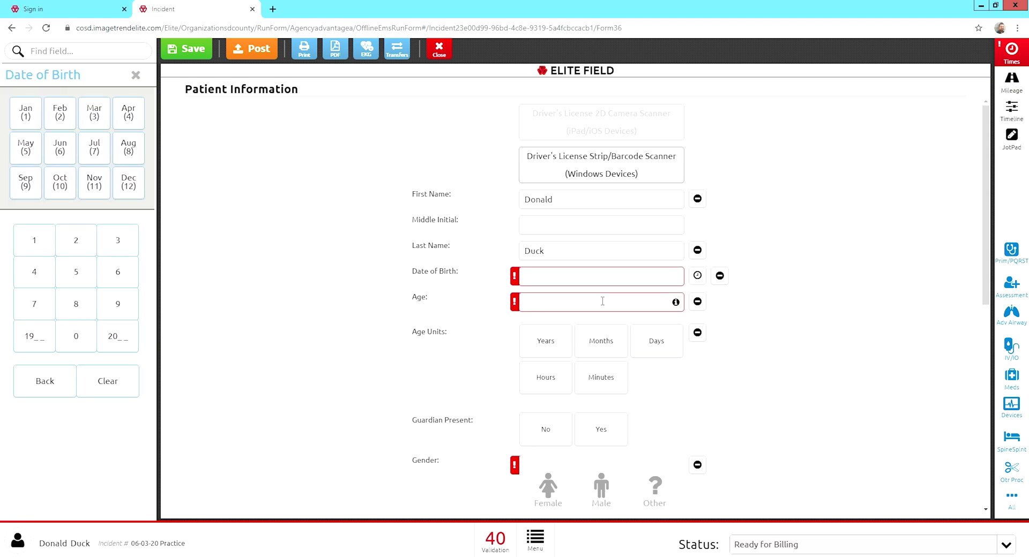
text(12/30/1979)
click(498, 303)
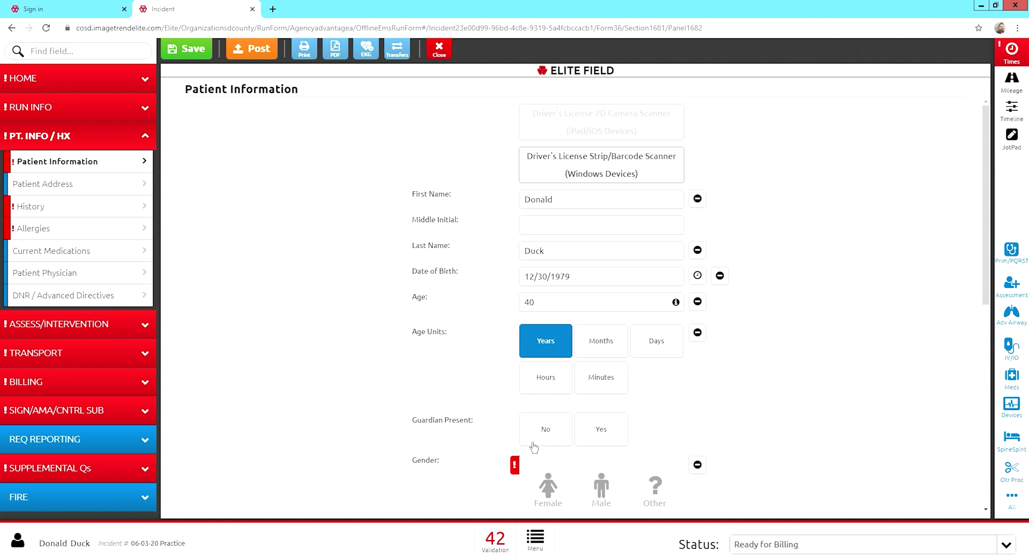
scroll(533, 448, down, 2)
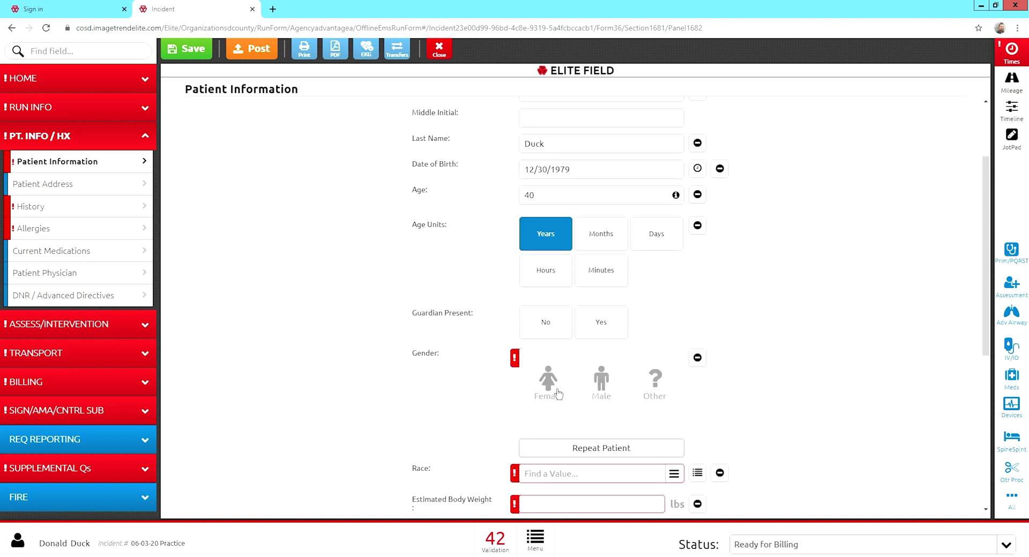
Set the patient's gender to Male and race to White.
click(606, 386)
scroll(606, 386, down, 2)
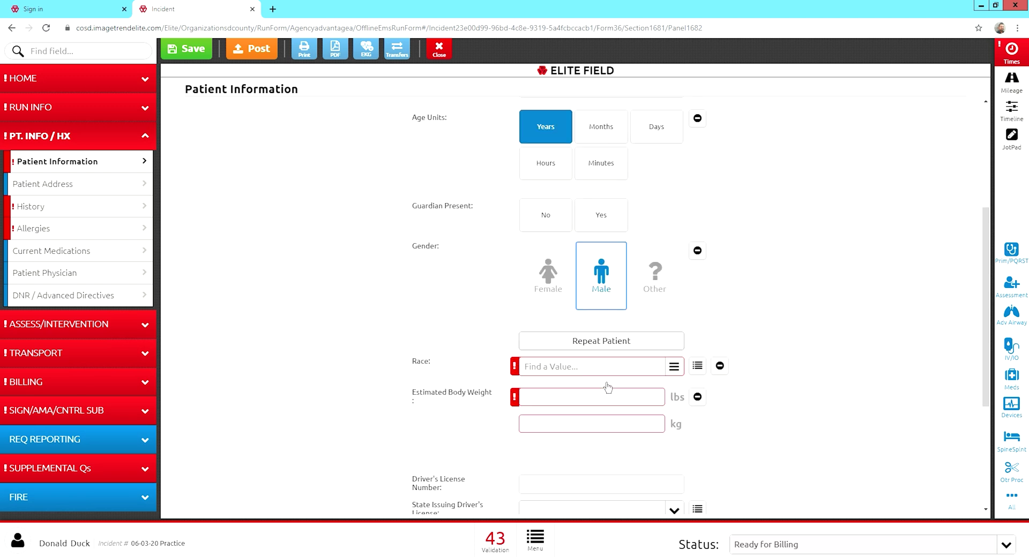
click(579, 367)
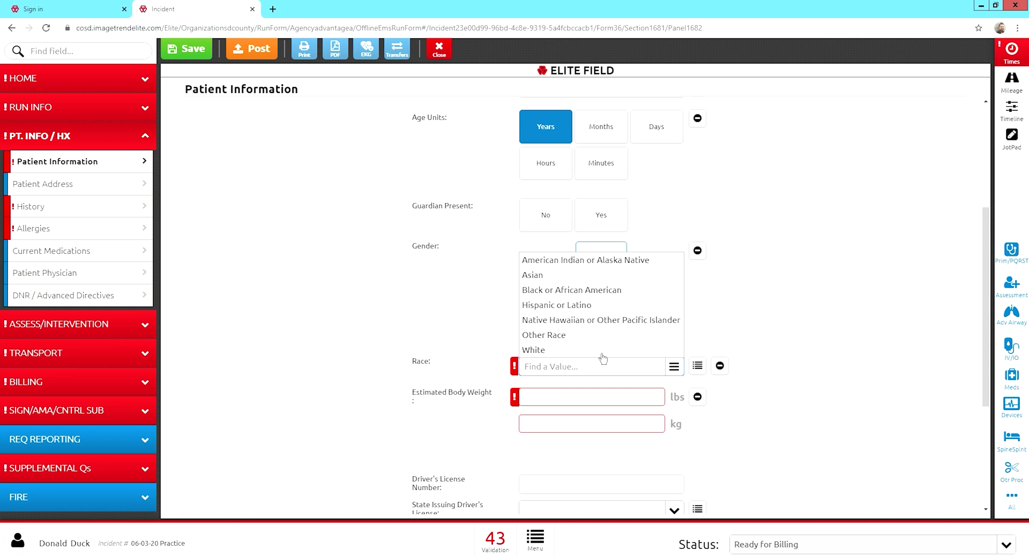
click(720, 365)
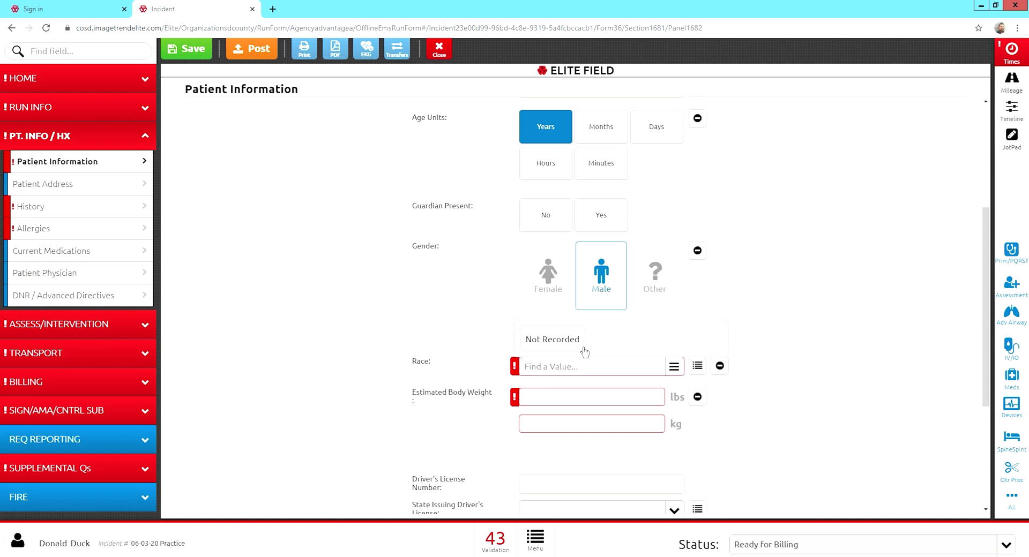
click(622, 371)
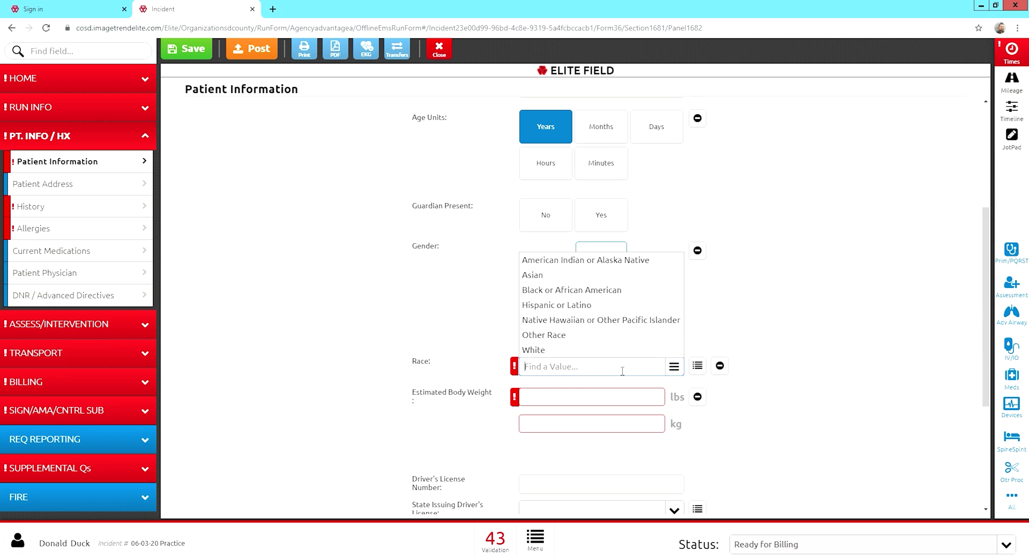
click(548, 349)
Enter an estimated body weight of 150 lbs (68 kg).
click(543, 431)
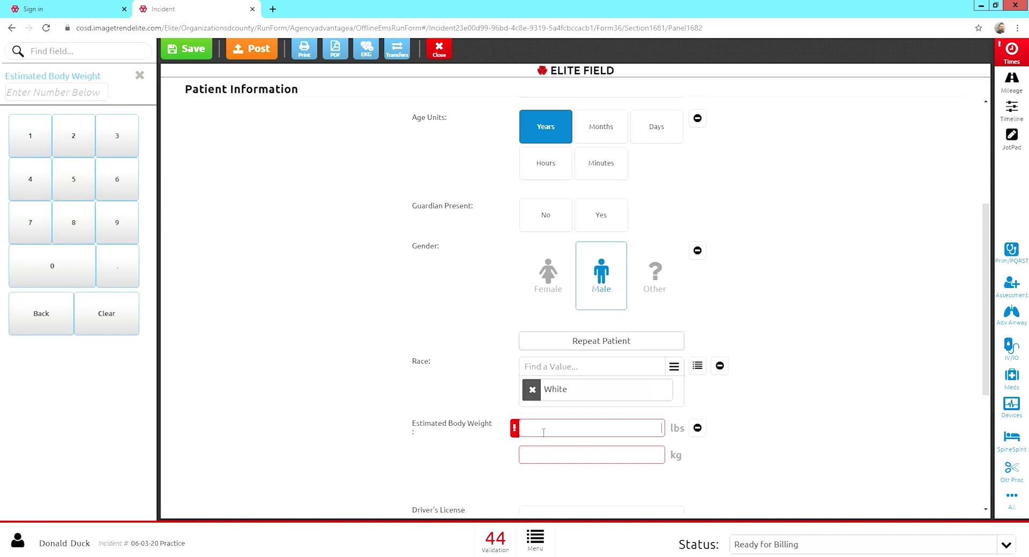
text(150)
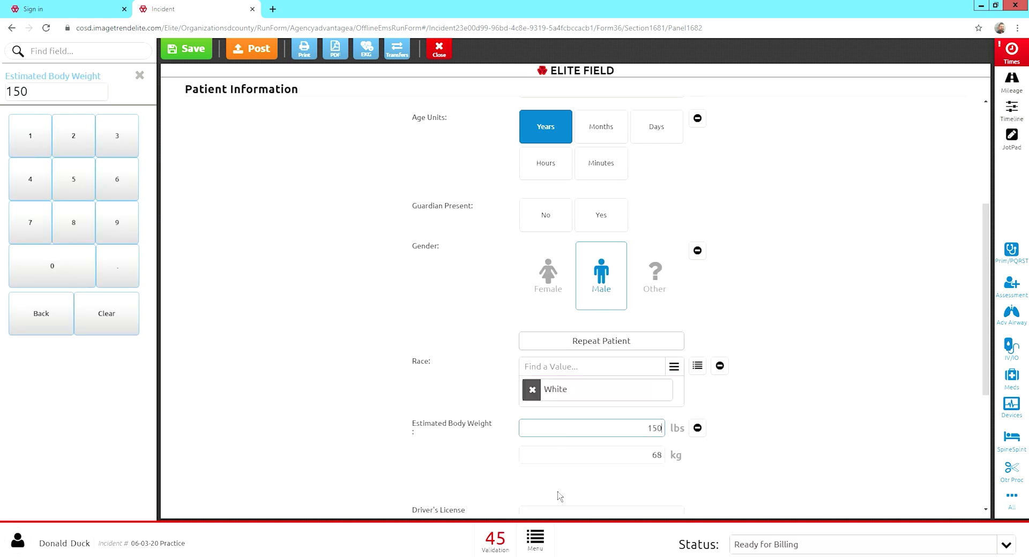
click(557, 491)
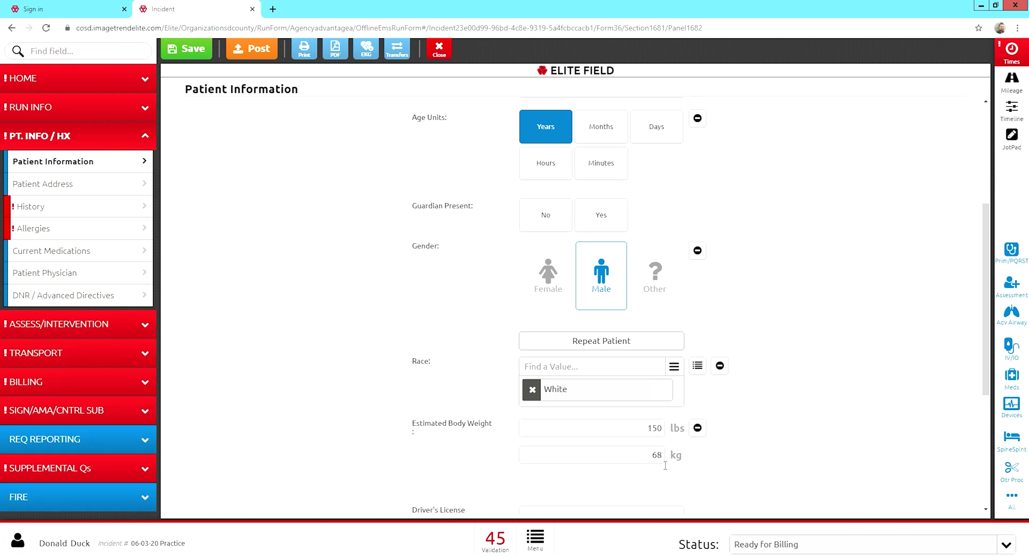
scroll(665, 465, down, 2)
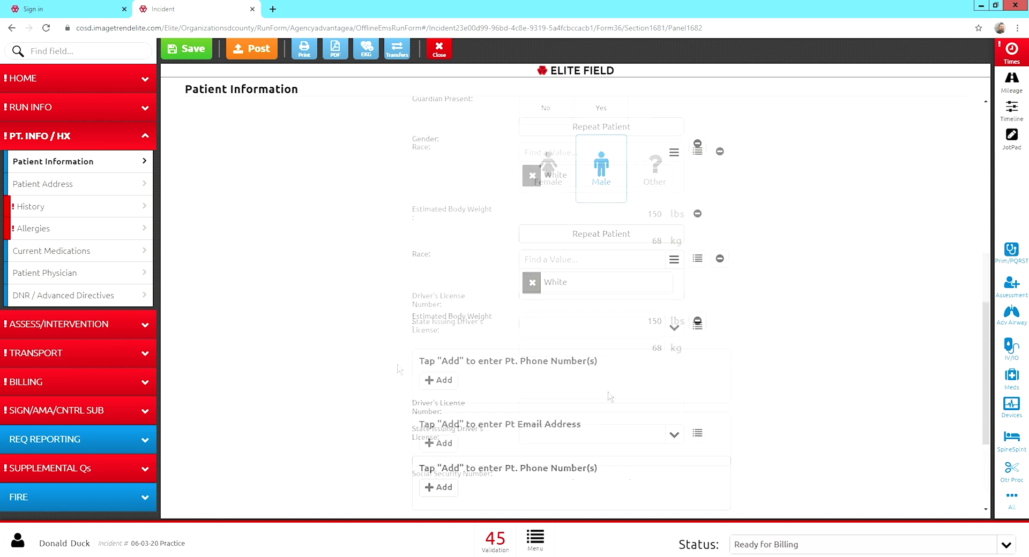
scroll(480, 380, up, 1)
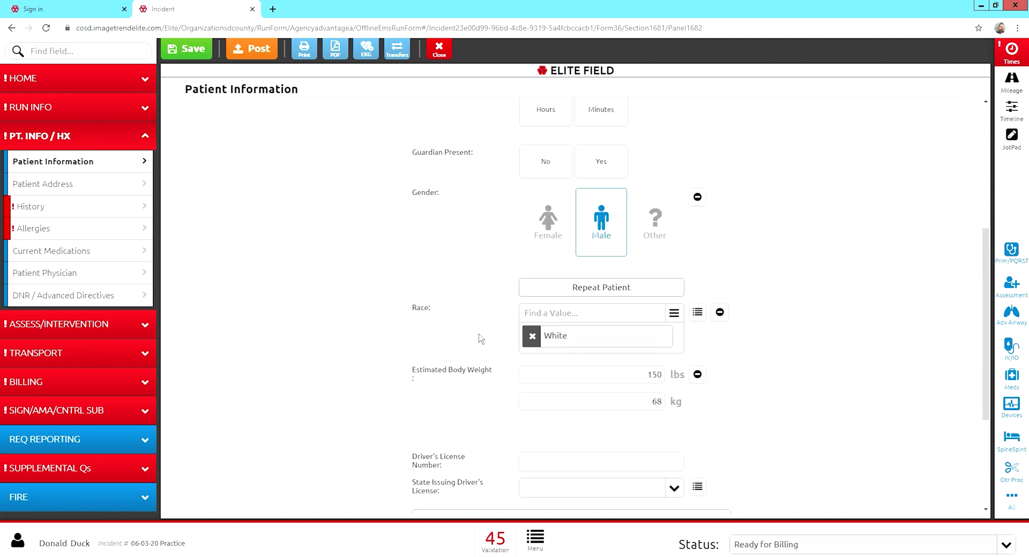
scroll(595, 428, down, 1)
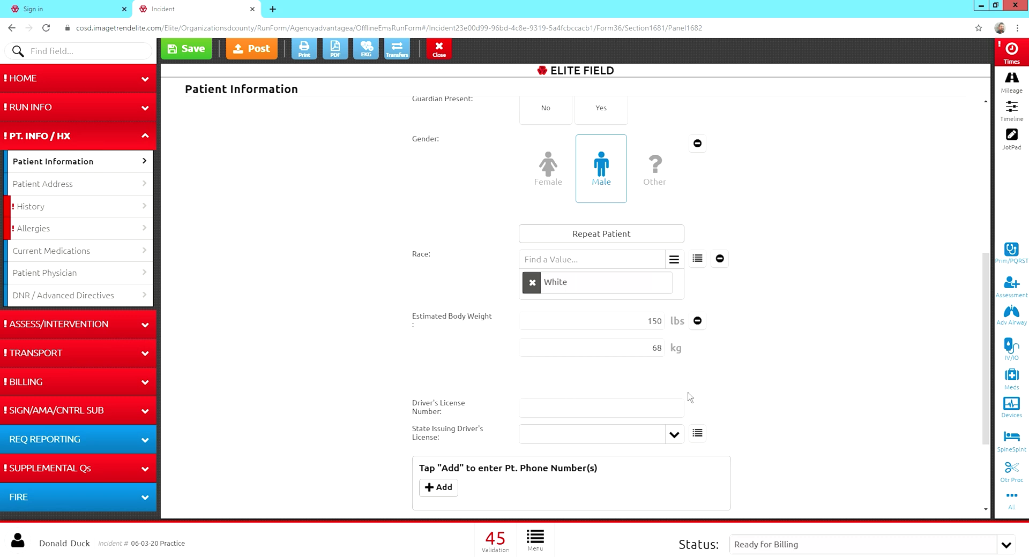
scroll(690, 398, down, 2)
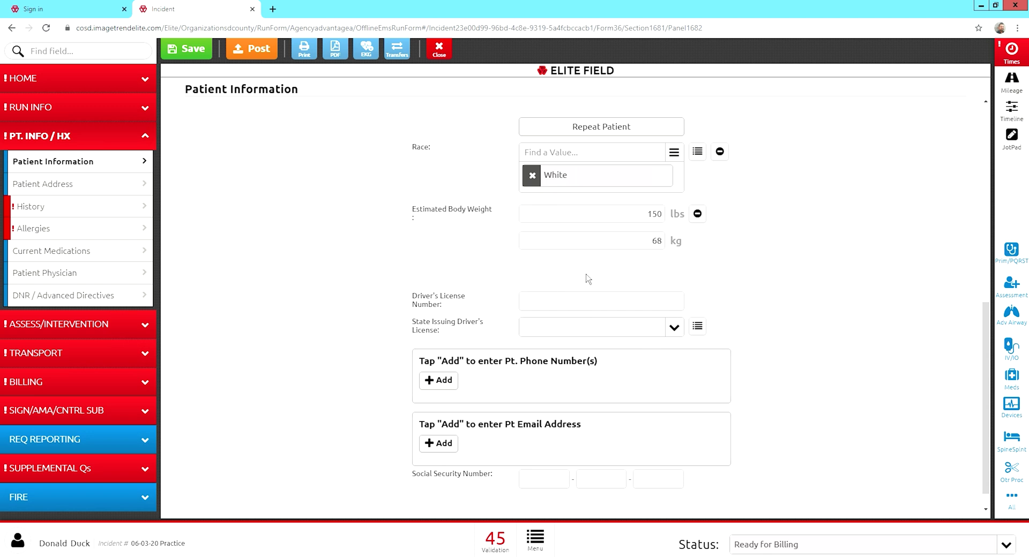
scroll(587, 279, down, 1)
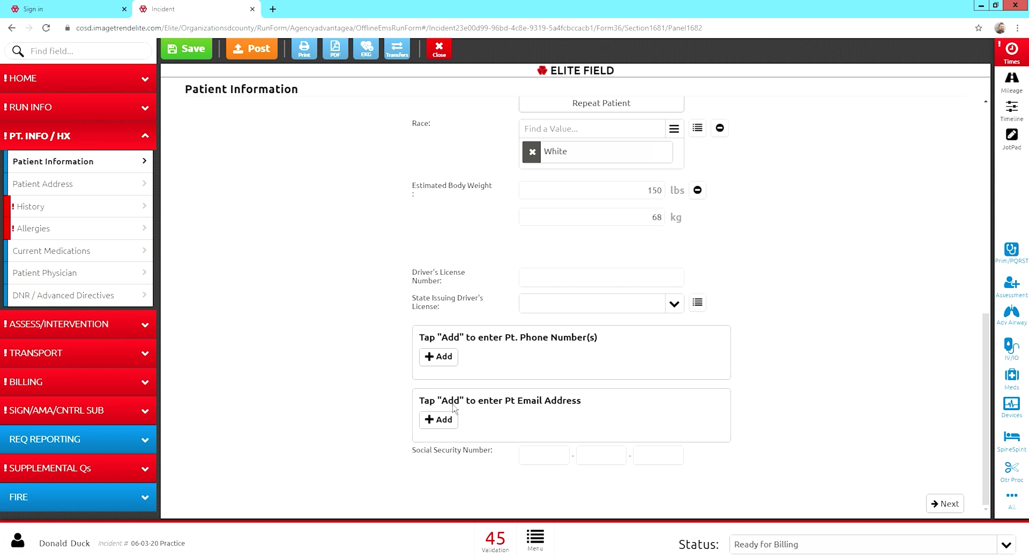
Add a phone number entry and fill in the patient's phone number.
click(450, 358)
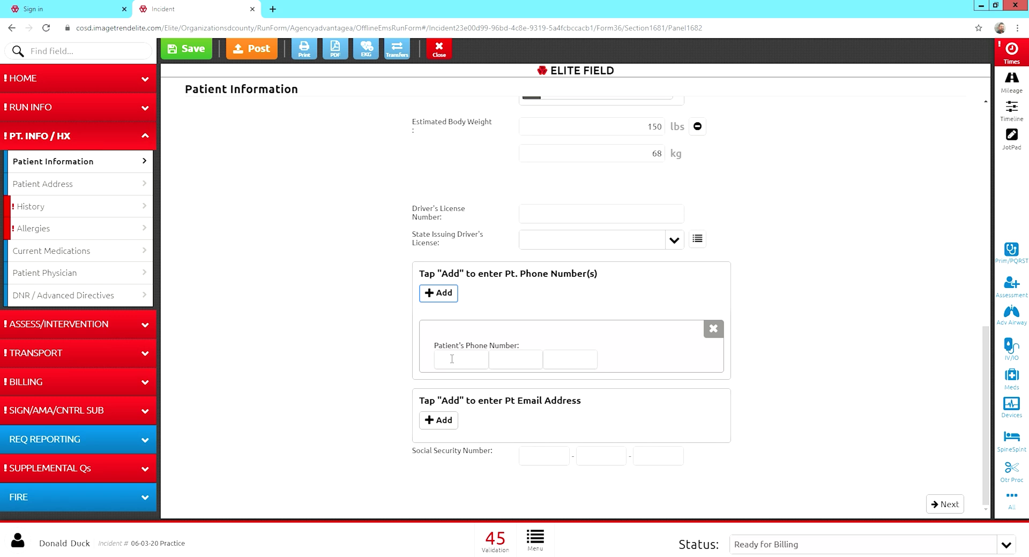
click(483, 363)
text(5555555555)
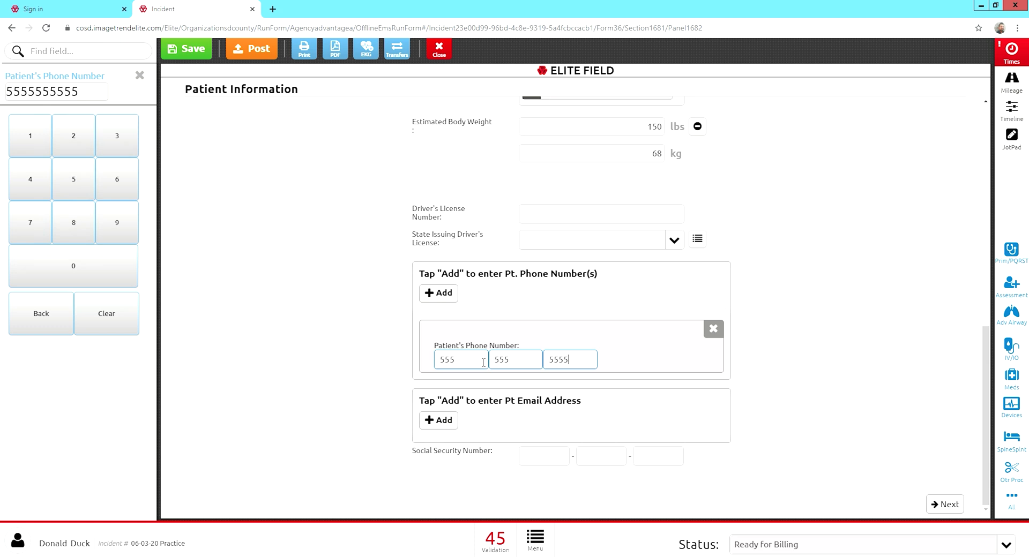
click(480, 513)
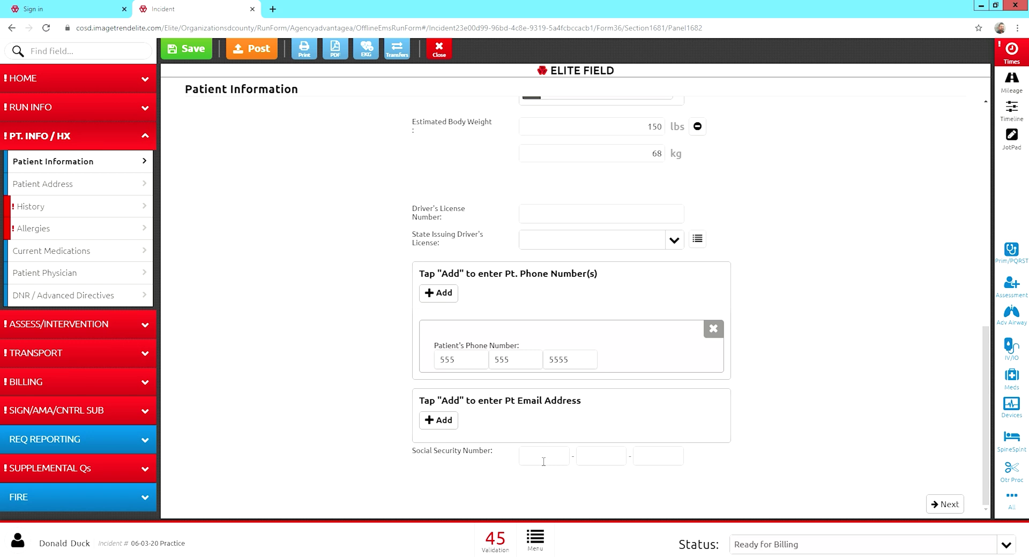
Enter the patient's Social Security Number, then go to the Patient Address page.
click(543, 459)
text(999999999)
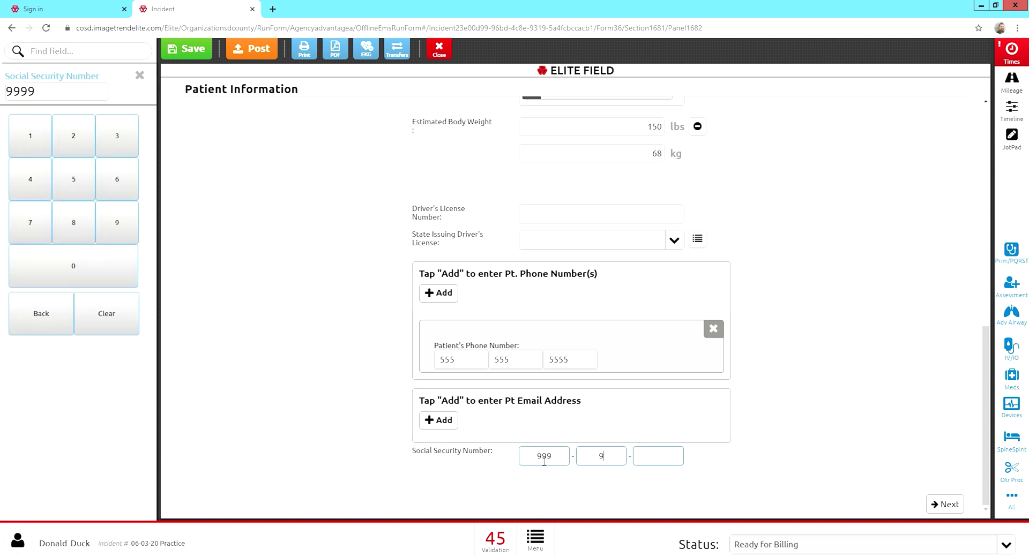
click(537, 491)
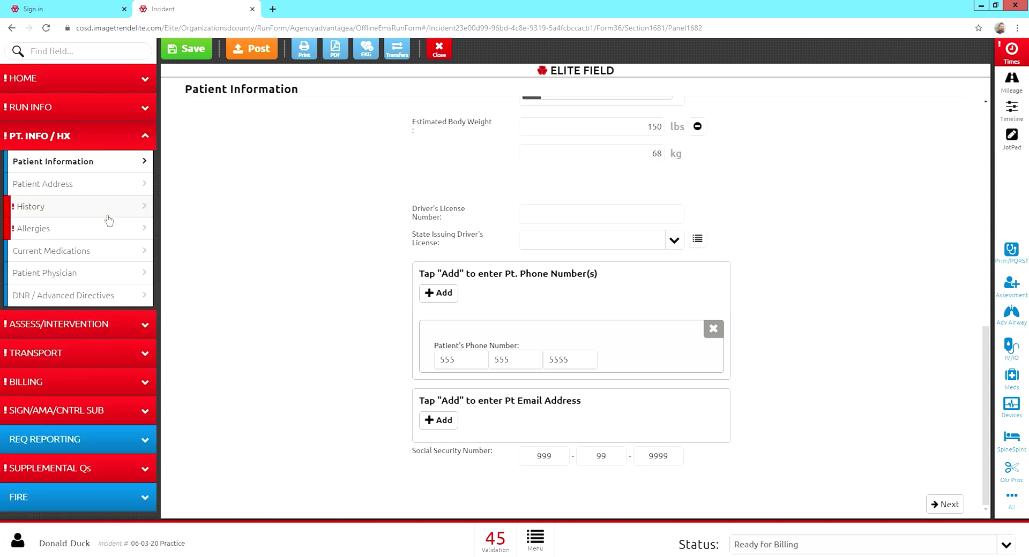
click(105, 196)
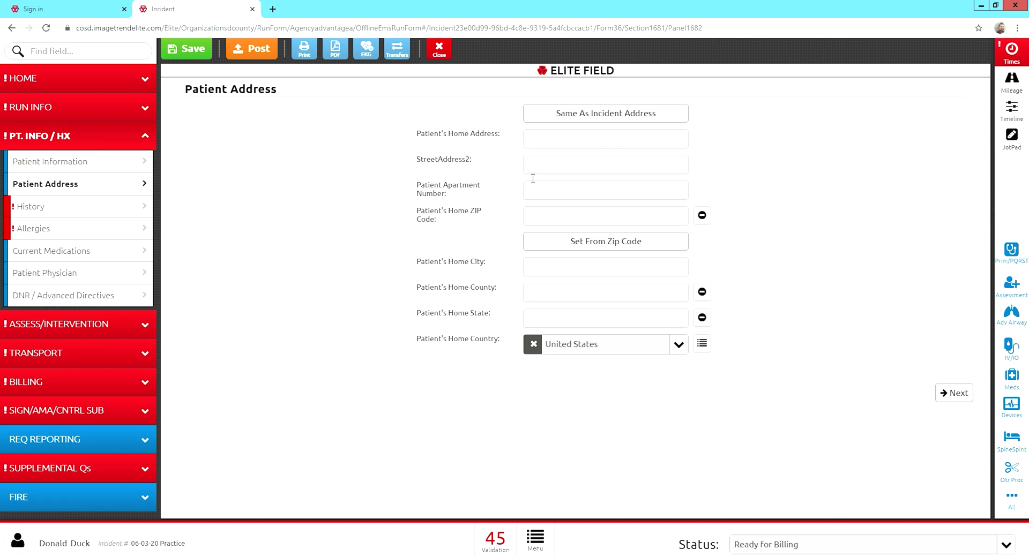
Enter the patient's home street address, ZIP and apartment number, filling city, county and state from the ZIP.
click(549, 144)
click(569, 217)
text(92505)
click(572, 248)
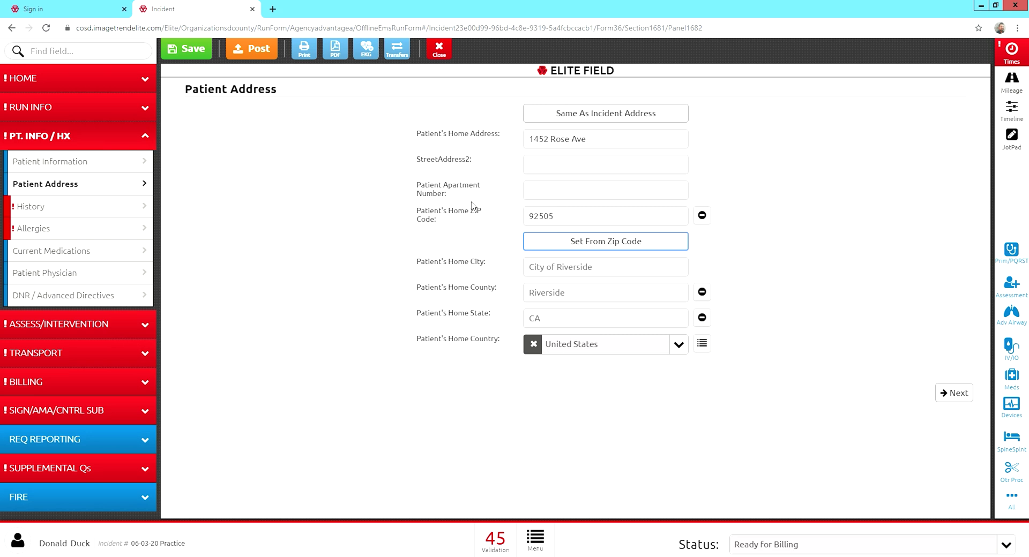
click(540, 196)
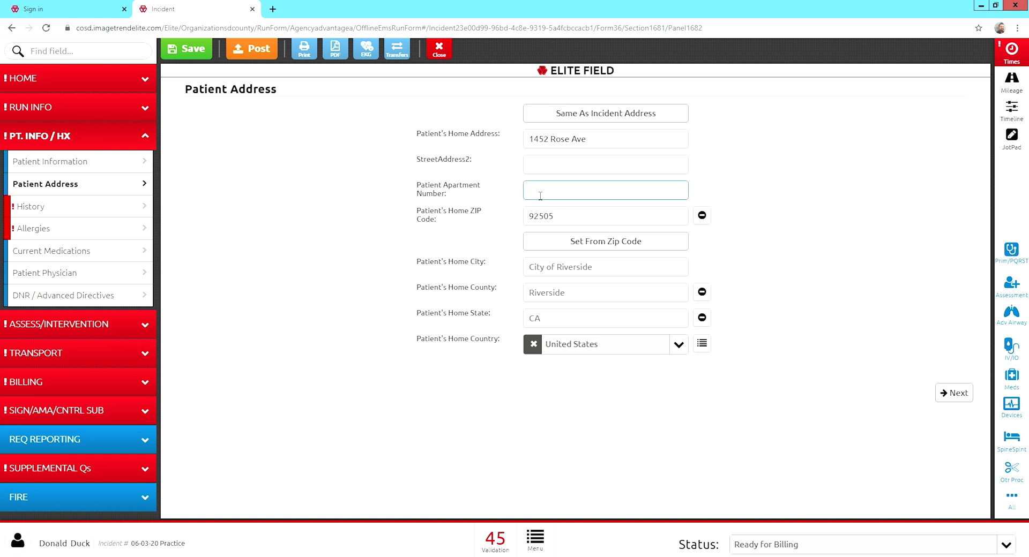
text(45)
click(460, 268)
Add hypertension (HTN) and Endocrine - Diabetes Type II to the patient's medical history.
click(94, 214)
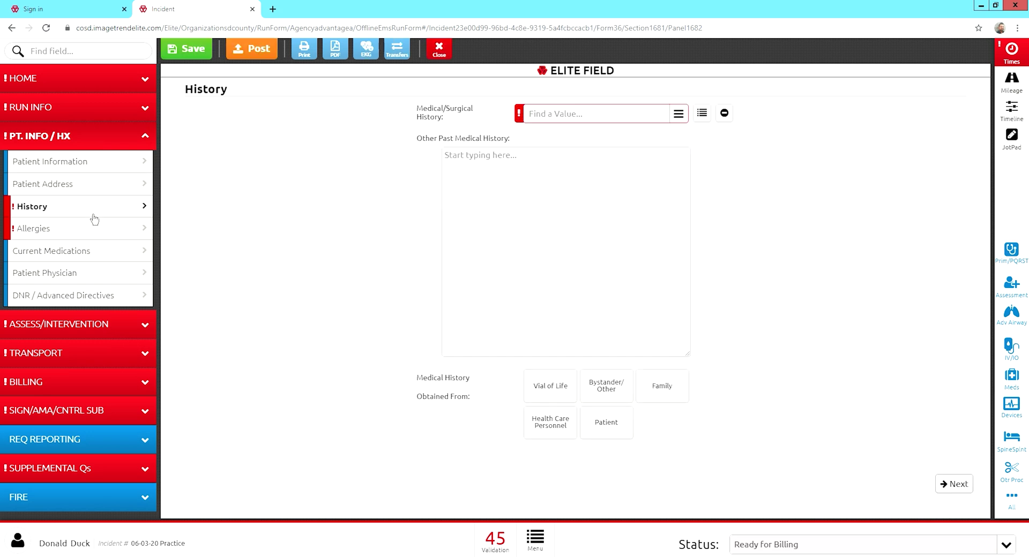
click(582, 117)
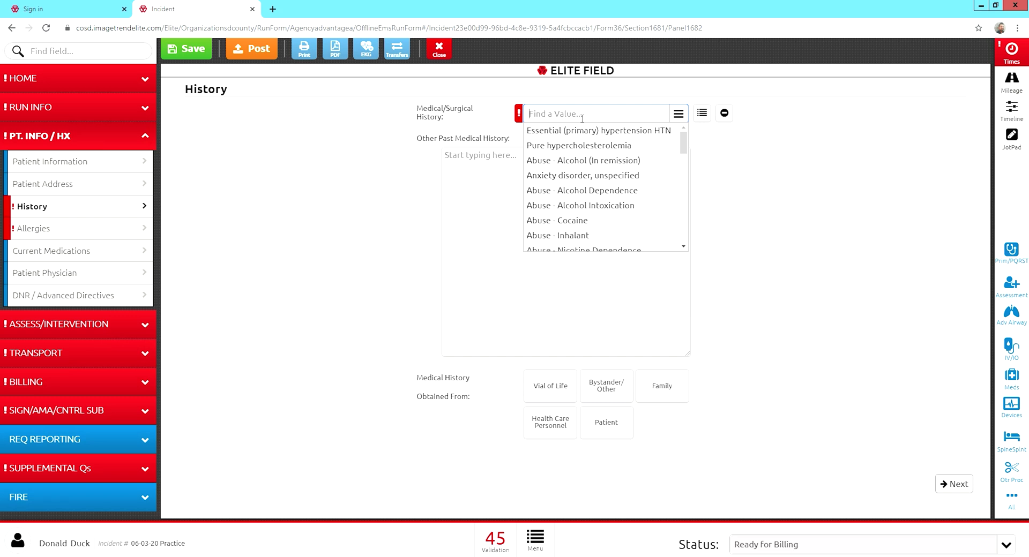
text(HTN)
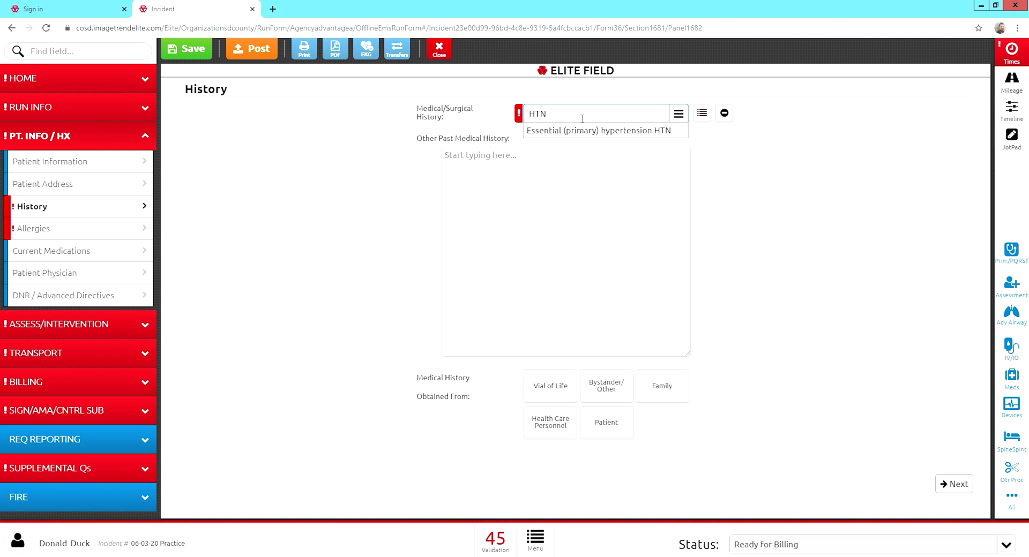
click(584, 133)
key(BackSpace)
key(BackSpace)
key(BackSpace)
text(d)
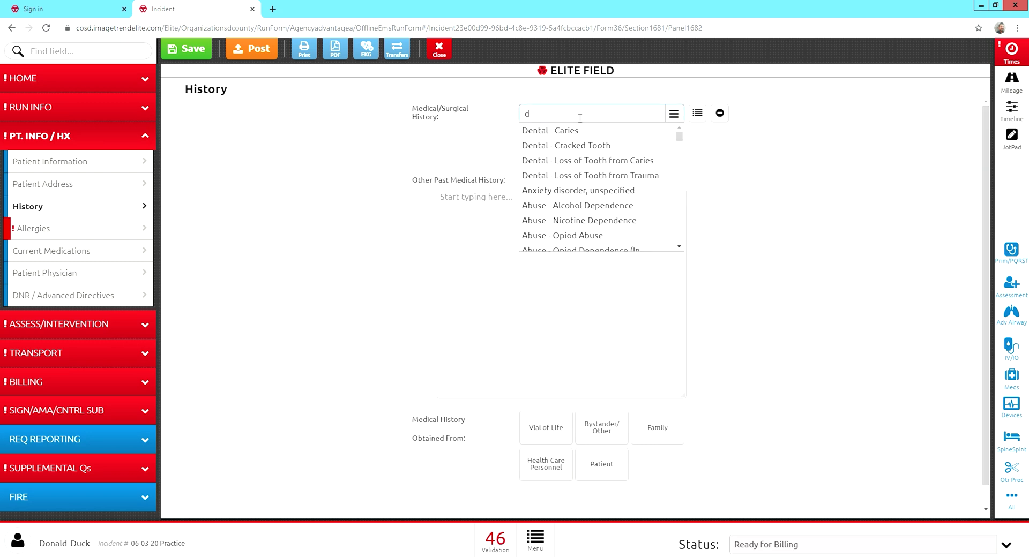
text(e)
key(BackSpace)
key(BackSpace)
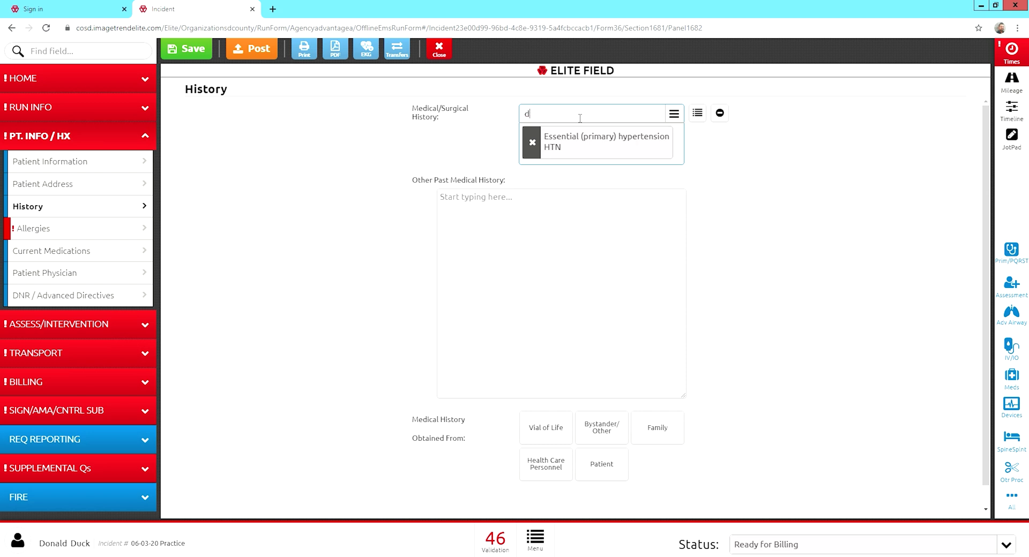
text(dia)
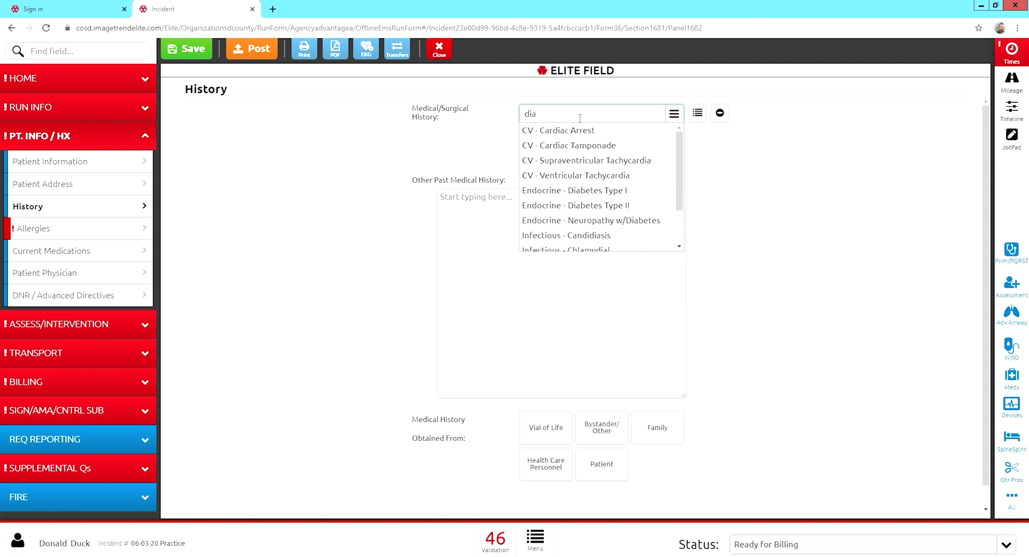
click(605, 205)
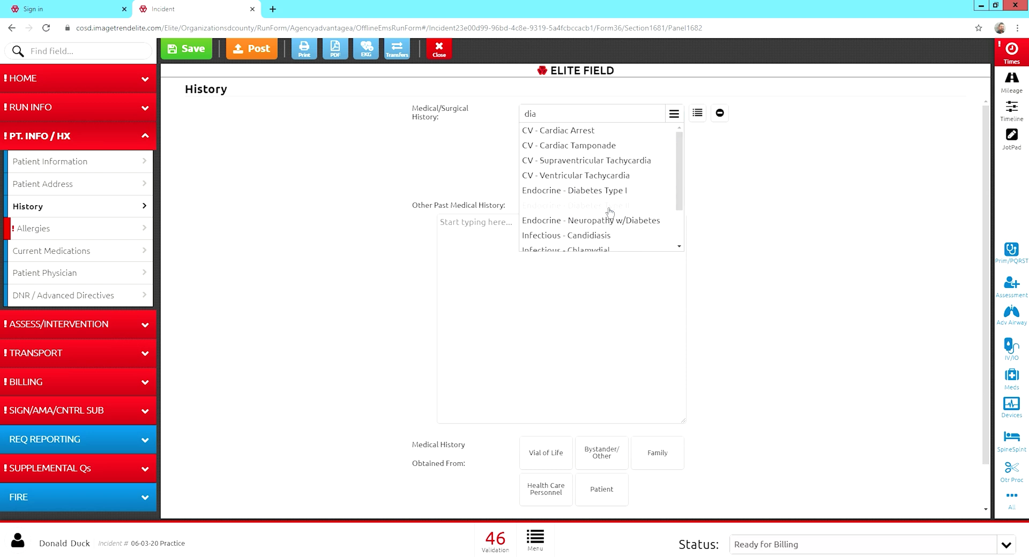
click(505, 160)
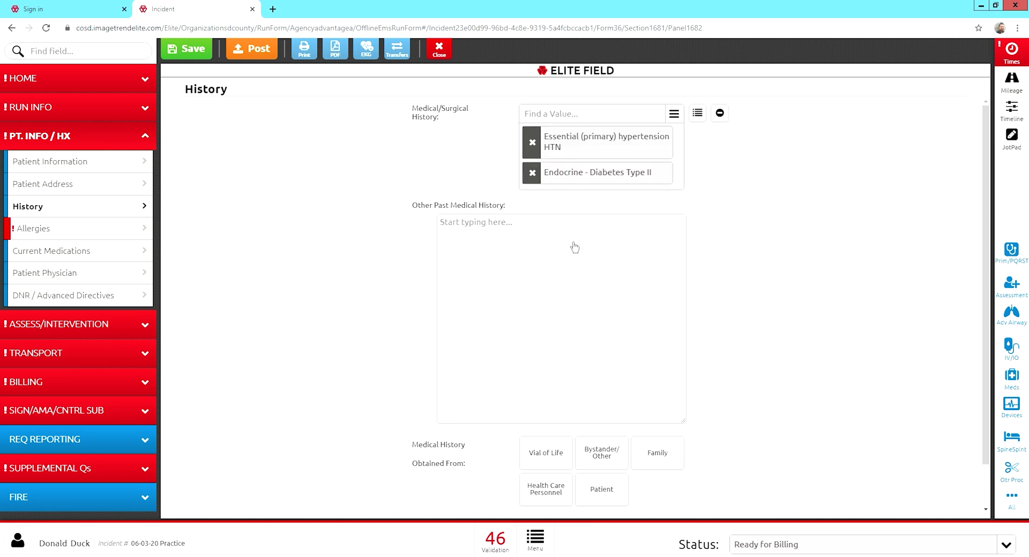
Note UTI as other past medical history, obtained from Health Care Personnel and the Patient.
click(509, 227)
text(UTI)
scroll(434, 330, down, 2)
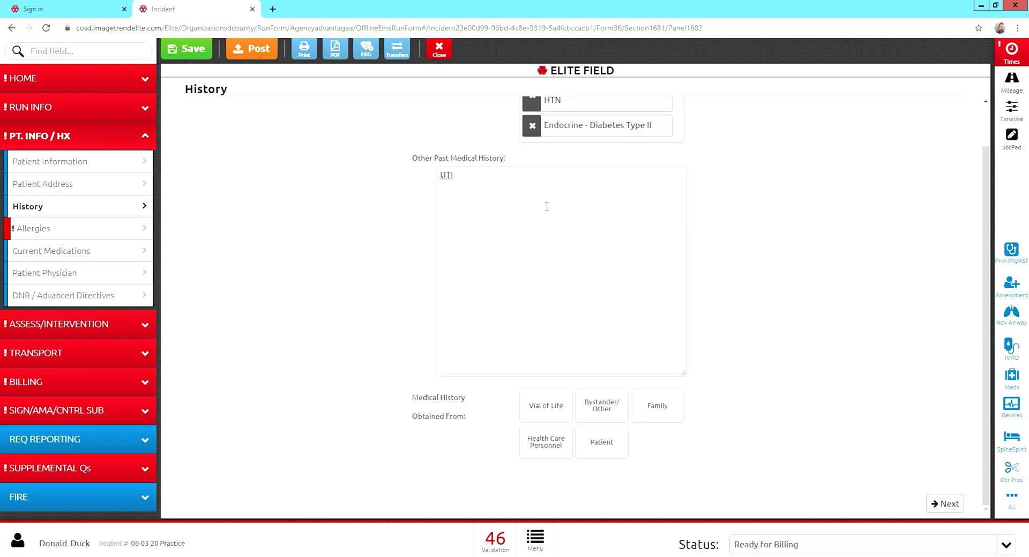
click(557, 453)
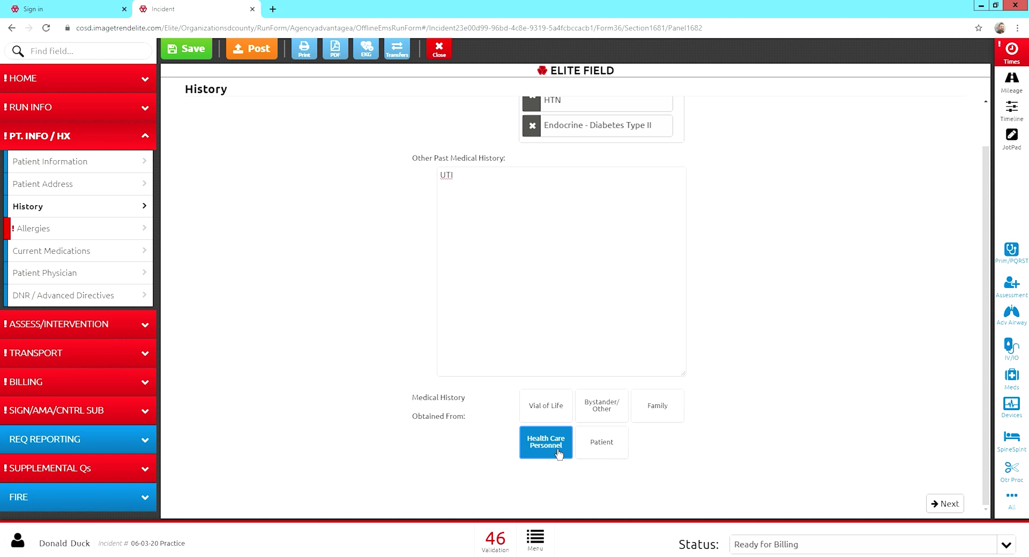
click(613, 449)
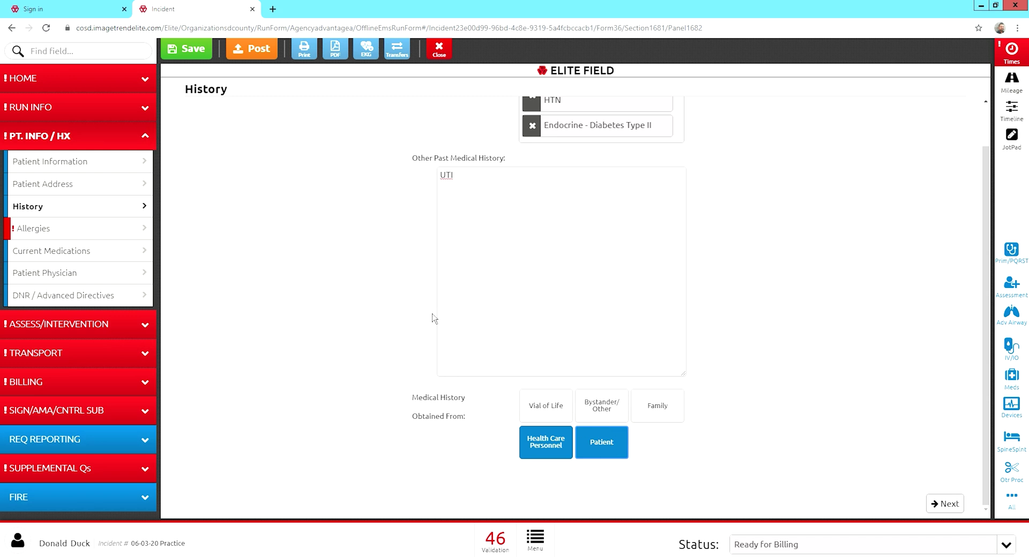
Record allergies as No Known Drug Allergy and NKA - No Known Allergies, then go to Current Medications.
click(34, 229)
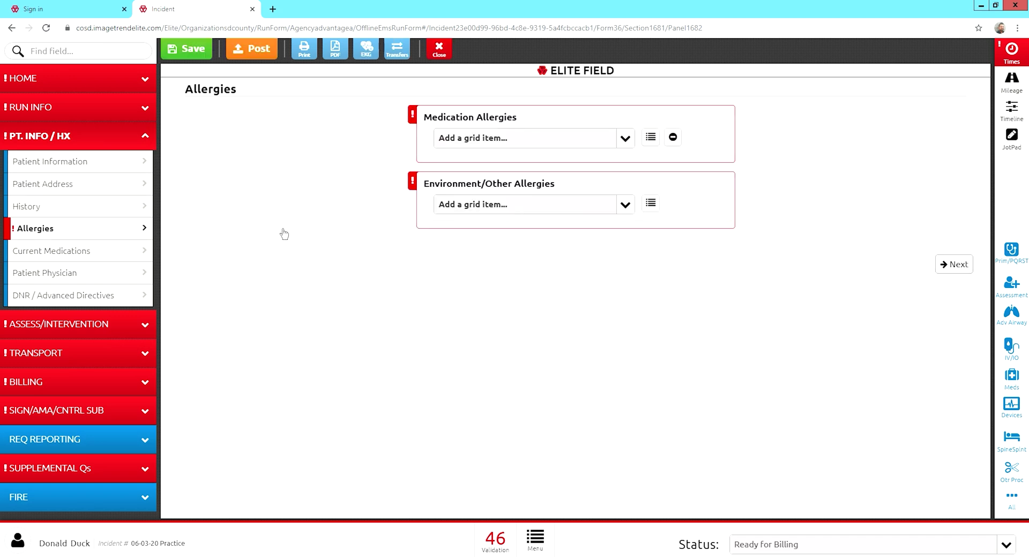
click(626, 139)
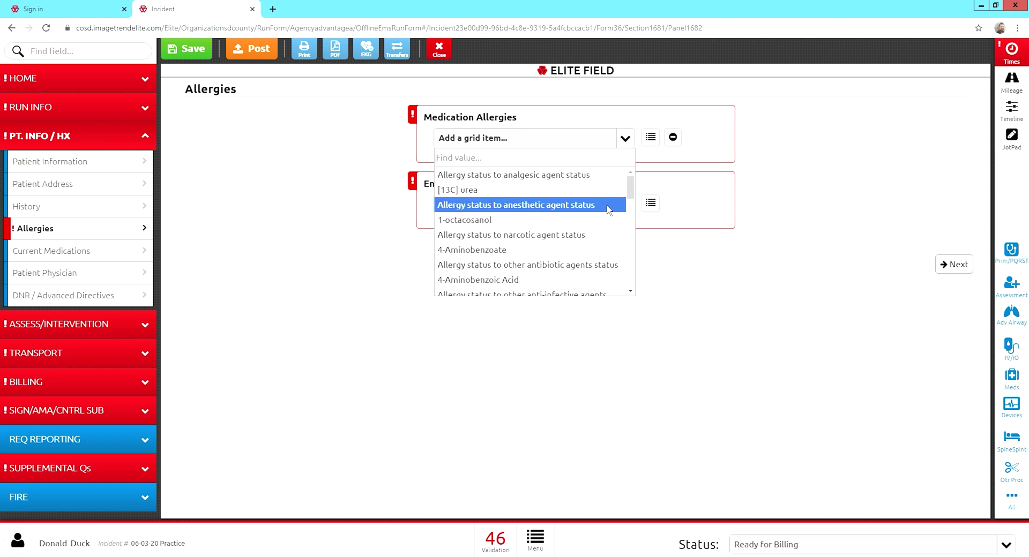
click(674, 139)
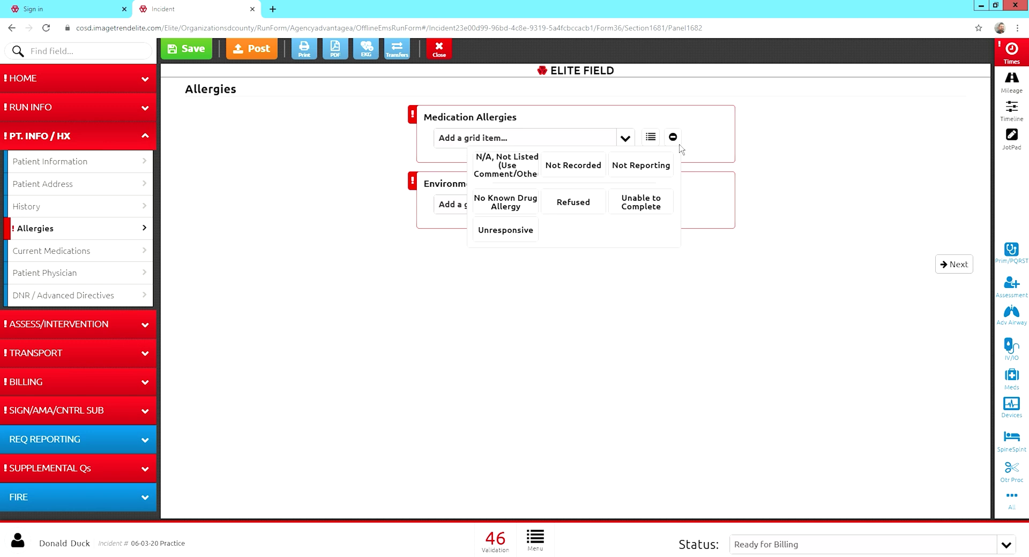
click(511, 208)
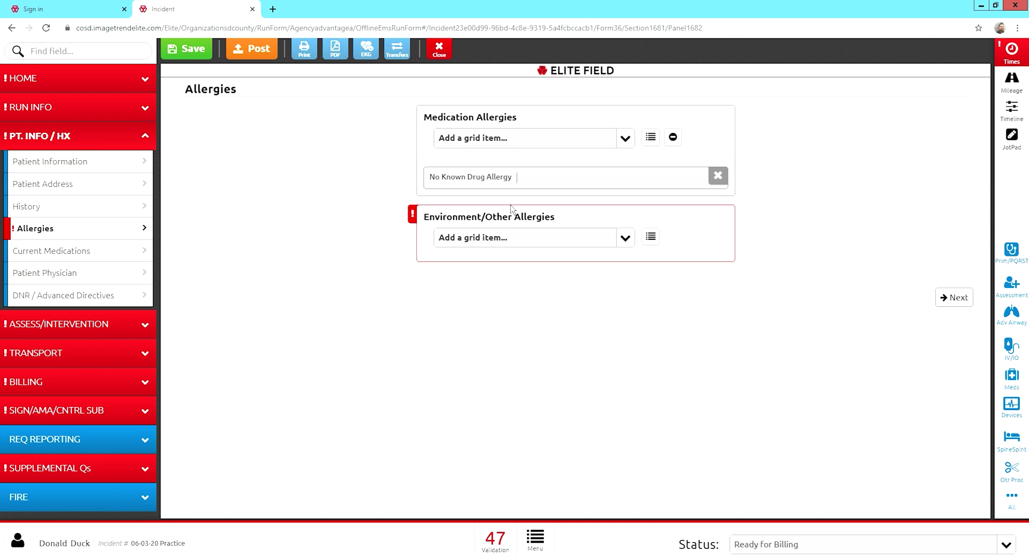
click(627, 242)
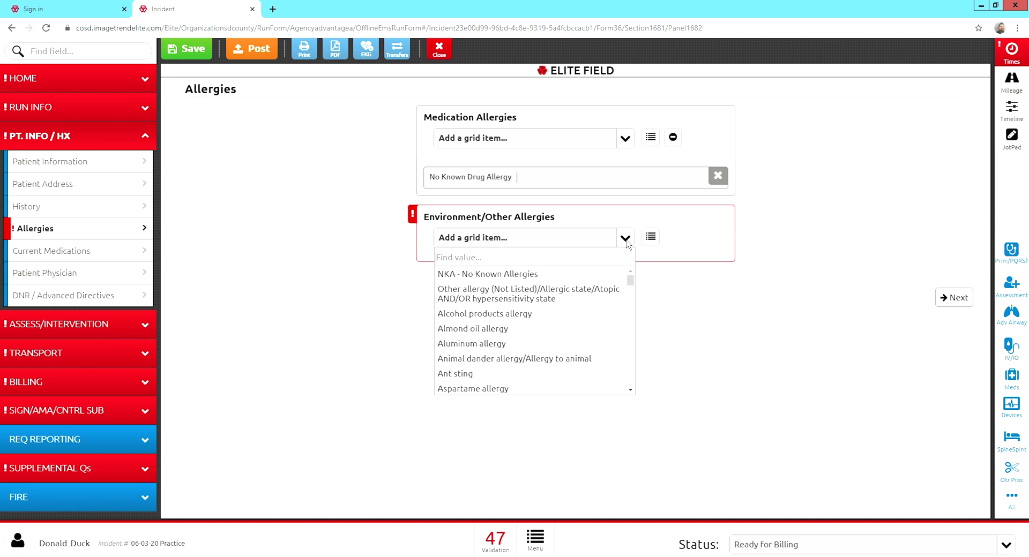
click(549, 274)
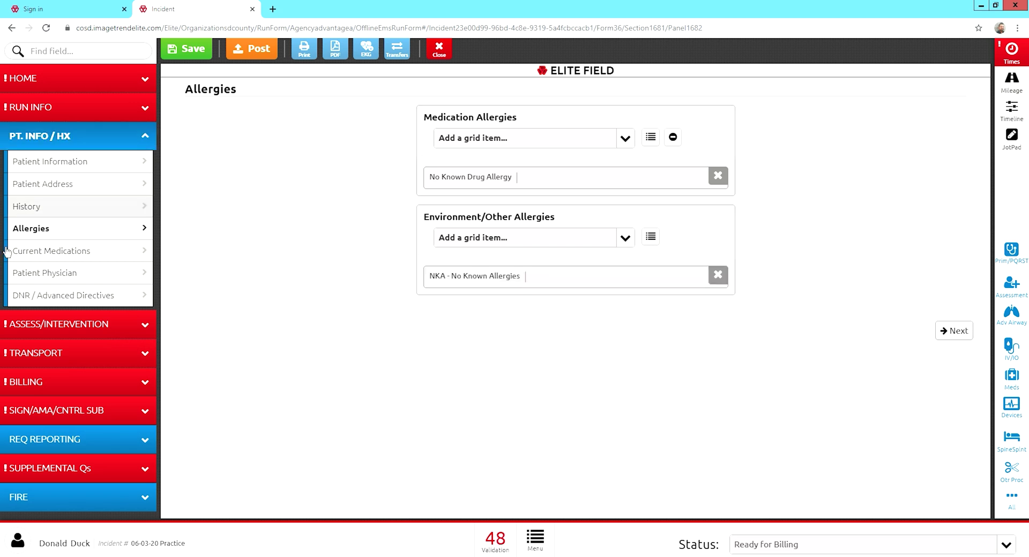
click(26, 253)
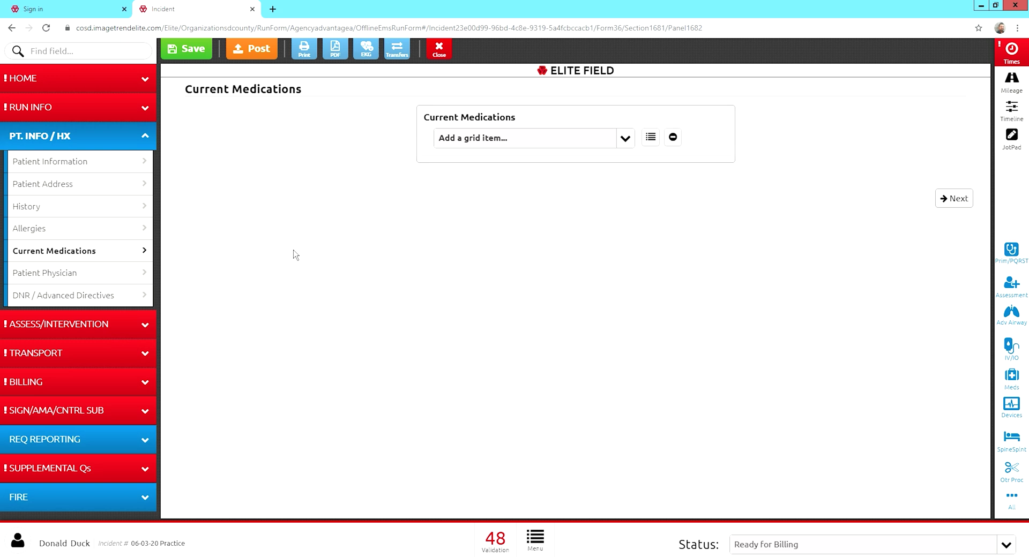
Look back over the patient information form, then return to the Current Medications page.
click(115, 167)
scroll(829, 321, down, 8)
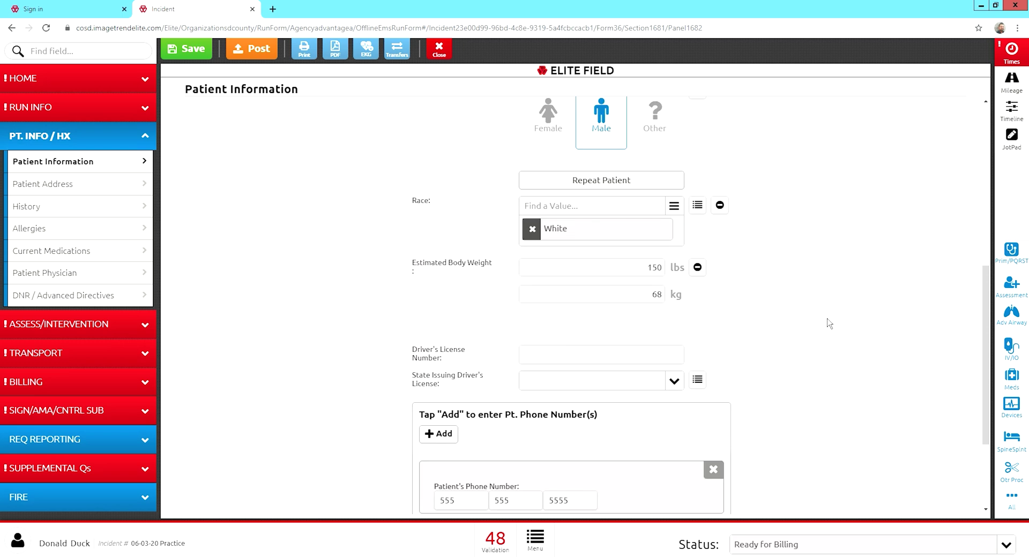
scroll(829, 324, up, 8)
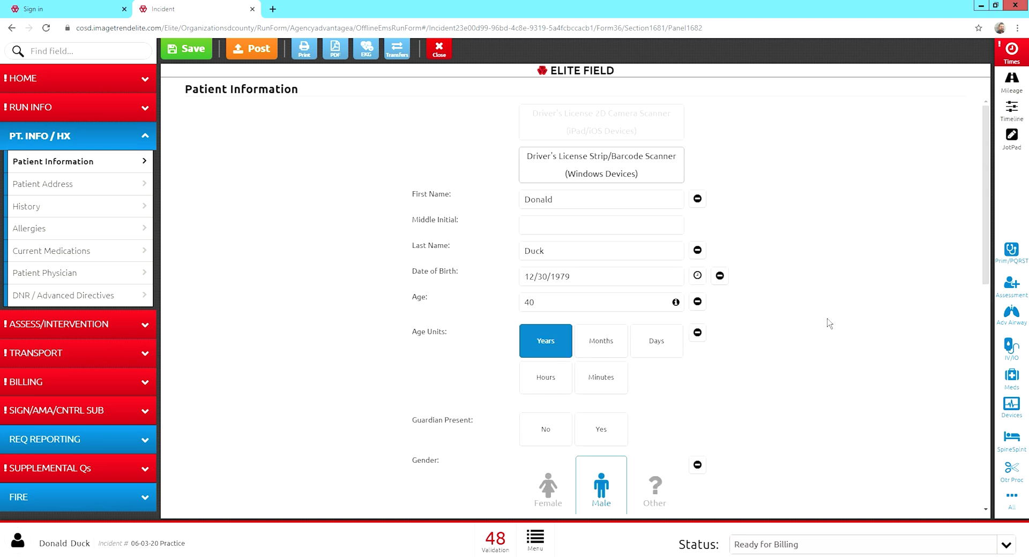
scroll(829, 323, down, 8)
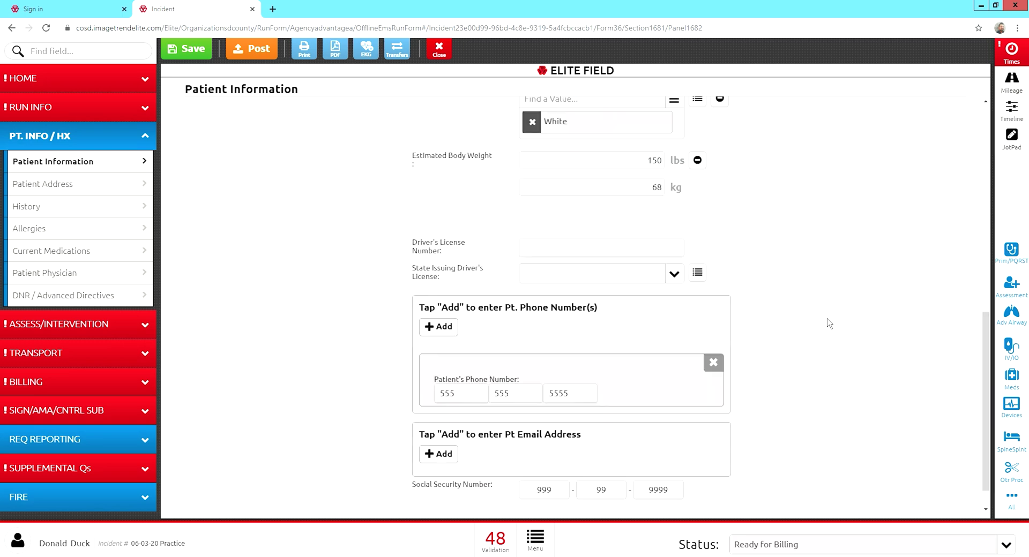
scroll(829, 324, down, 1)
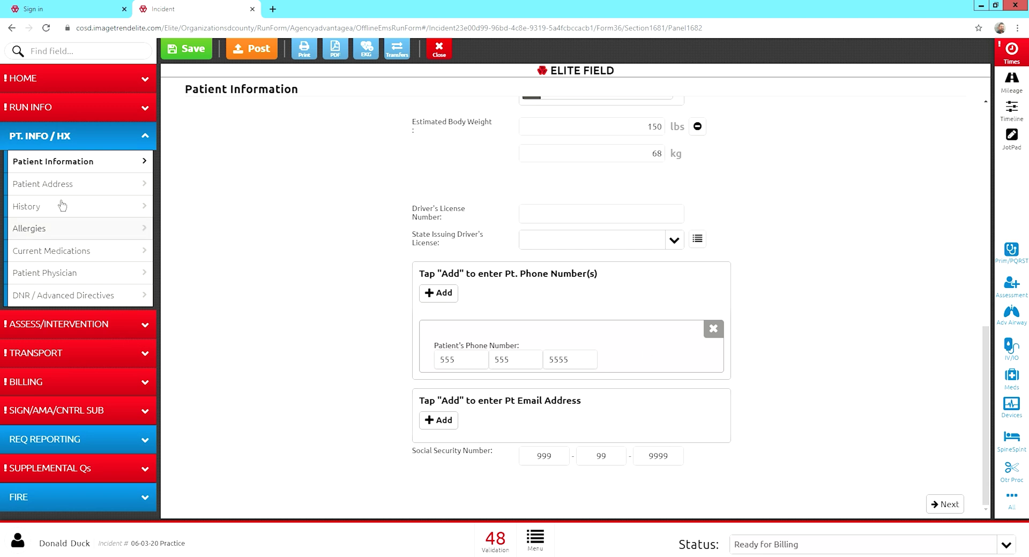
click(106, 253)
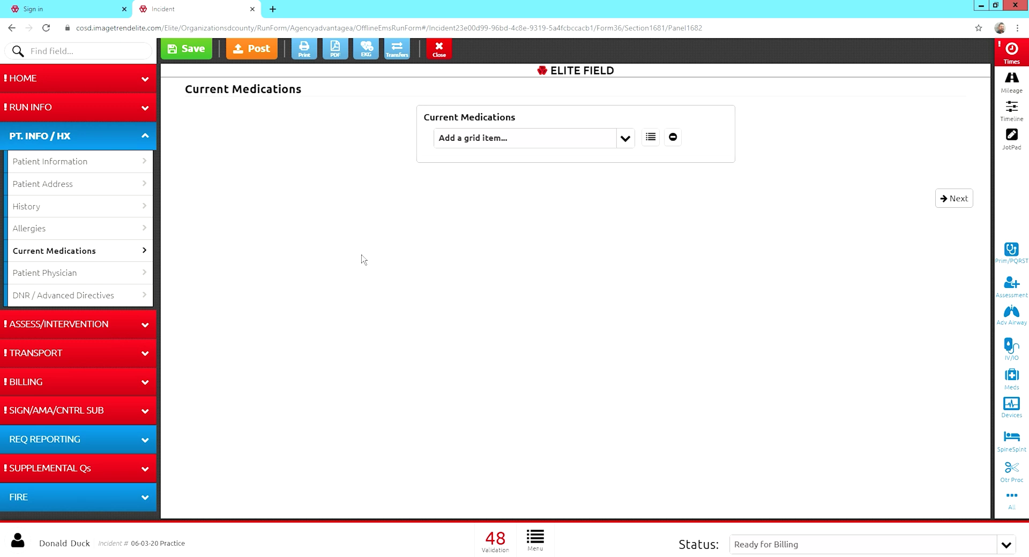
Record Current Medications as None Reported and move to the Patient Physician page.
click(638, 141)
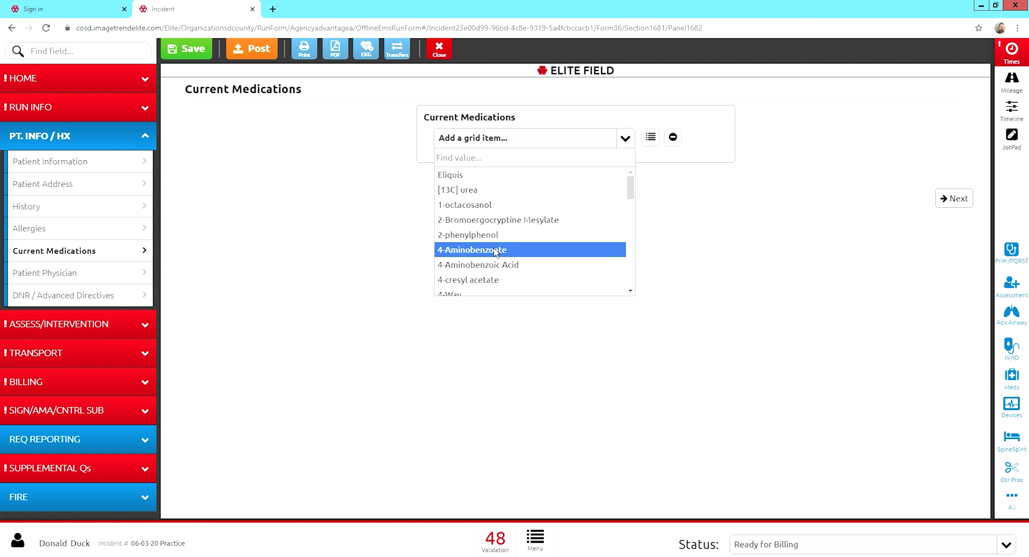
click(387, 231)
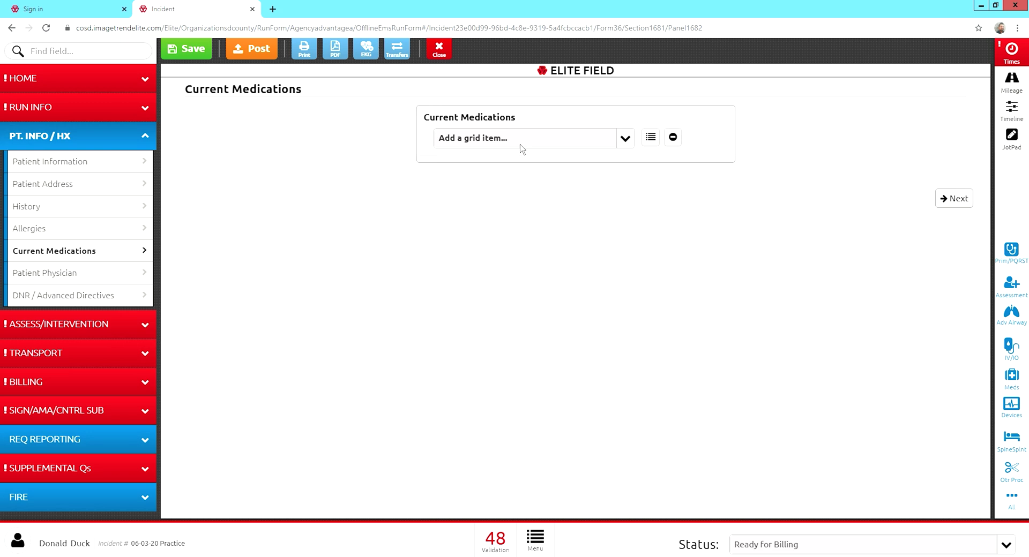
click(674, 142)
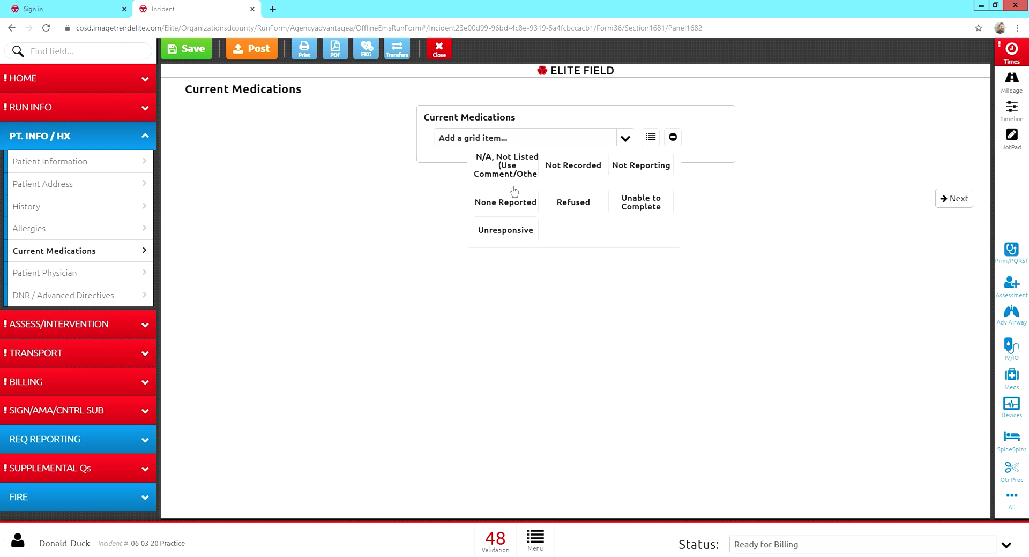
click(507, 209)
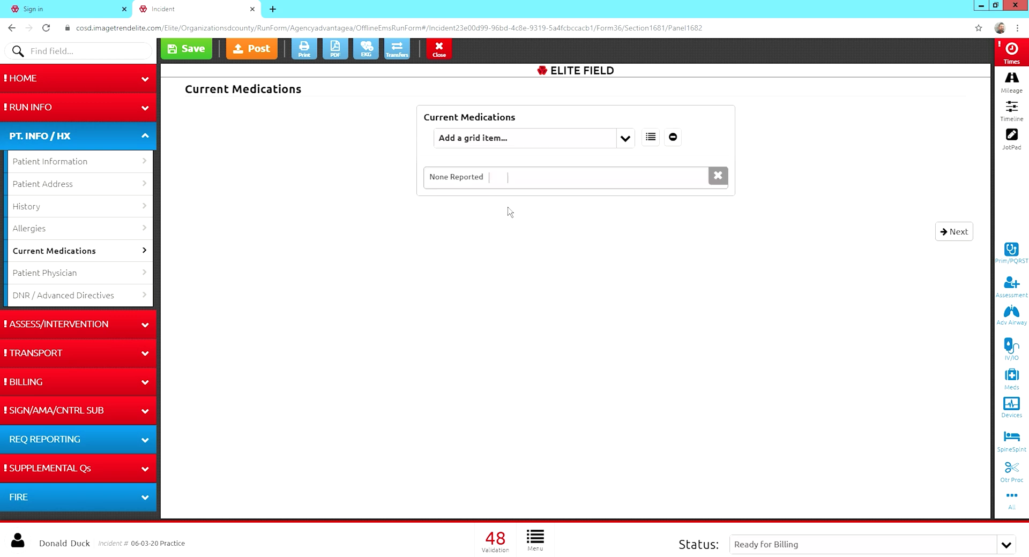
click(121, 278)
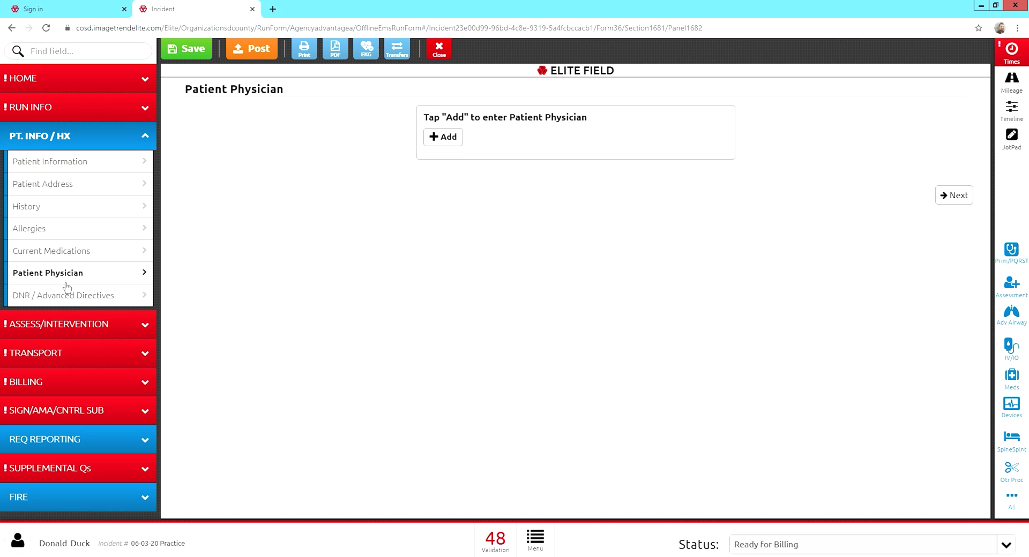
Add a patient physician entry with the physician's name, then go to DNR / Advanced Directives.
click(455, 140)
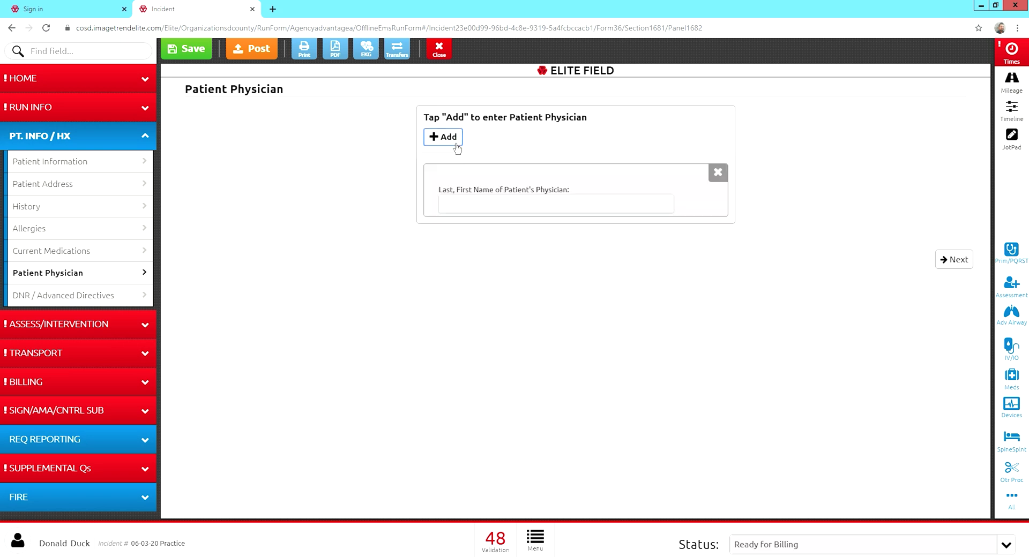
click(499, 211)
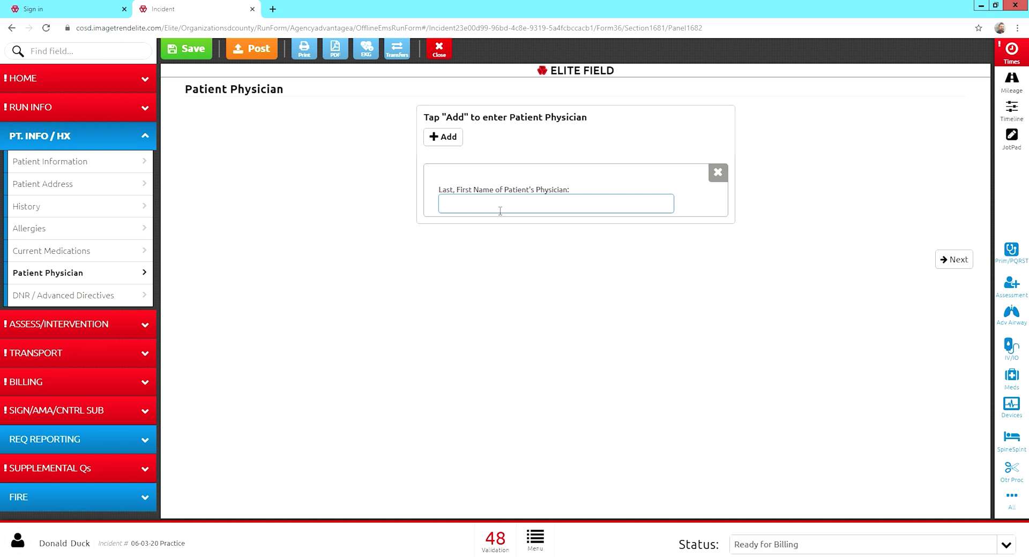
text(Bruce Banner)
click(488, 269)
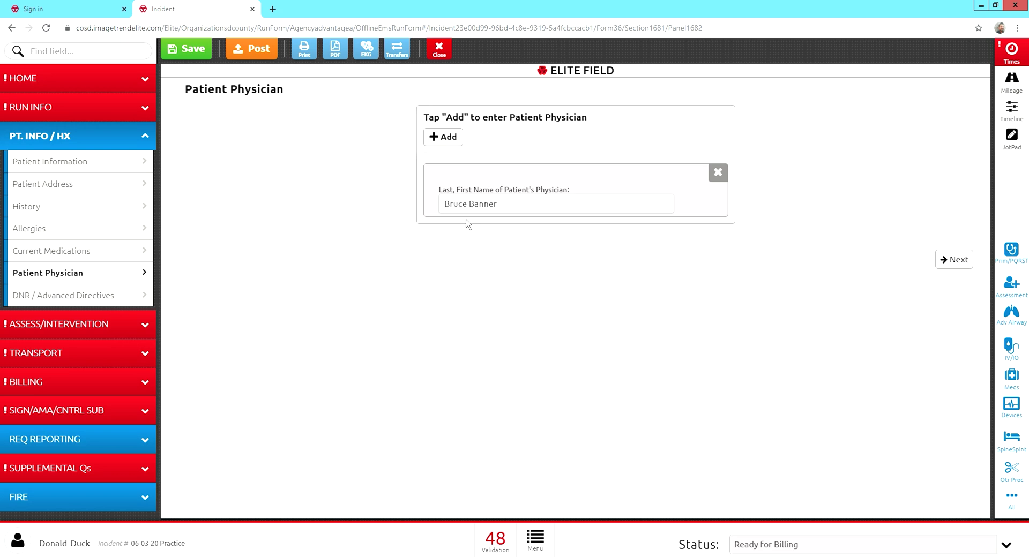
click(118, 305)
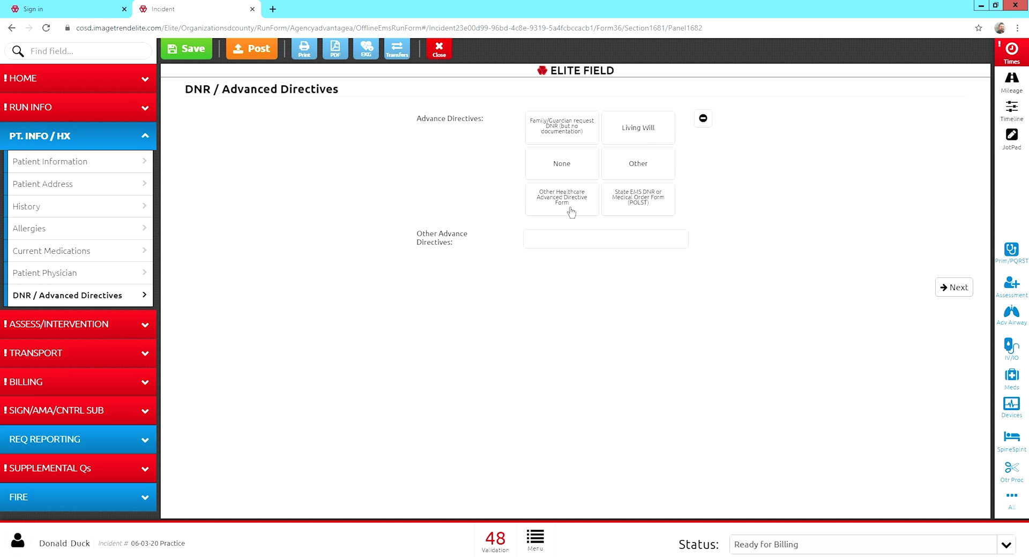
Set Advance Directives to None and open the CC/PI/P&P assessment page.
click(577, 170)
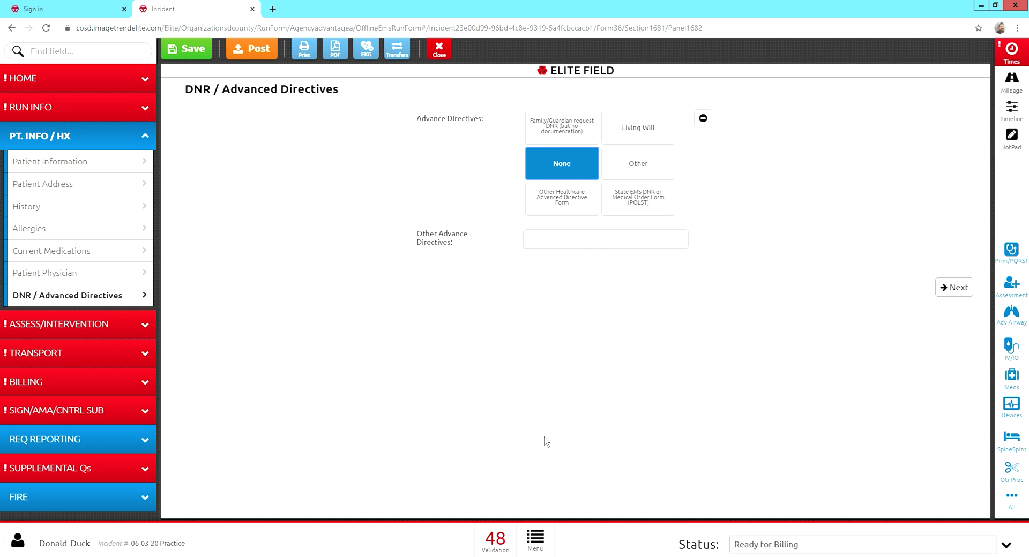
click(75, 334)
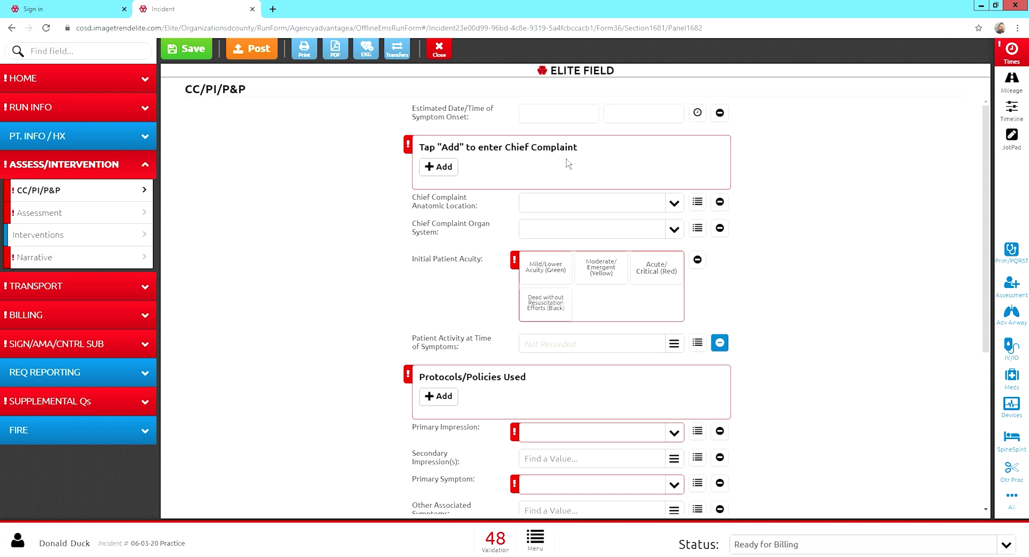
Add a chief complaint entry with the narrative 'Pneumonia'.
click(439, 170)
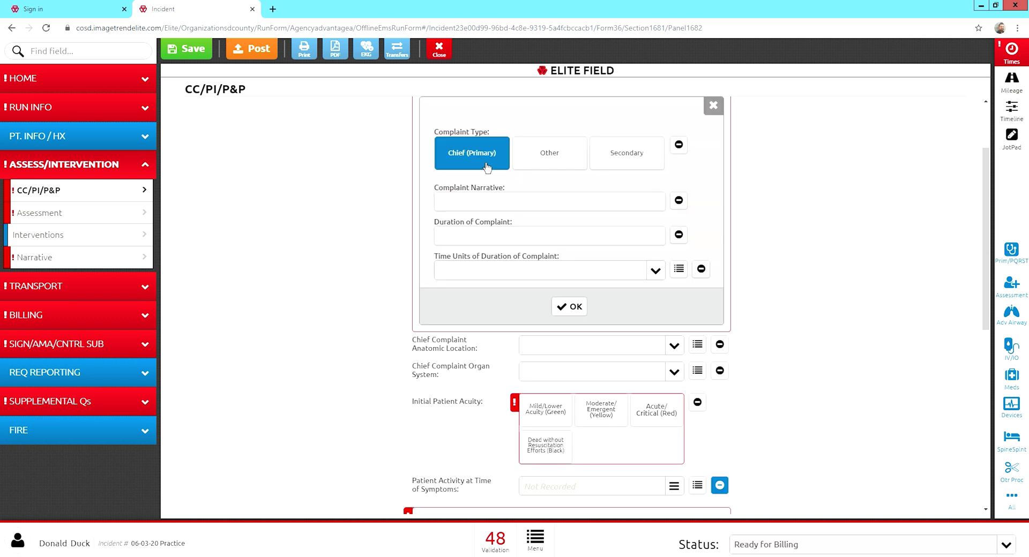
click(484, 202)
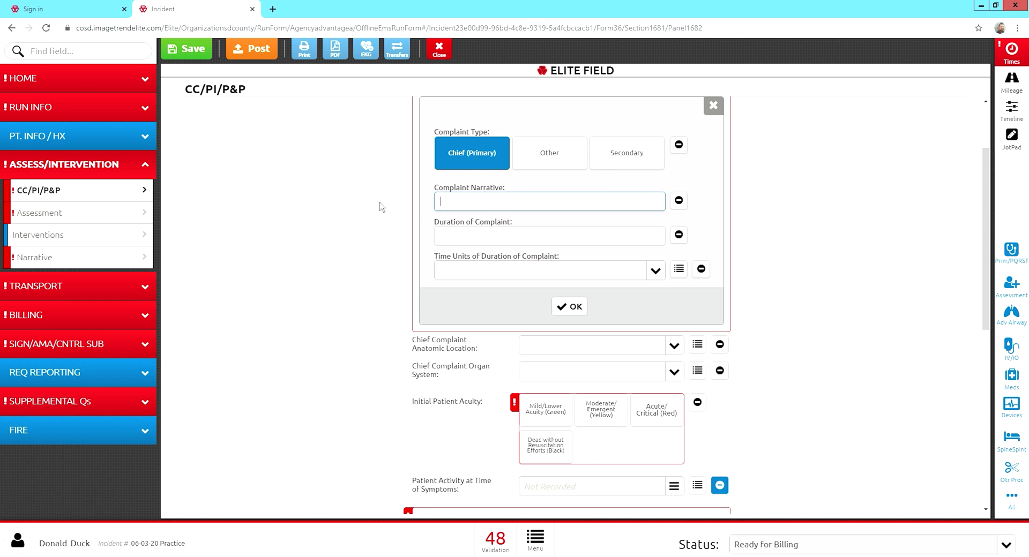
text(Pneumonia)
click(509, 289)
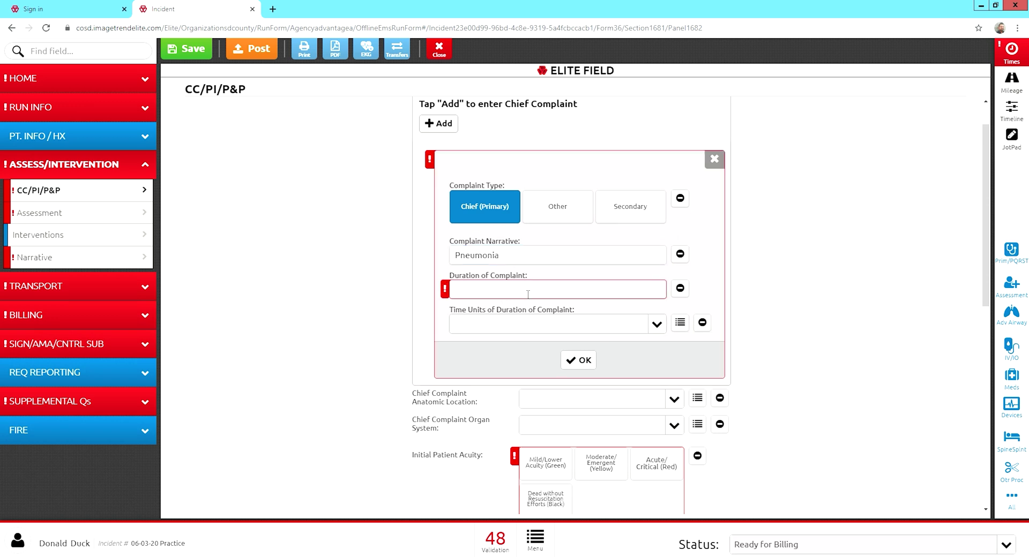
Set the Pneumonia complaint's duration to 5 Days and save it.
click(532, 288)
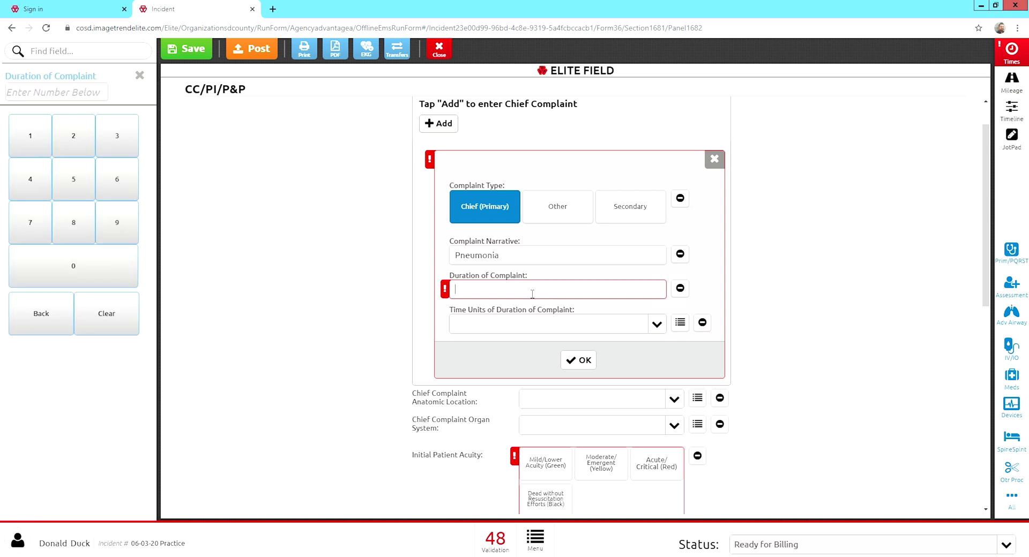
text(5)
click(510, 331)
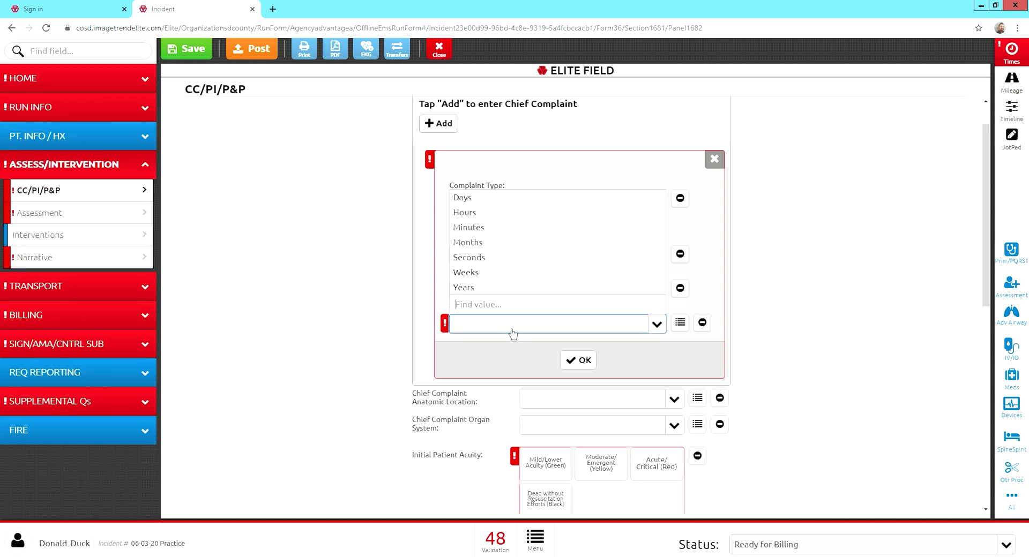
click(483, 198)
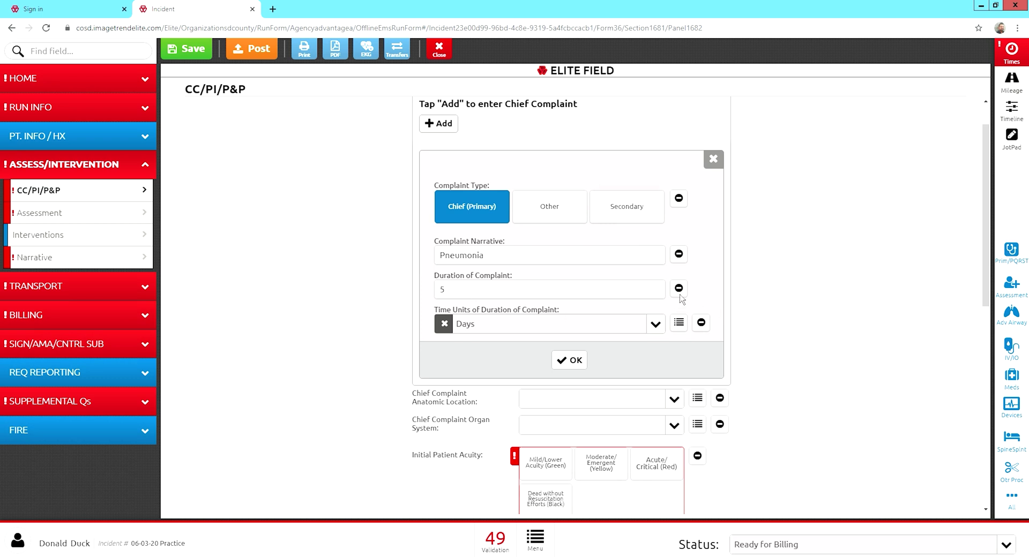
click(494, 262)
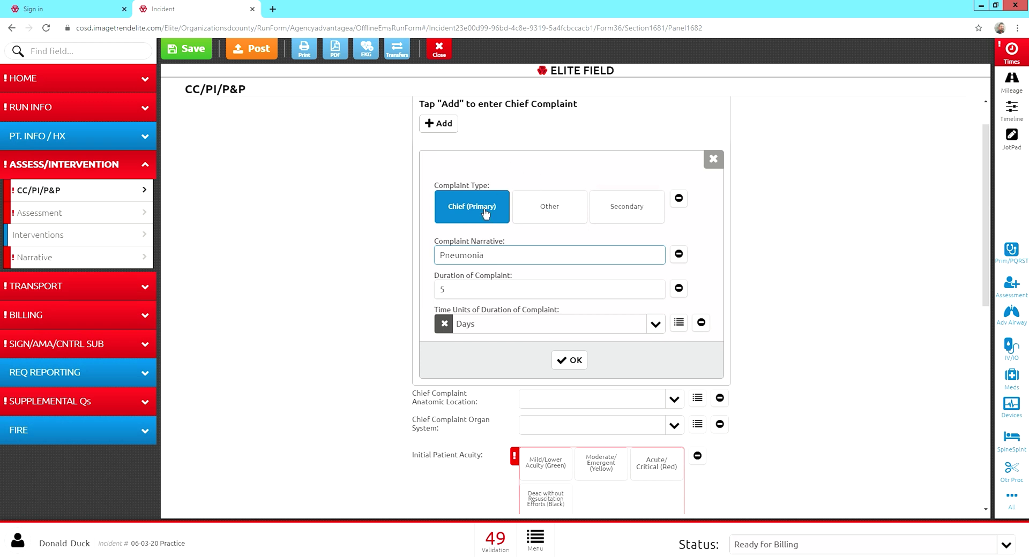
scroll(485, 214, down, 1)
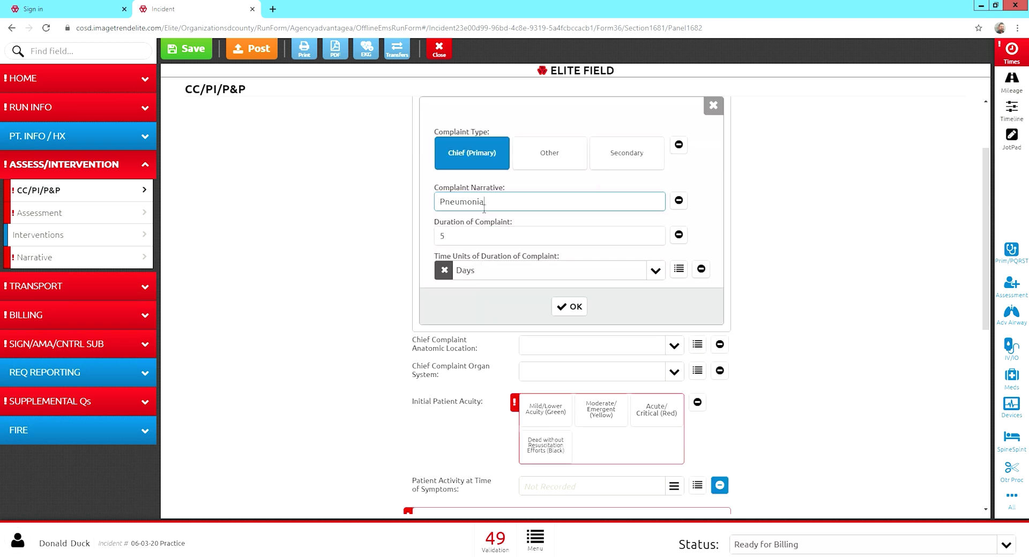
scroll(486, 214, up, 1)
scroll(485, 214, up, 1)
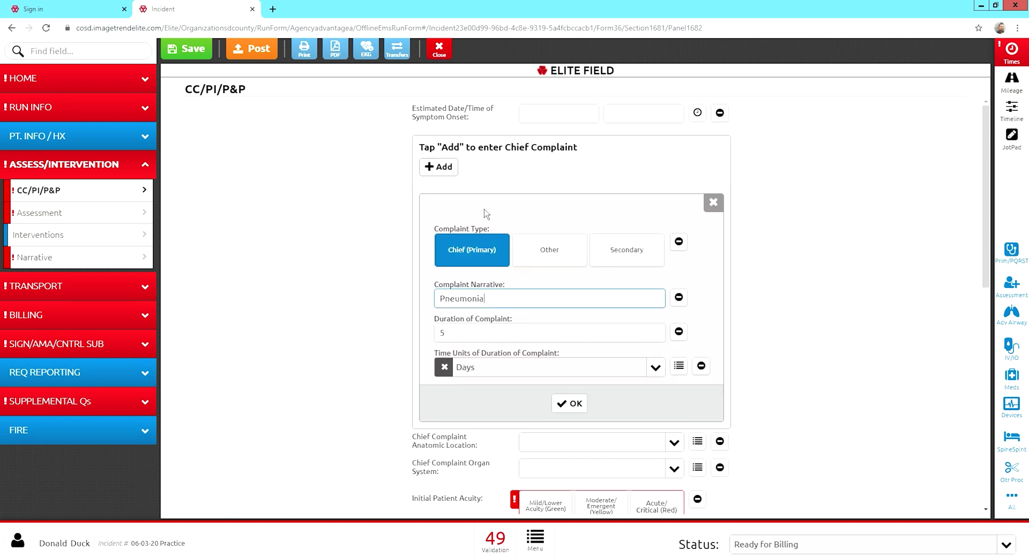
click(570, 404)
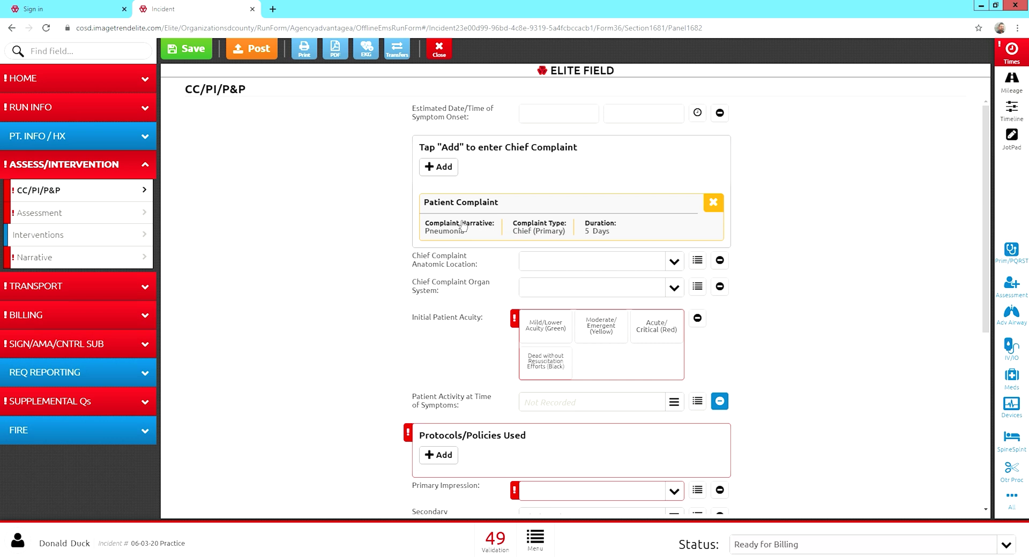
Add a Secondary complaint 'Urosepsis' with duration and time units both Not Applicable.
click(443, 170)
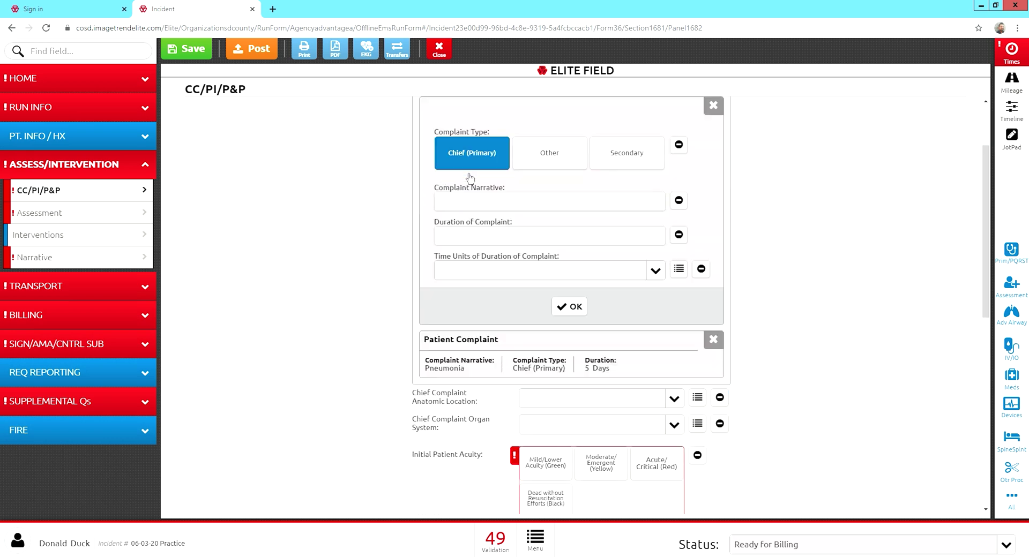
click(643, 171)
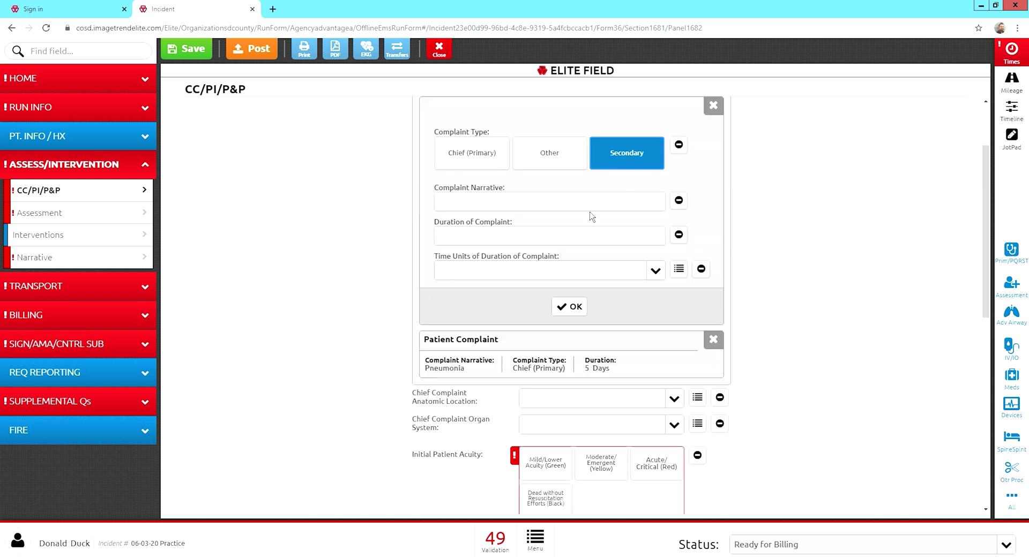
click(574, 202)
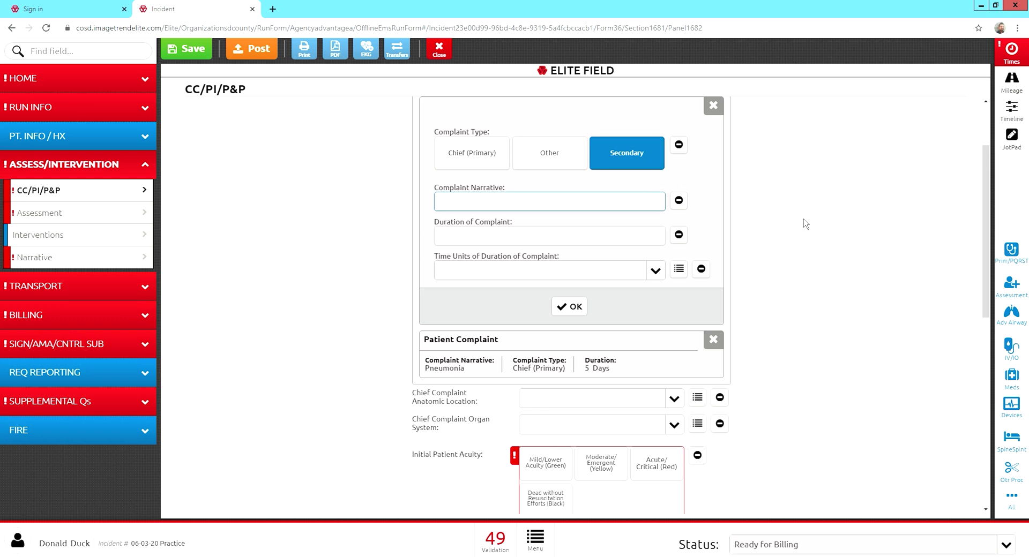
text(U)
text(ors)
key(BackSpace)
key(BackSpace)
key(BackSpace)
text(rosepsis)
click(804, 220)
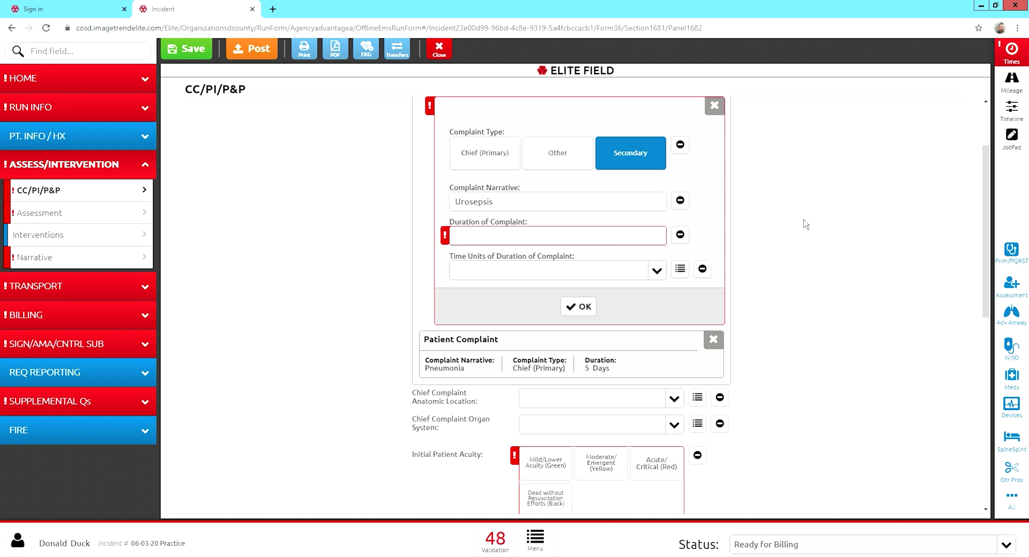
click(680, 235)
click(521, 278)
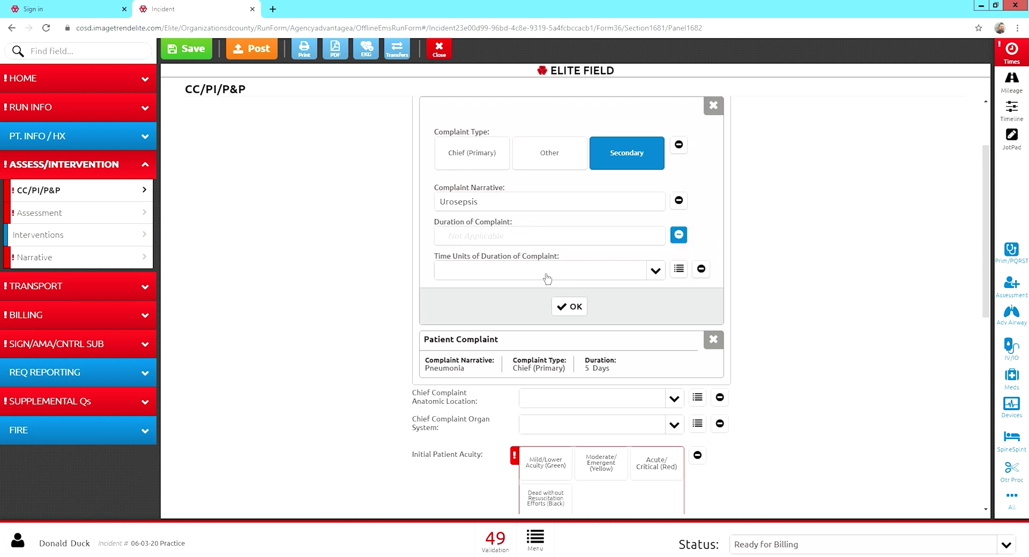
click(708, 272)
click(530, 303)
click(569, 306)
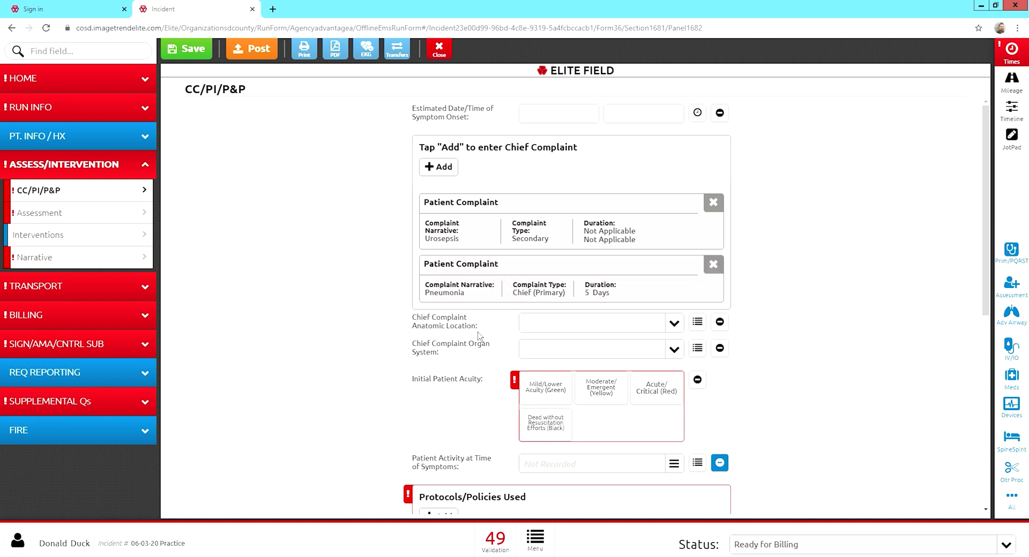
Record the chief complaint as Chest in the Pulmonary organ system, with Mild/Lower Acuity (Green).
click(674, 325)
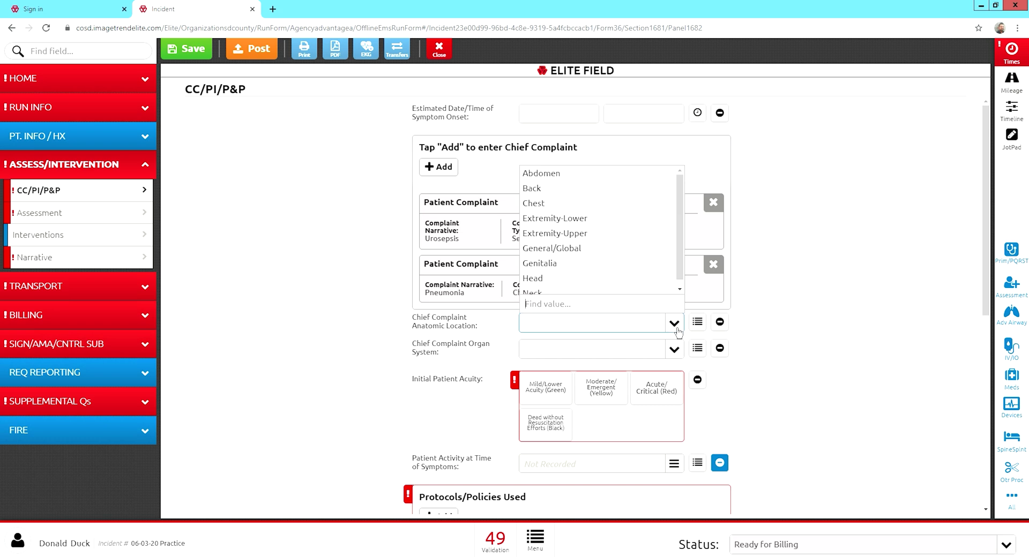
click(573, 210)
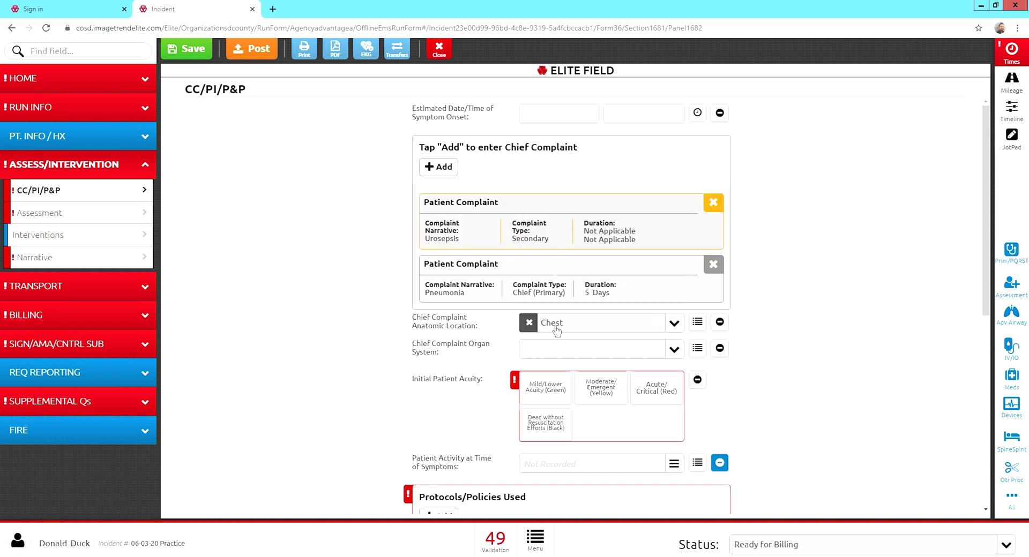
click(674, 353)
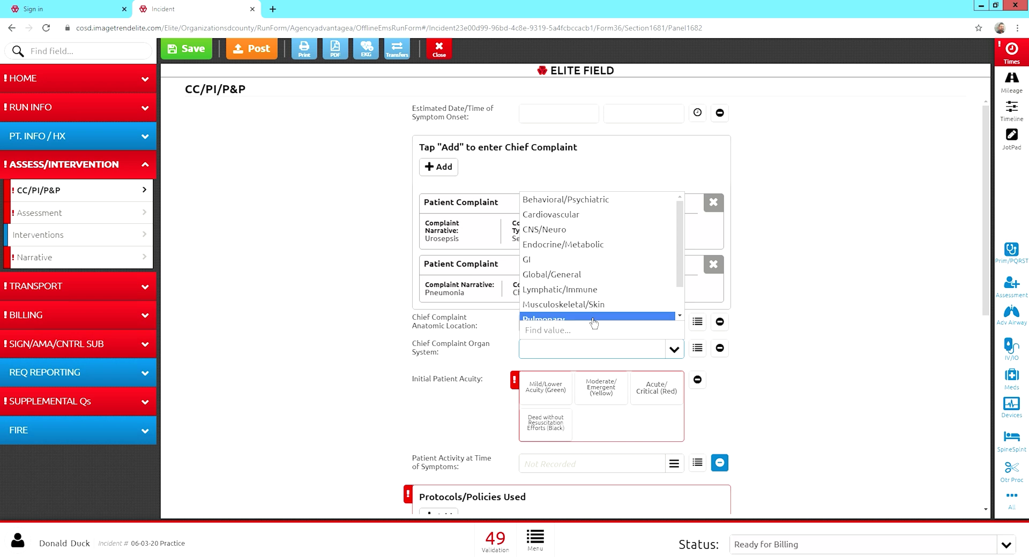
click(574, 289)
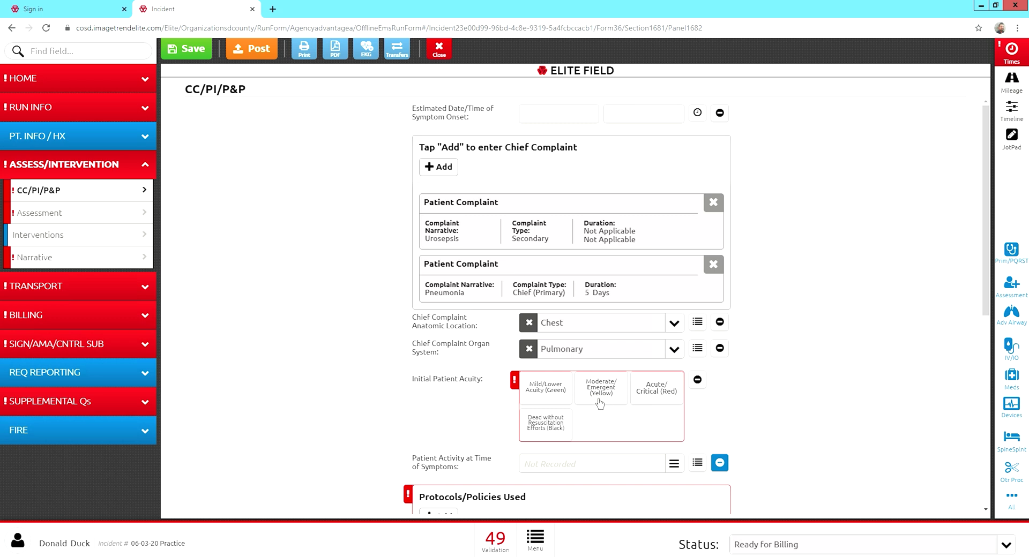
click(549, 401)
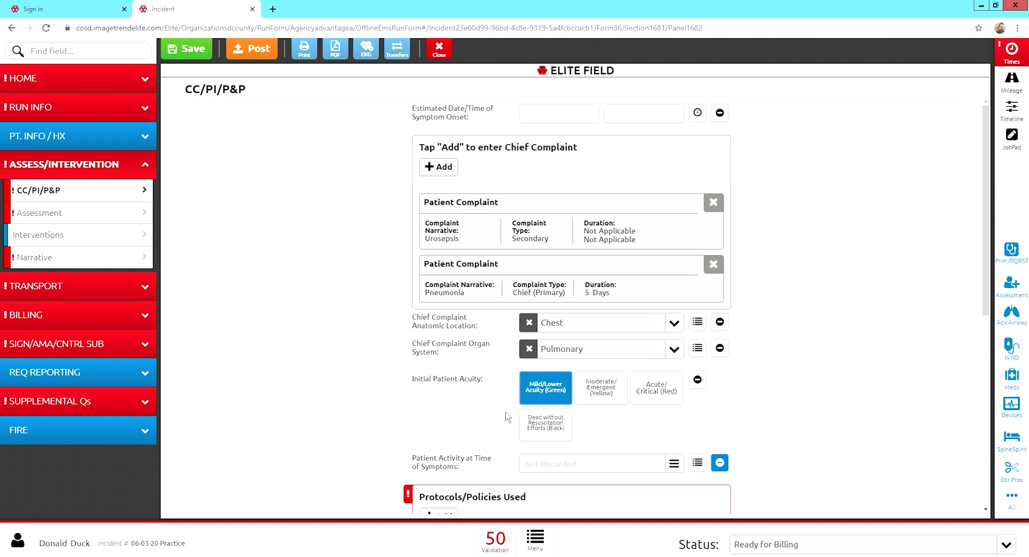
scroll(498, 431, down, 3)
scroll(499, 432, down, 1)
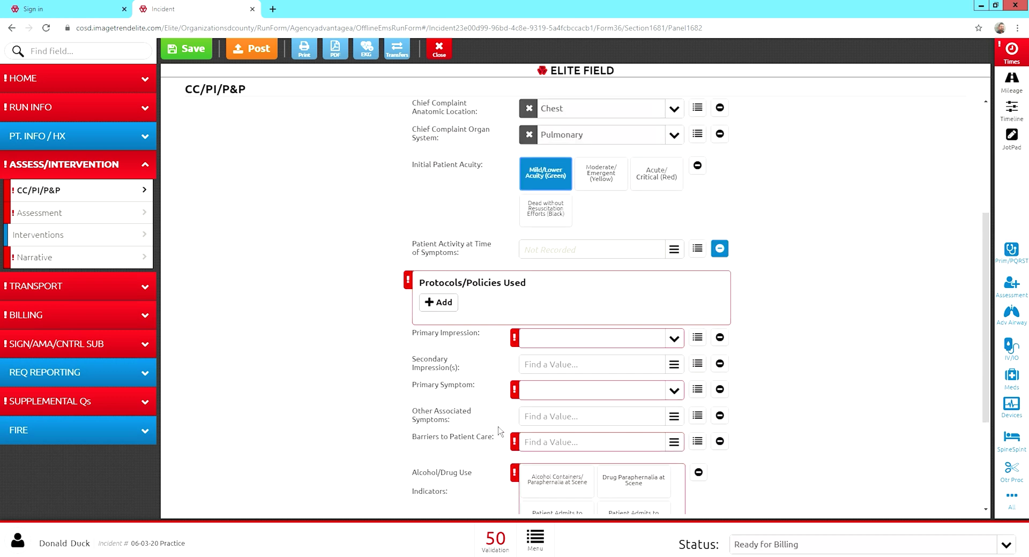
Add an Adult Only protocol entry using Skills (Adult S-104/Pediatric S-104).
click(442, 304)
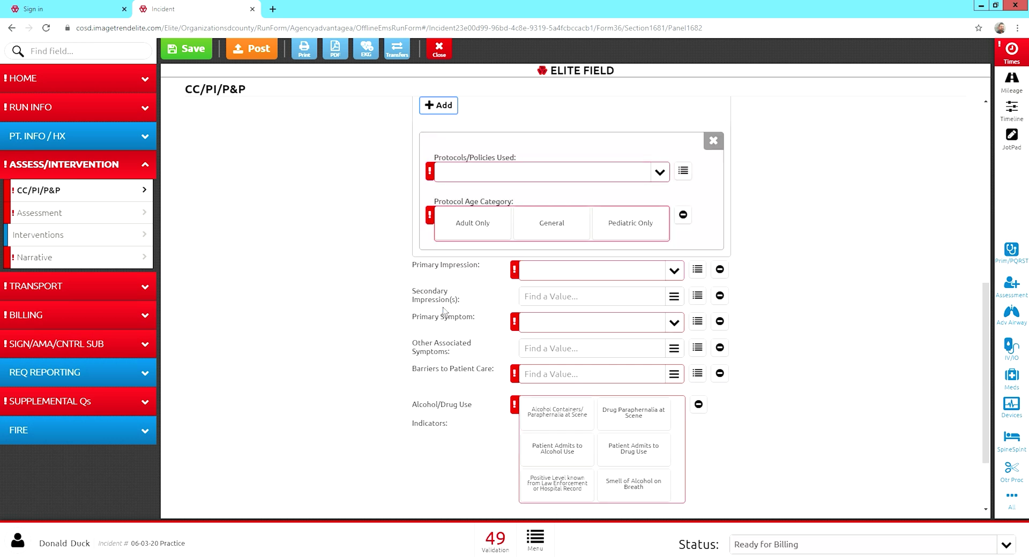
click(476, 230)
click(664, 173)
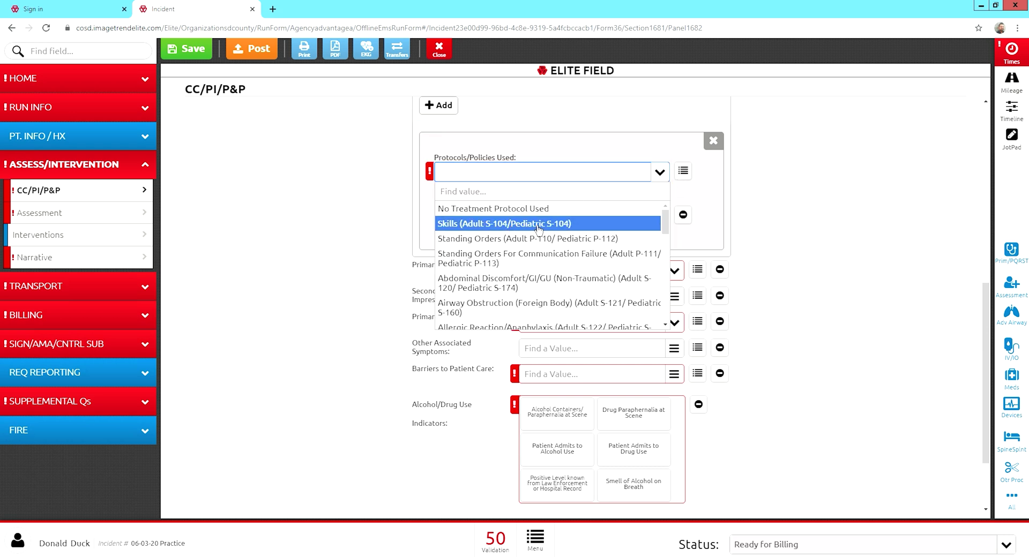
click(538, 224)
click(562, 177)
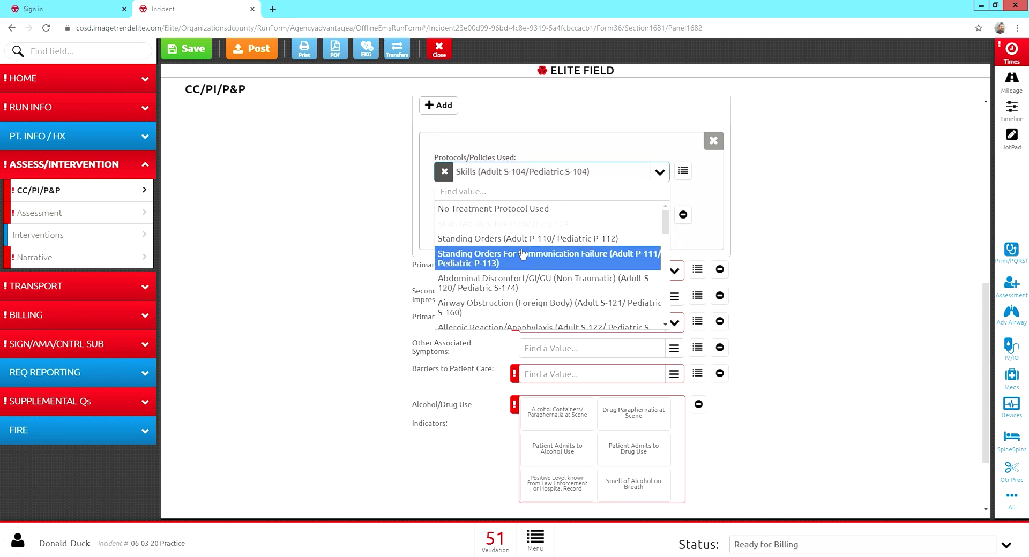
key(Up)
scroll(521, 317, down, 5)
scroll(521, 317, up, 6)
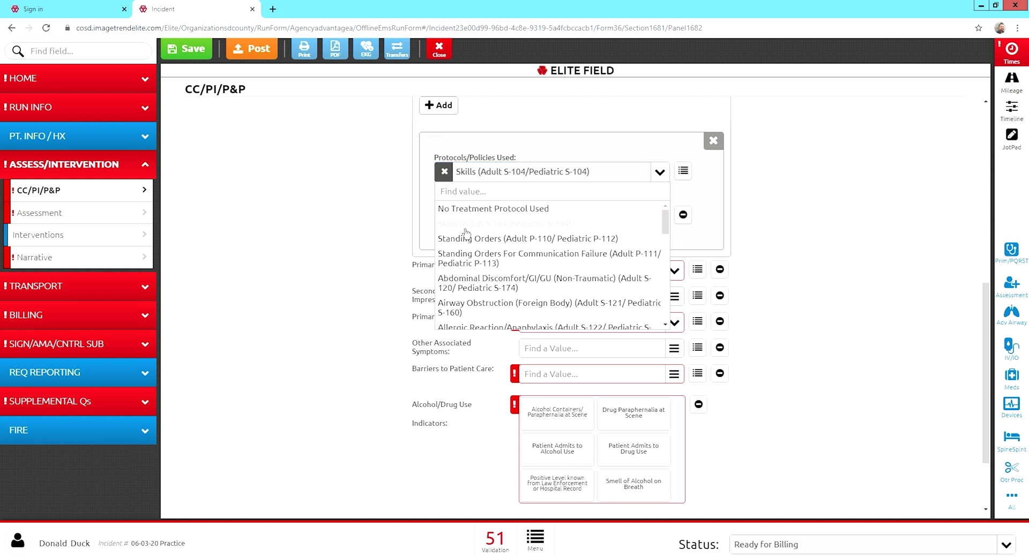
click(388, 237)
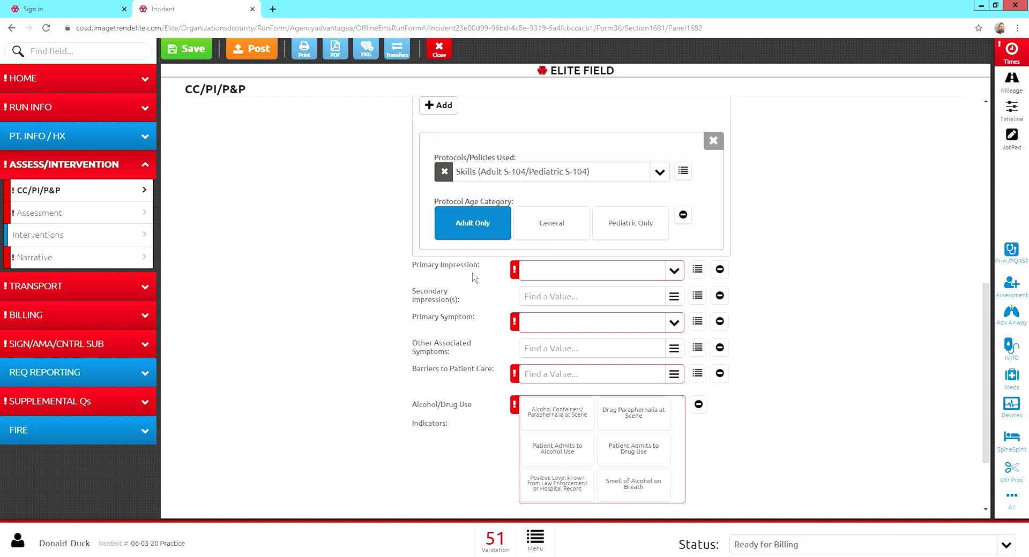
click(721, 278)
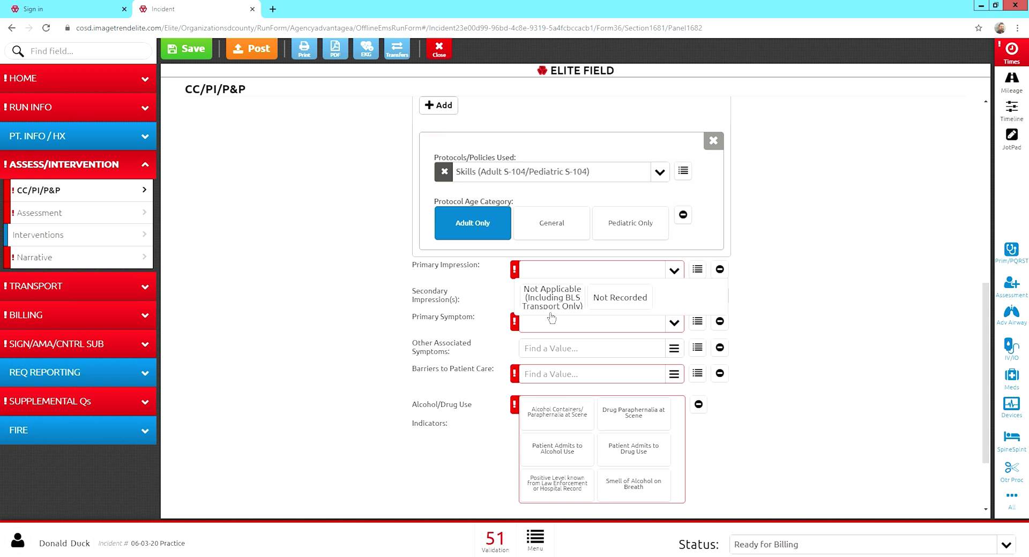
Mark Primary Impression Not Applicable and set the primary symptom to Wheezing, with no associated symptoms.
click(581, 313)
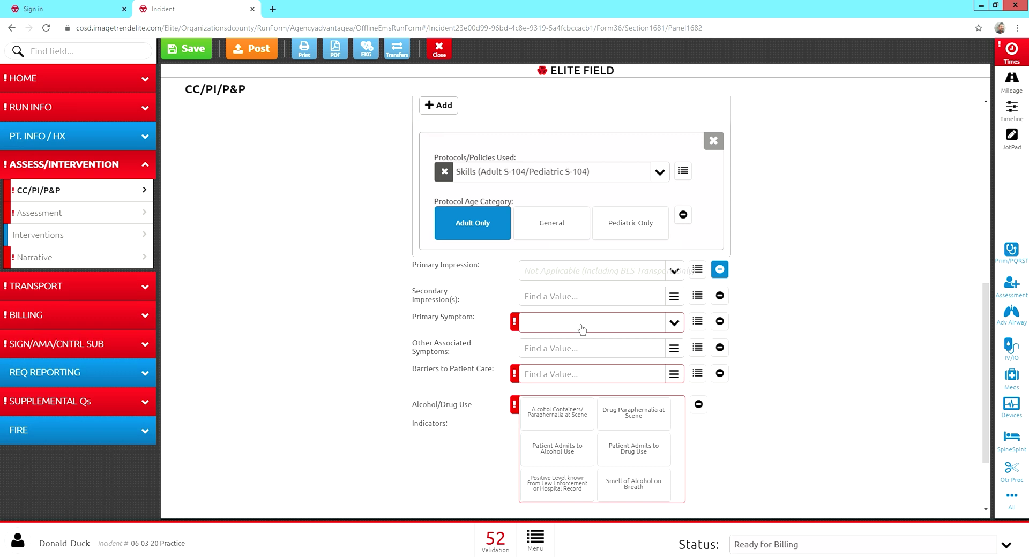
click(582, 328)
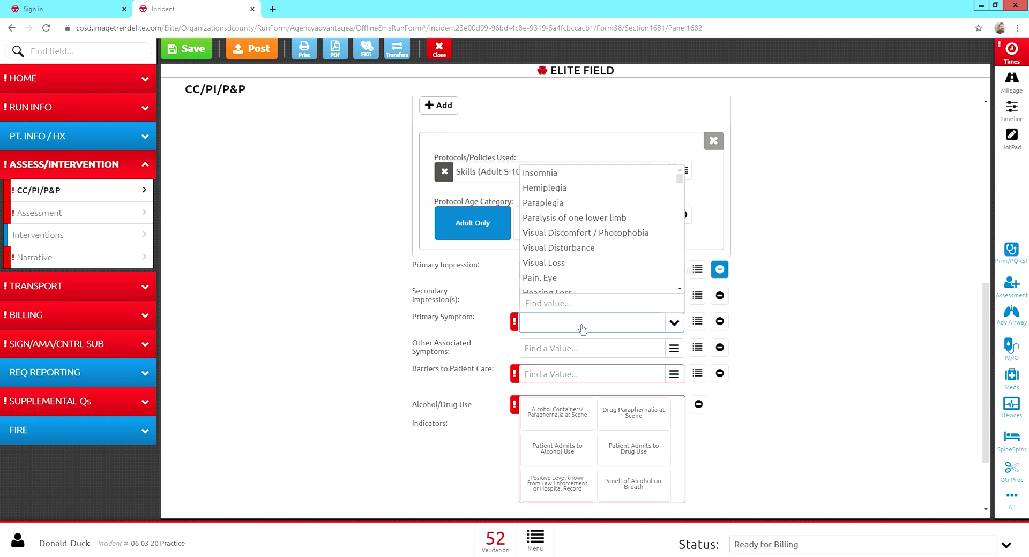
text(whe)
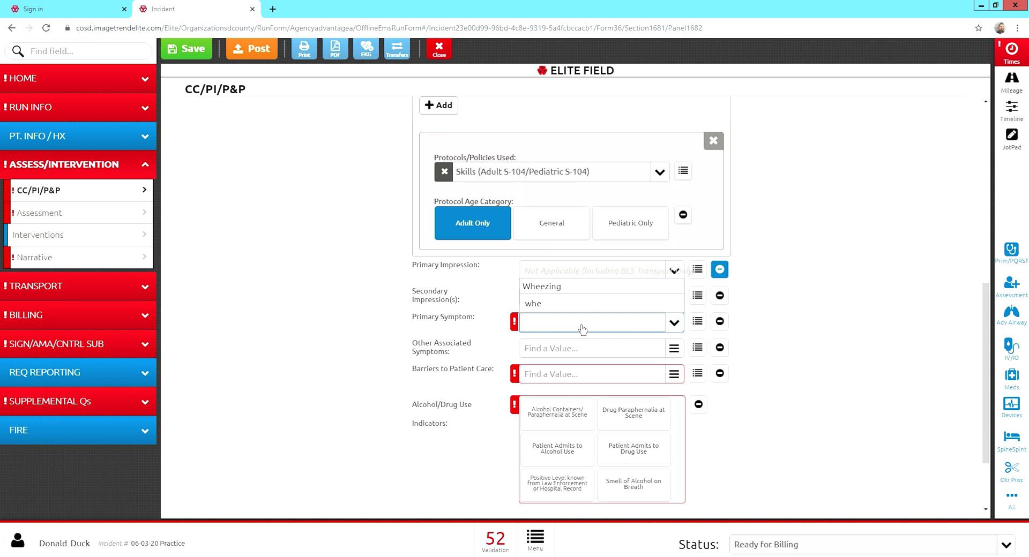
click(576, 286)
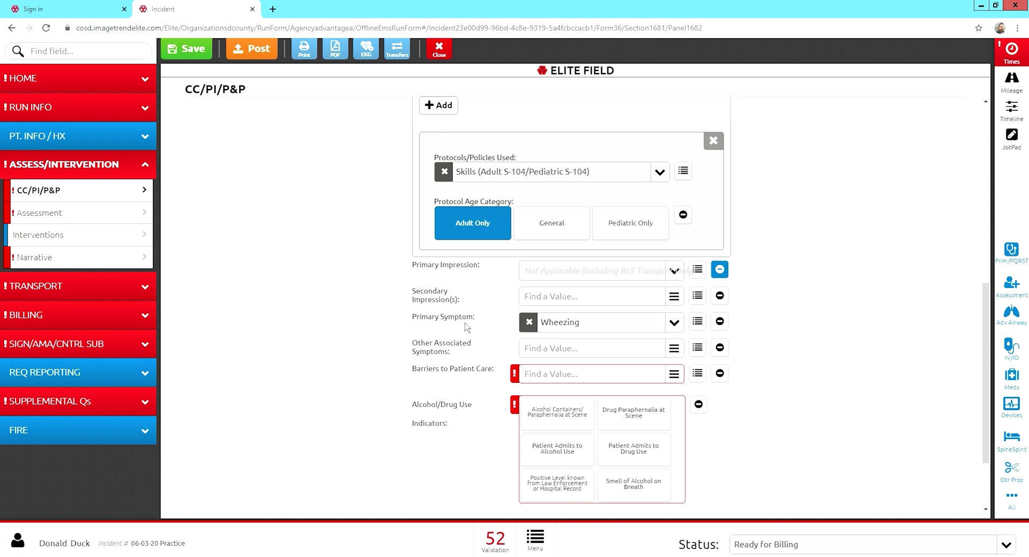
click(549, 350)
text(fever)
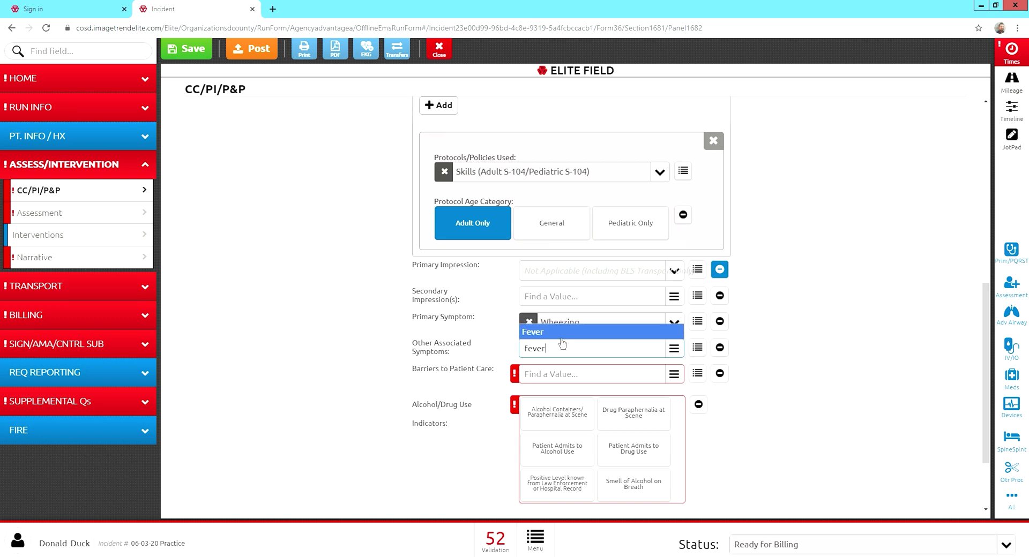
click(564, 336)
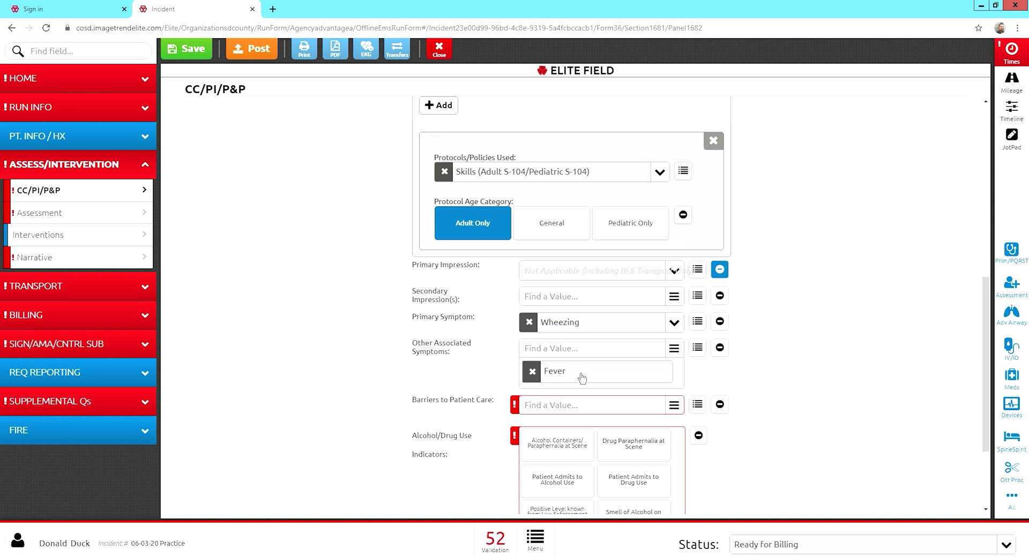
click(532, 372)
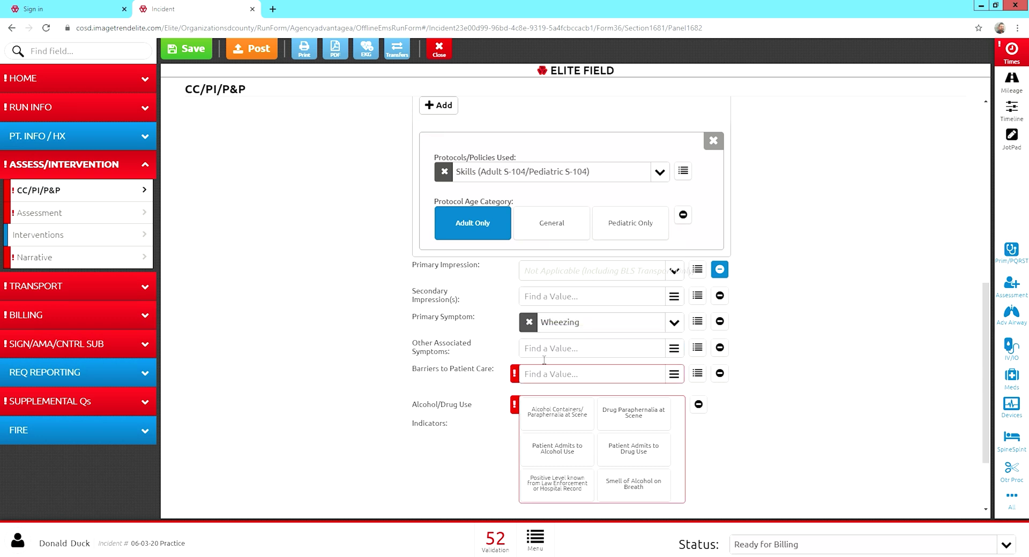
scroll(507, 396, down, 1)
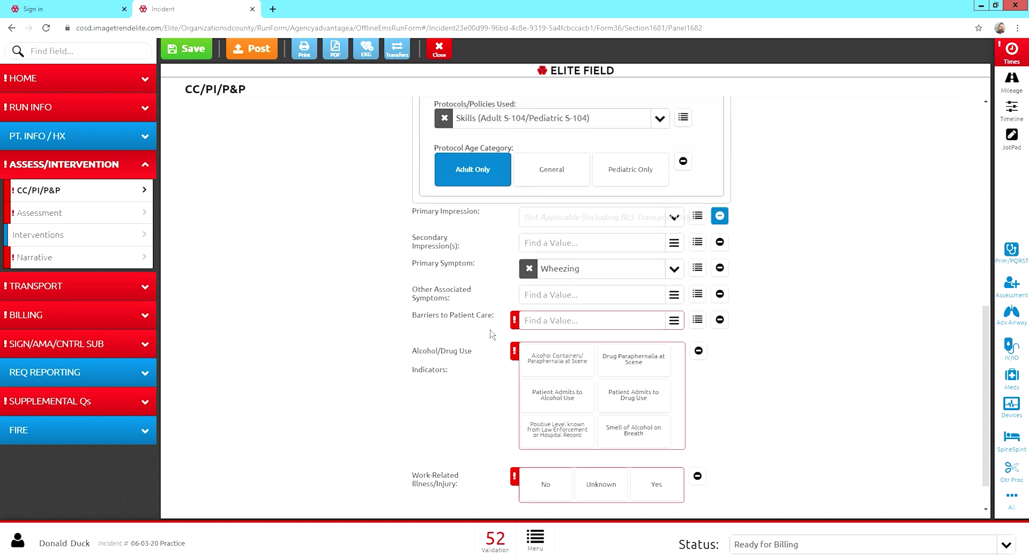
Record None Noted as the barrier to patient care.
click(655, 324)
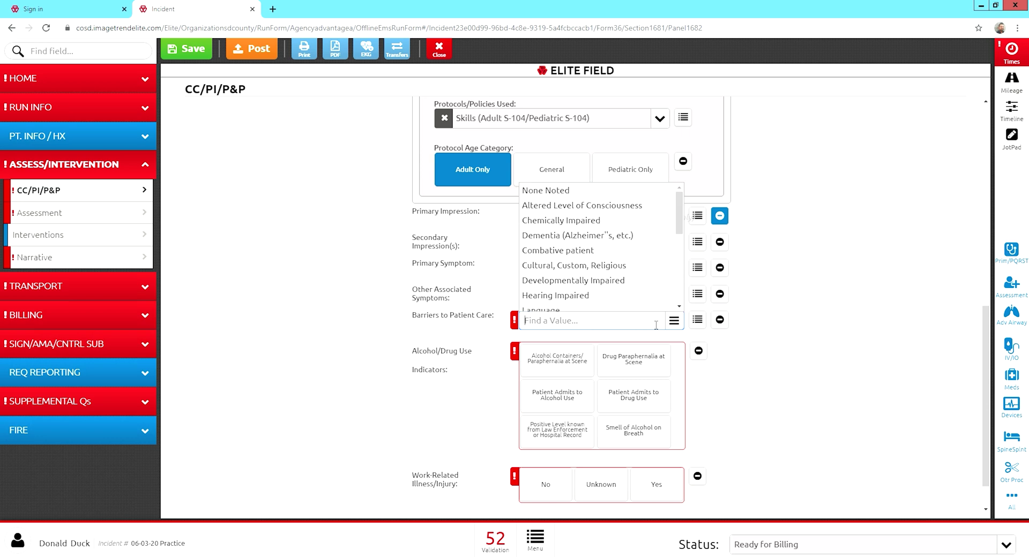
click(565, 194)
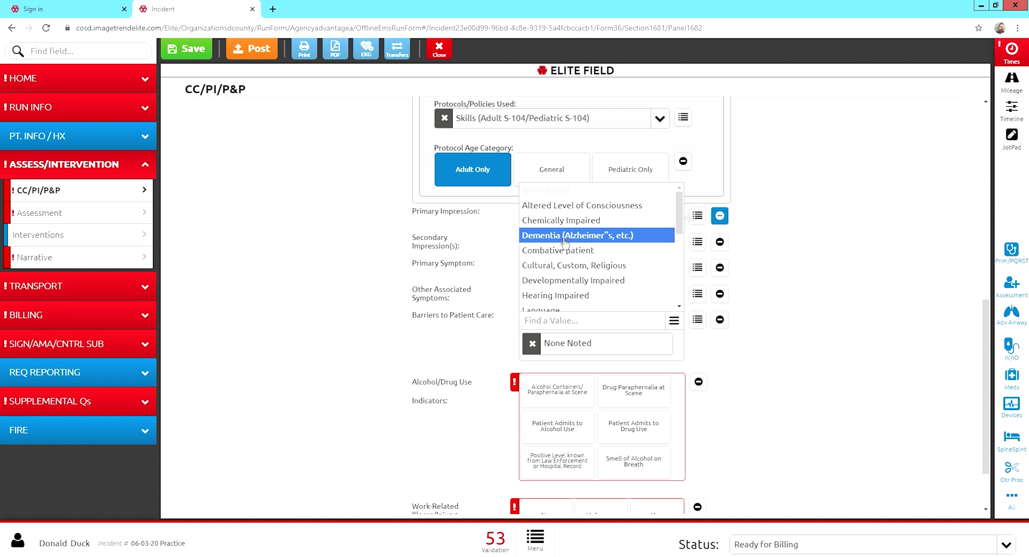
scroll(569, 268, down, 3)
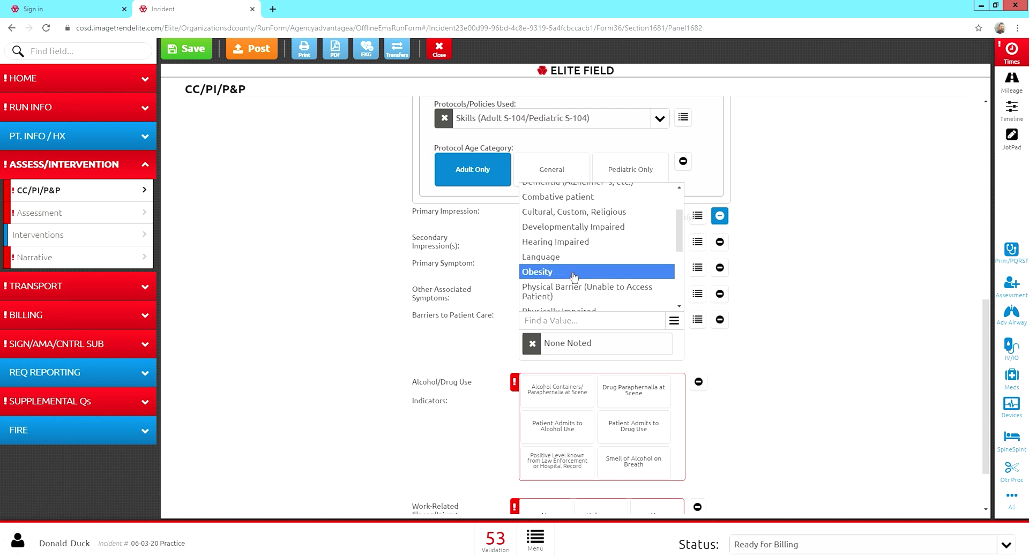
scroll(573, 276, down, 2)
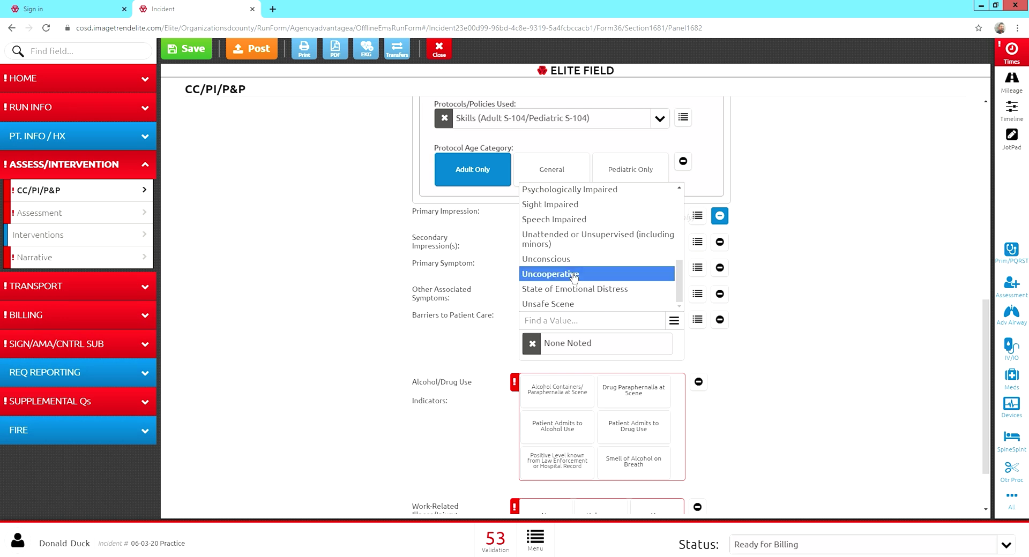
scroll(459, 404, down, 1)
scroll(479, 304, up, 1)
click(478, 305)
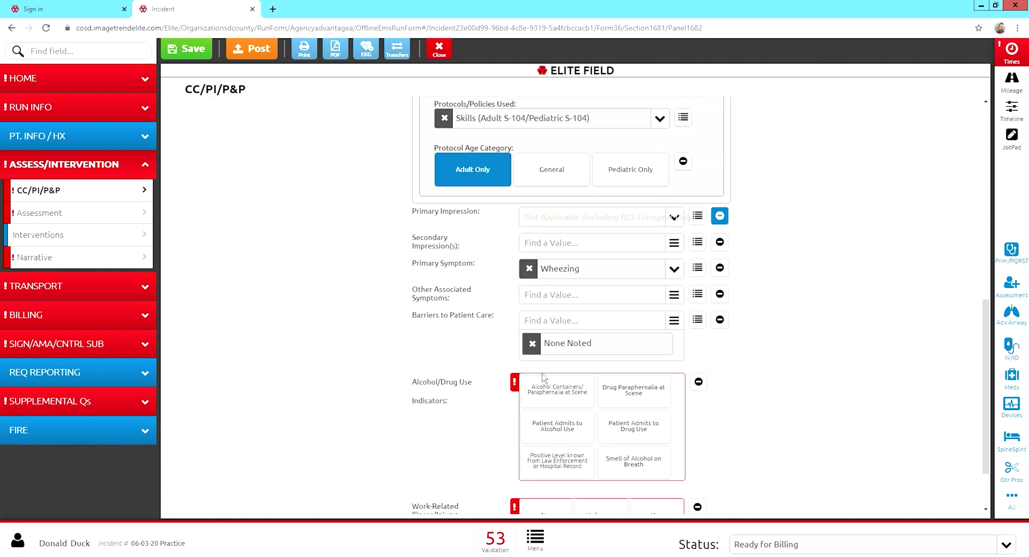
scroll(458, 369, down, 1)
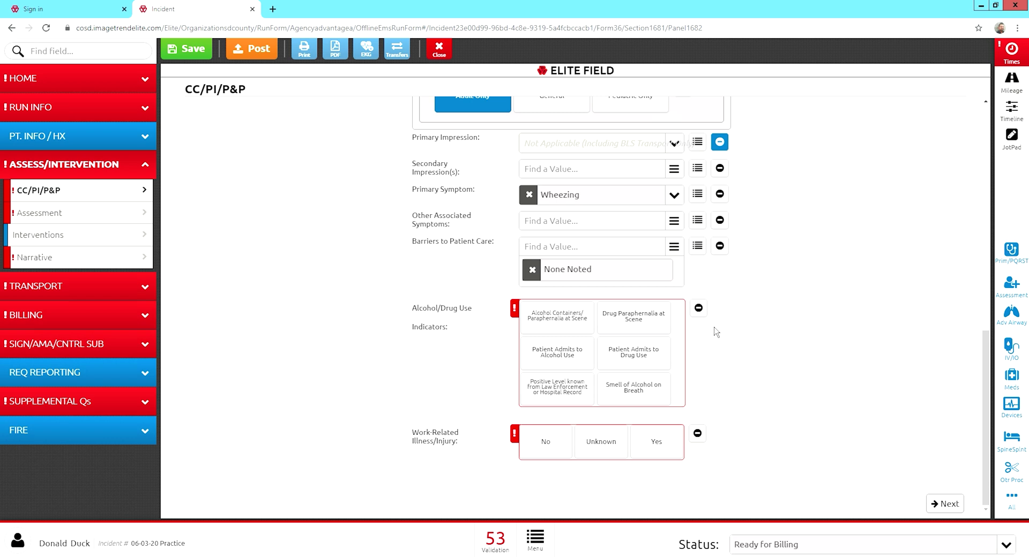
Mark alcohol/drug indicators Not Applicable and Work-Related Illness/Injury No, then go to Assessment.
click(704, 313)
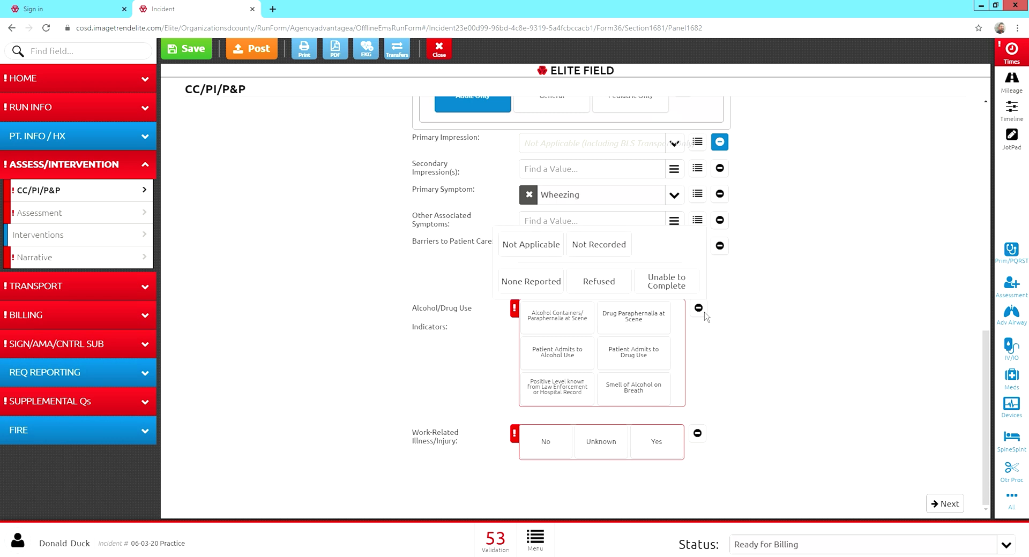
click(527, 252)
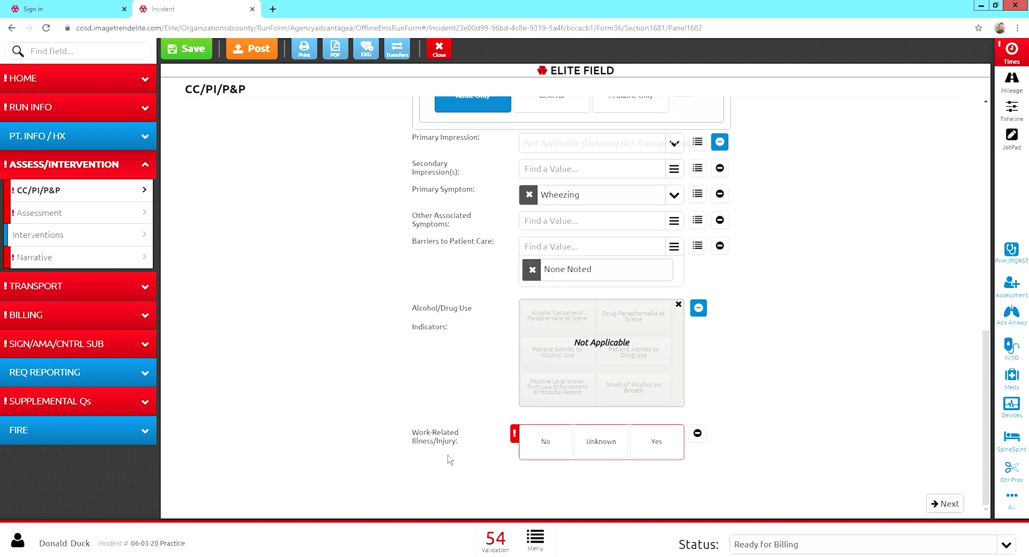
click(539, 453)
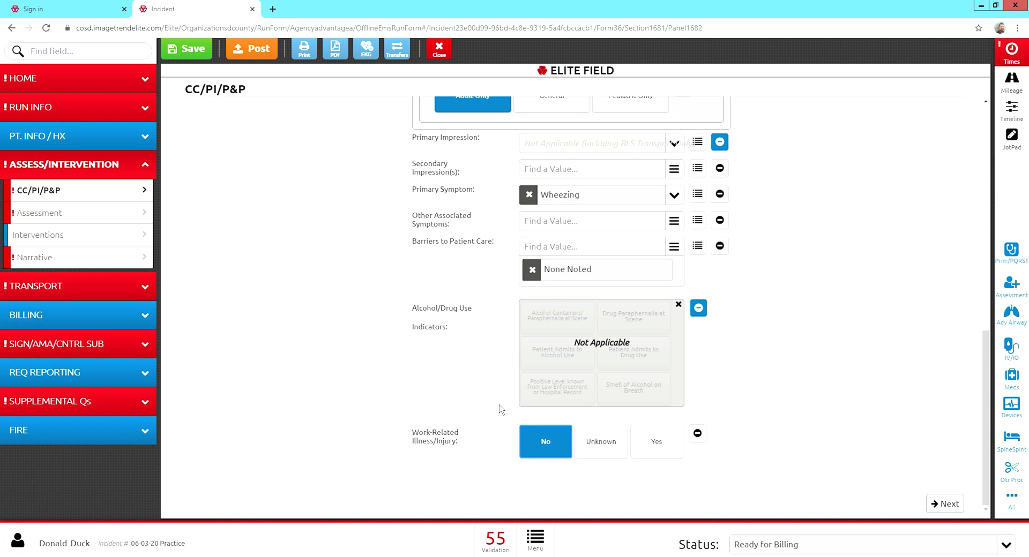
click(88, 218)
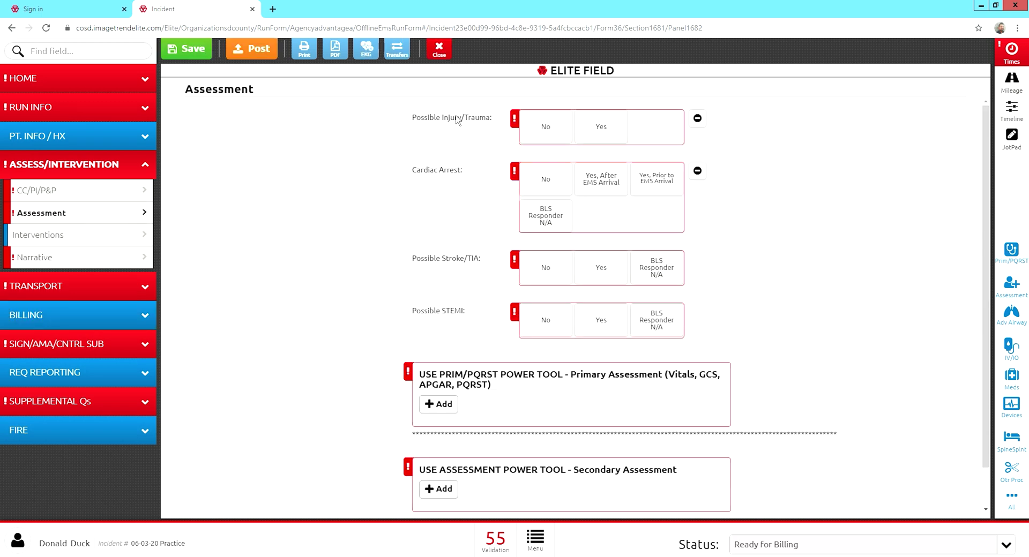
Answer No to Possible Injury/Trauma, Cardiac Arrest, Possible Stroke/TIA and Possible STEMI.
click(541, 137)
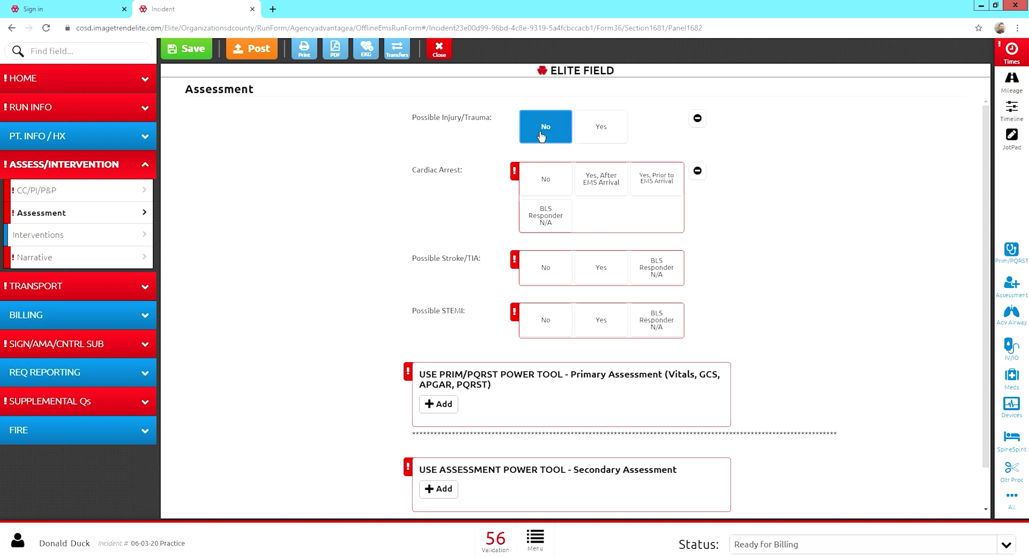
click(541, 189)
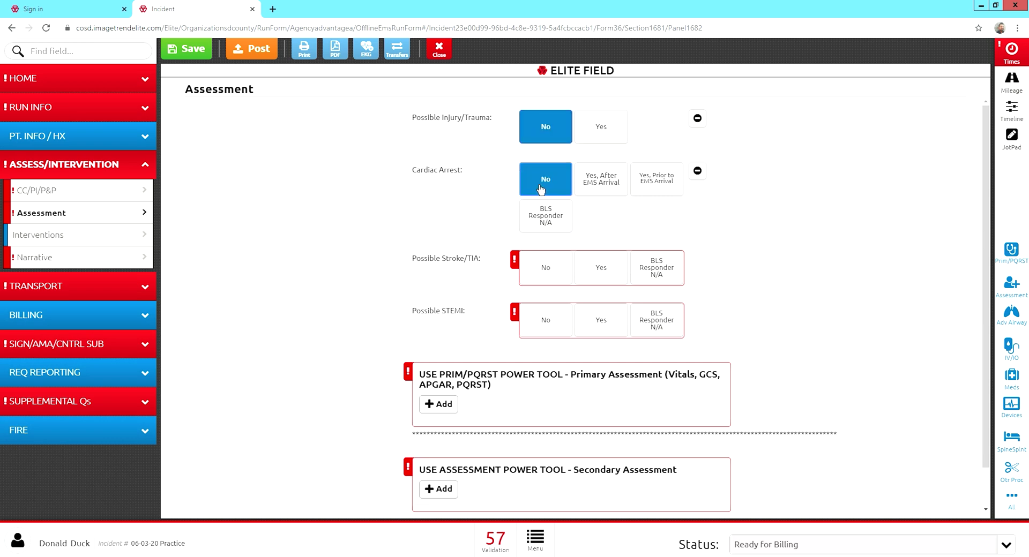
click(538, 276)
click(534, 335)
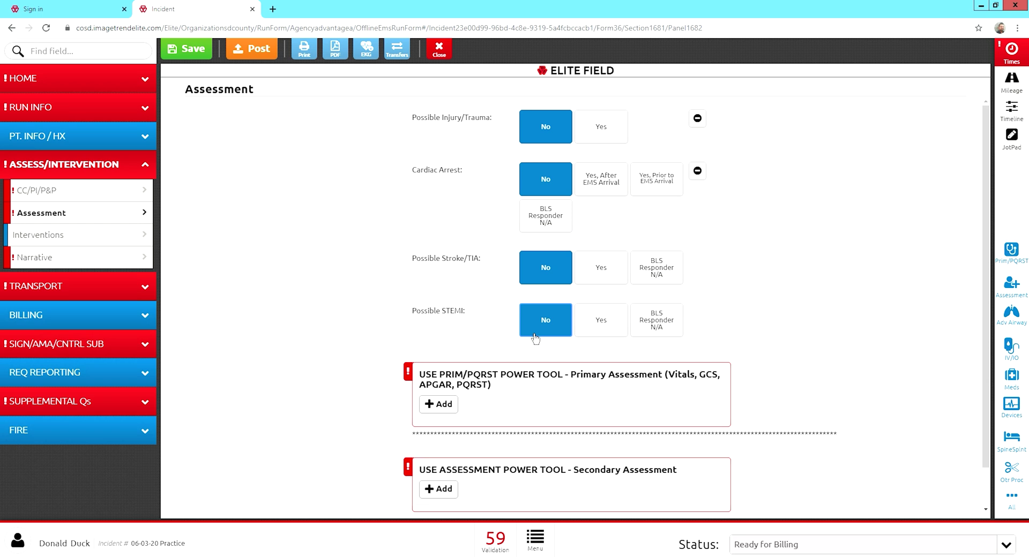
scroll(532, 351, down, 1)
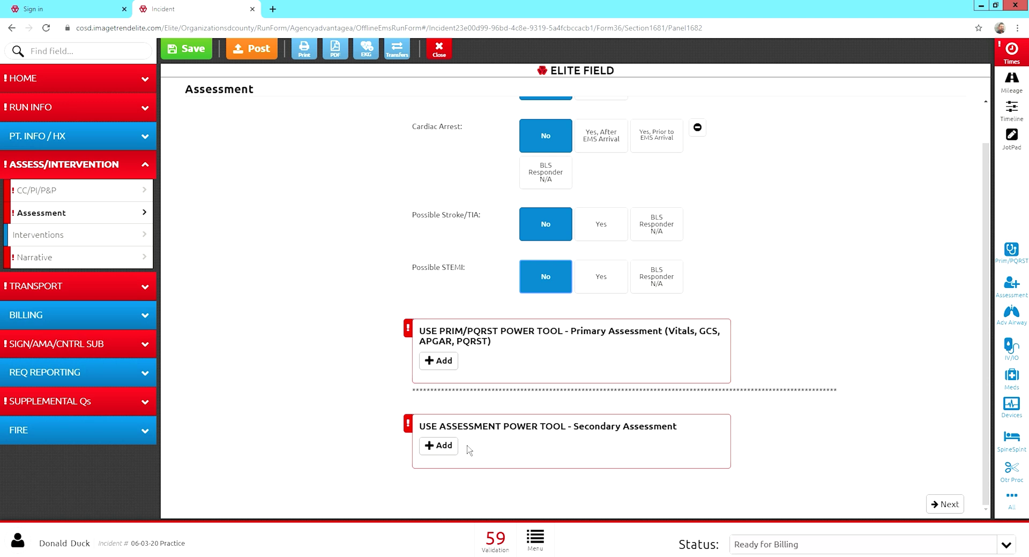
Open a fresh Prim/PQRST vitals entry after briefly checking the call's response times.
click(445, 369)
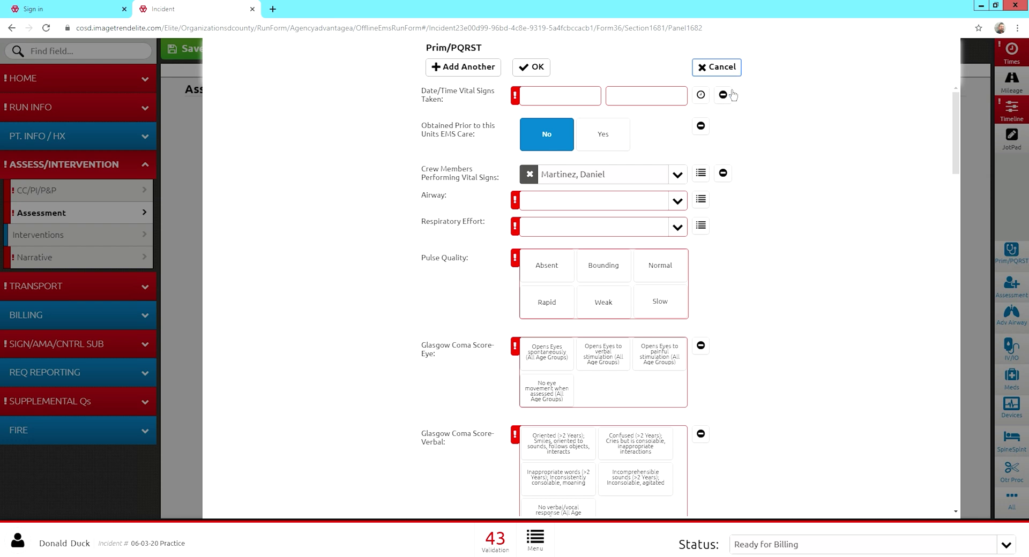
click(716, 67)
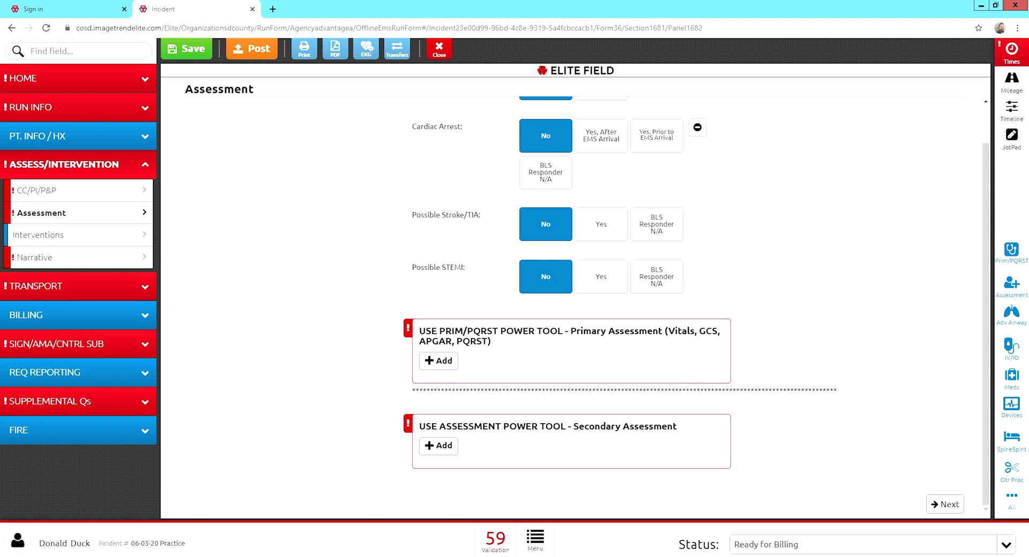
click(1026, 66)
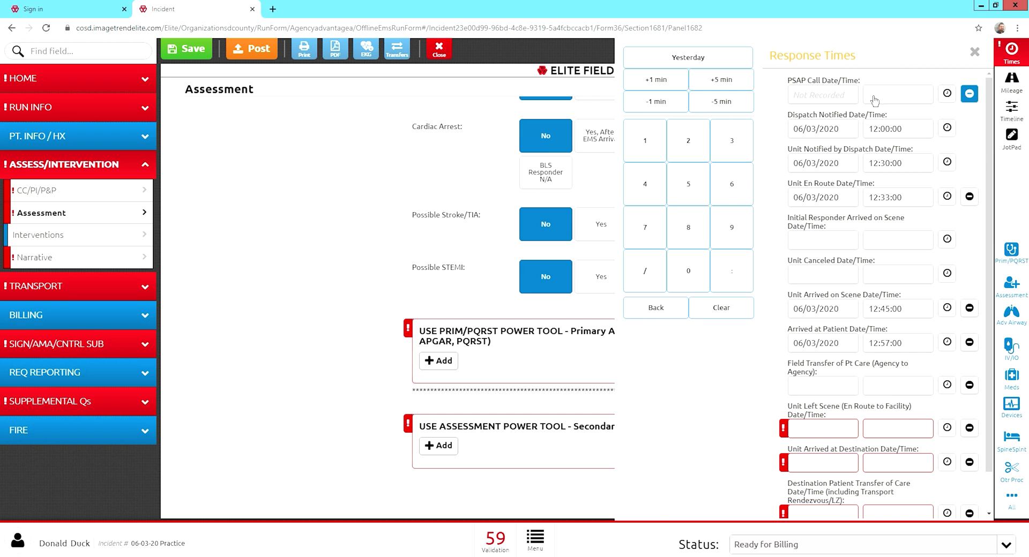
click(409, 215)
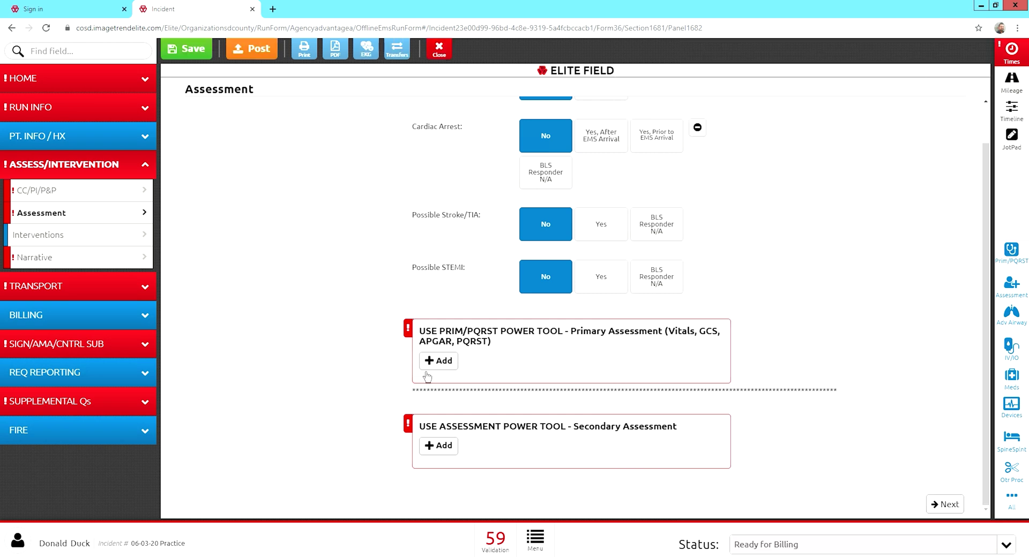
click(438, 360)
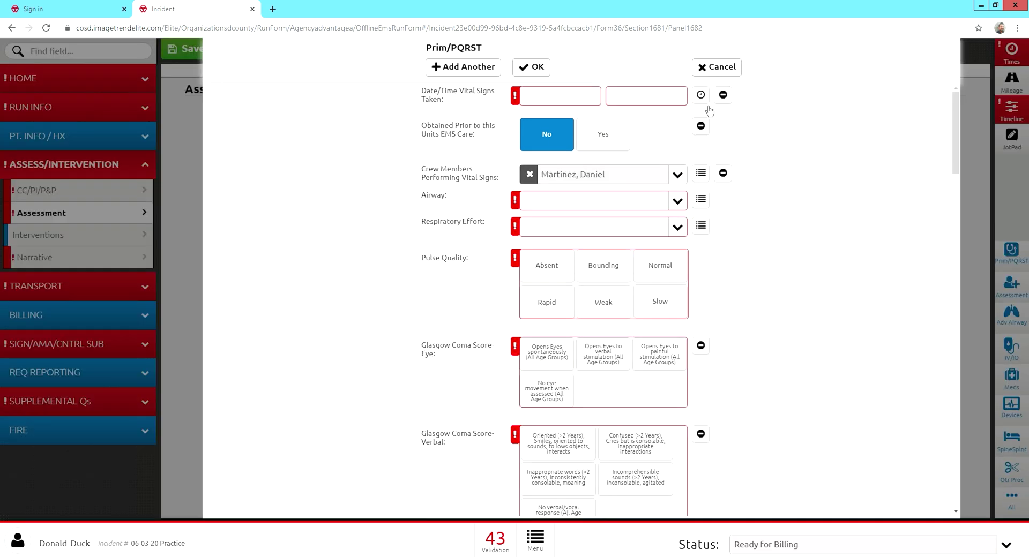
Set the vitals time to 06/03/2020 13:02:00.
click(654, 101)
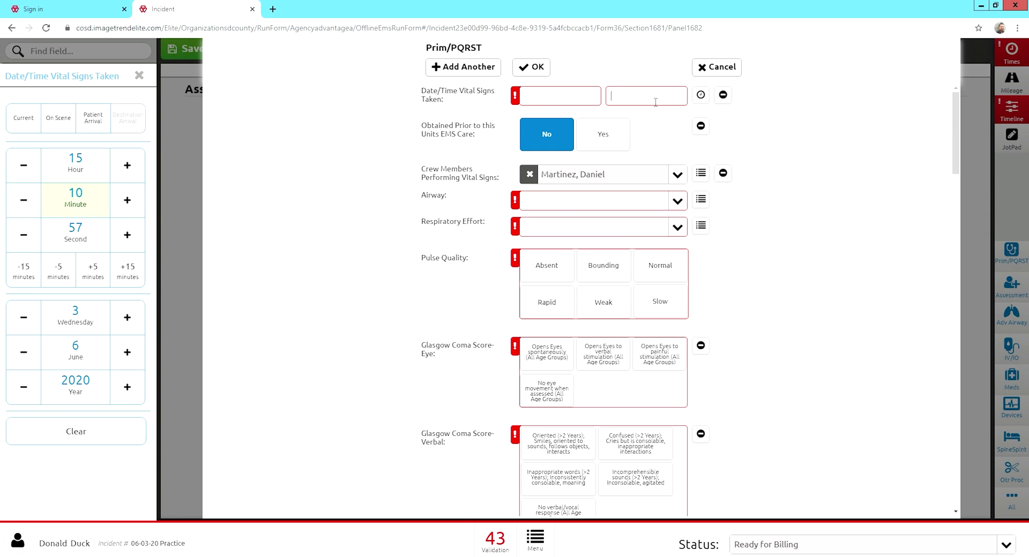
click(701, 101)
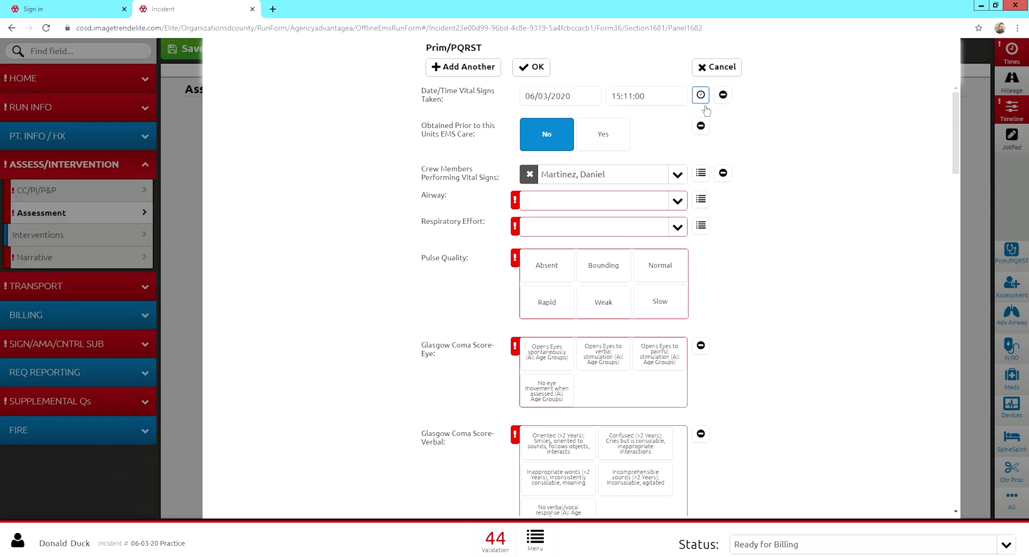
click(648, 96)
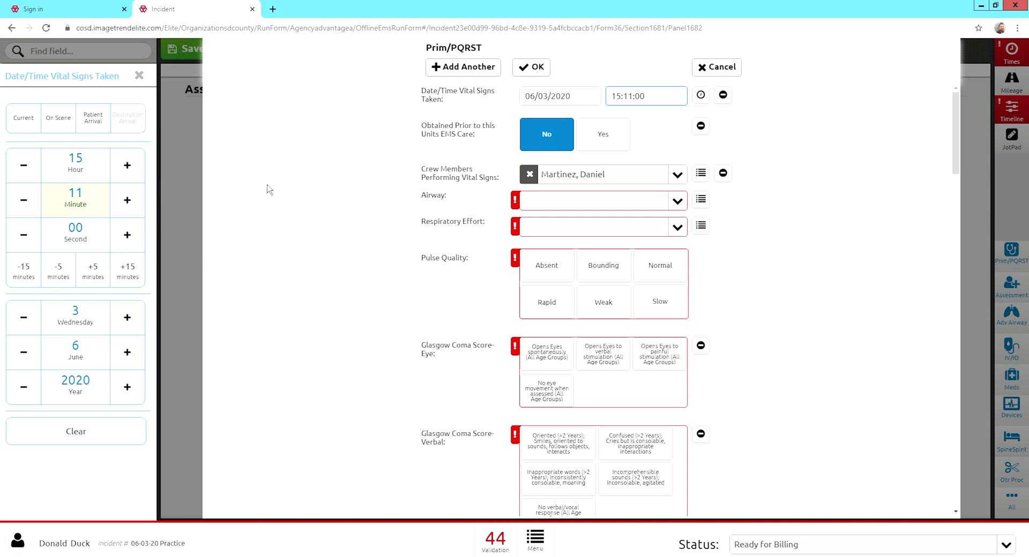
click(24, 171)
click(24, 172)
click(30, 209)
click(31, 210)
click(31, 210)
click(31, 210)
click(31, 210)
click(31, 211)
click(31, 211)
click(300, 290)
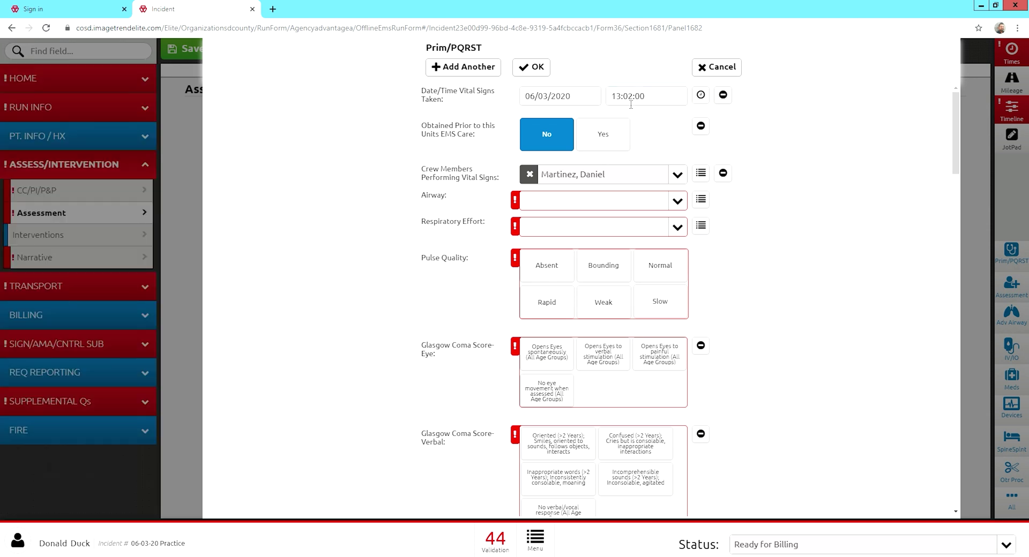
Record airway Patent, respiratory effort and pulse quality Normal, and GCS spontaneous, oriented, obeys commands.
click(586, 202)
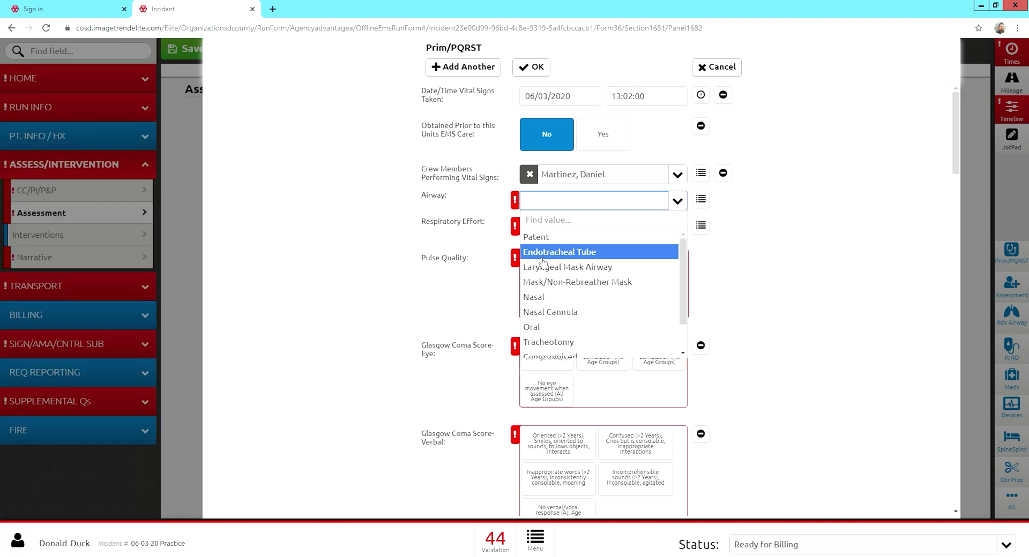
click(549, 244)
click(558, 232)
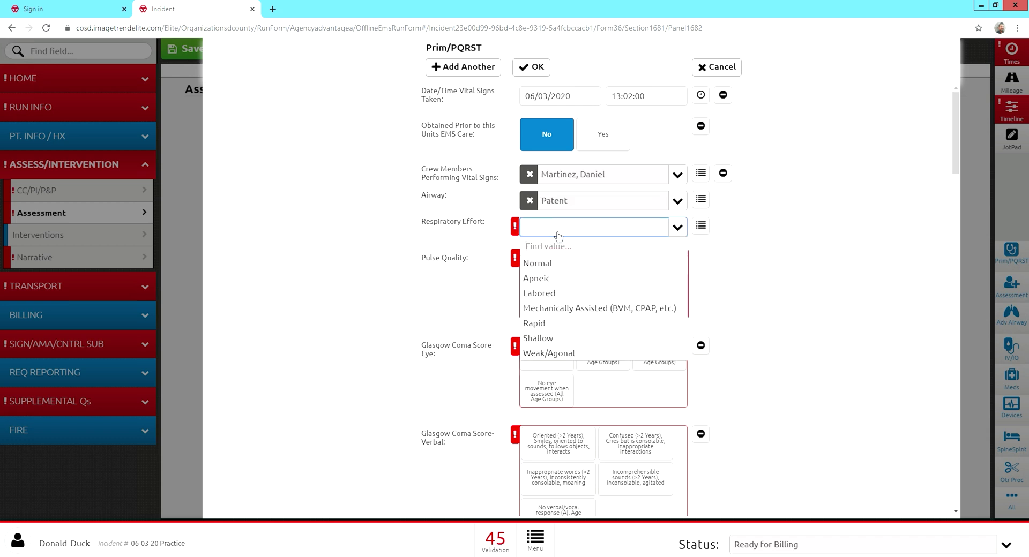
click(545, 270)
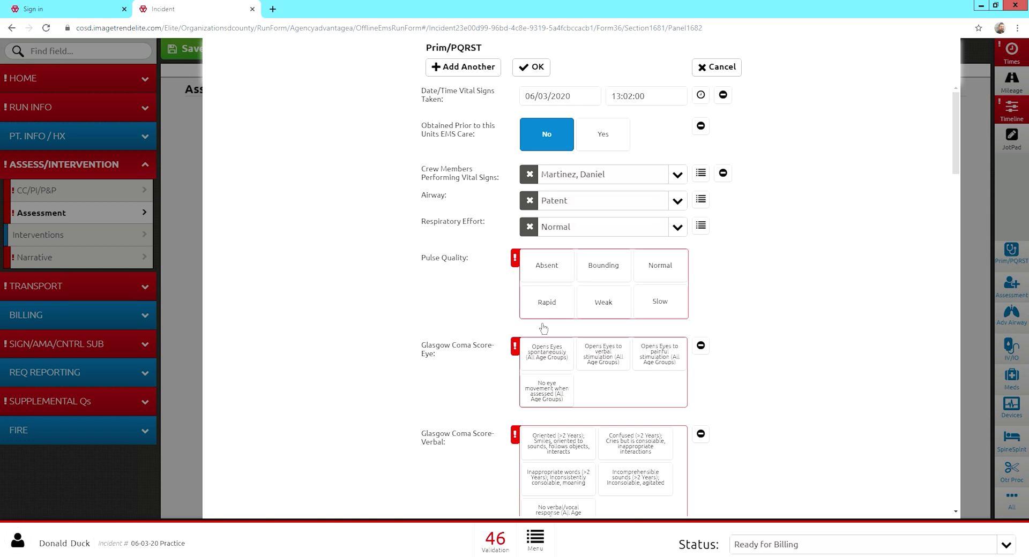
click(664, 271)
scroll(420, 341, down, 2)
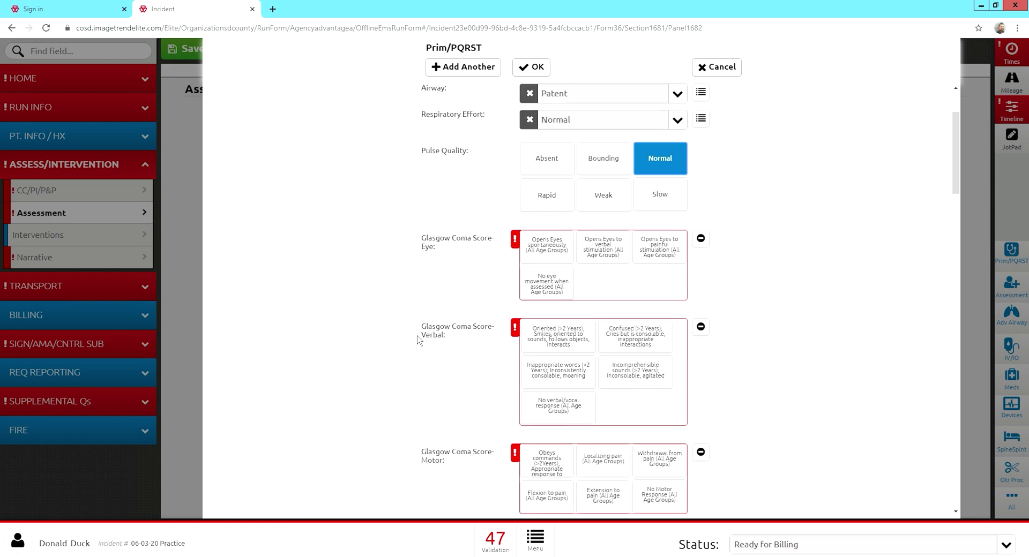
click(541, 259)
click(558, 338)
click(546, 463)
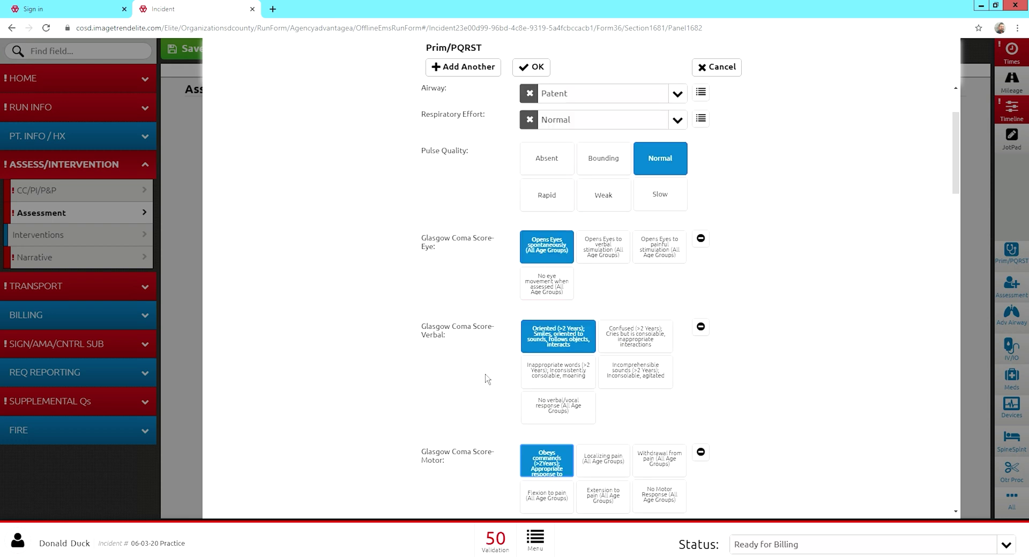
scroll(487, 379, down, 4)
scroll(486, 376, down, 6)
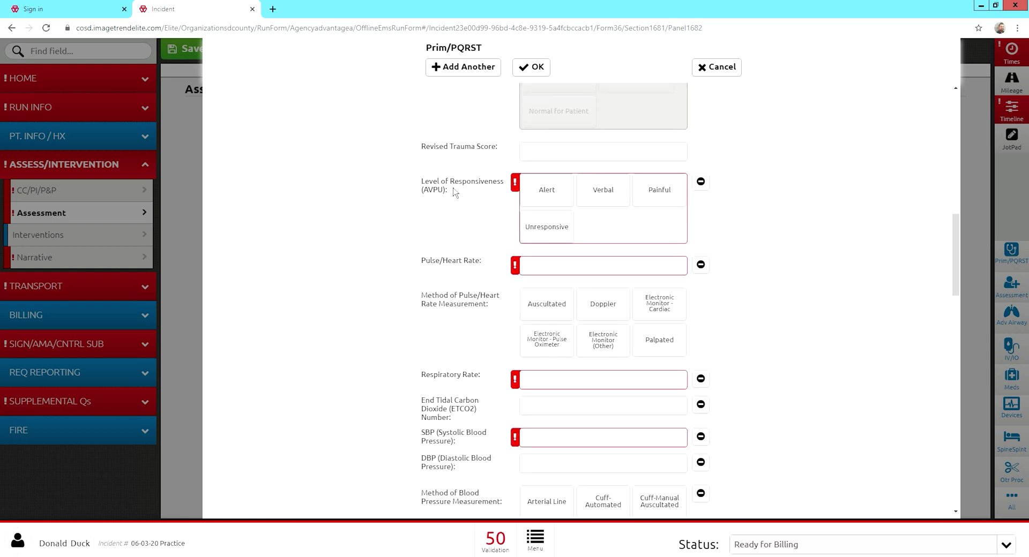
Record Alert responsiveness, pulse 60 by pulse oximeter, respiratory rate 16 and BP 110/60.
click(537, 205)
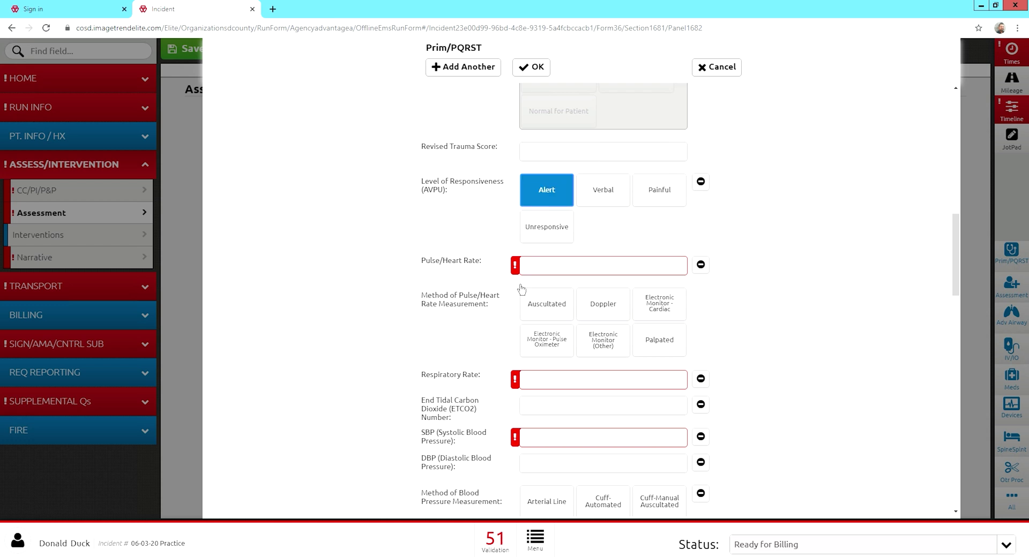
click(549, 267)
text(60)
key(Tab)
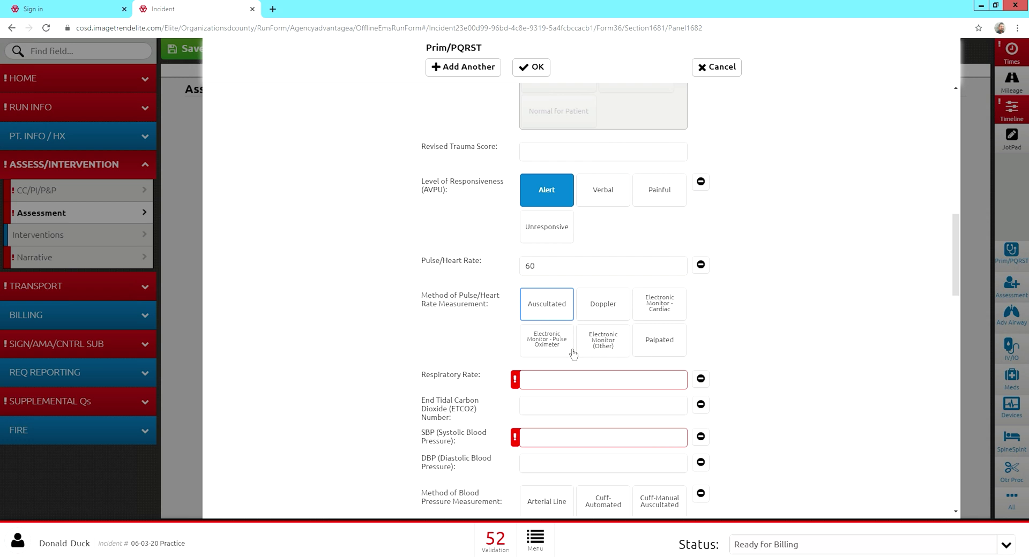
click(547, 354)
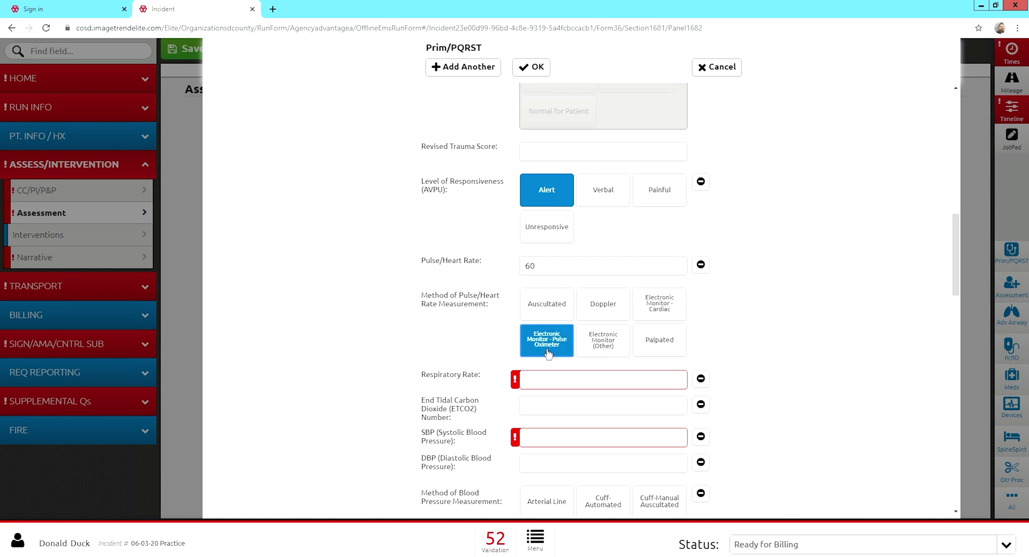
click(554, 380)
text(16)
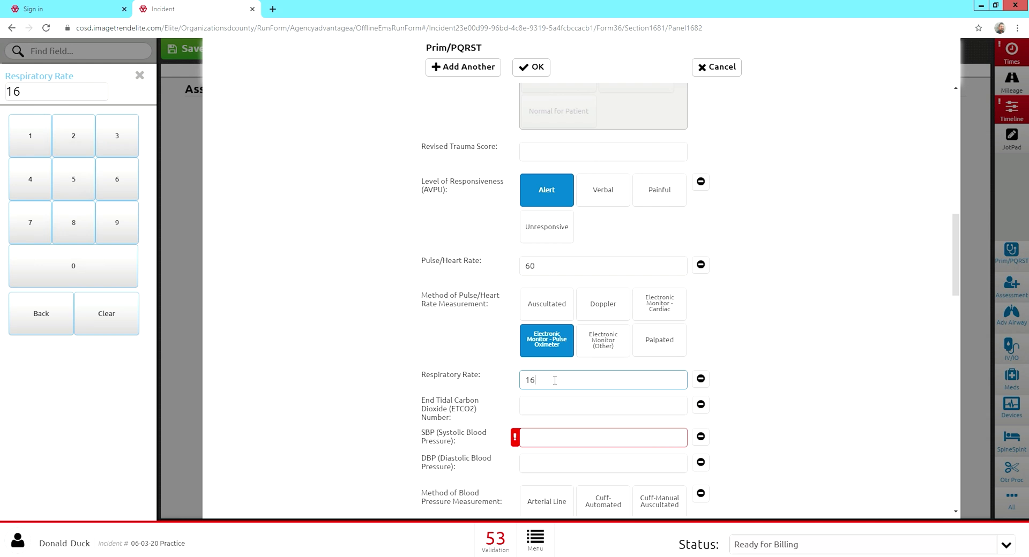
click(538, 441)
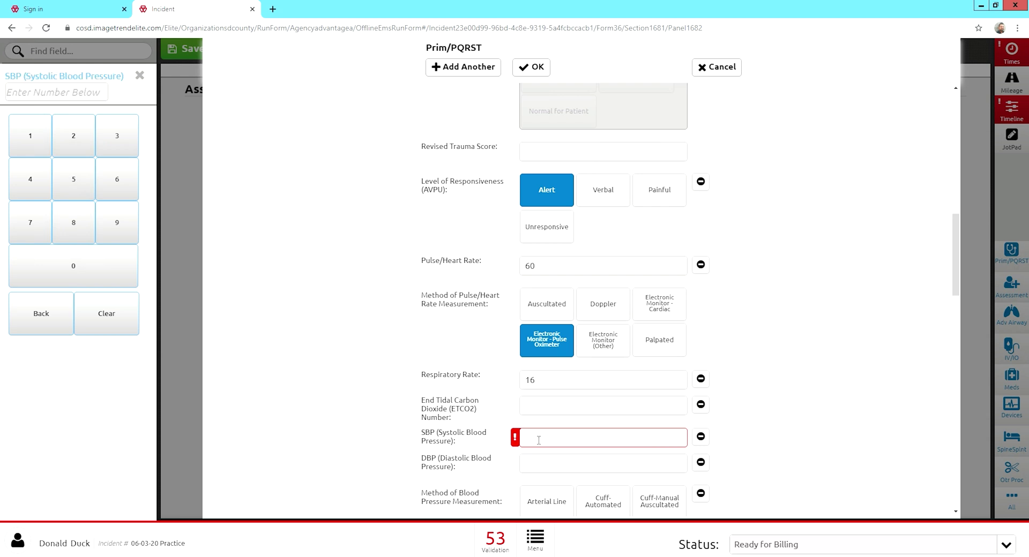
text(110)
click(528, 465)
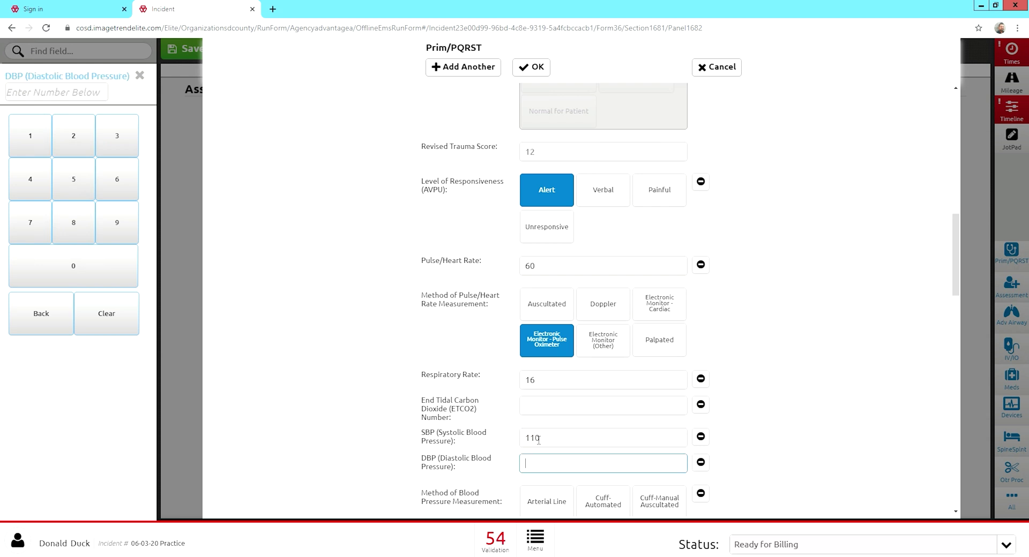
text(60)
key(Tab)
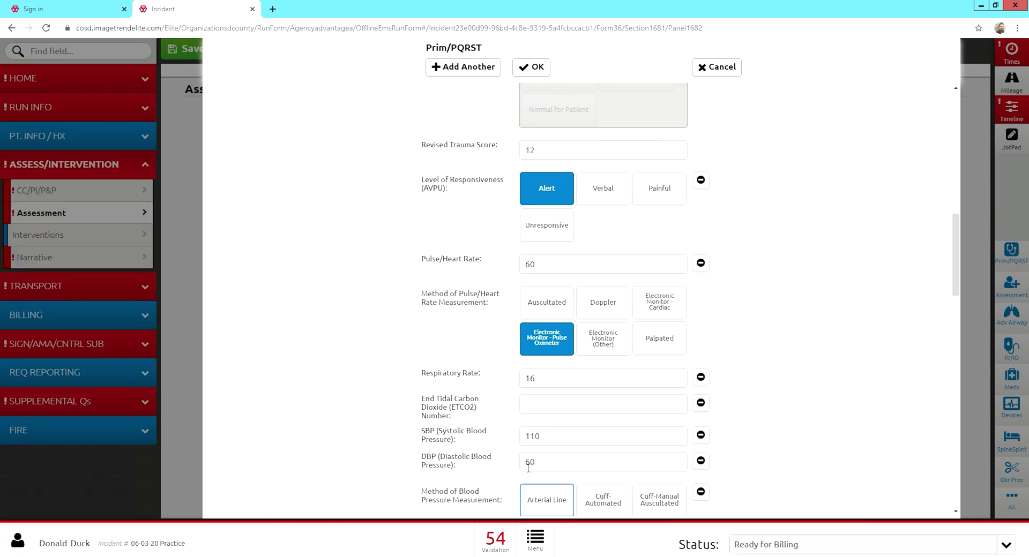
Note BP as cuff-manual auscultated and pulse oximetry 95 on O2.
scroll(531, 466, down, 2)
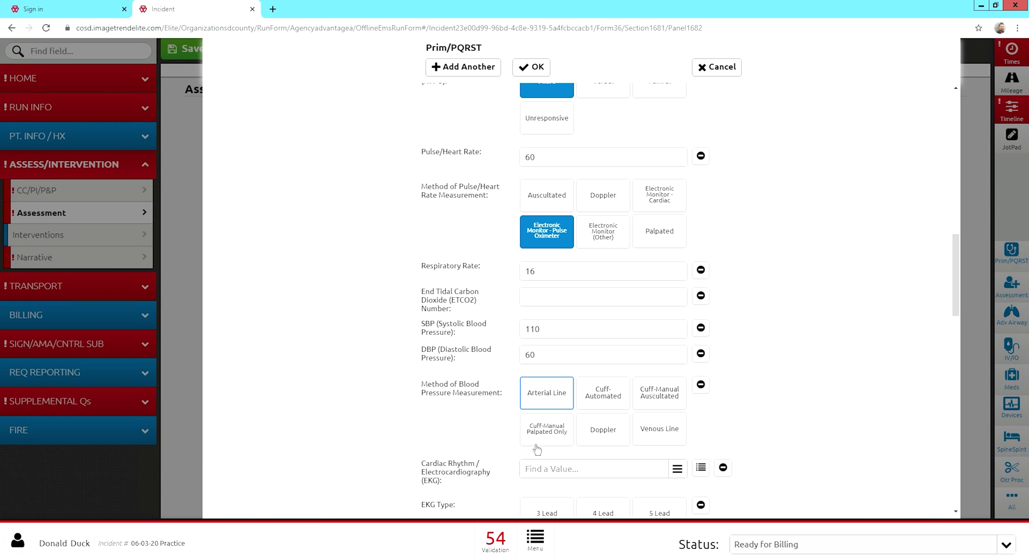
click(681, 407)
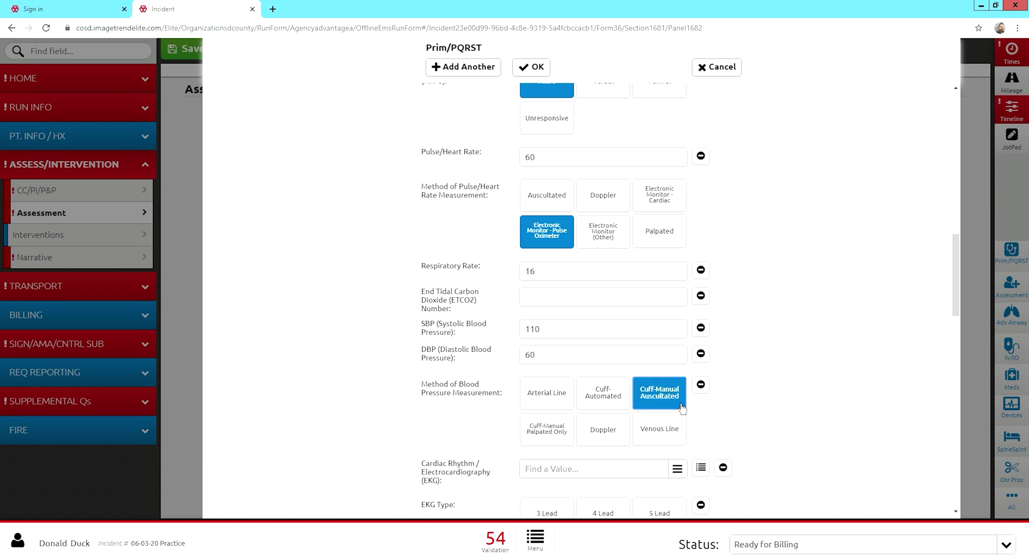
scroll(707, 388, down, 5)
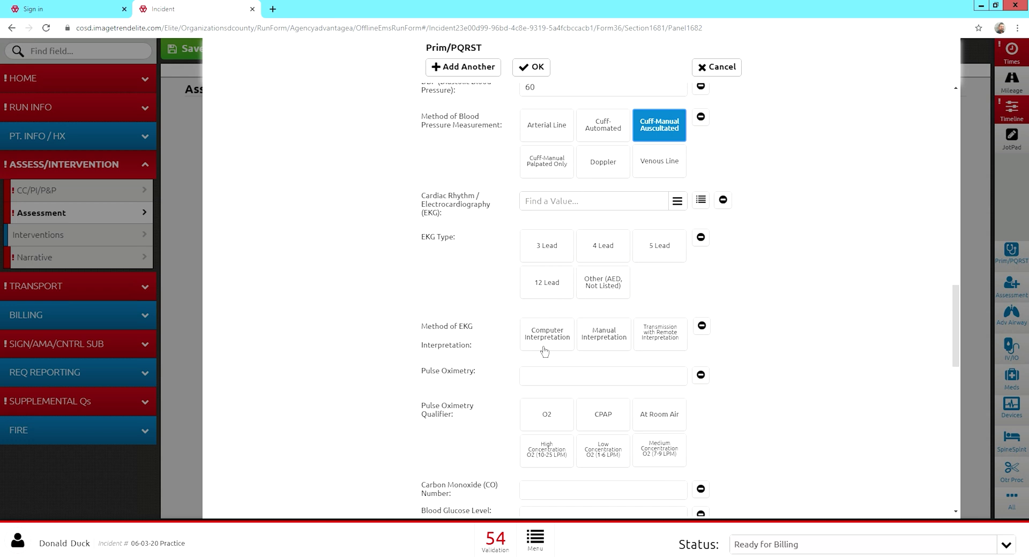
click(547, 378)
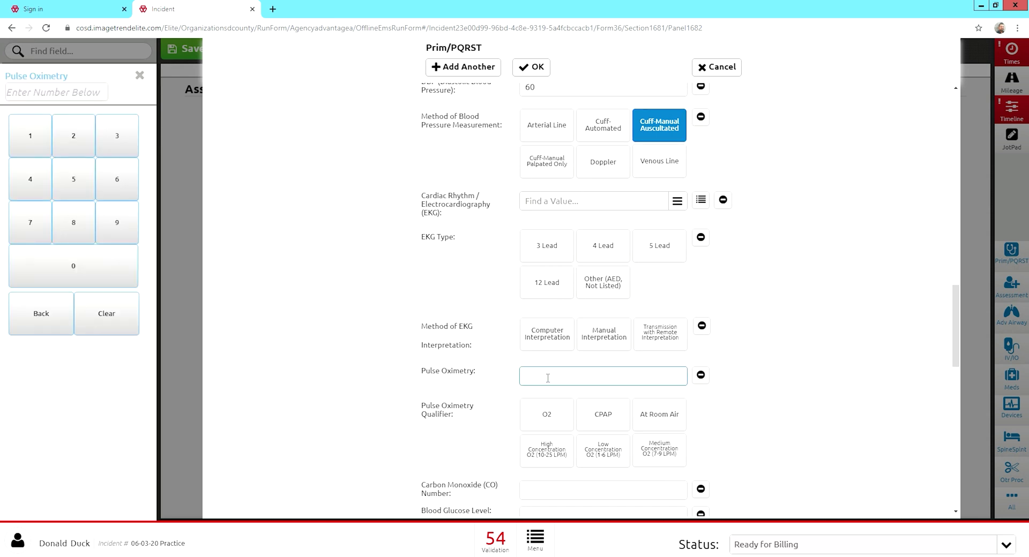
text(95)
key(Tab)
scroll(509, 386, down, 2)
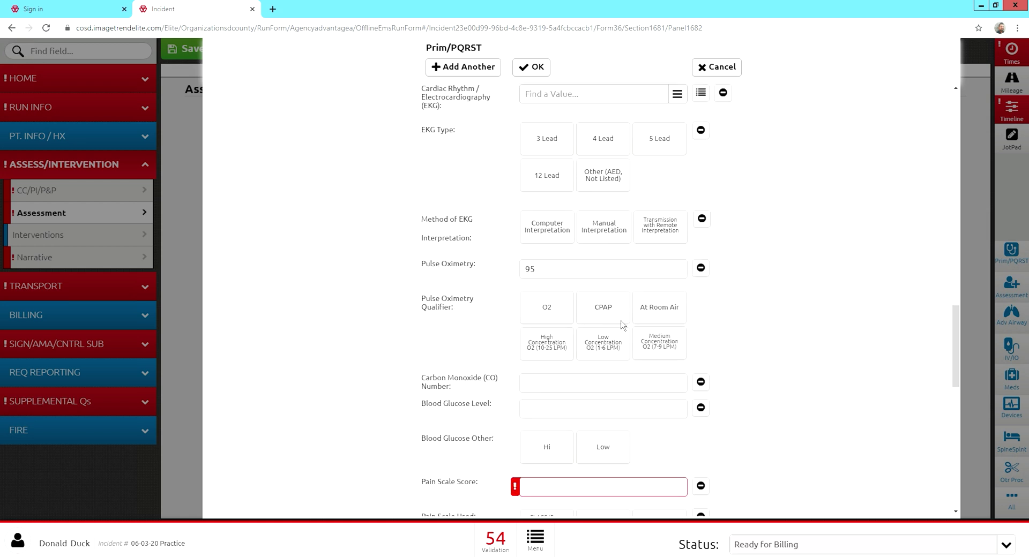
click(560, 315)
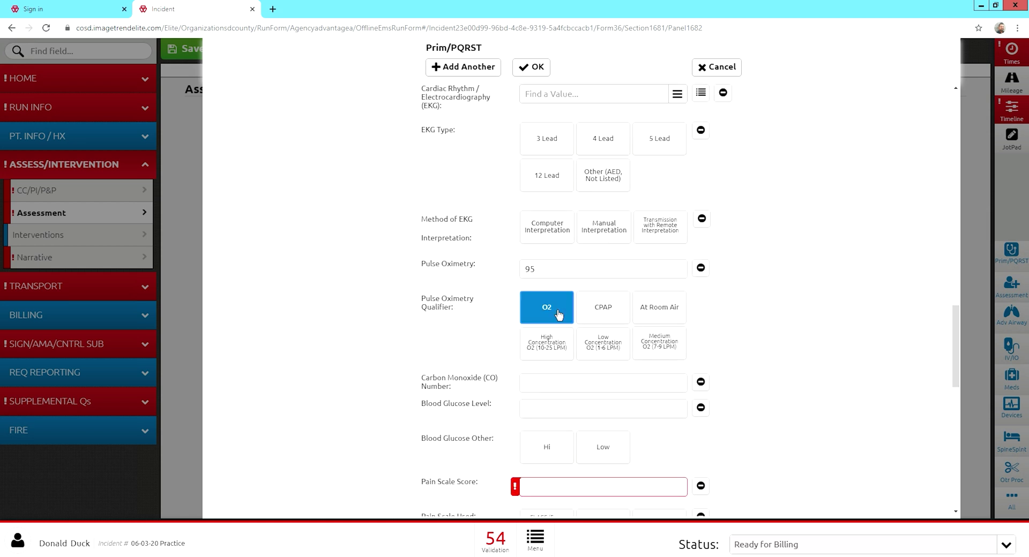
Enter blood glucose 90 and pain score 0 on the Numeric (0-10) scale.
click(553, 413)
scroll(501, 410, down, 2)
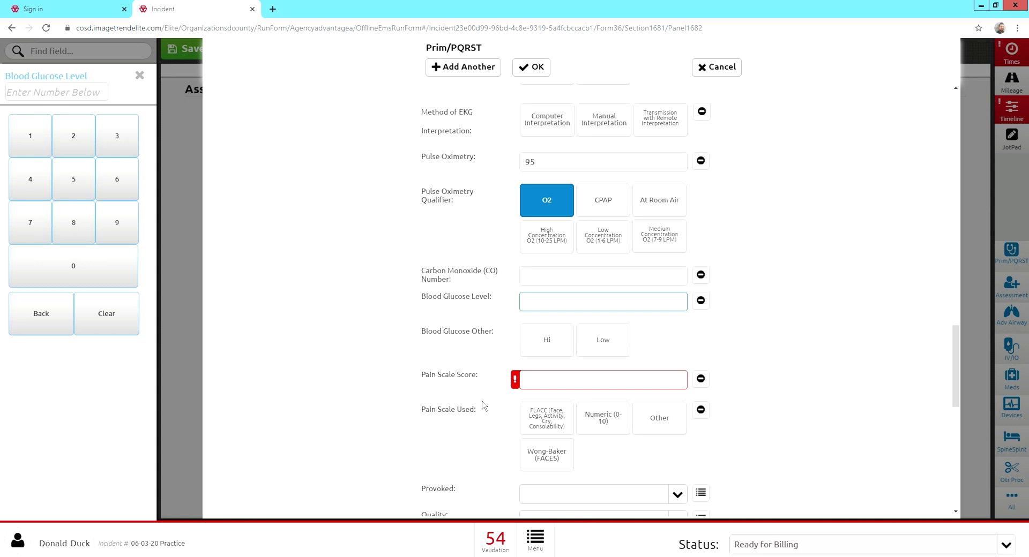
text(90)
click(483, 378)
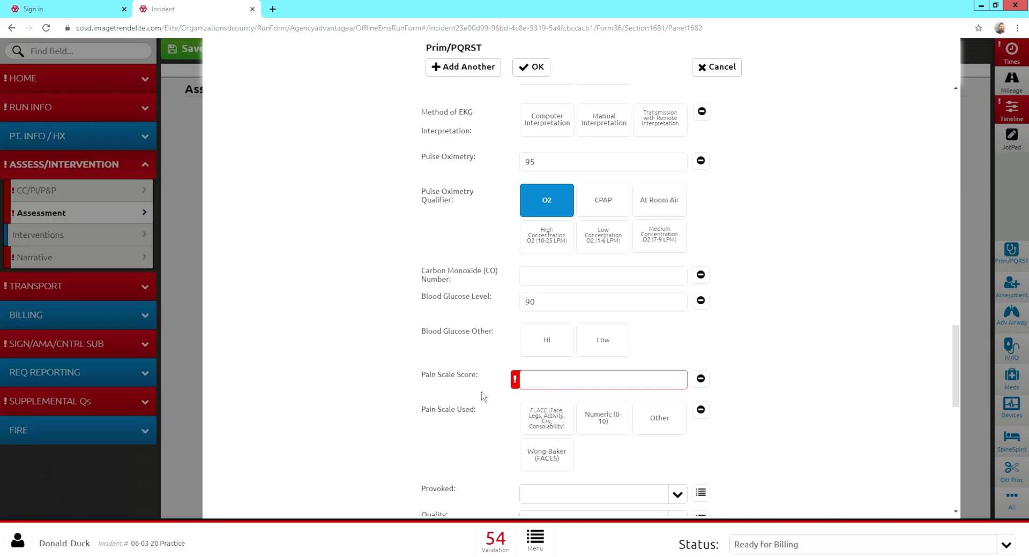
click(540, 385)
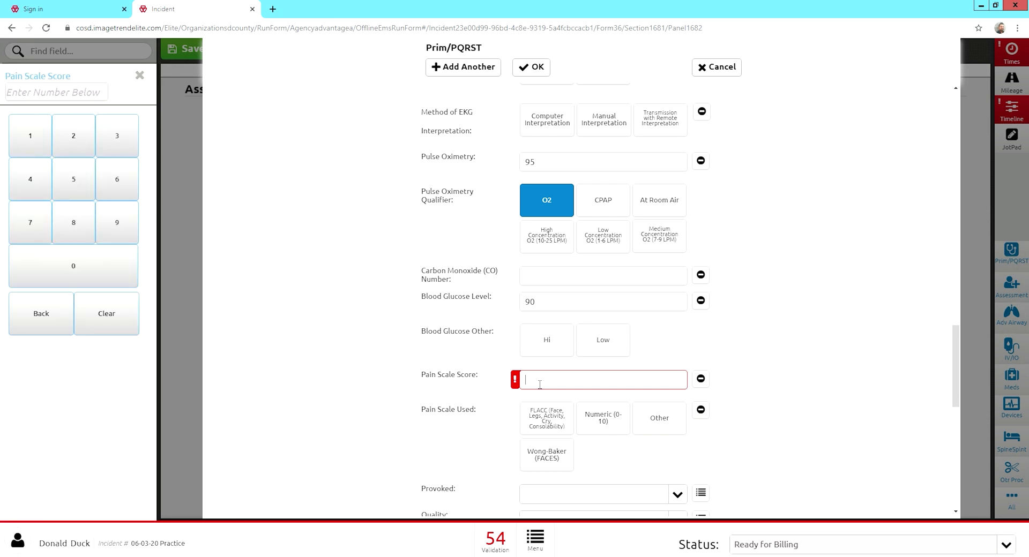
text(0)
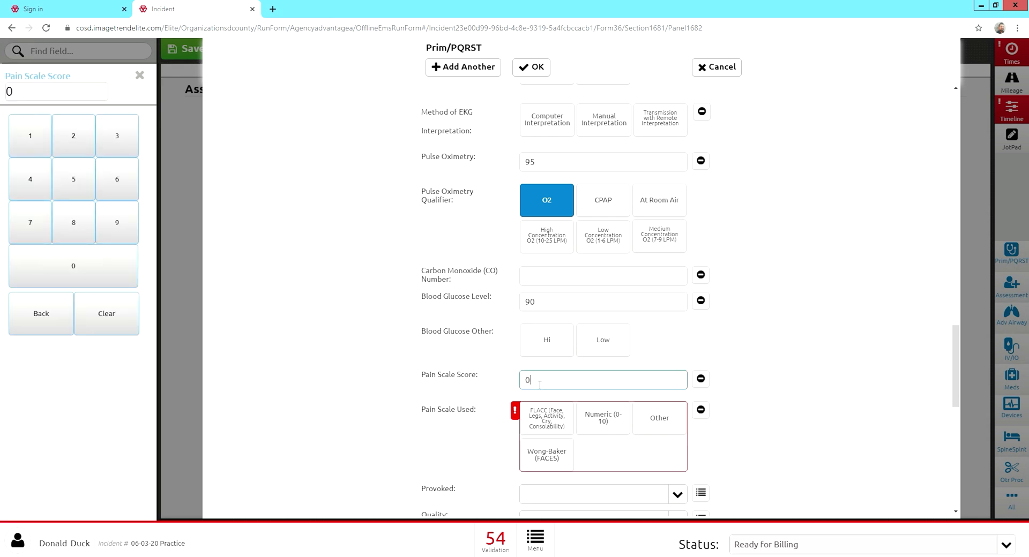
click(619, 429)
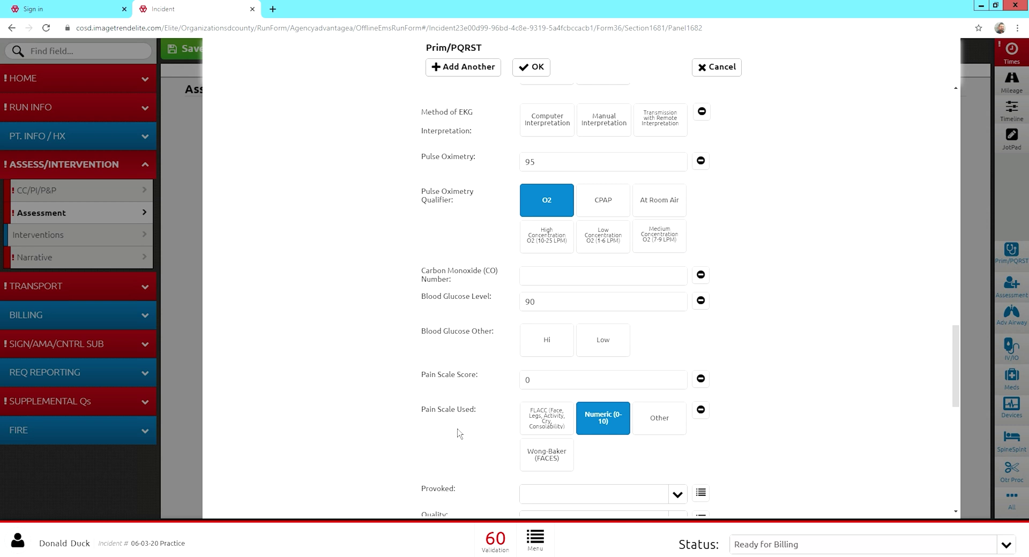
scroll(457, 433, down, 2)
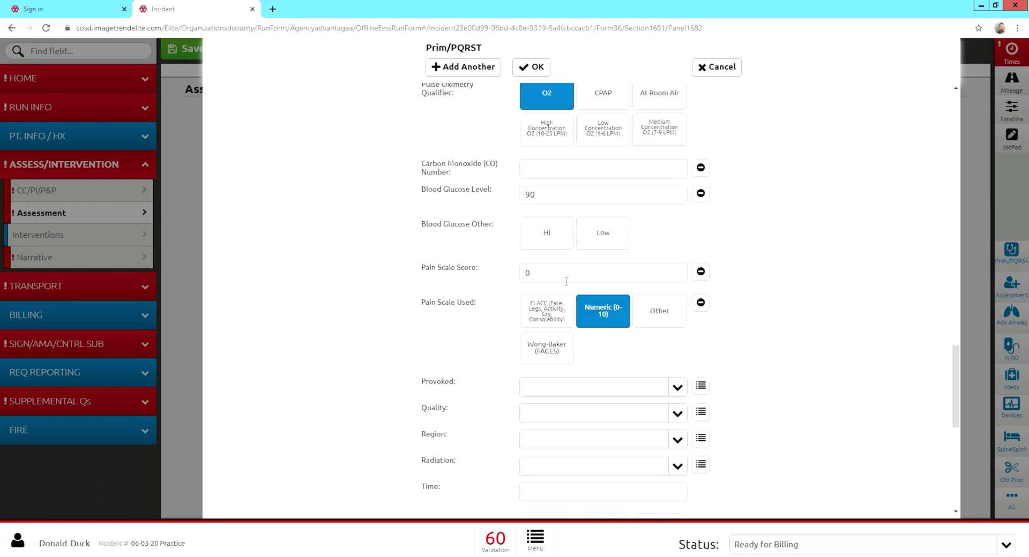
click(704, 273)
click(467, 320)
scroll(473, 361, down, 6)
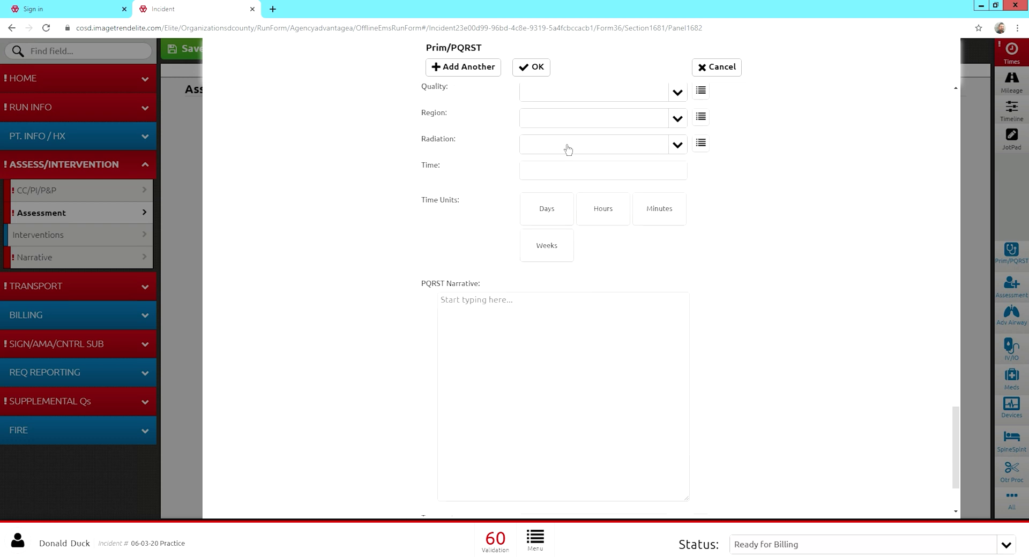
scroll(568, 150, up, 2)
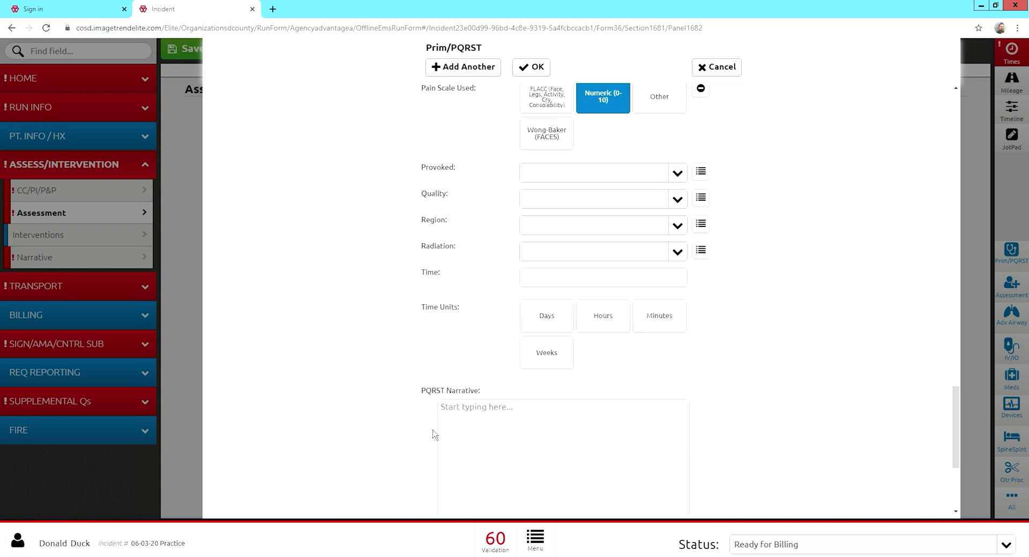
scroll(515, 354, down, 4)
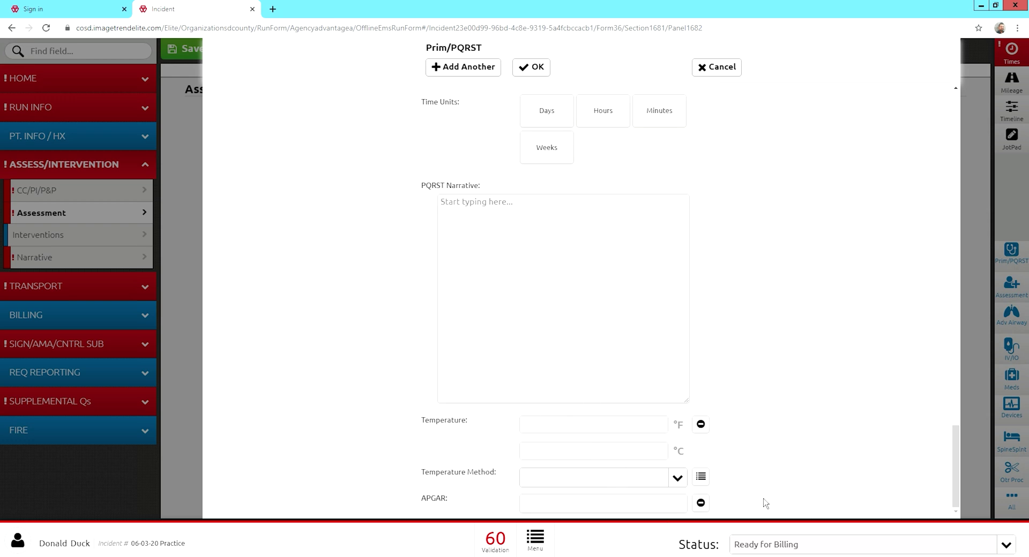
scroll(621, 245, up, 4)
scroll(621, 245, up, 2)
Save the Prim/PQRST vitals entry and start a new Secondary Assessment.
click(534, 67)
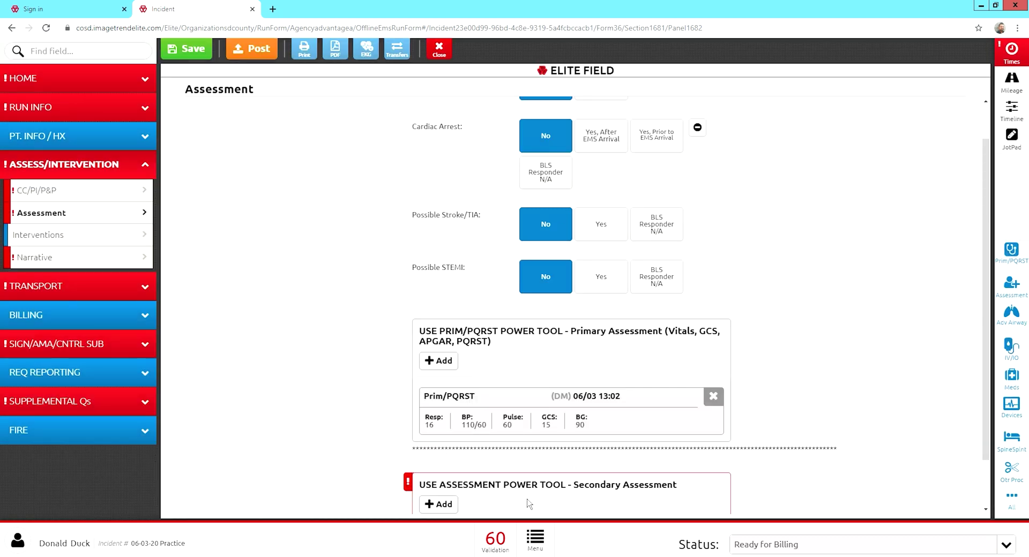
scroll(557, 480, down, 1)
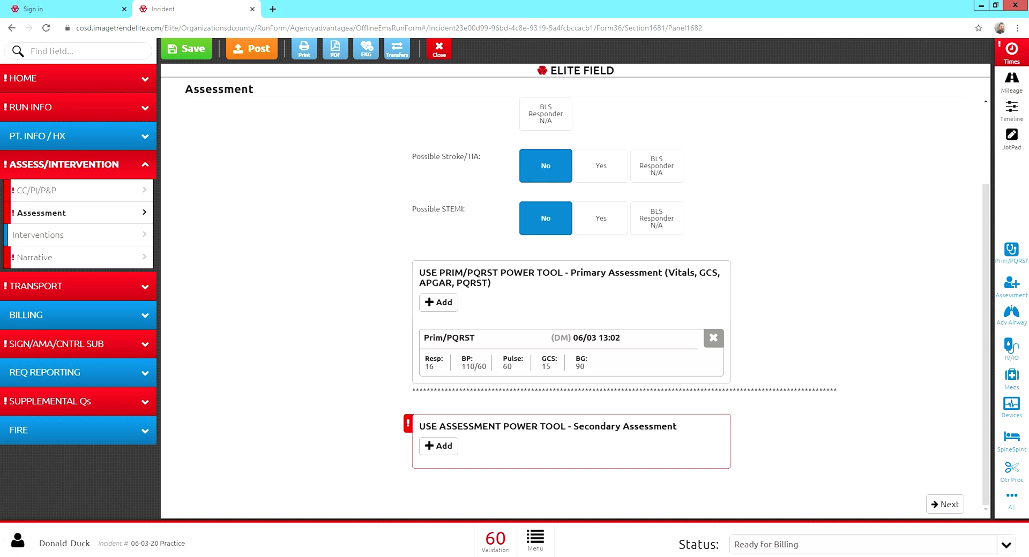
click(1021, 291)
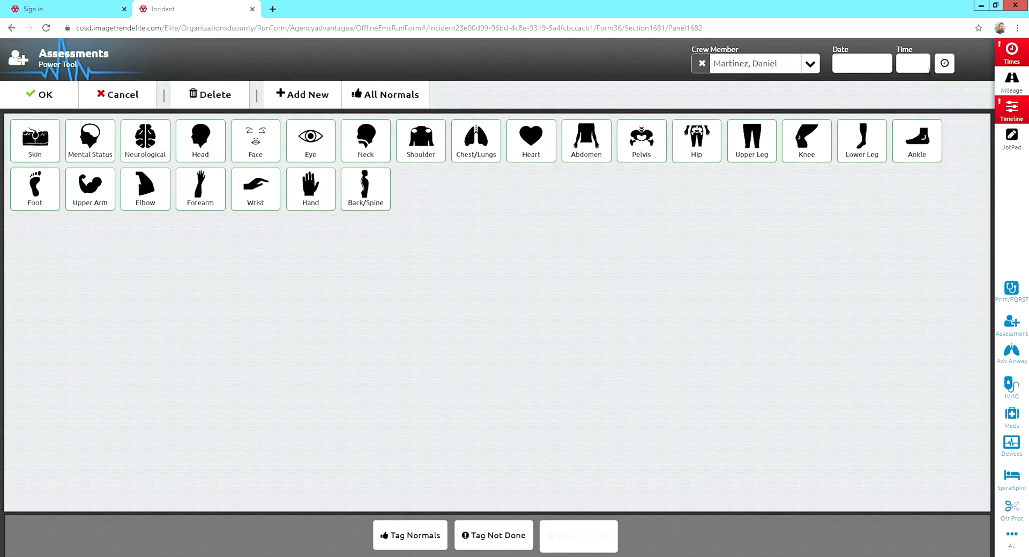
Stamp the secondary assessment 6/3/2020 13:04, mark all body parts normal, and un-normal Chest/Lungs.
click(944, 64)
click(927, 64)
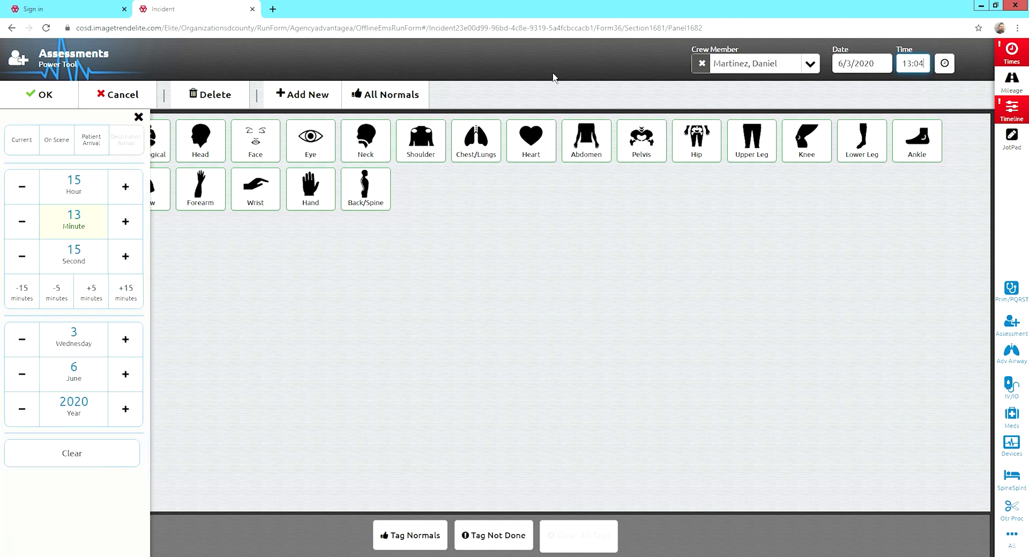
click(139, 118)
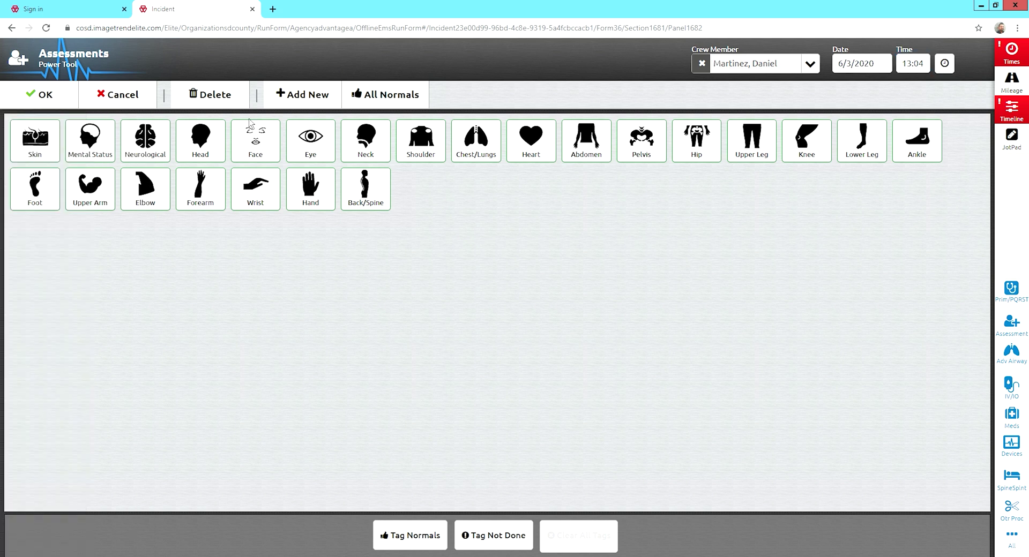
click(375, 105)
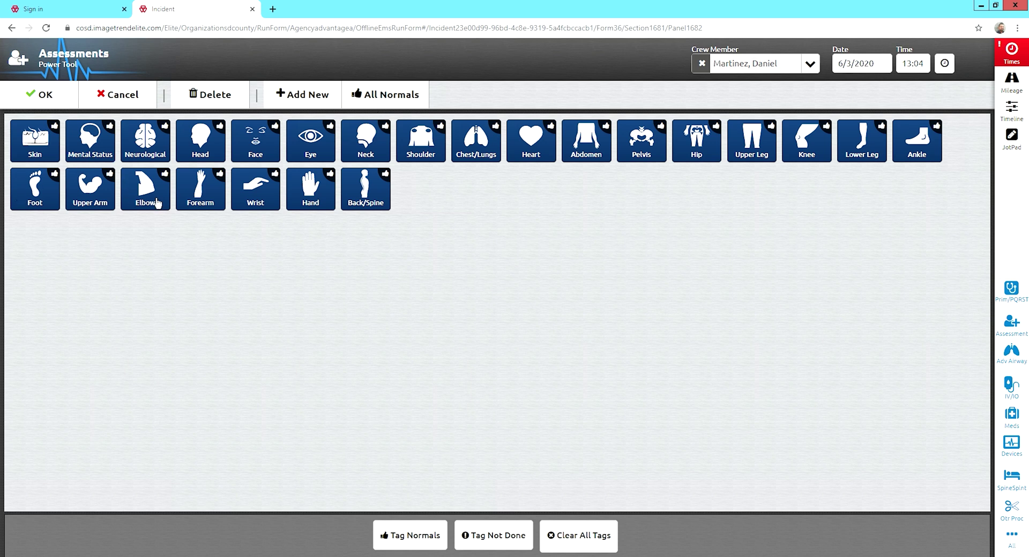
click(458, 155)
click(544, 161)
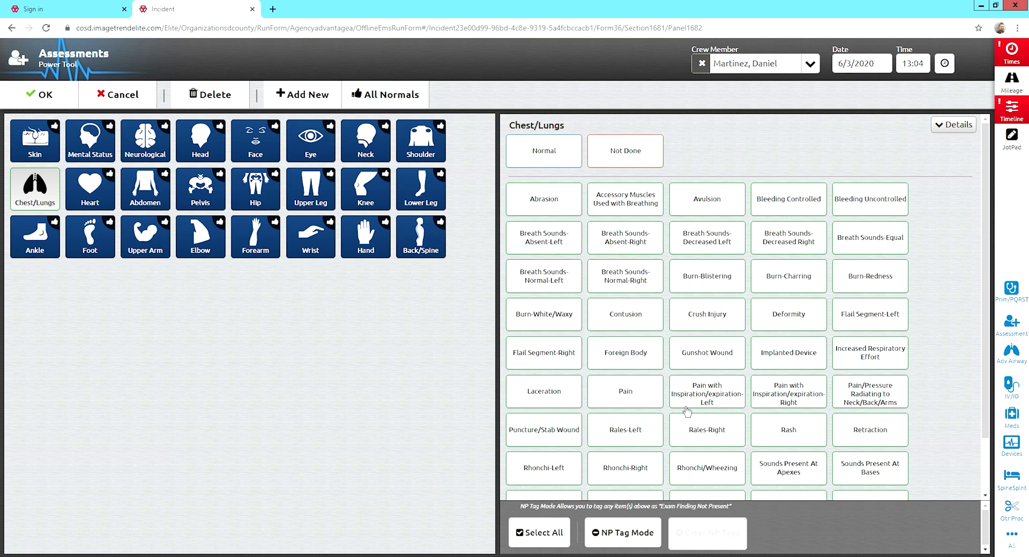
Record chest findings Pain, Rhonchi-Right, Rhonchi/Wheezing and Wheezing-Expiratory - Left.
click(624, 403)
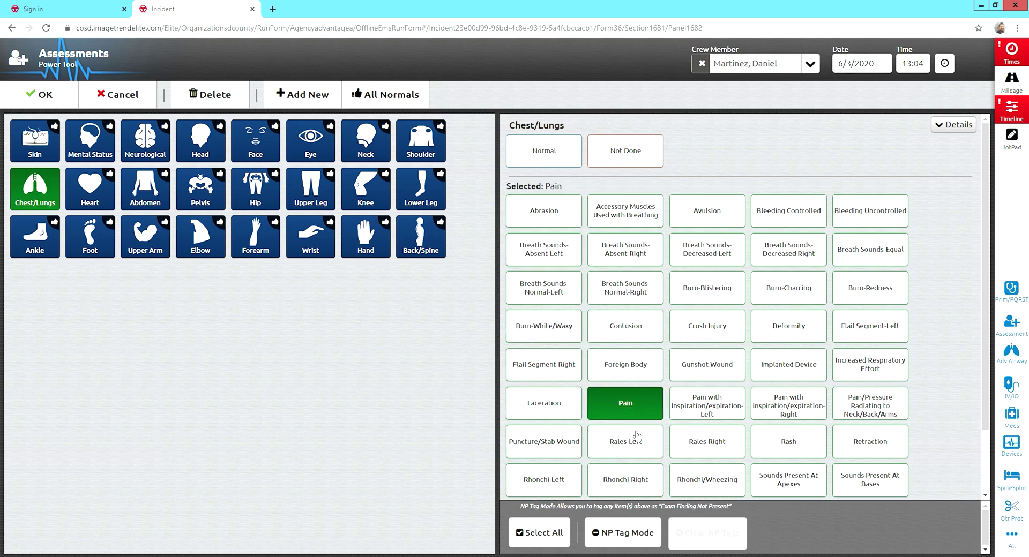
scroll(638, 436, down, 1)
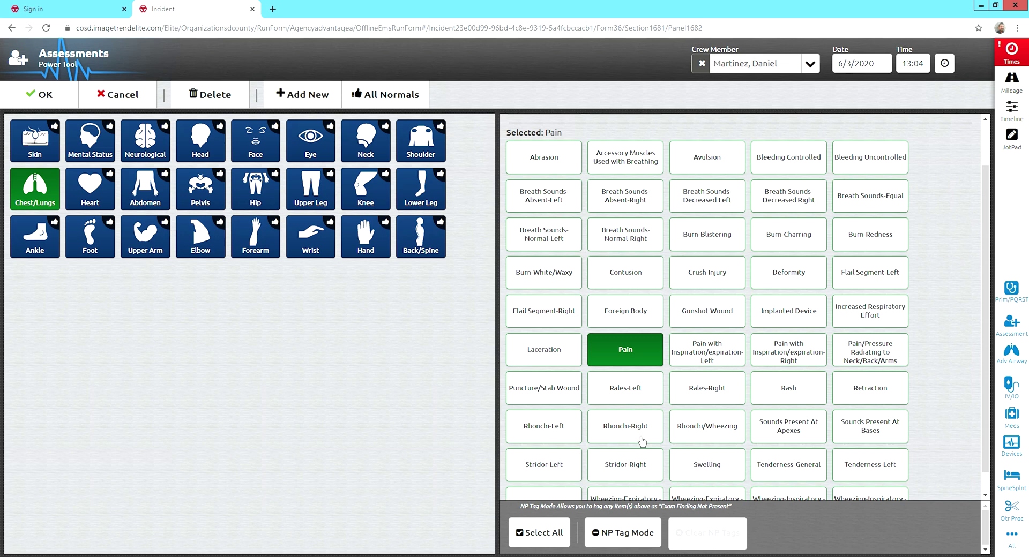
click(649, 441)
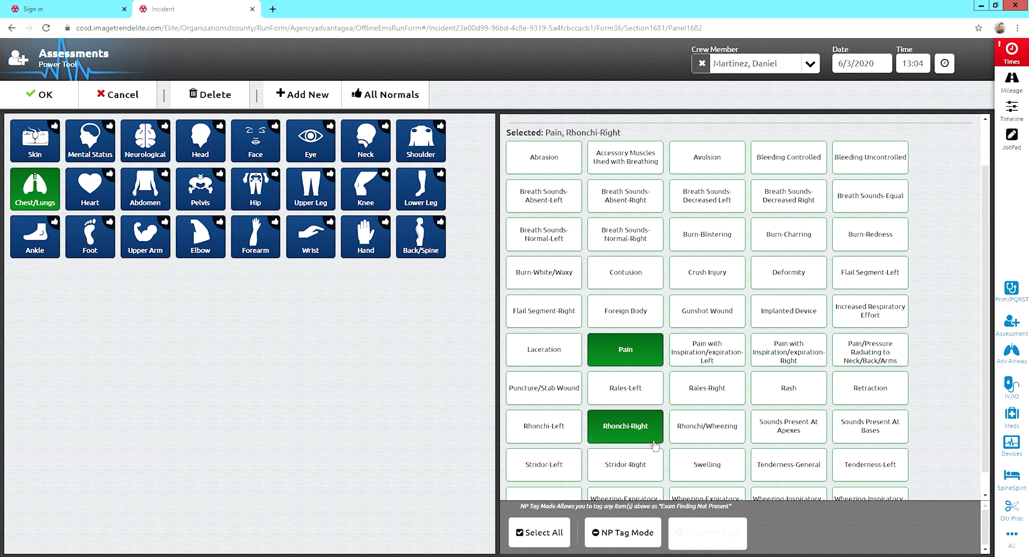
click(741, 437)
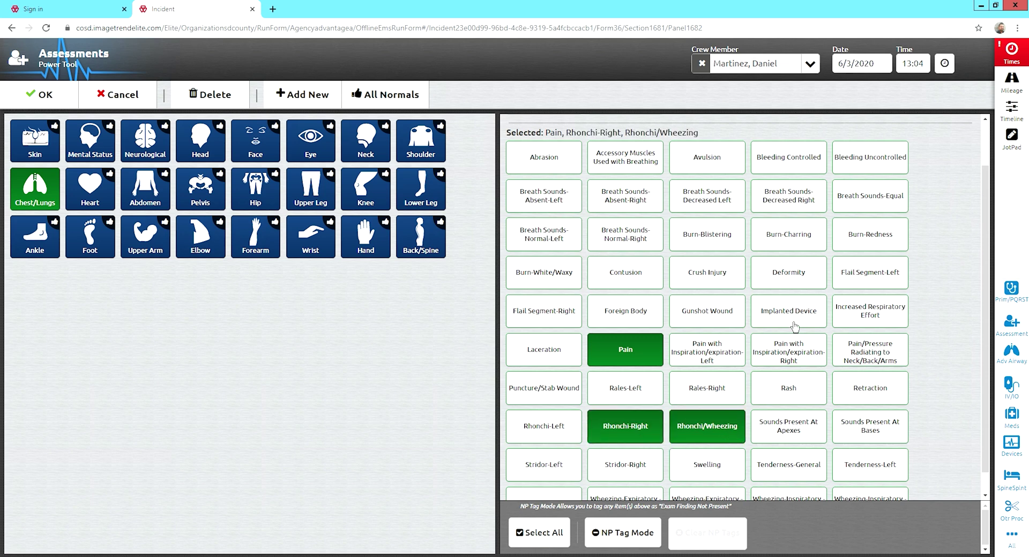
scroll(795, 327, down, 1)
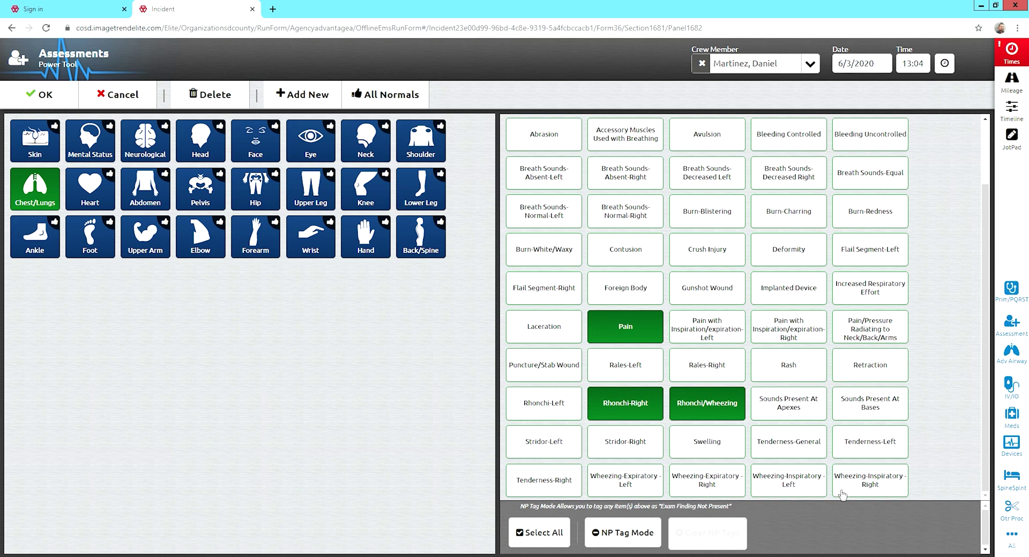
click(703, 494)
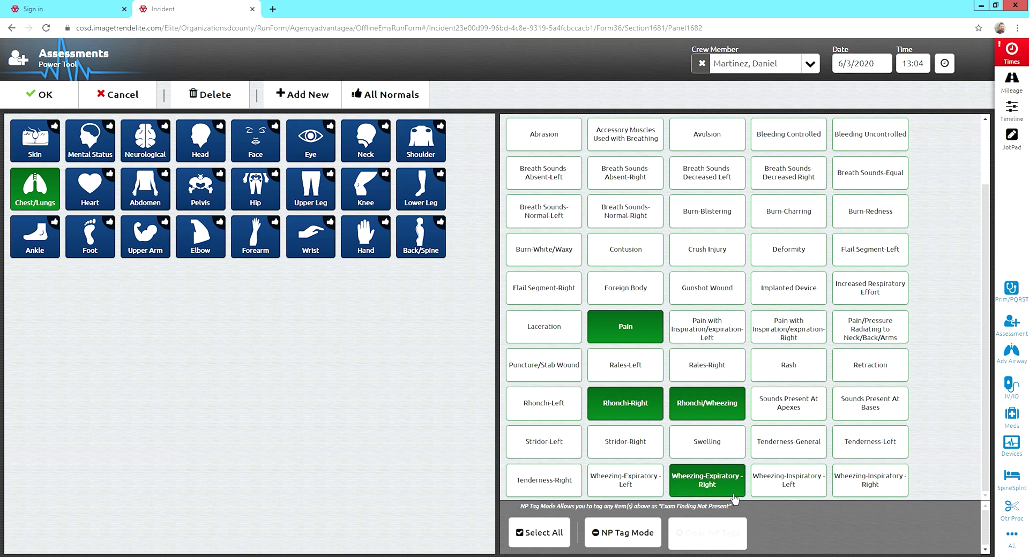
click(698, 494)
click(625, 490)
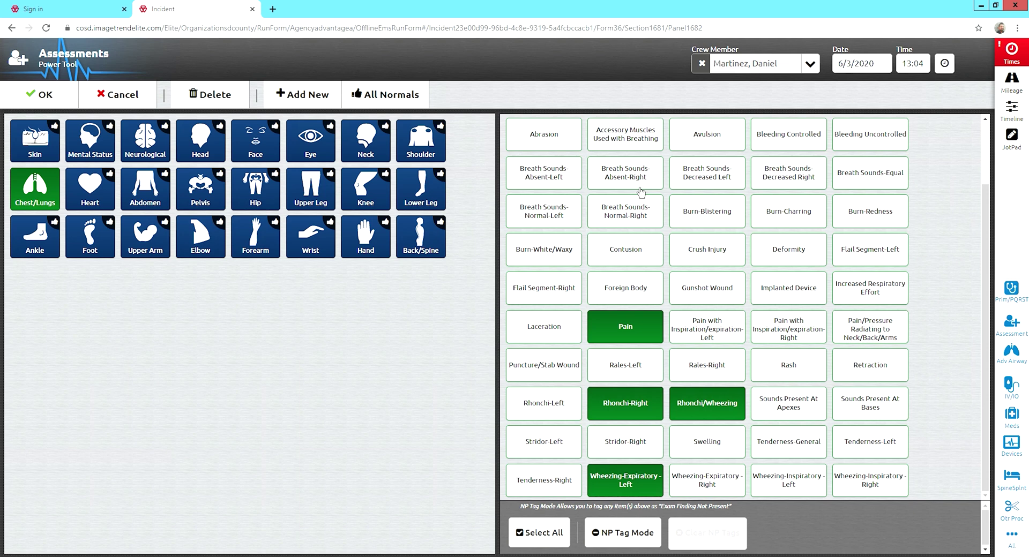
scroll(641, 192, up, 2)
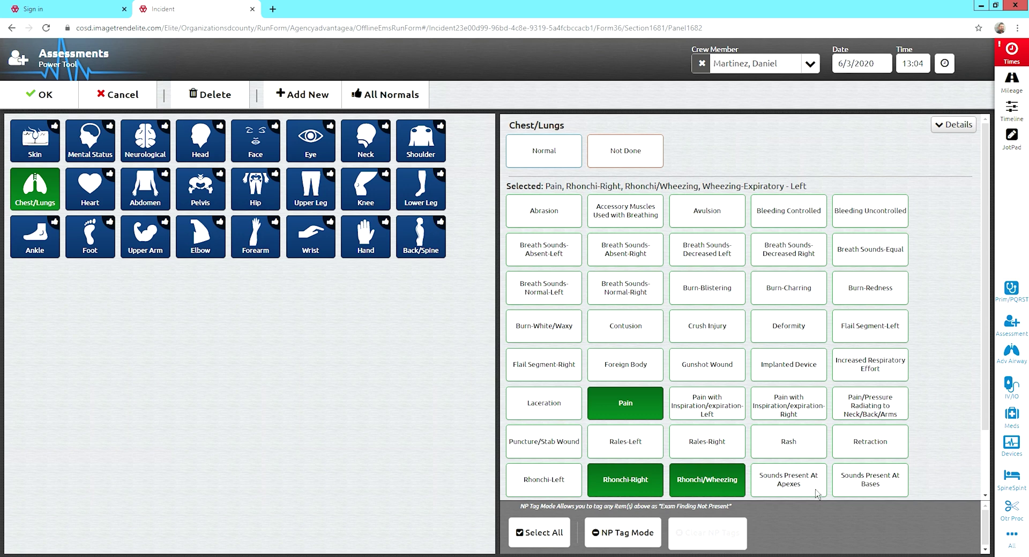
Leave the Chest/Lungs details note empty and move on to the Forearm.
click(947, 135)
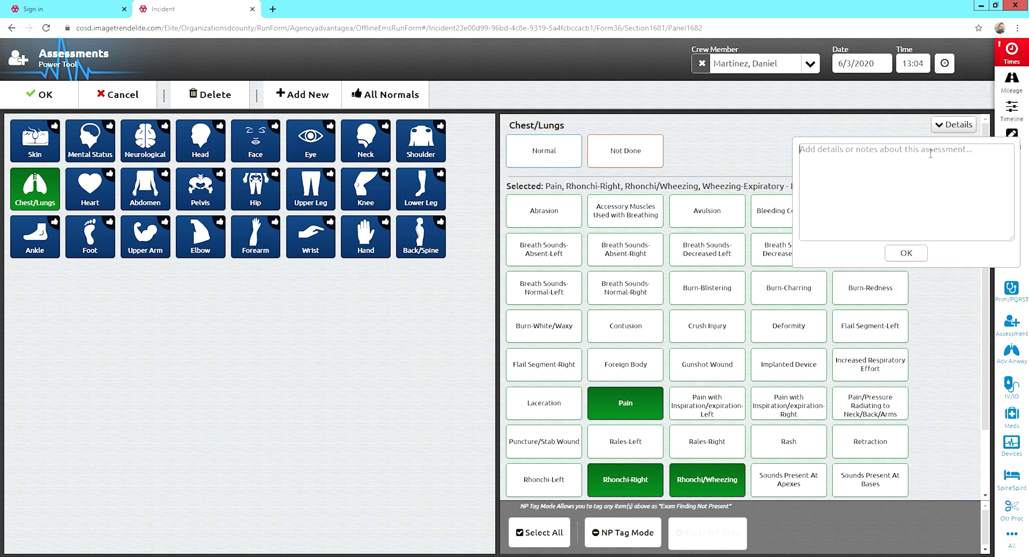
click(917, 257)
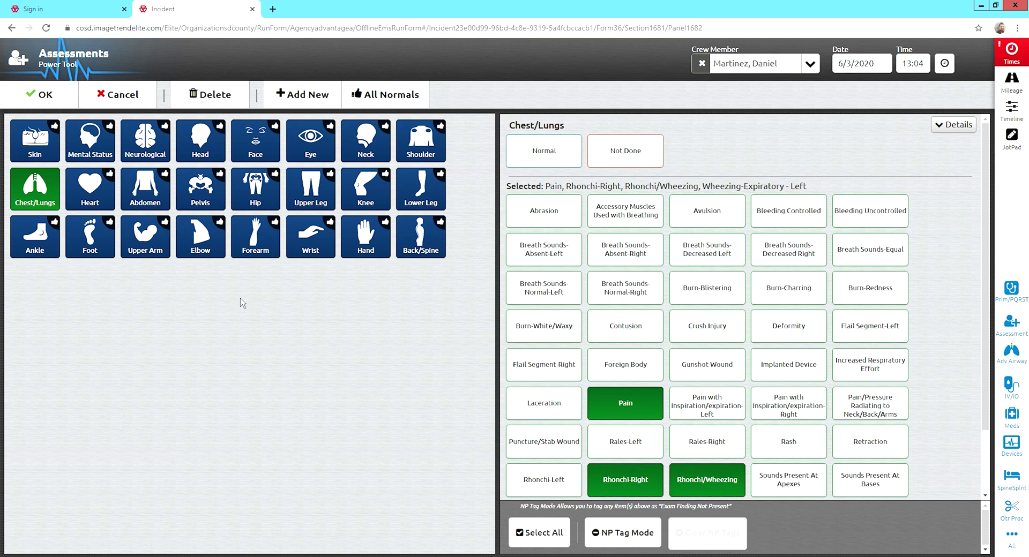
click(259, 237)
Clear Normal on the right forearm and note 'Saline lock Right FA, Intact, no bleeding or obvious signs of infection.'.
click(622, 166)
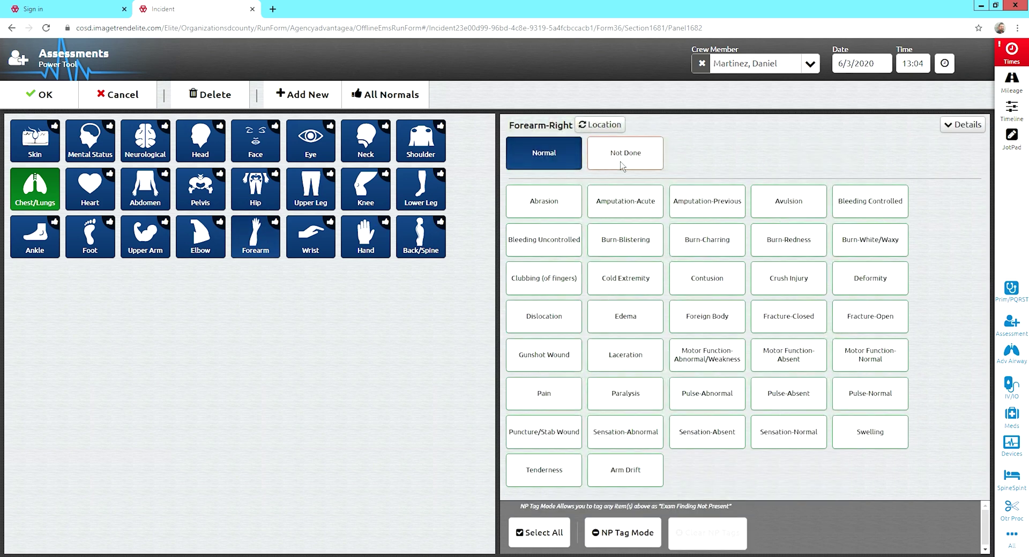
click(544, 161)
click(544, 163)
click(545, 164)
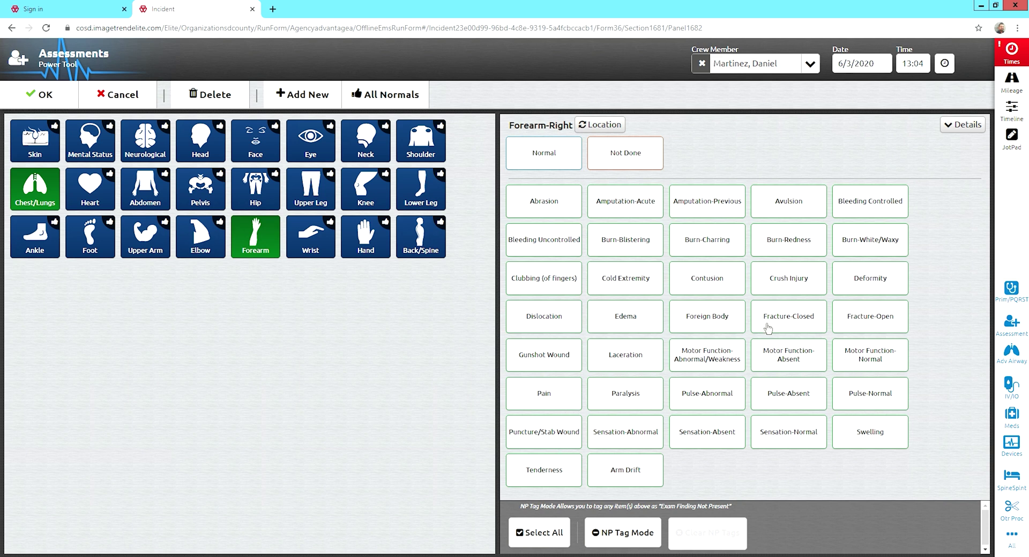
click(981, 131)
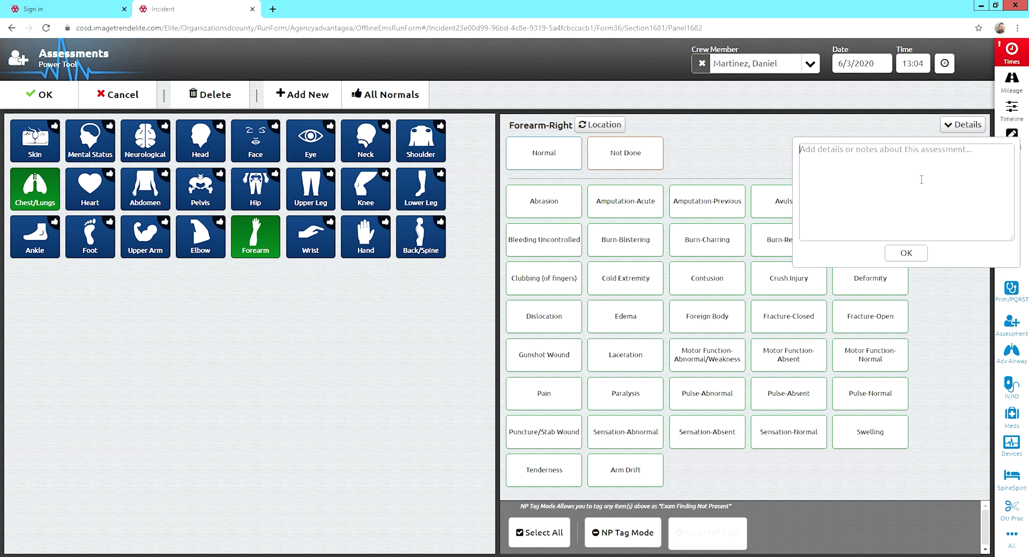
text(Saline lock Rig)
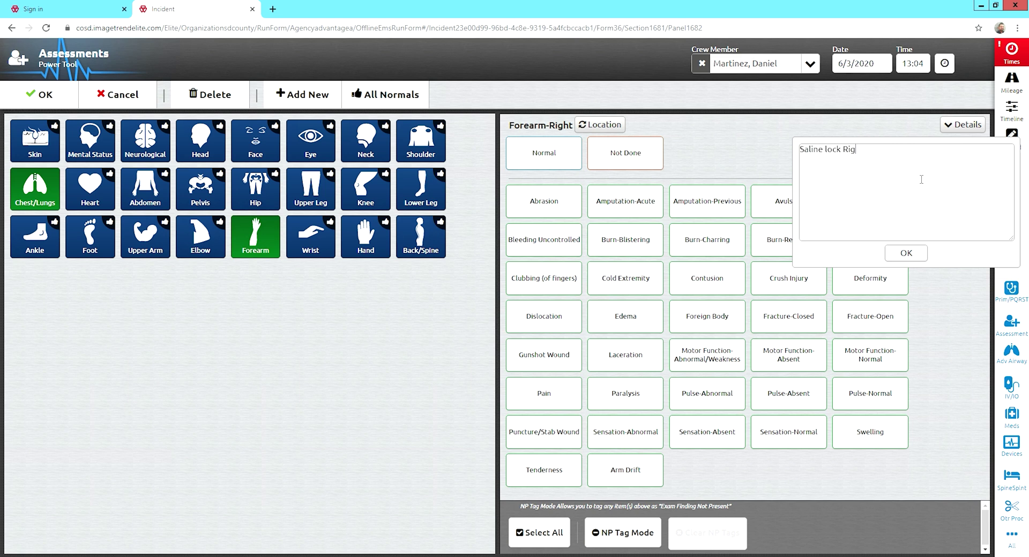
text(ht FA, Intact, no bleeding or obvious signs of infection.)
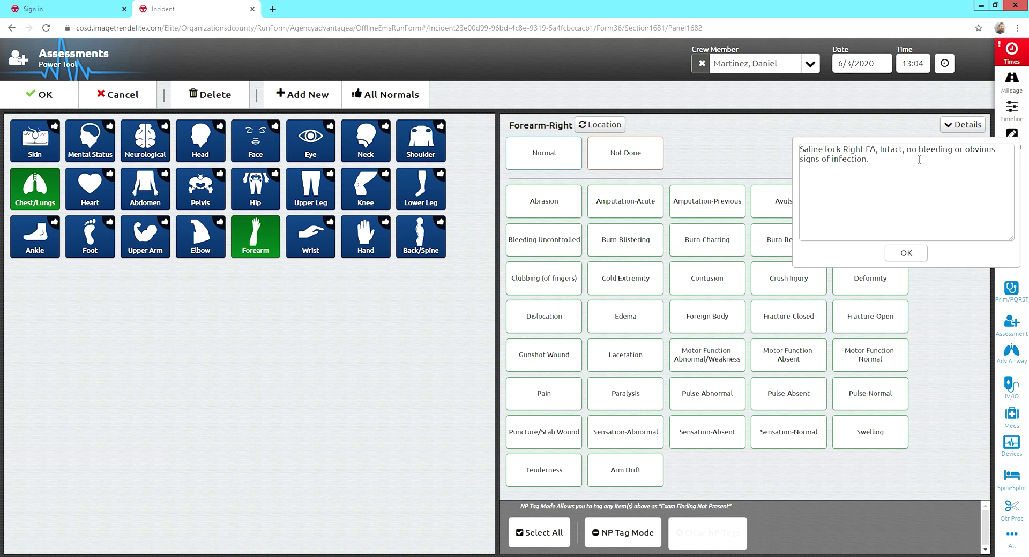
click(910, 259)
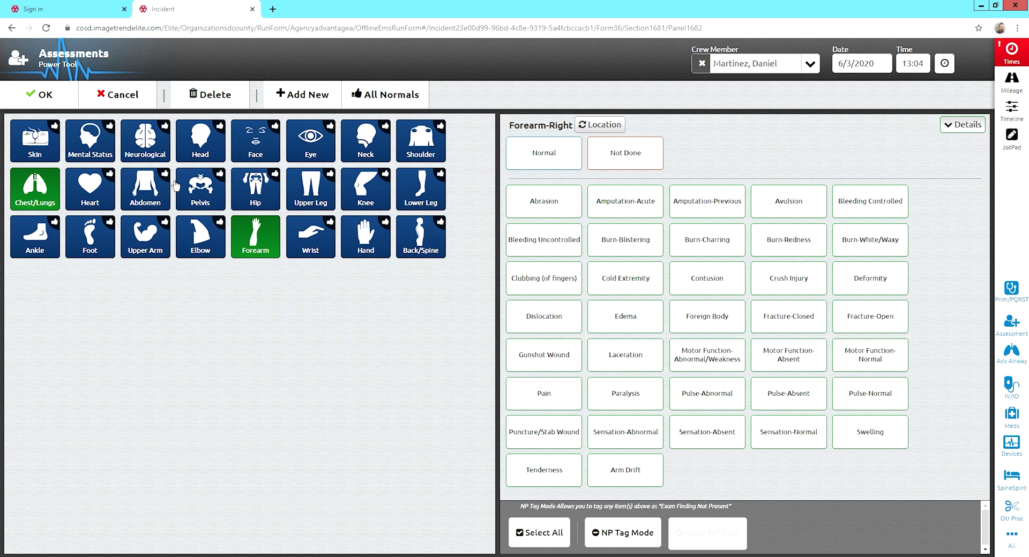
click(207, 199)
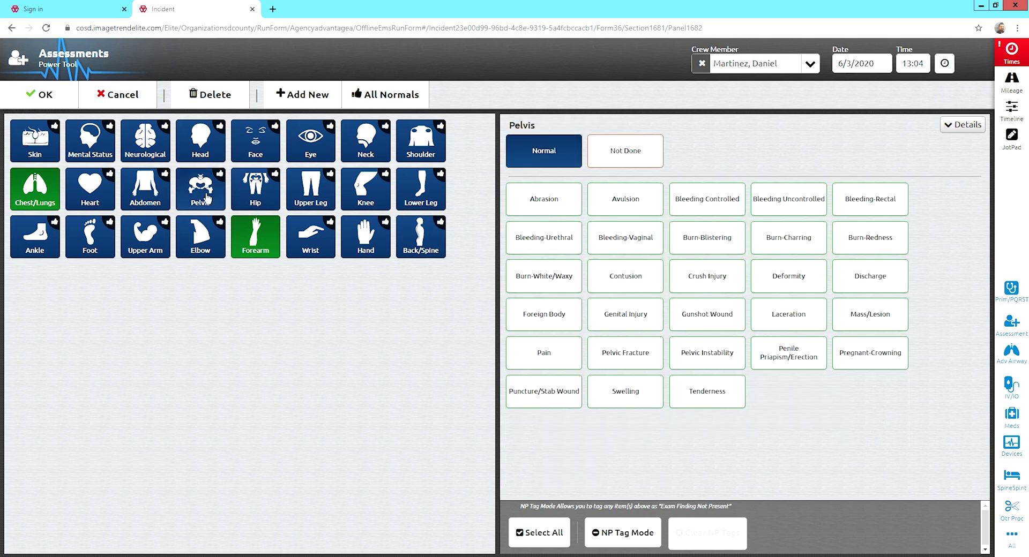
Add a pelvis note about the foley draining 400 cc dark yellow fluid, reported to RN, and clear Normal.
click(207, 202)
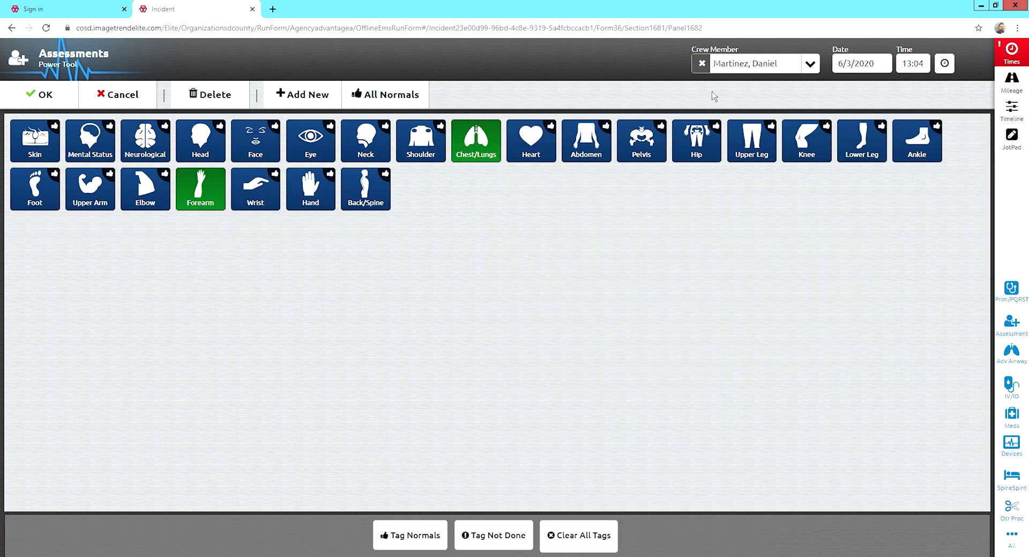
click(631, 150)
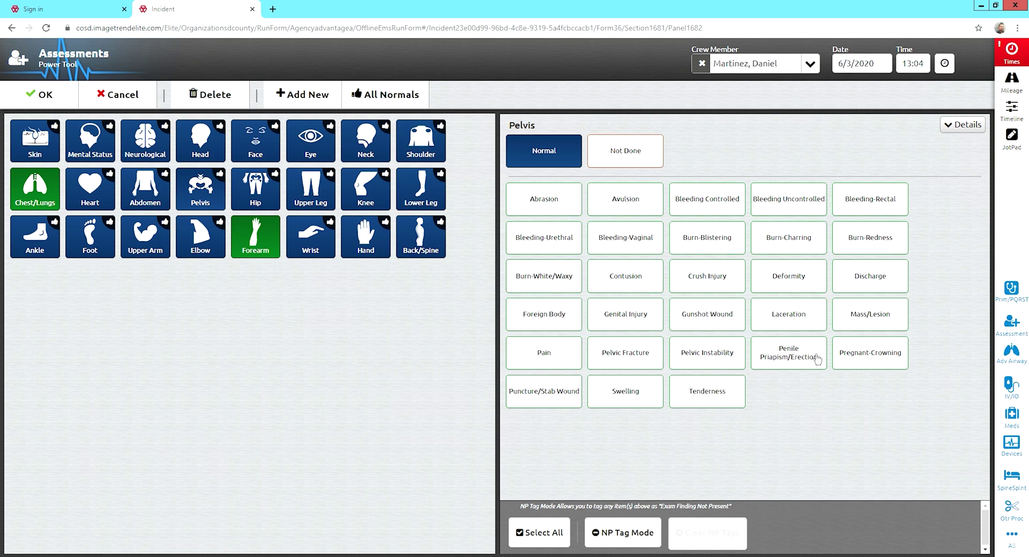
click(978, 128)
text(Pt has a foley.)
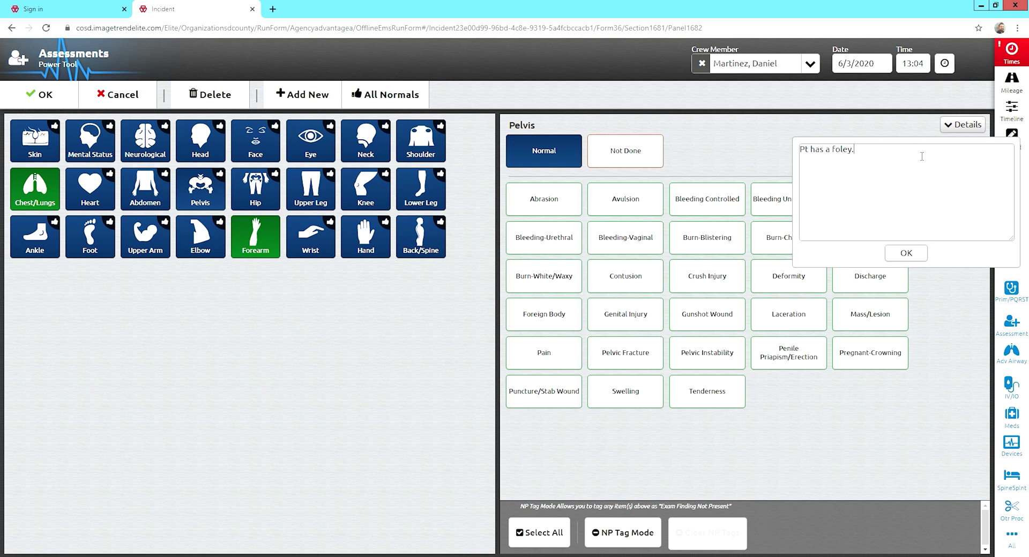
text(  Foley ws)
text(cc dark yellow fluid.)
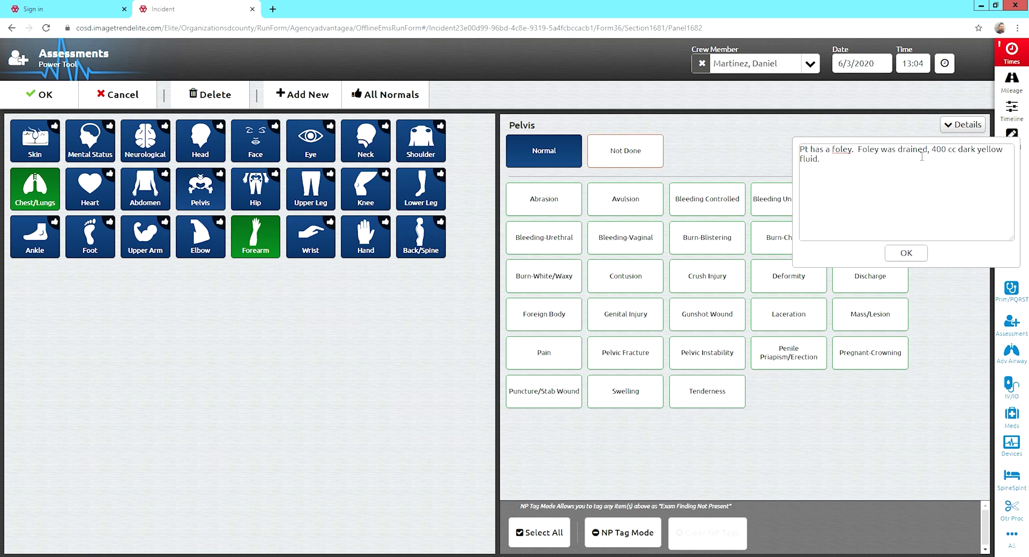
text(  Reported to RN,.)
click(906, 255)
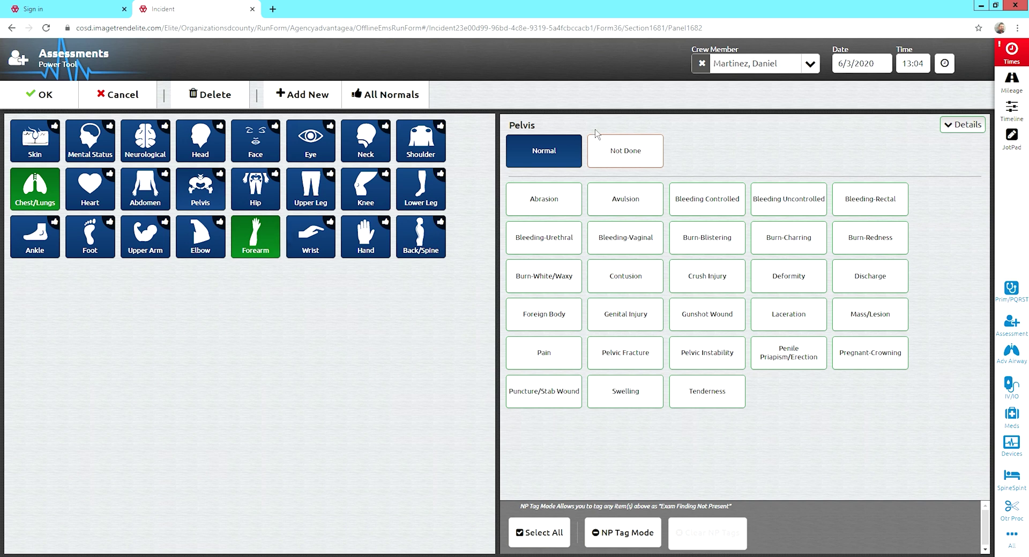
click(557, 154)
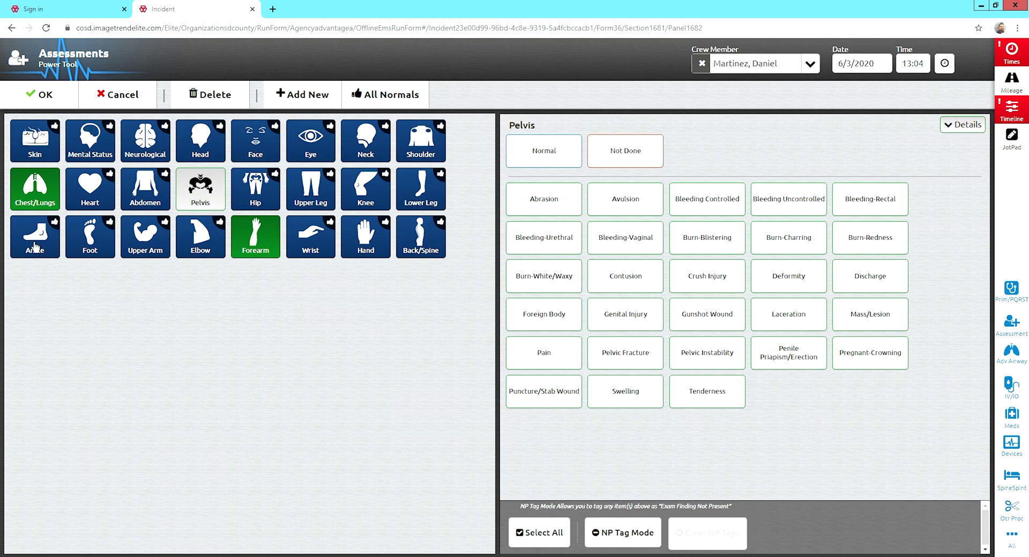
Leave Mental Status without the Confused finding.
click(94, 144)
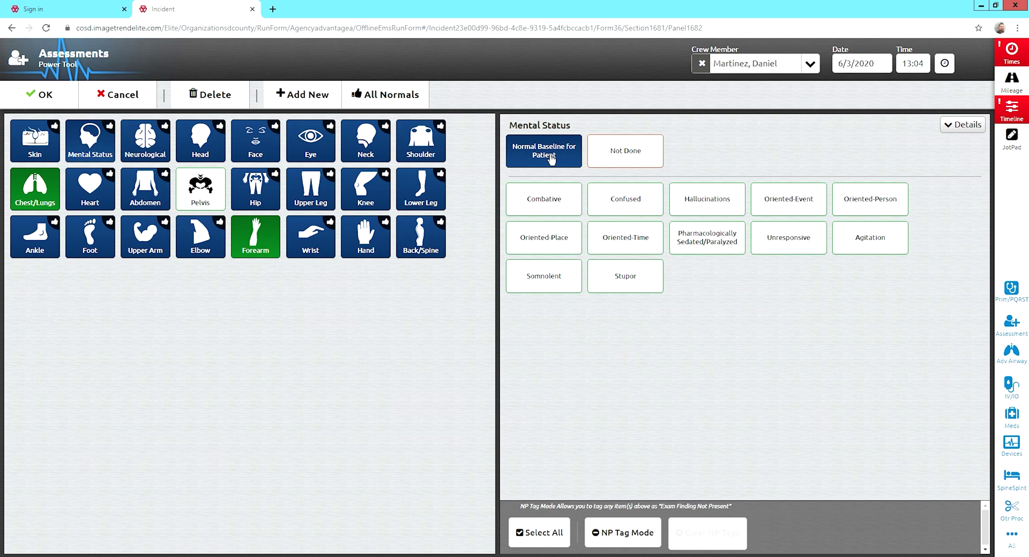
click(648, 208)
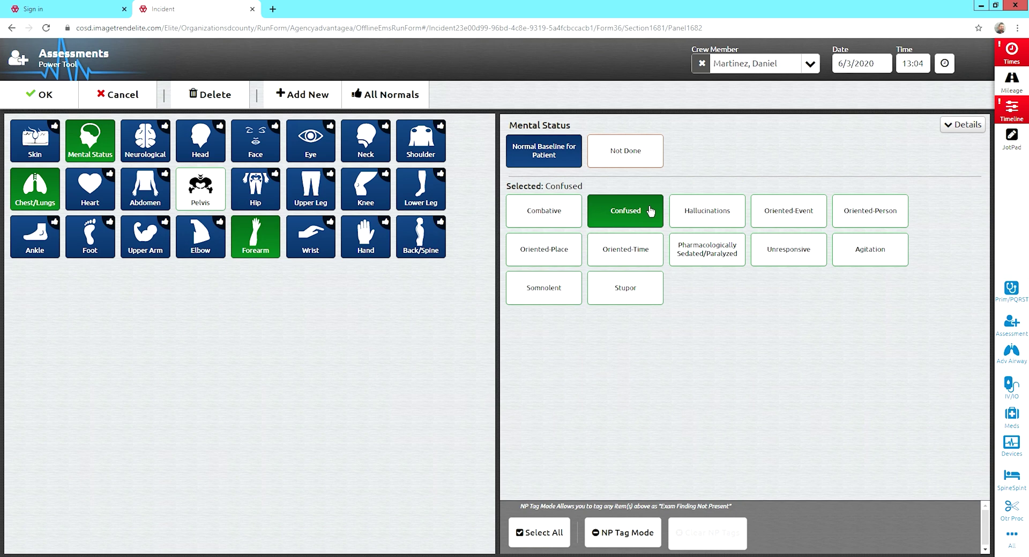
click(645, 217)
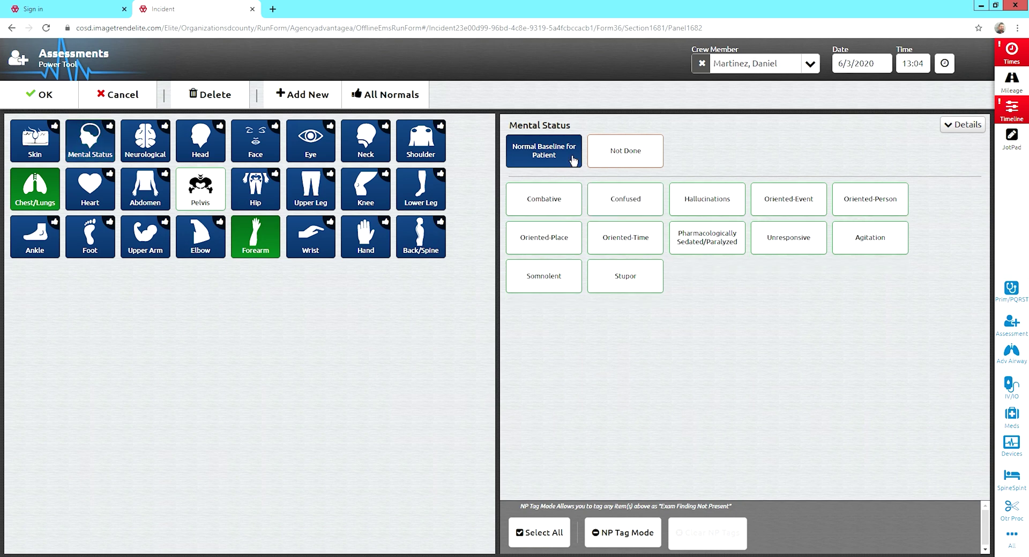
Select the Left Lower Quadrant location in the Abdomen exam.
click(157, 150)
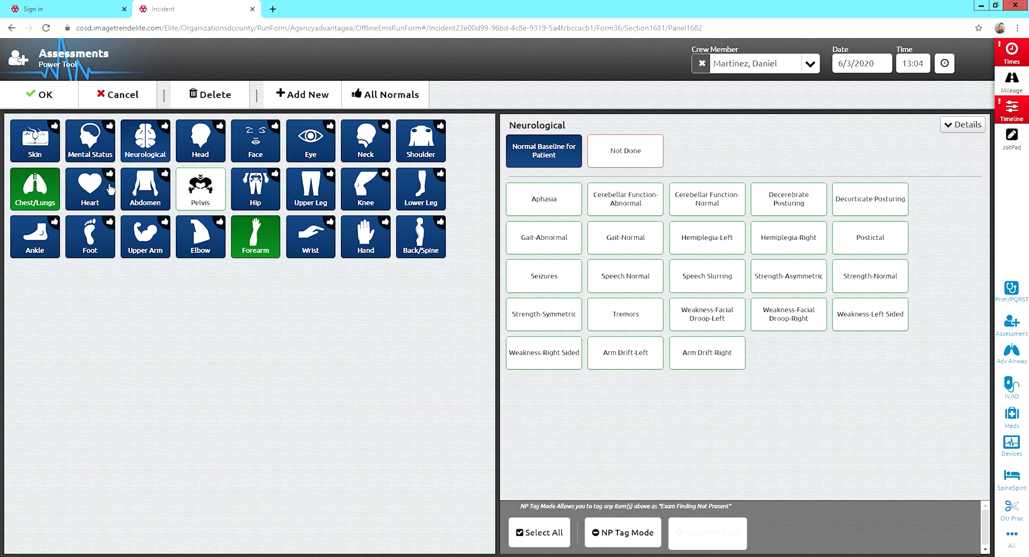
click(145, 201)
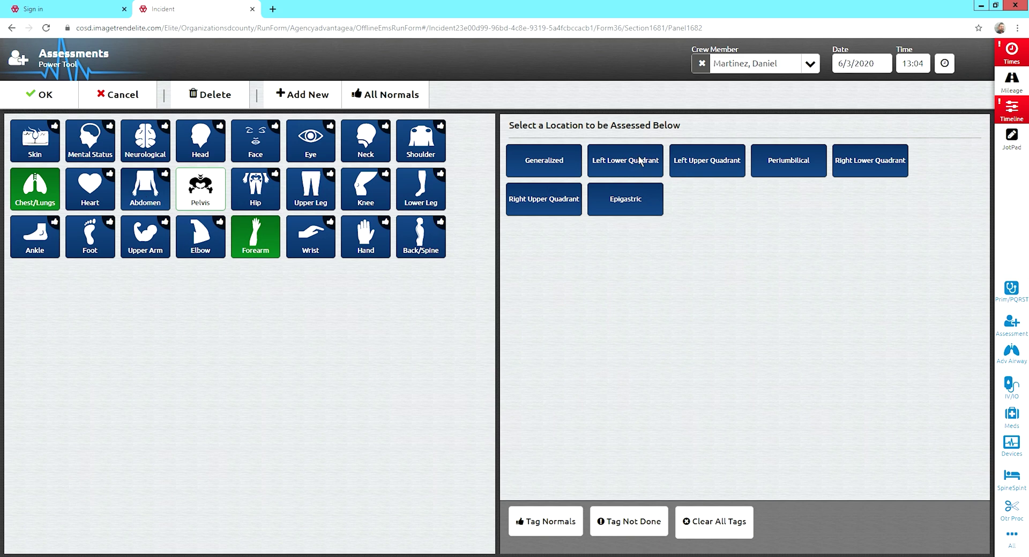
click(640, 162)
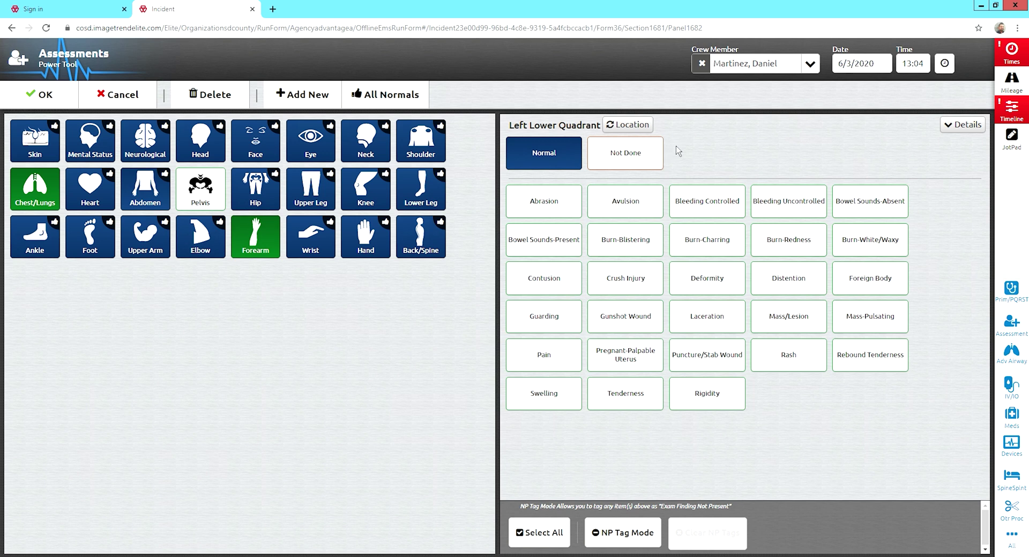
Return to the Assessment form and reopen the Head-to-Toe Assessment for editing.
click(45, 96)
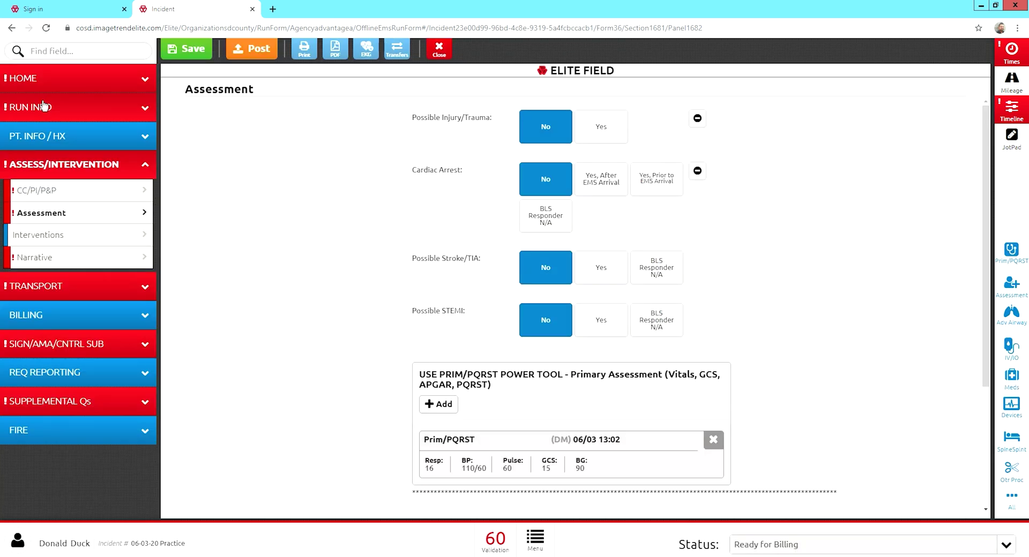
scroll(488, 312, down, 3)
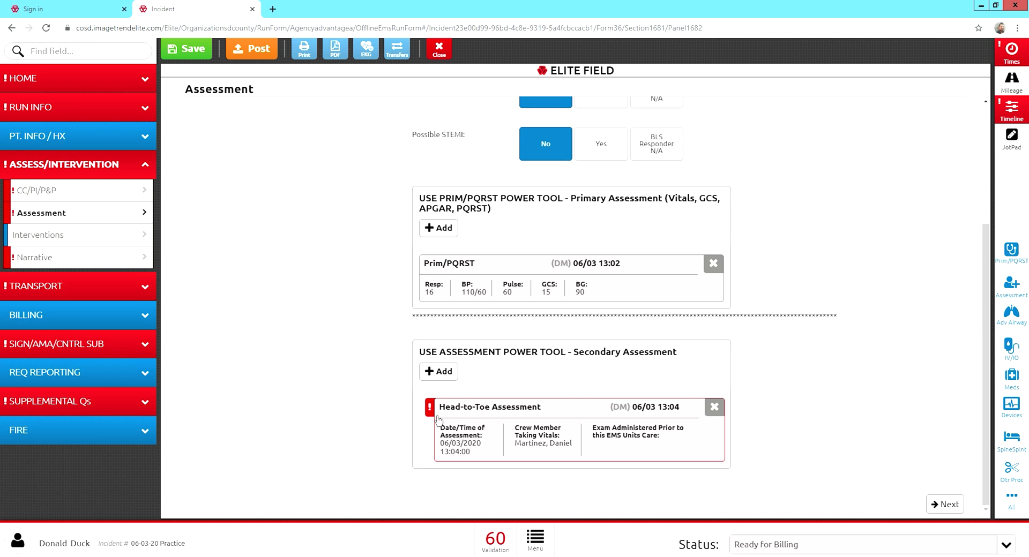
mouse_move(431, 410)
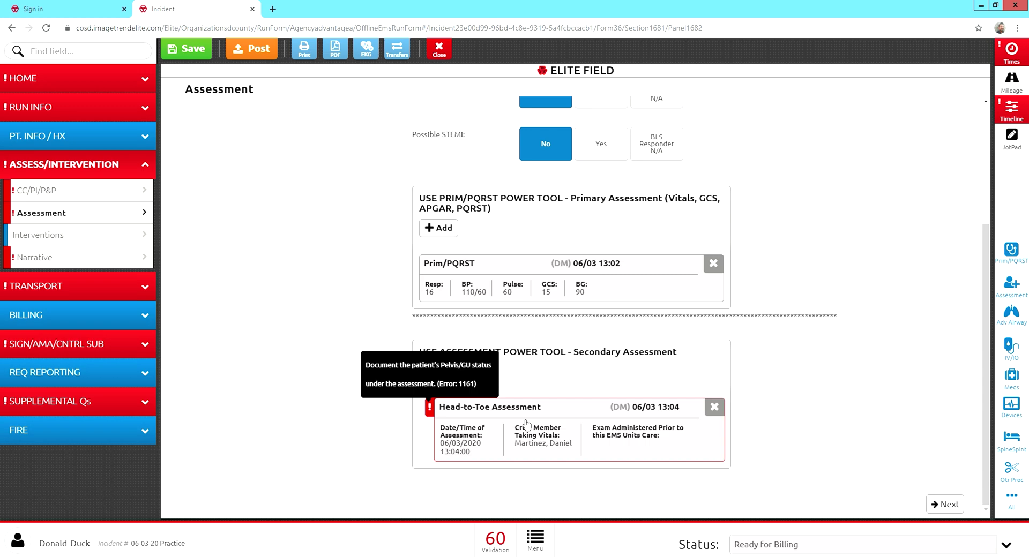
click(556, 437)
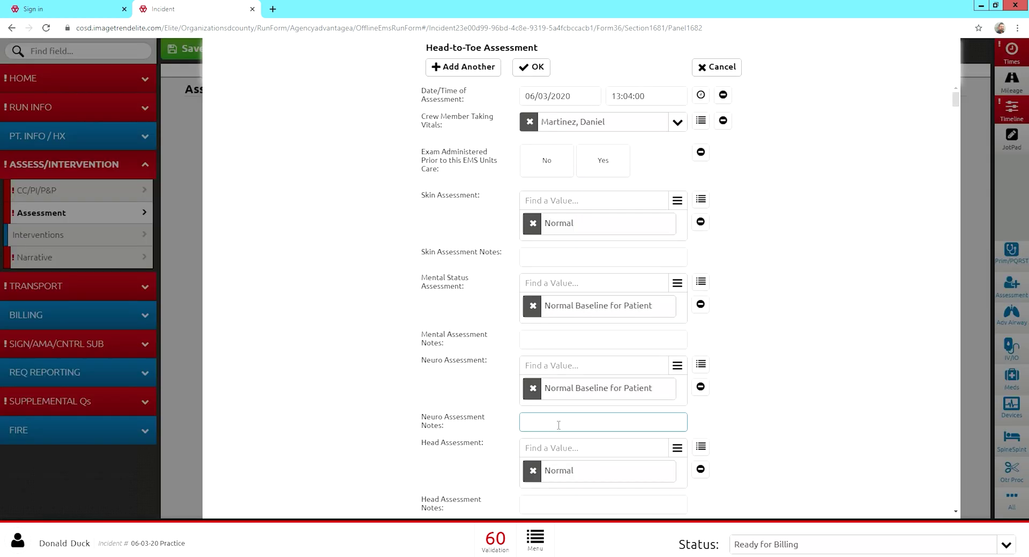
Set Pelvis/Genitourinary to Normal and save the Head-to-Toe Assessment dated 06/03 13:04.
scroll(731, 404, down, 12)
scroll(763, 412, down, 20)
scroll(763, 412, down, 6)
scroll(763, 413, up, 3)
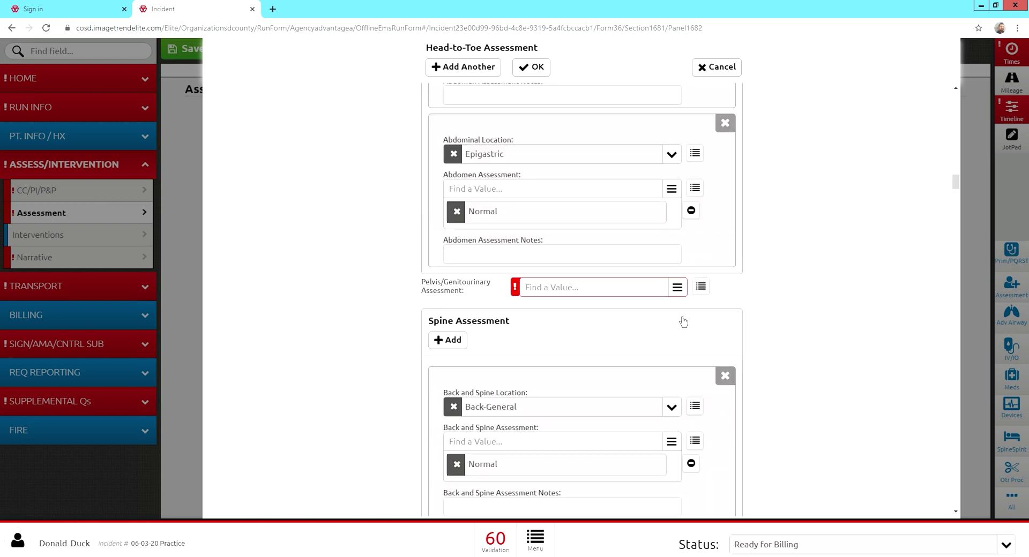
click(579, 289)
drag(683, 321, 704, 378)
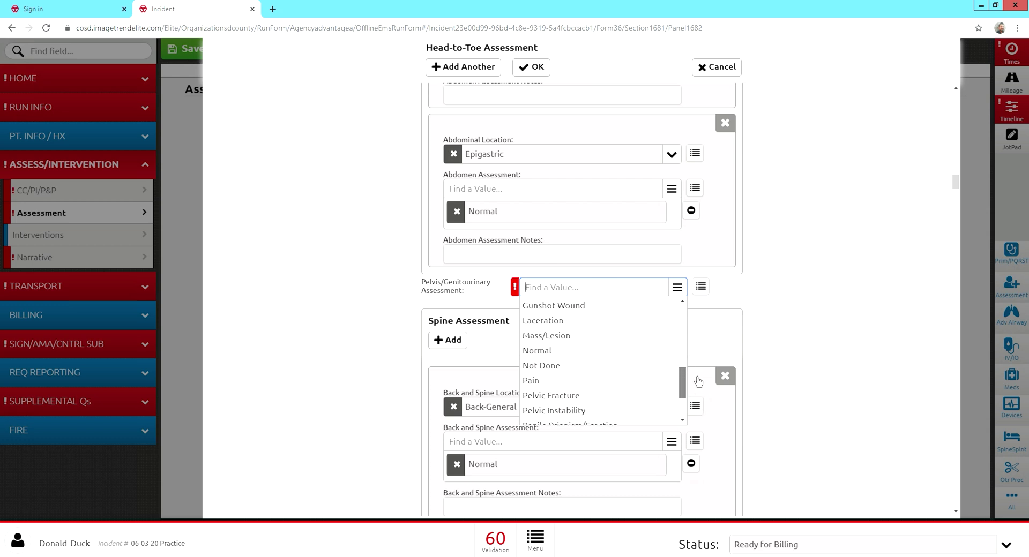
click(597, 358)
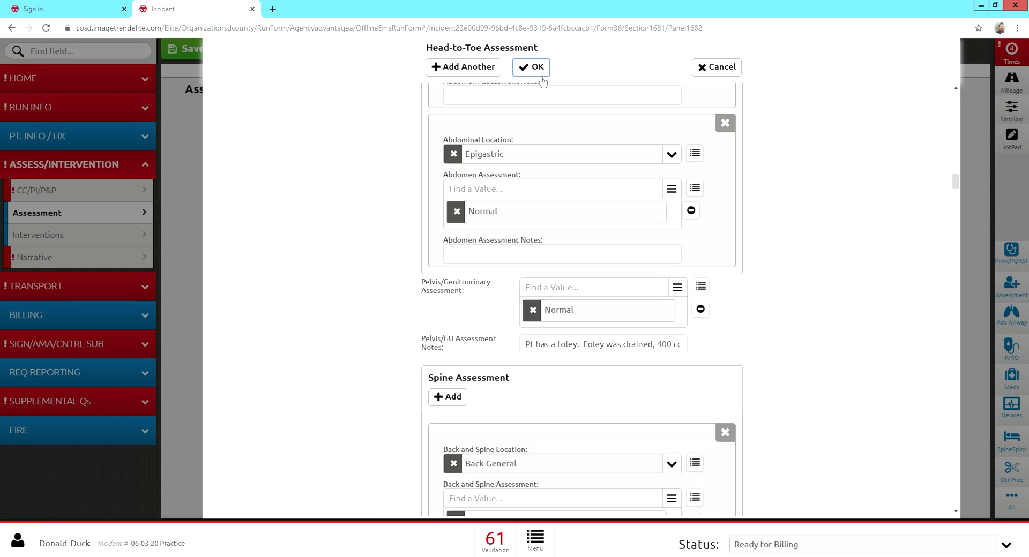
click(538, 69)
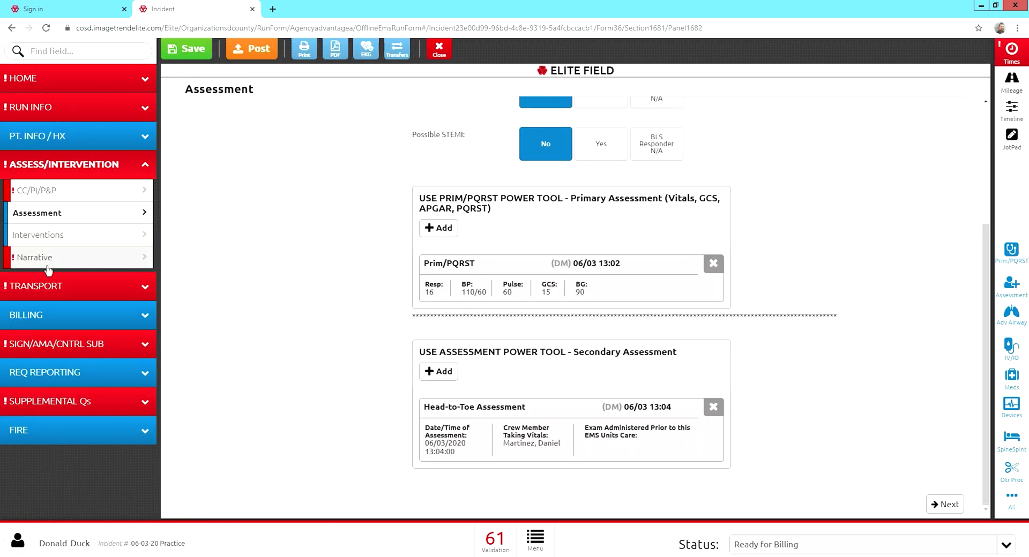
click(24, 258)
Begin the Patient Care Report Narrative with the heading 'CHART'.
click(276, 185)
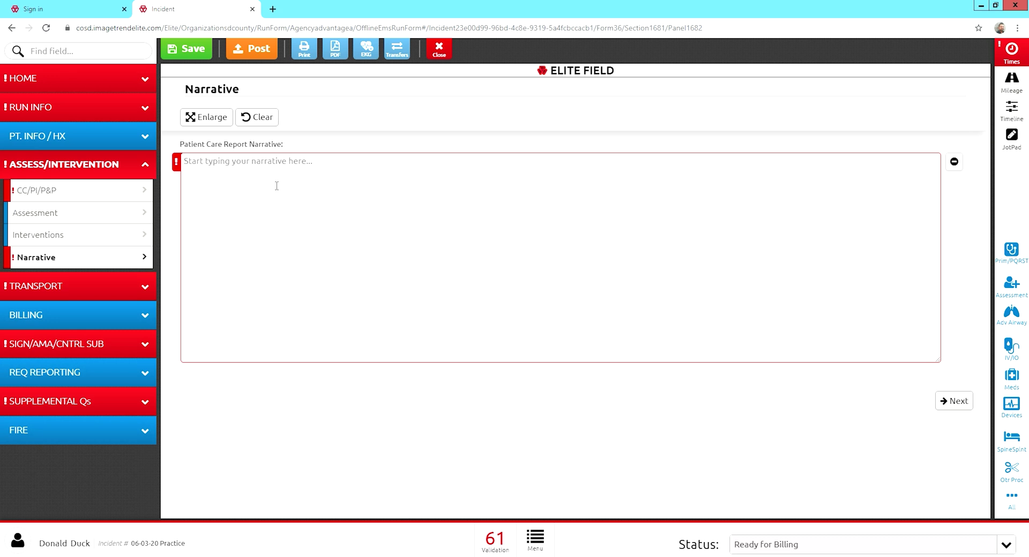
text(CHART)
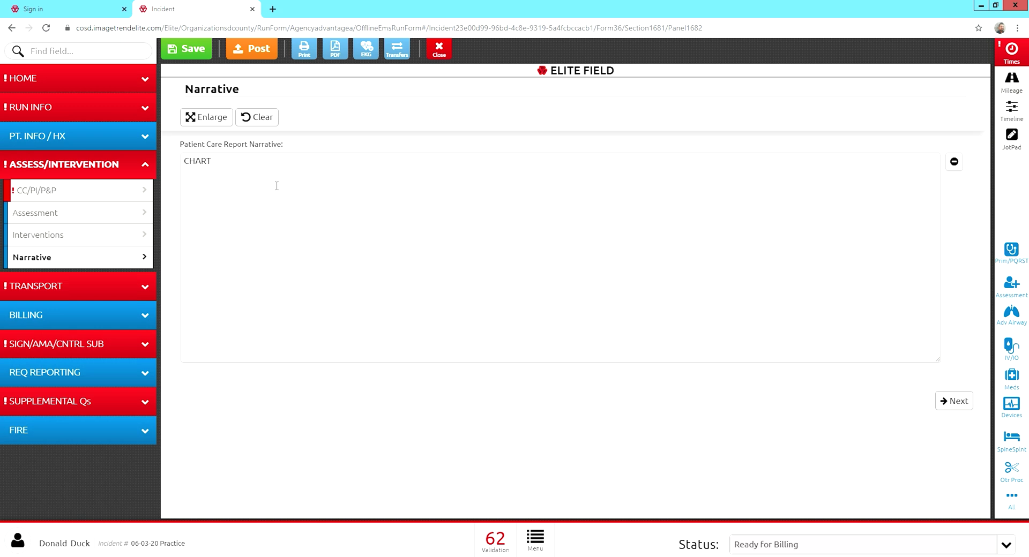
Write the narrative opening: A32 responded to a 40 y/o male with pneumonia, prior ED visit, SNF release.
text(A32 responde to)
key(BackSpace)
key(BackSpace)
key(BackSpace)
key(BackSpace)
text(d to Paradise Valley room )
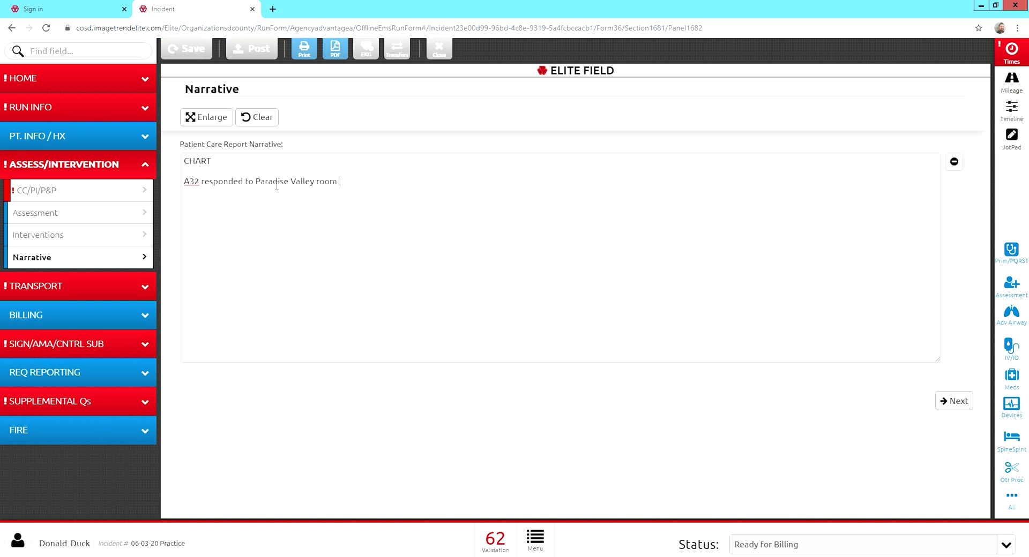
text(1234 for a 65 y)
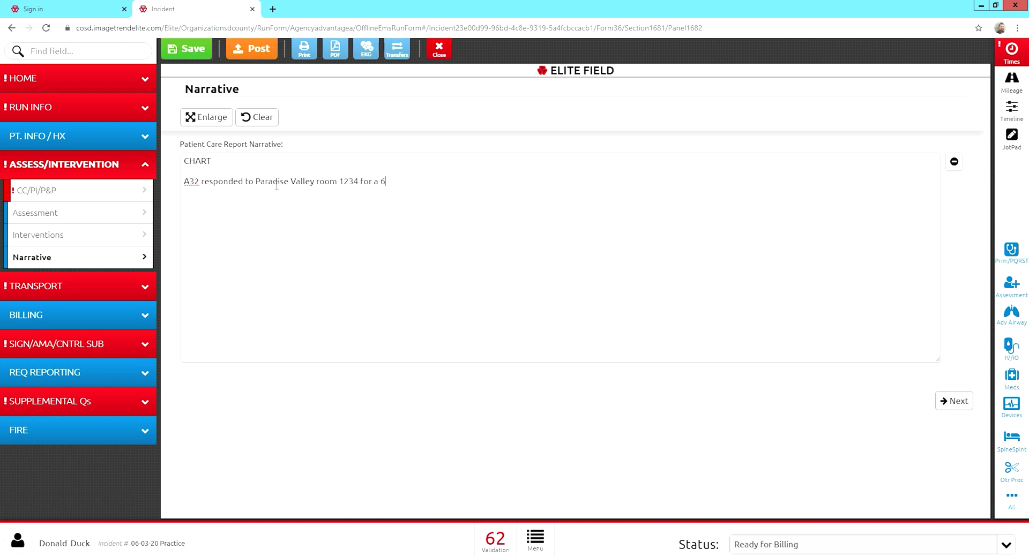
key(BackSpace)
key(BackSpace)
key(BackSpace)
key(BackSpace)
text(40 year)
key(BackSpace)
key(BackSpace)
key(BackSpace)
text(/o M with Dx of Pneumonia.  Pt went to ED via 911 5 d)
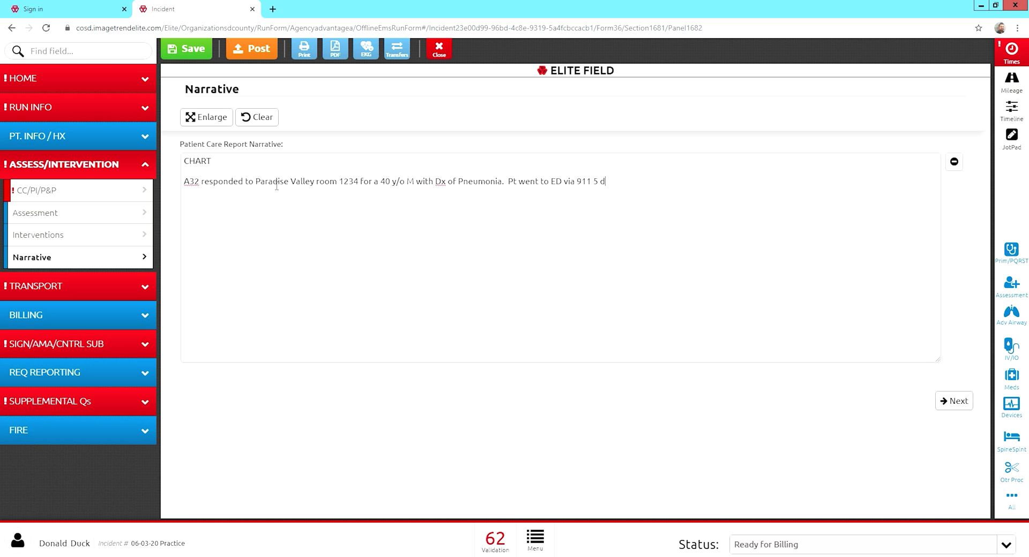
text(ays ago due to sever difficulty )
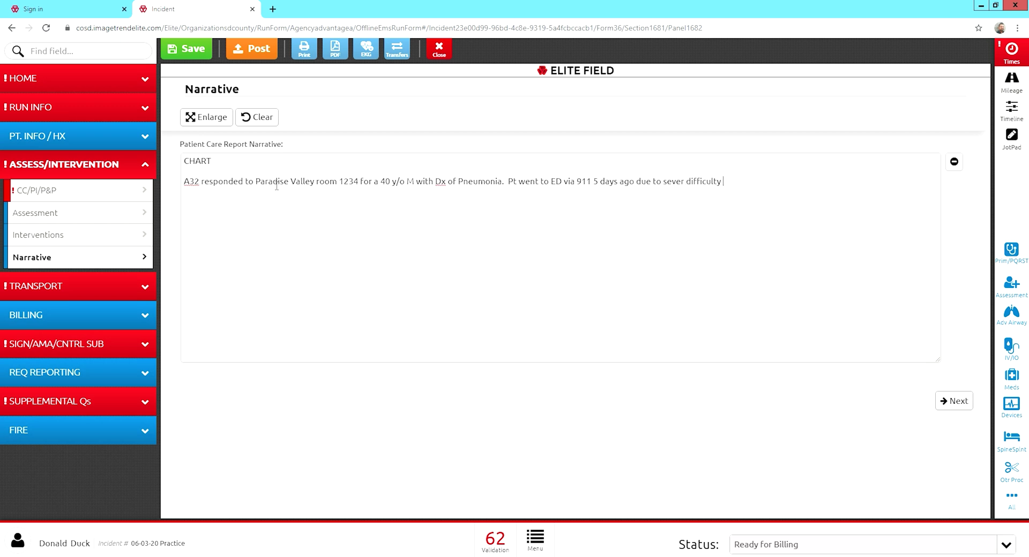
text(breathing )
text(  coughing and fever.  Pt w)
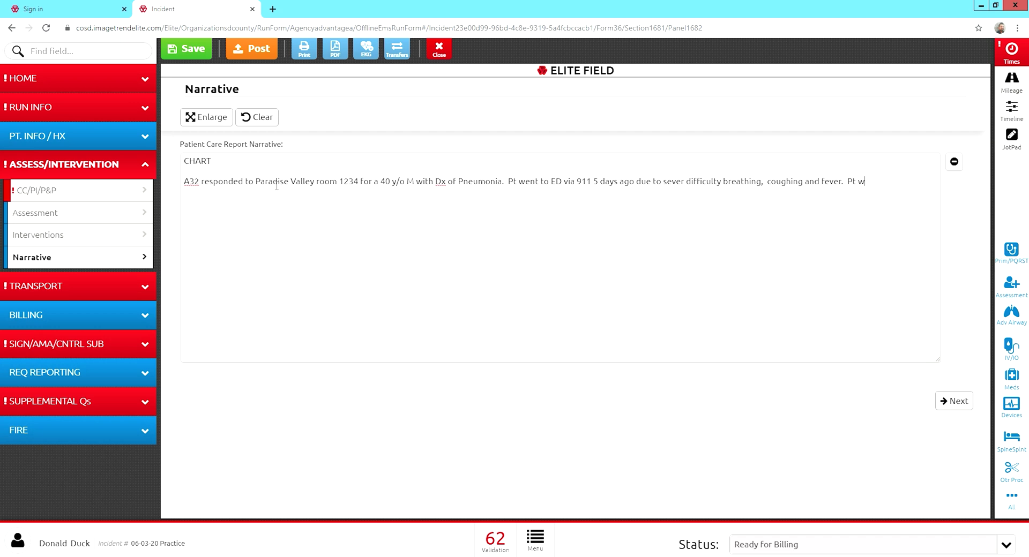
key(BackSpace)
text(is now being released to a SNF for IV antio)
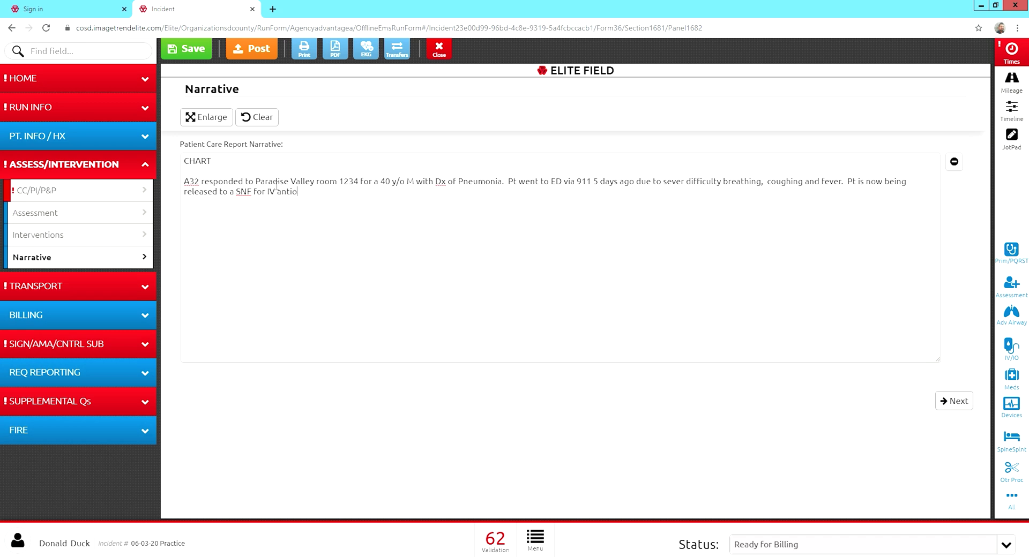
key(BackSpace)
Continue the narrative with IV antibiotics and rehab, plus the patient's DM history.
text(biotics an)
text(d rebah)
key(BackSpace)
key(BackSpace)
key(BackSpace)
text(hab.)
text(Pt Hx of DM w)
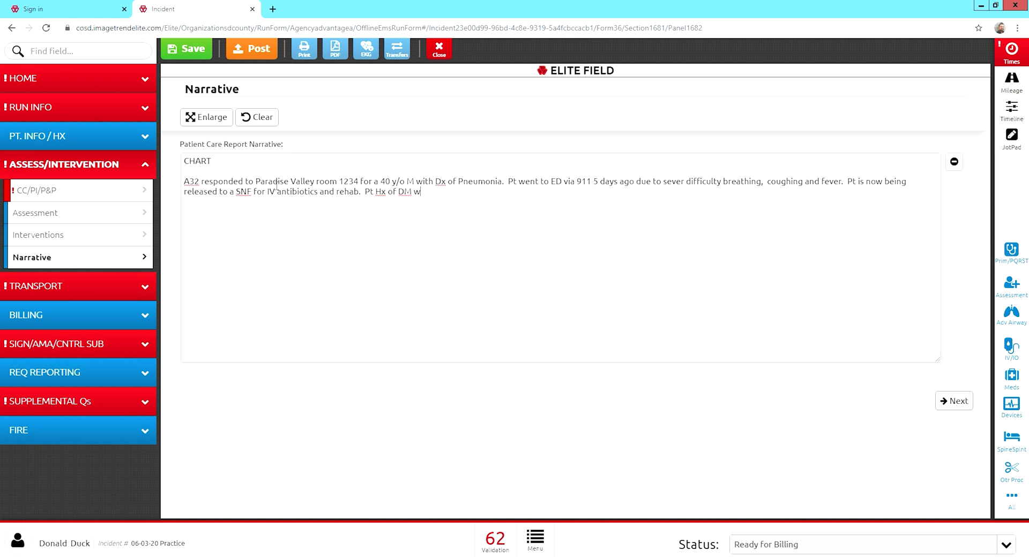
key(BackSpace)
text(and BS checked by staff and was W)
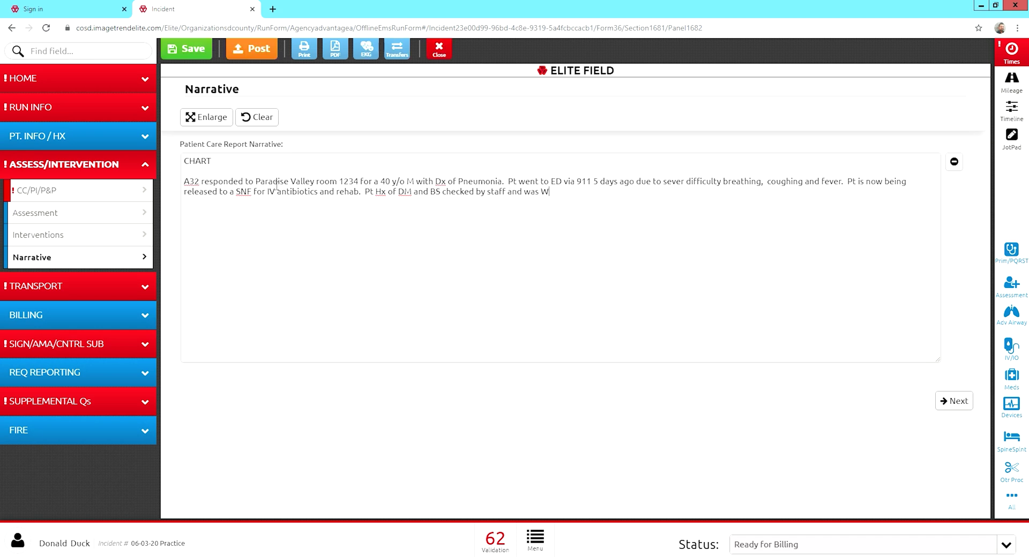
text(NLD at)
key(BackSpace)
key(BackSpace)
key(BackSpace)
key(BackSpace)
key(BackSpace)
Add blood sugar WNL at 90, a UTI history, and the foley in place.
text(at 9-0  Pt has )
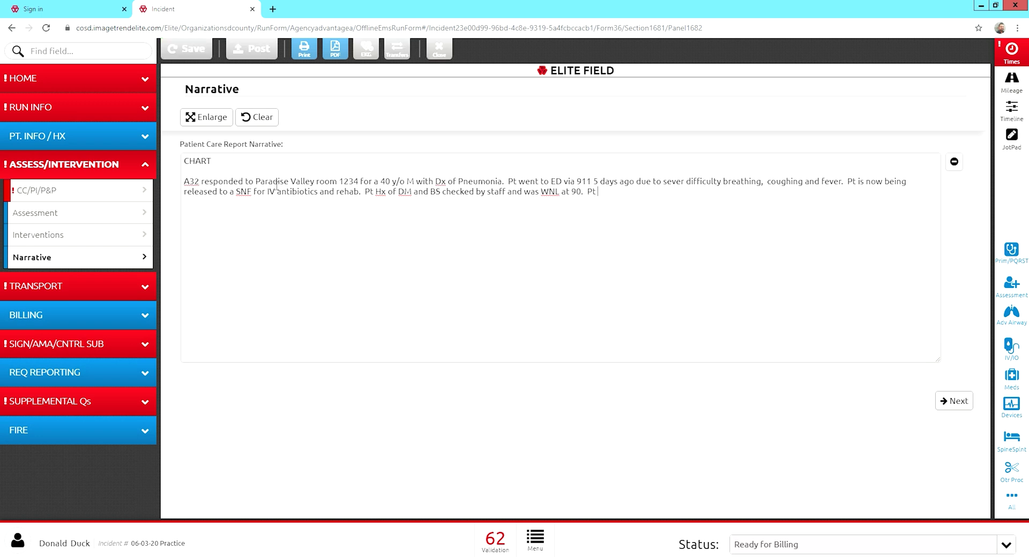
text(Hx )
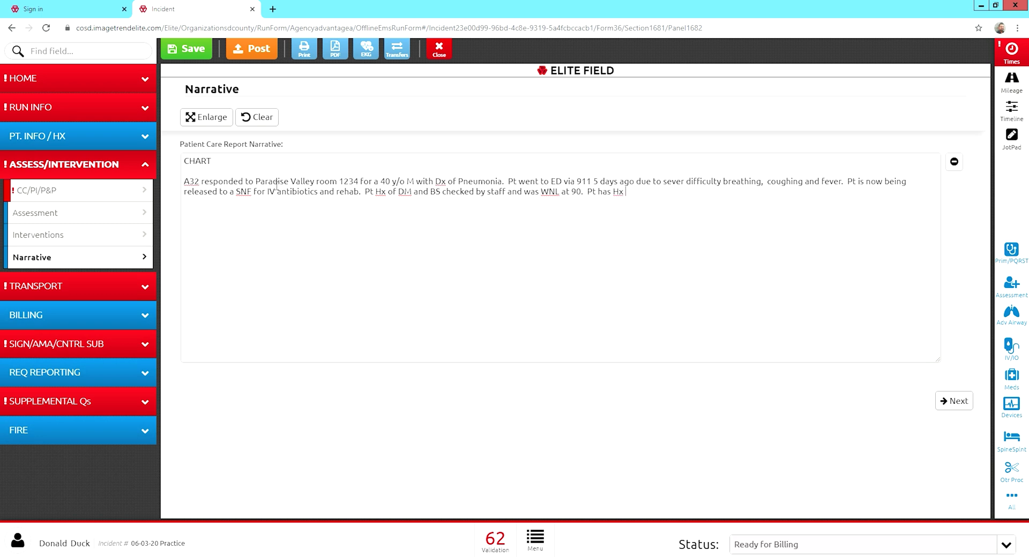
text(of UTI and has)
text( a foley in plac)
text(3e.)
key(Left)
key(Left)
key(Left)
key(BackSpace)
key(End)
text(Crew draines)
Finish the narrative: foley drained, 400cc output, semi-fowlers on 2lpm O2, AOx4, wheezing, breathing treatment.
key(BackSpace)
text(d foley using sterile techinque and notified staff of )
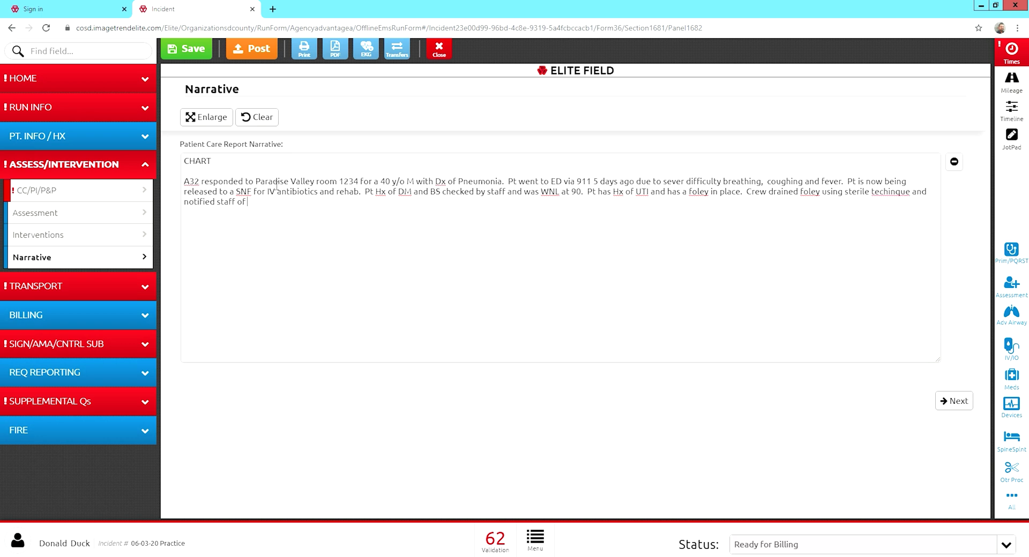
text(400cc output.  Foley secured b)
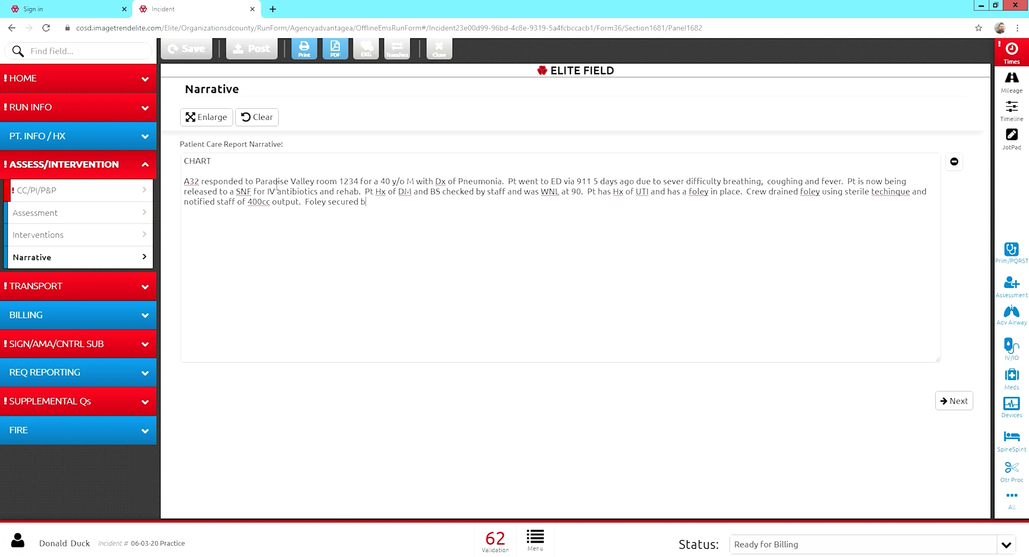
text(etween pt )
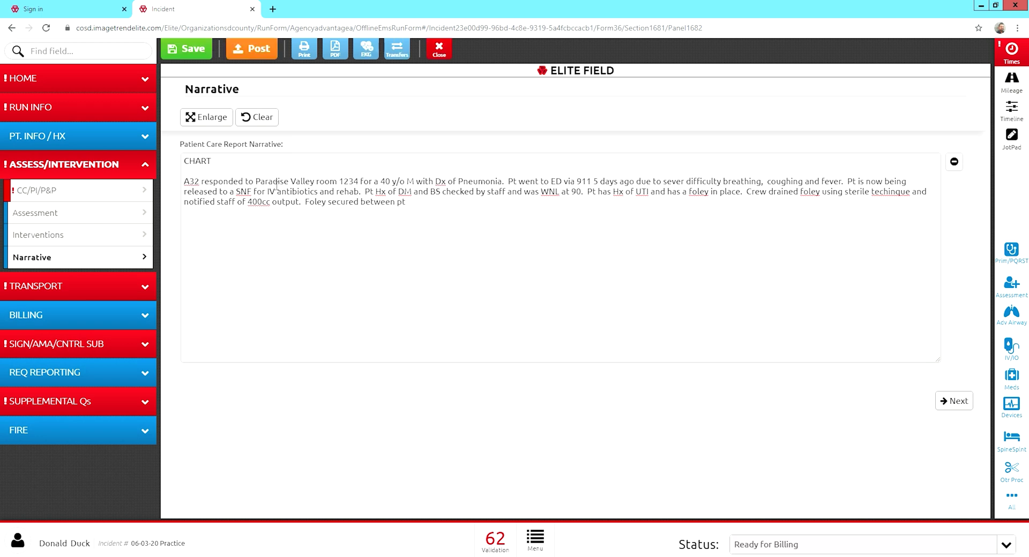
text('s legs.  Pt)
text(t was found in bed, semi-fo)
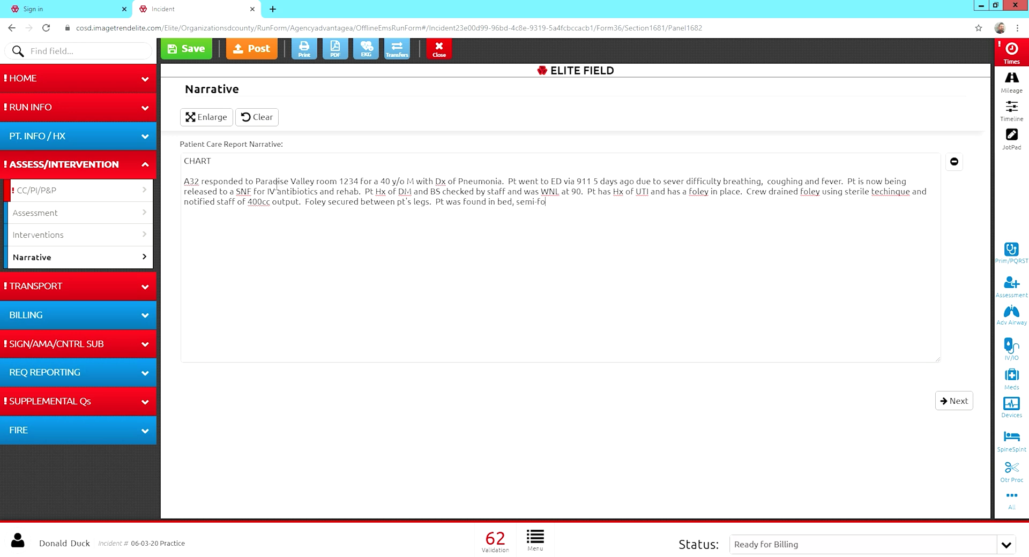
text(wlers in no acute i distress on O2 at )
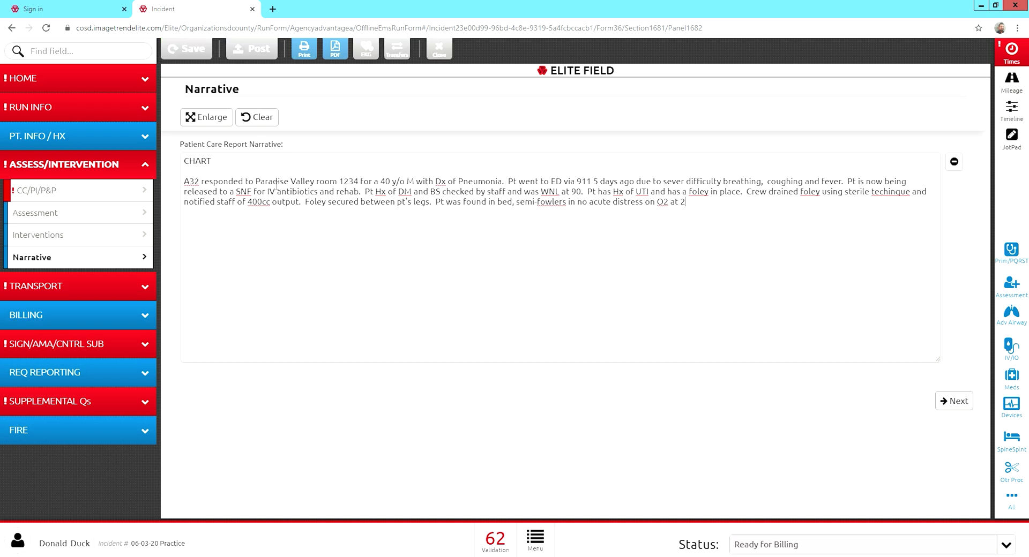
text(2lpm via N)
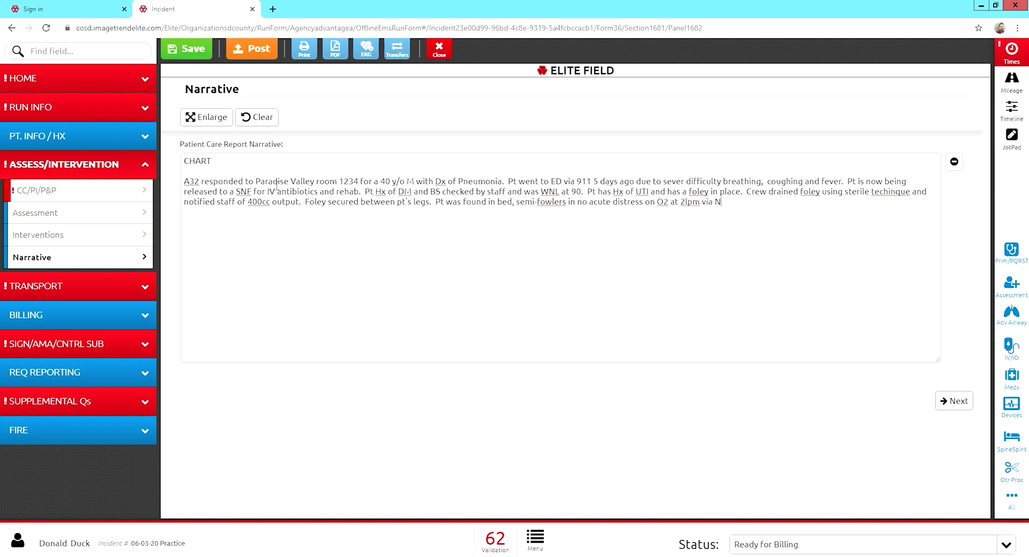
text(C with O2 sat at 95%.  Pt)
text(AOx4 with VS)
text(WNL)
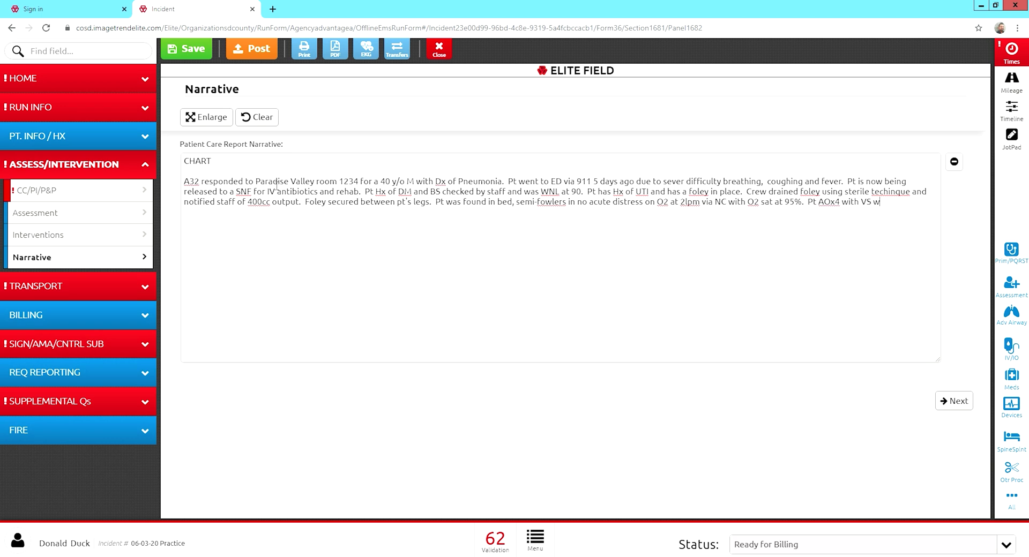
text( as noted.  Pt lungs wheezing and pt alr)
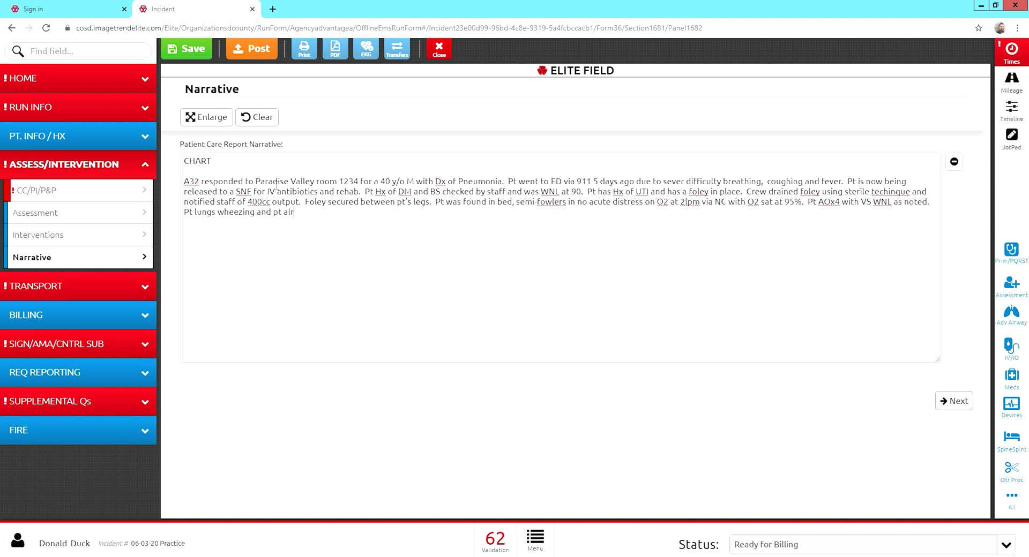
text(eady had a breathing tr and next one not d)
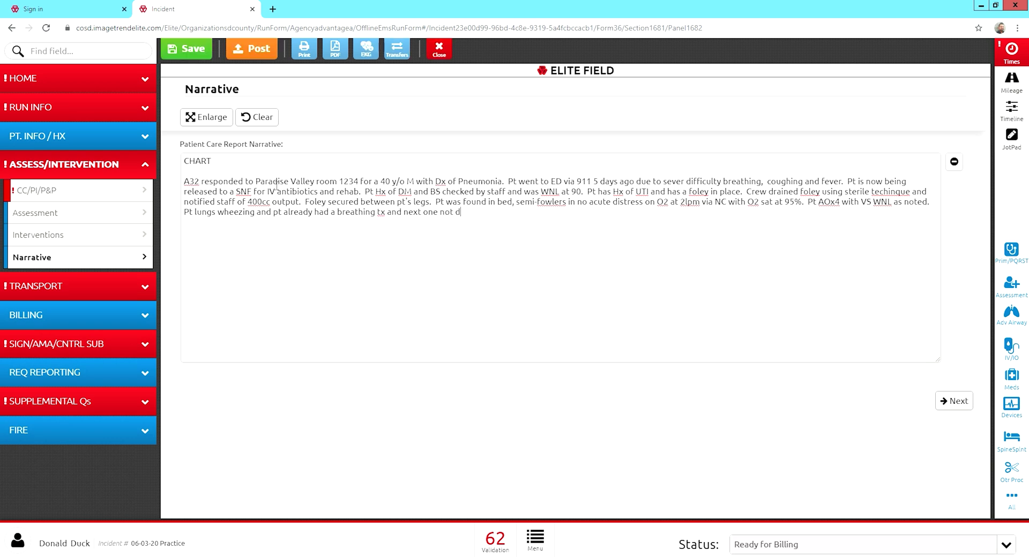
text(ue tor 2 hrs. Pt moved to gurney via draw sheet and secured.  Pt placed semi-flowe)
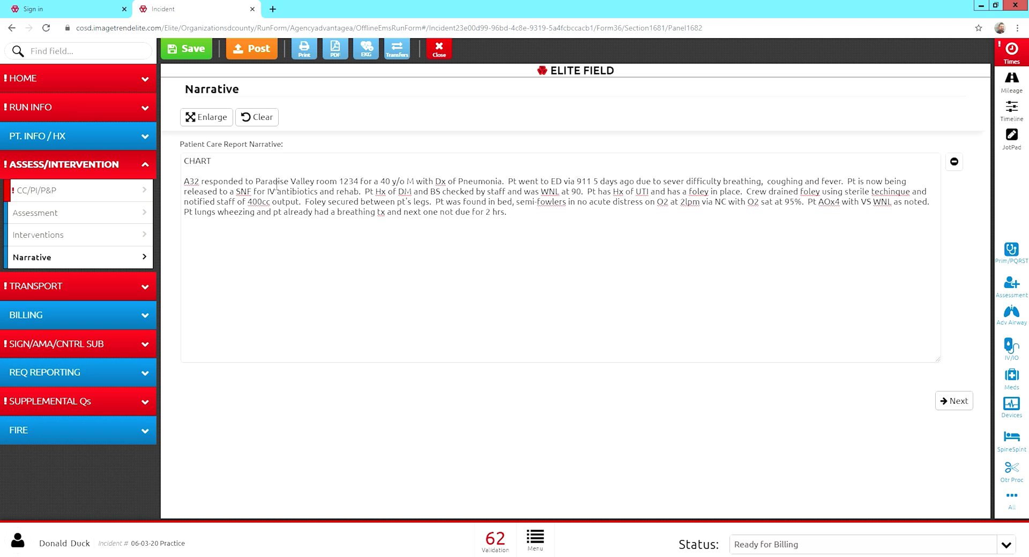
Add that the patient was moved to the gurney by draw sheet, placed semi-fowlers and secured.
text(Pt m moved to gurney via draw sheet and)
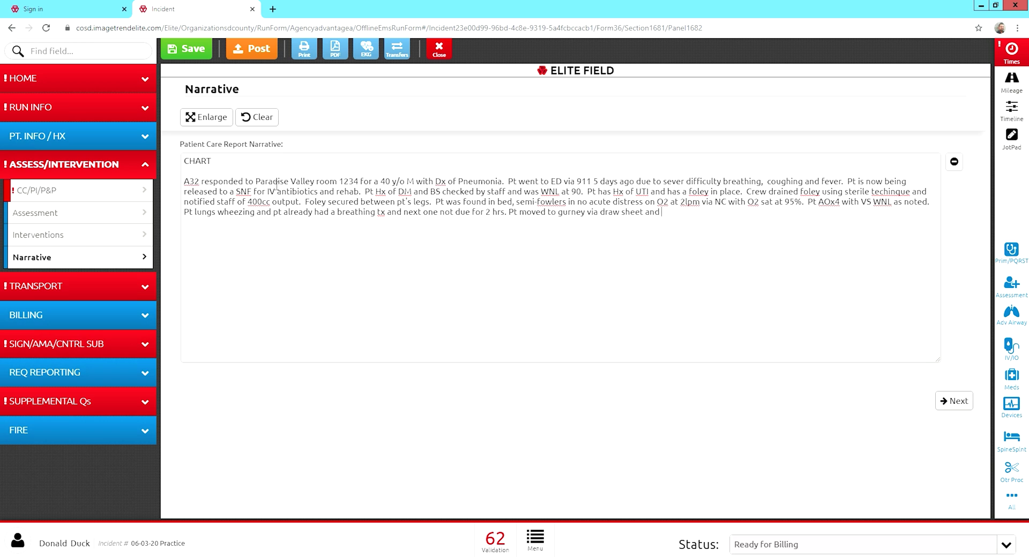
text( secured.  Pt)
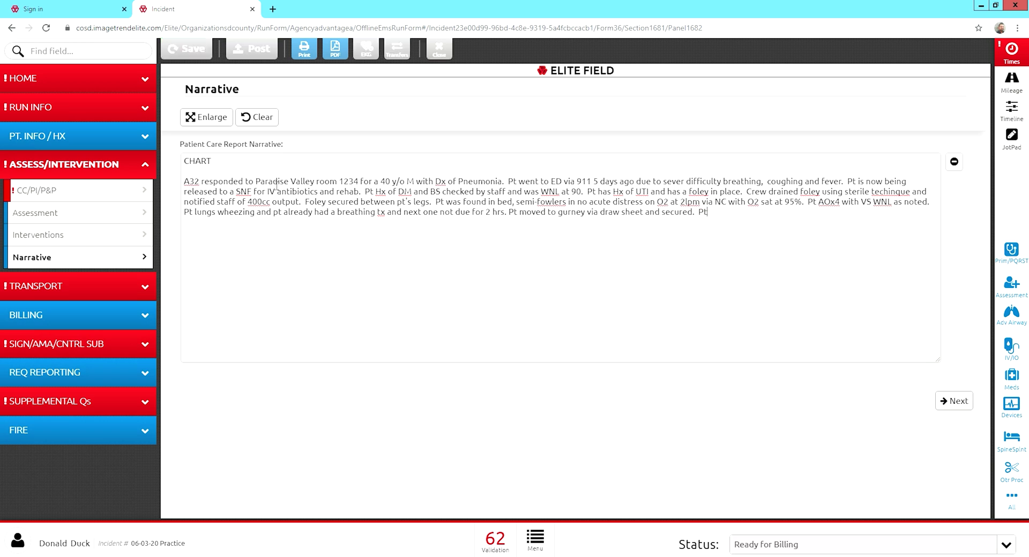
text( placed s)
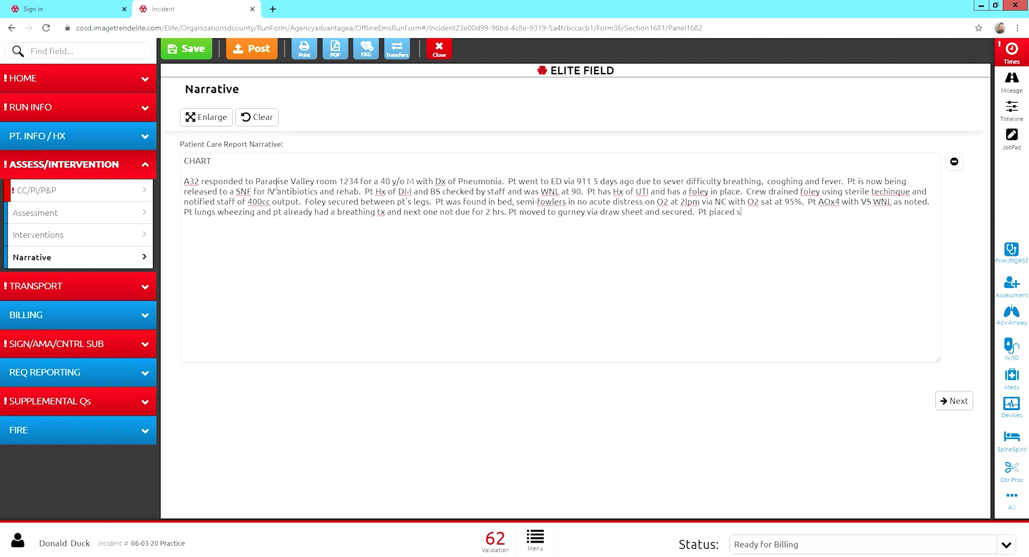
text(emi-flowers)
key(BackSpace)
key(BackSpace)
key(BackSpace)
text(owlers and secured to gurney.)
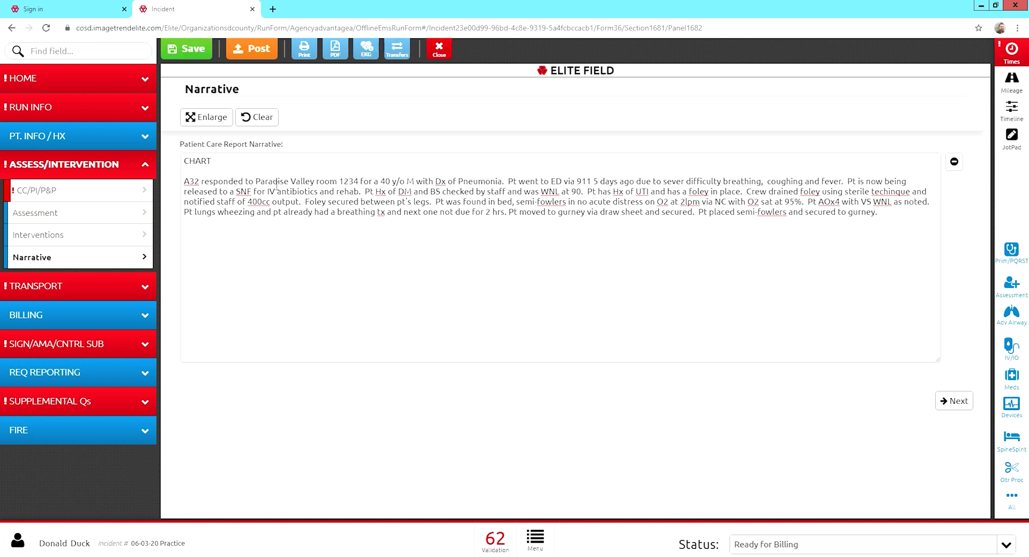
Add O2 continued at 2lpm on portable for transport to Castle Manor, and fix 'antibiotics'.
text(Ot)
key(BackSpace)
text(2 then continued at 2lpm via NC on portable.  Pt transported to Cas)
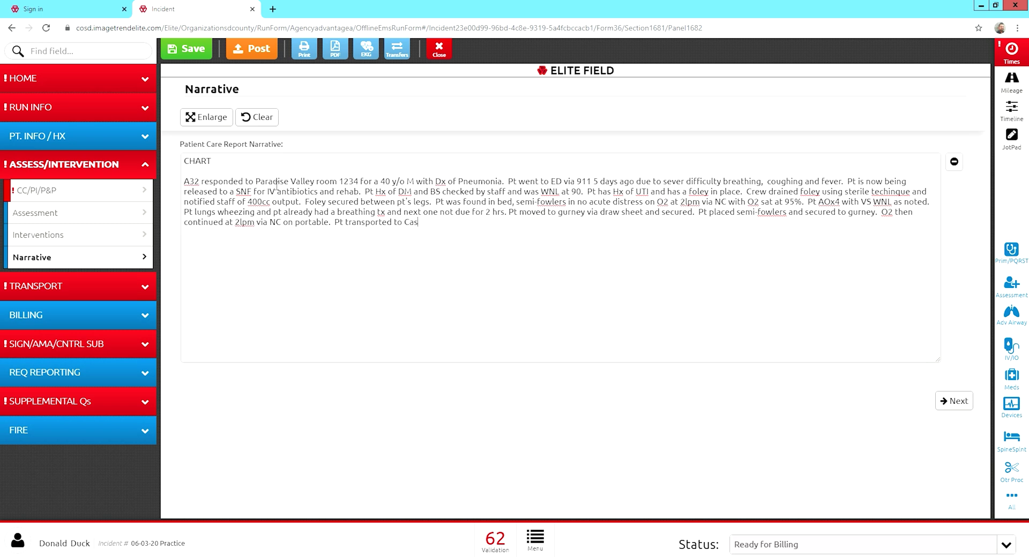
text(tle Manor for Rehab and IV antibioot)
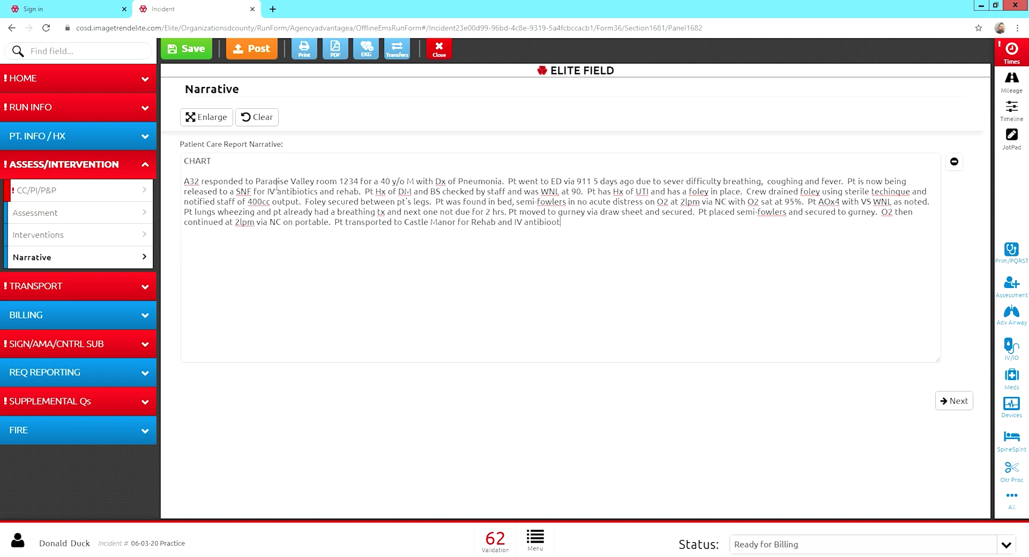
text(ics.  Rn says pt s)
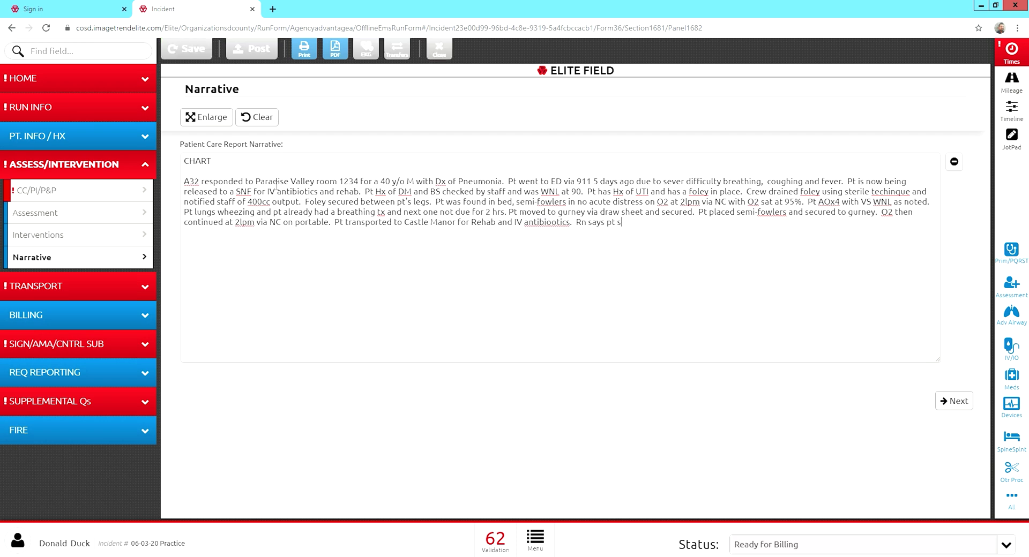
text(till has a weeks were)
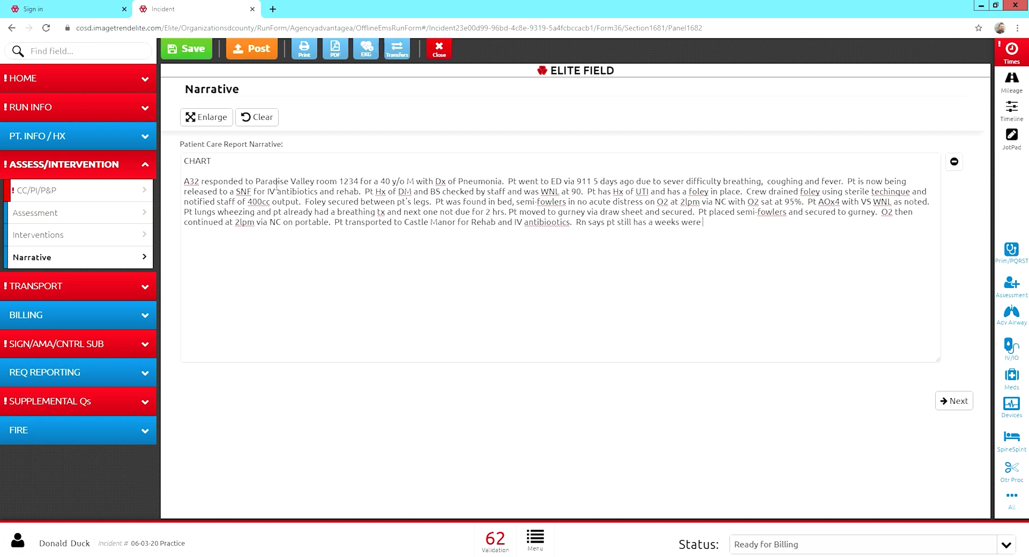
key(BackSpace)
key(BackSpace)
text(orth of medication to be given)
double_click(561, 222)
text(antibiotics)
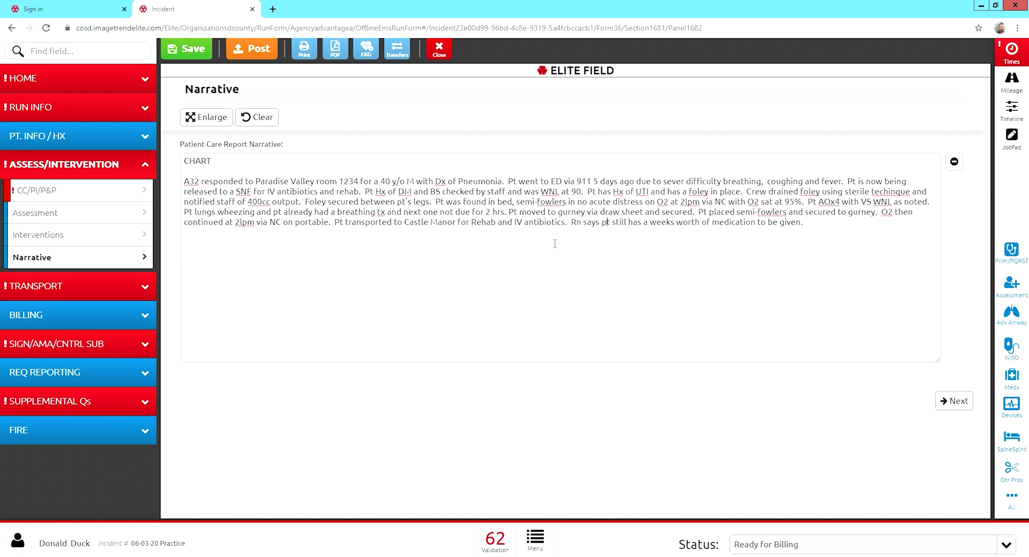
Add transport without change and placement in bed on arrival with bed lowered and rails up.
click(819, 223)
text(Pt transported with)
key(BackSpace)
text(out any change or)
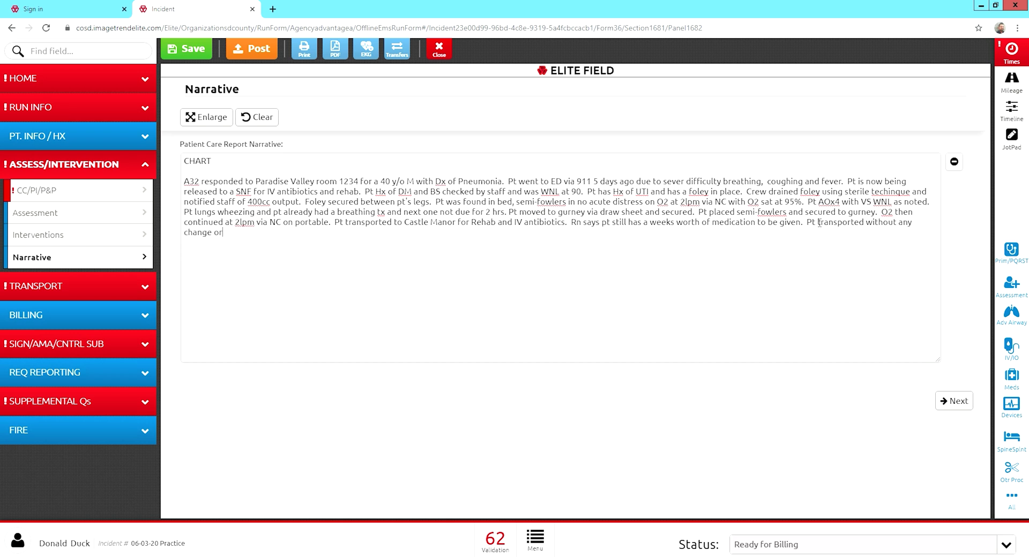
text( compliations.  upon)
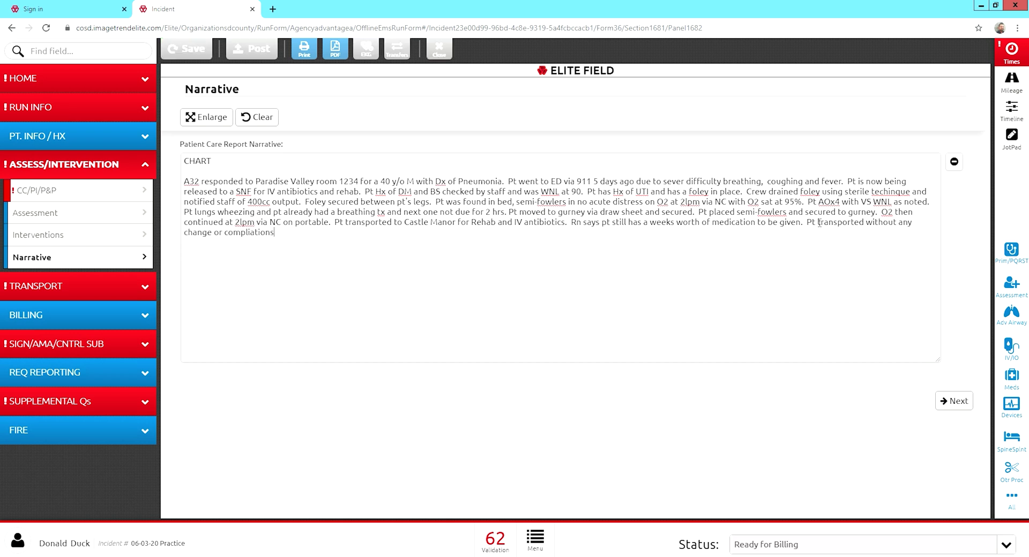
key(BackSpace)
key(BackSpace)
key(BackSpace)
key(BackSpace)
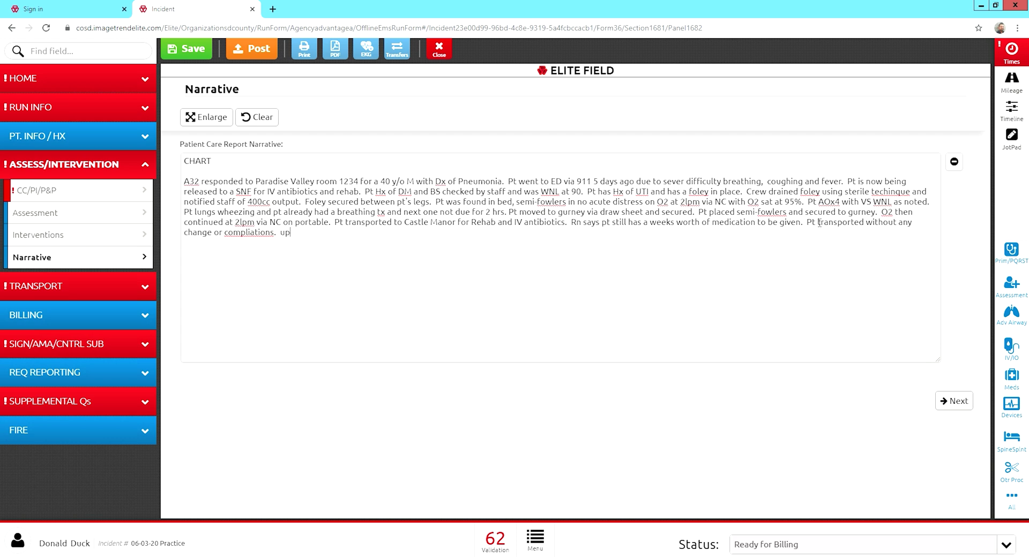
text(Upon a)
text(rrialv)
text(al )
text(pt palaced o)
text(n)
key(BackSpace)
key(BackSpace)
key(BackSpace)
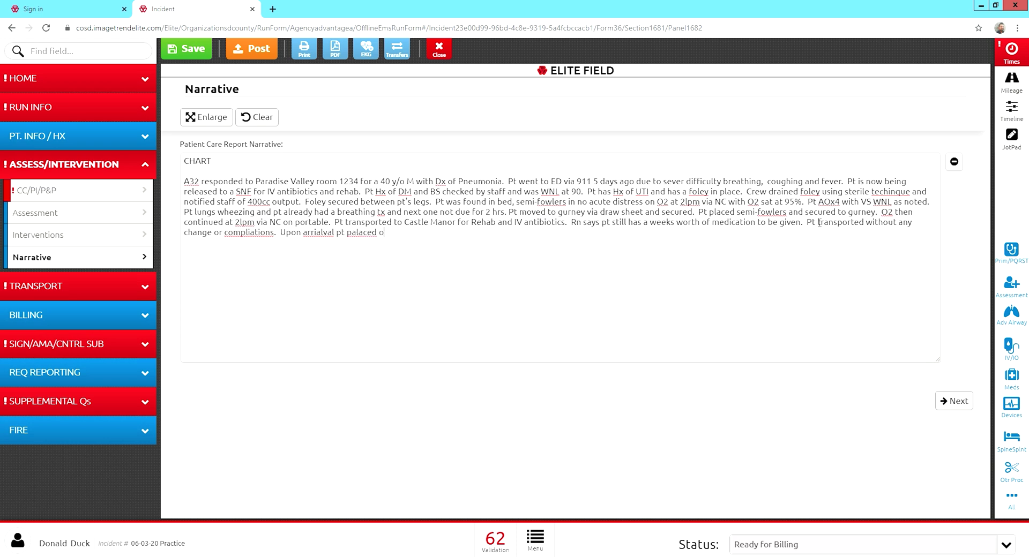
text(in bed with bed lwoered and rails)
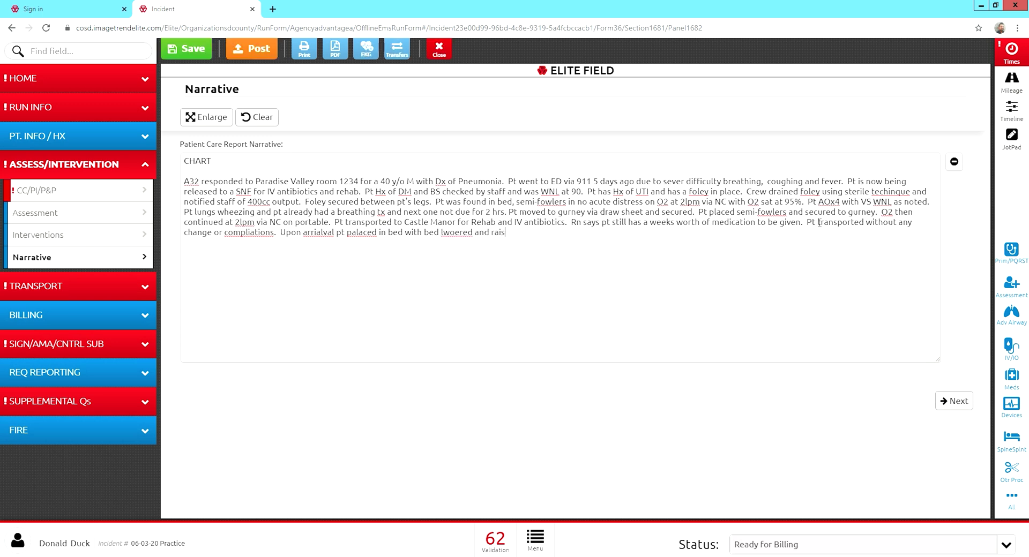
text( up.)
Spell-correct complications, arrival, placed and lowered, then add 'Report given to staff and care was continued.'.
right_click(260, 245)
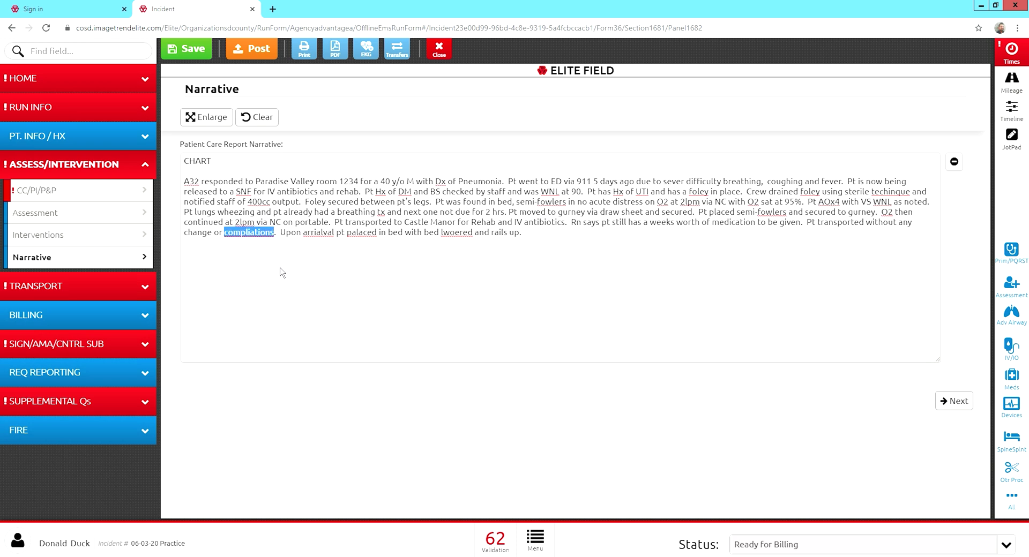
click(283, 259)
right_click(318, 233)
click(354, 255)
right_click(358, 241)
click(382, 277)
right_click(454, 236)
click(474, 252)
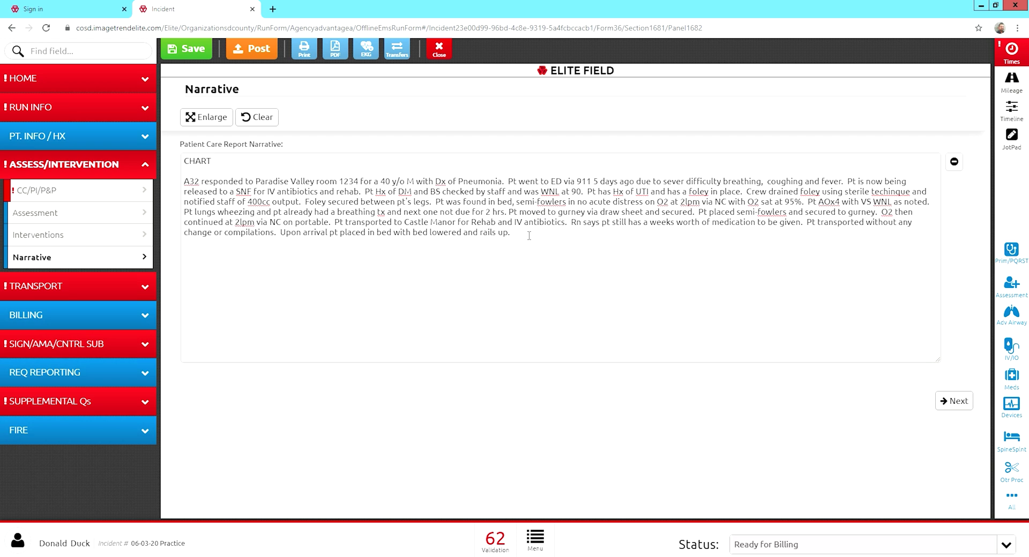
text(Report given to sta)
text(ff and care was contin)
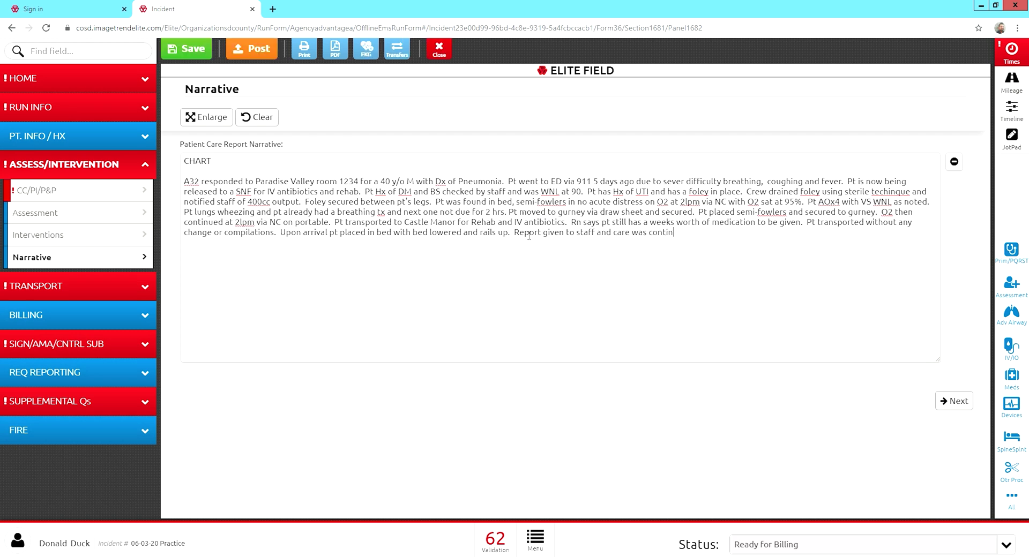
text(ued.)
Set transport mode to Non-Emergent with No Lights or Sirens, Normal Light Patterns and Speed-Normal Traffic descriptors.
click(96, 287)
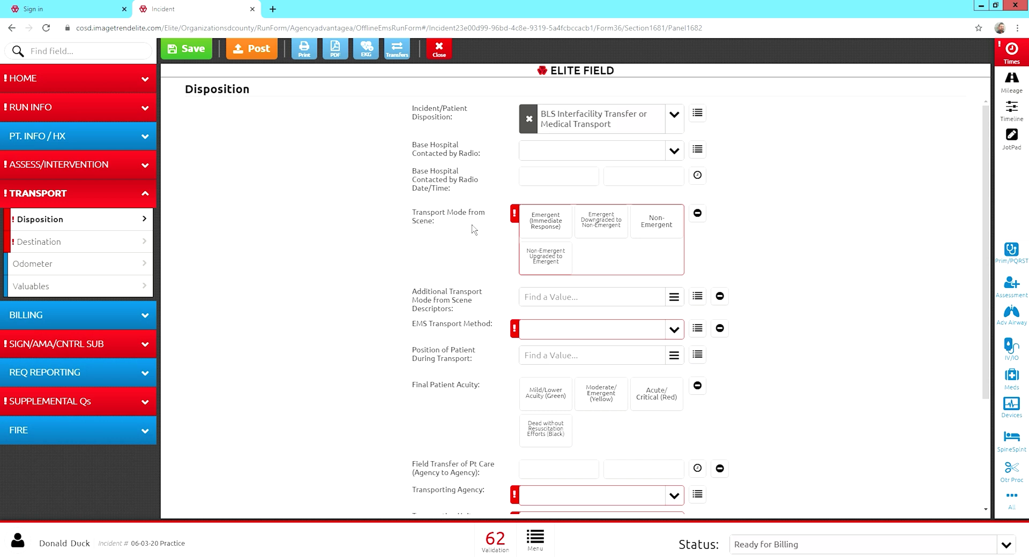
click(648, 236)
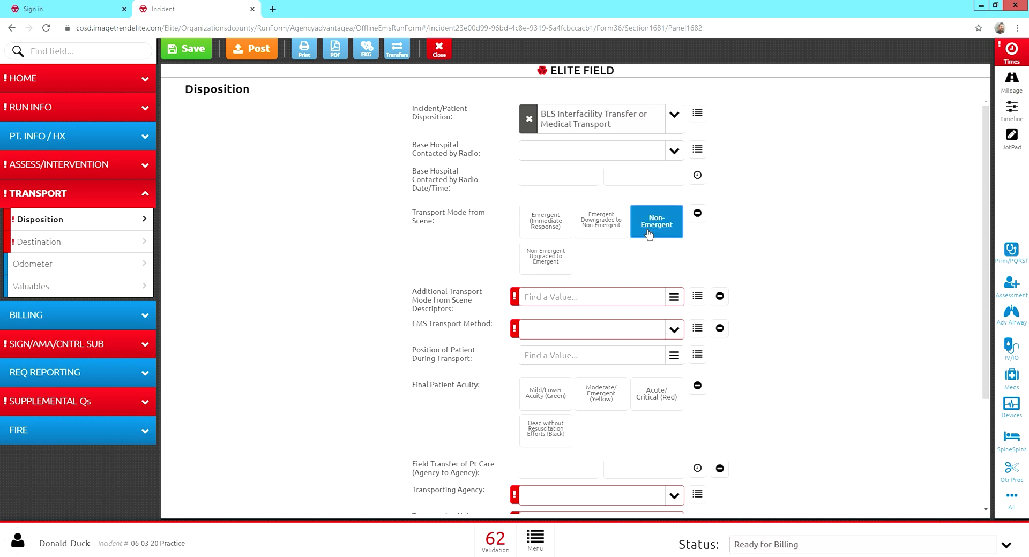
click(578, 301)
click(581, 314)
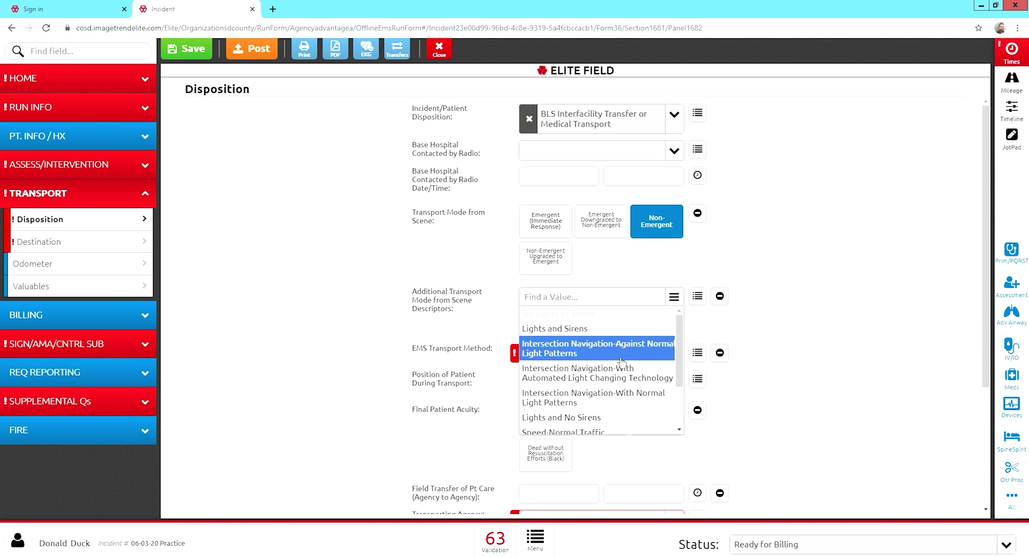
click(603, 400)
scroll(604, 410, down, 3)
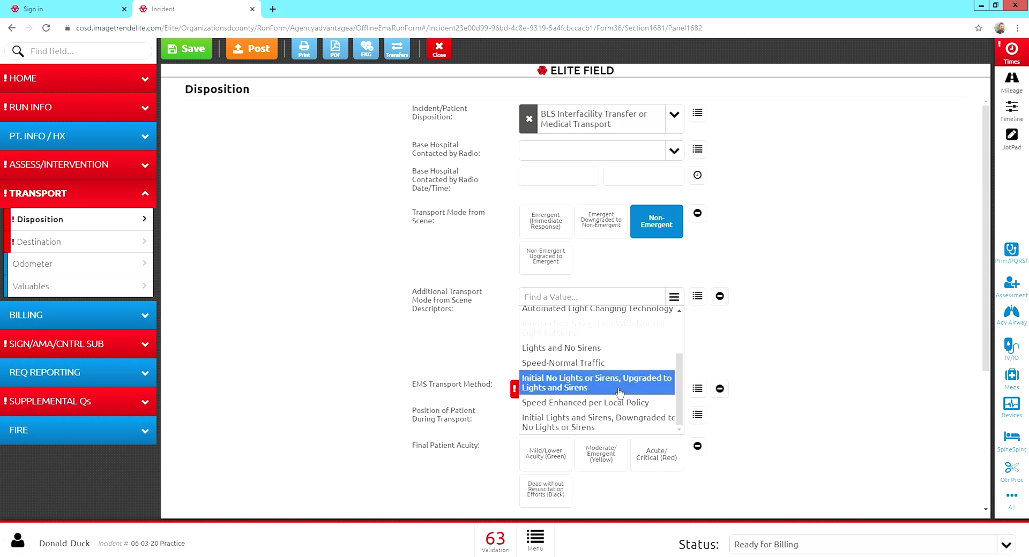
click(612, 364)
click(441, 361)
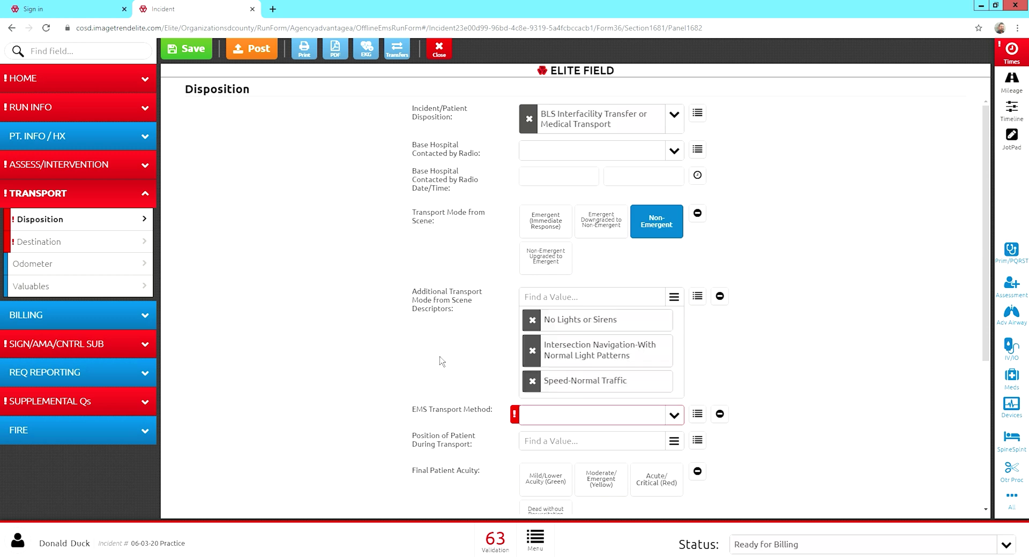
scroll(441, 361, down, 2)
Set EMS transport method to Ground-Ambulance and final patient acuity to Mild/Lower (Green).
click(545, 313)
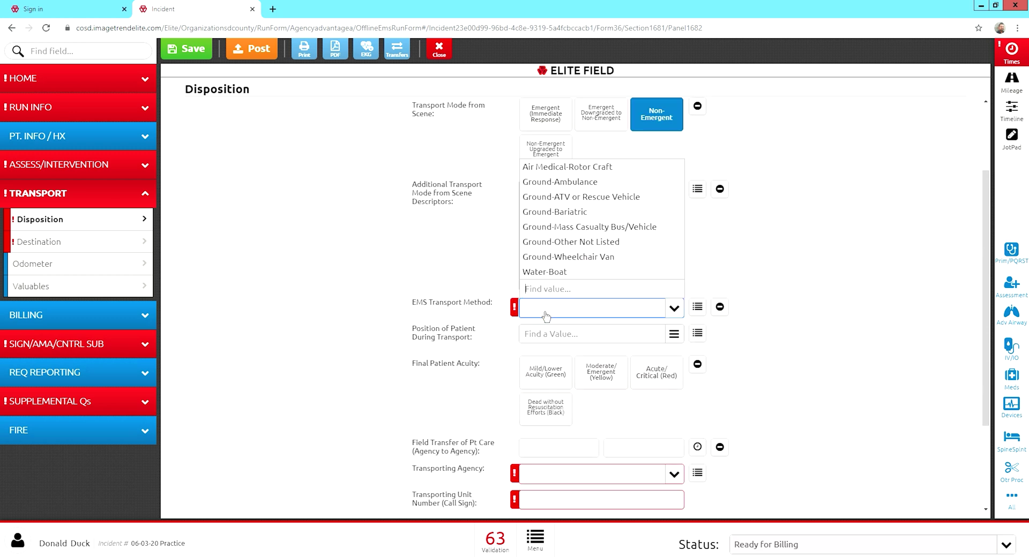
click(557, 183)
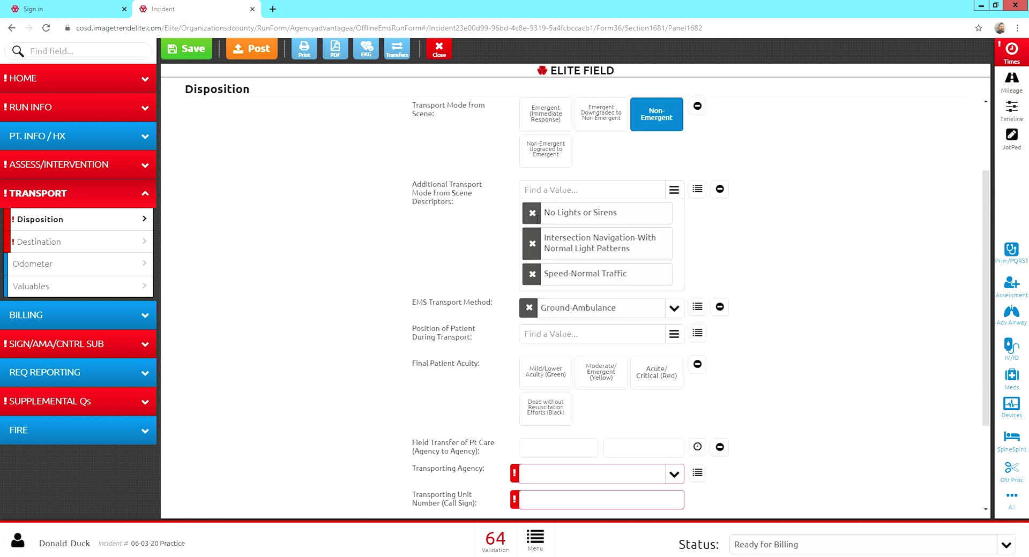
click(557, 384)
scroll(532, 397, down, 2)
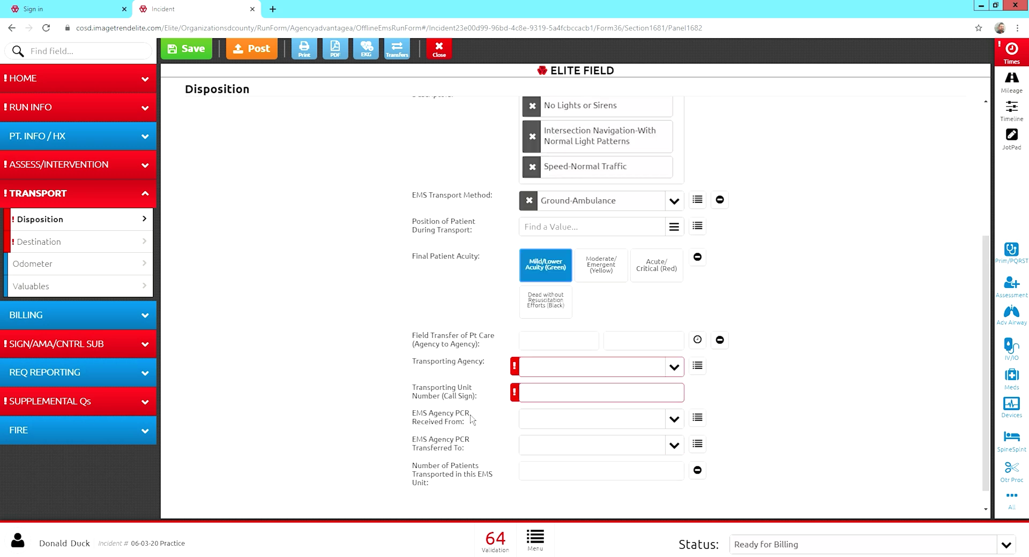
Record Advantage Ambulance as transporting agency, unit A32, with 1 patient transported.
click(541, 377)
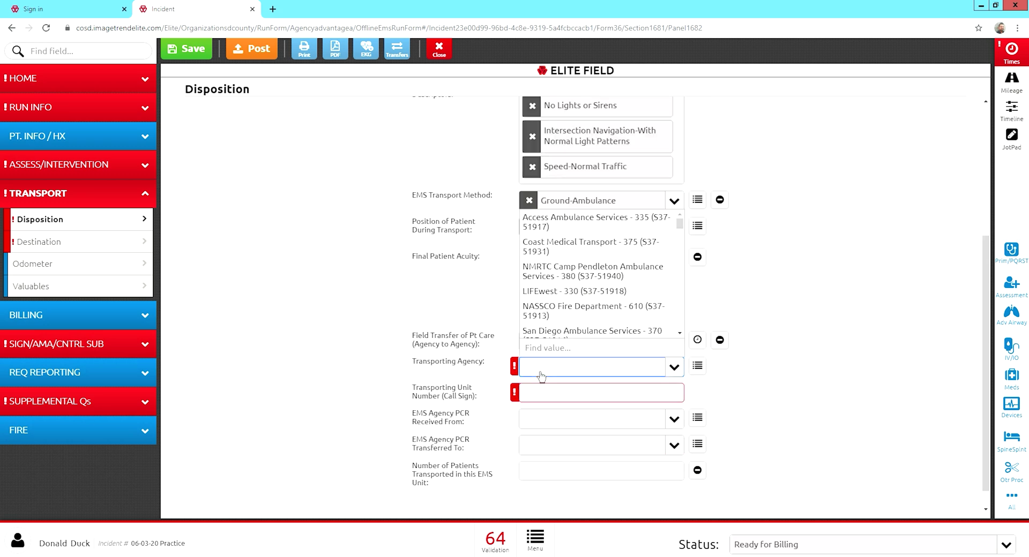
text(ad)
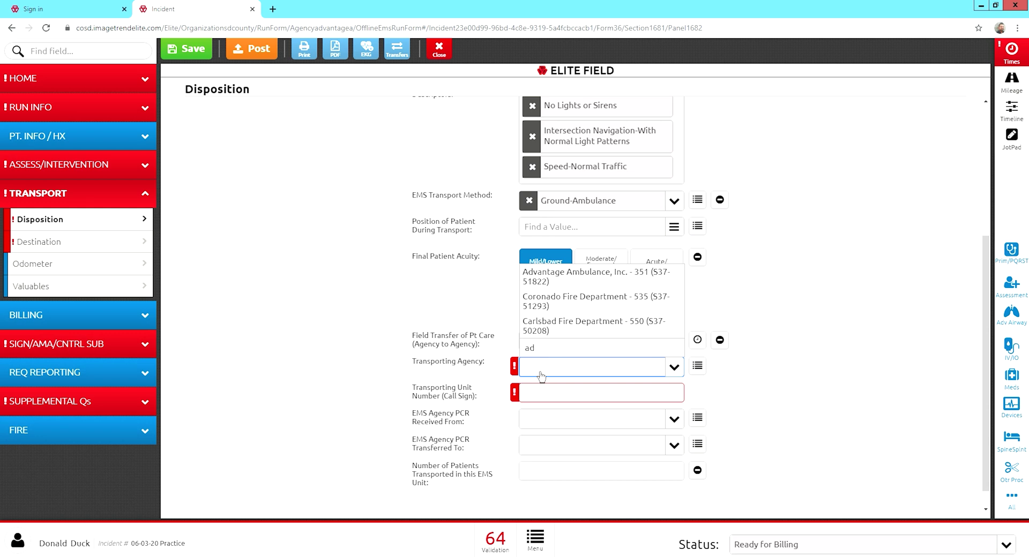
click(550, 282)
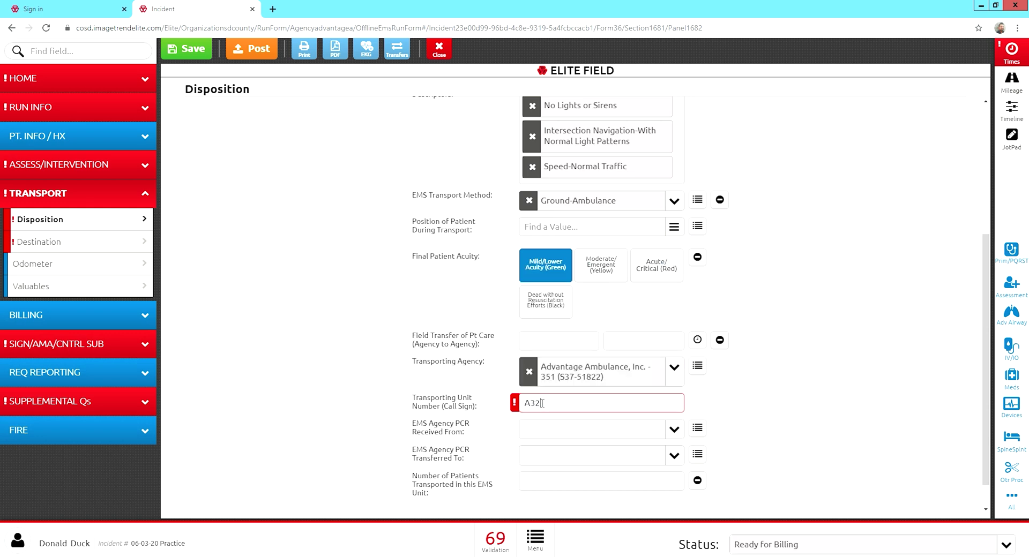
click(505, 432)
scroll(509, 448, down, 2)
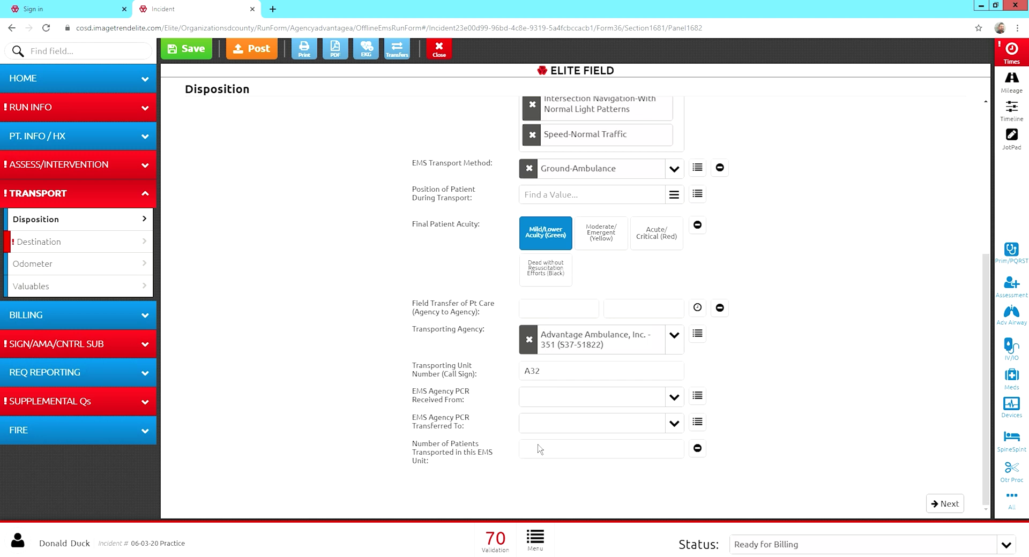
click(550, 453)
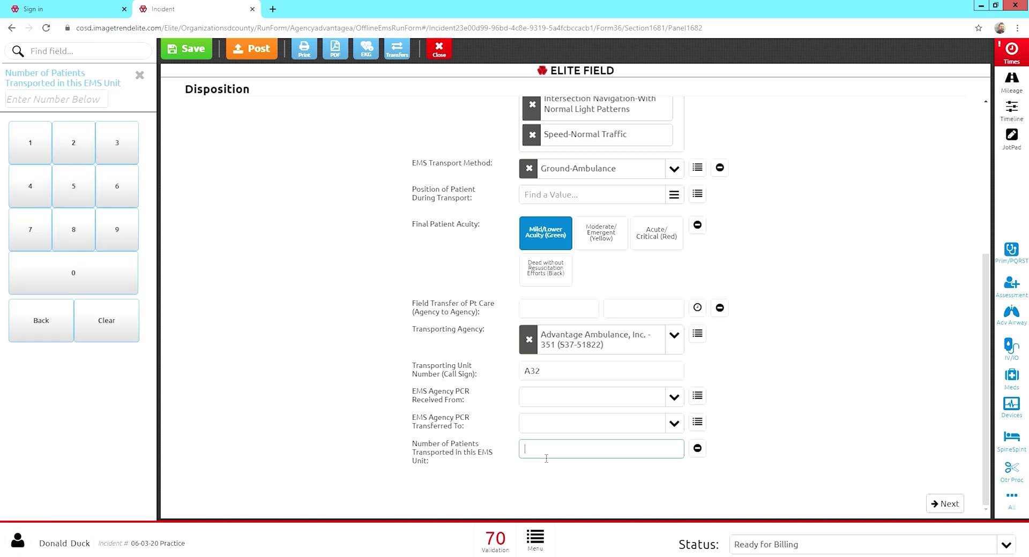
click(21, 146)
click(255, 307)
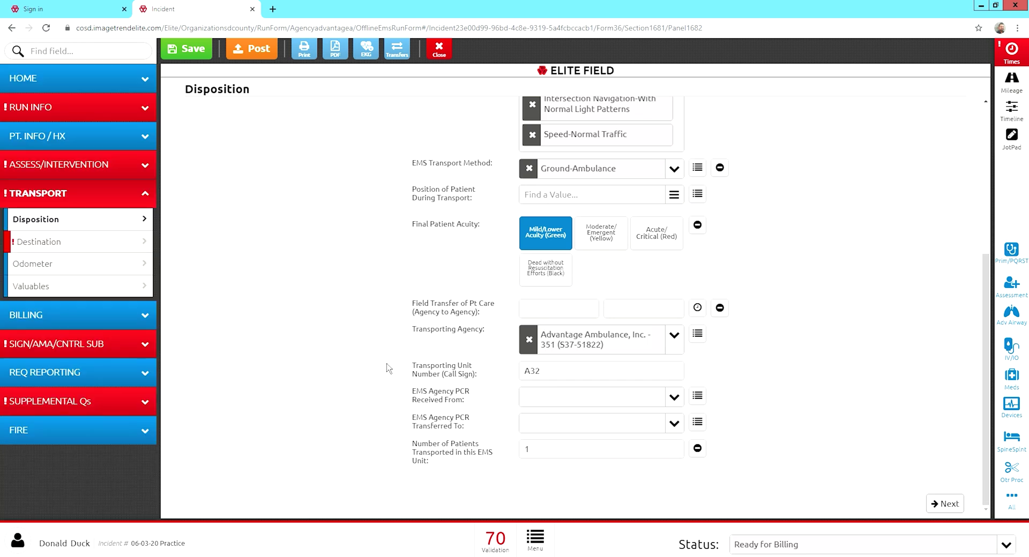
click(73, 248)
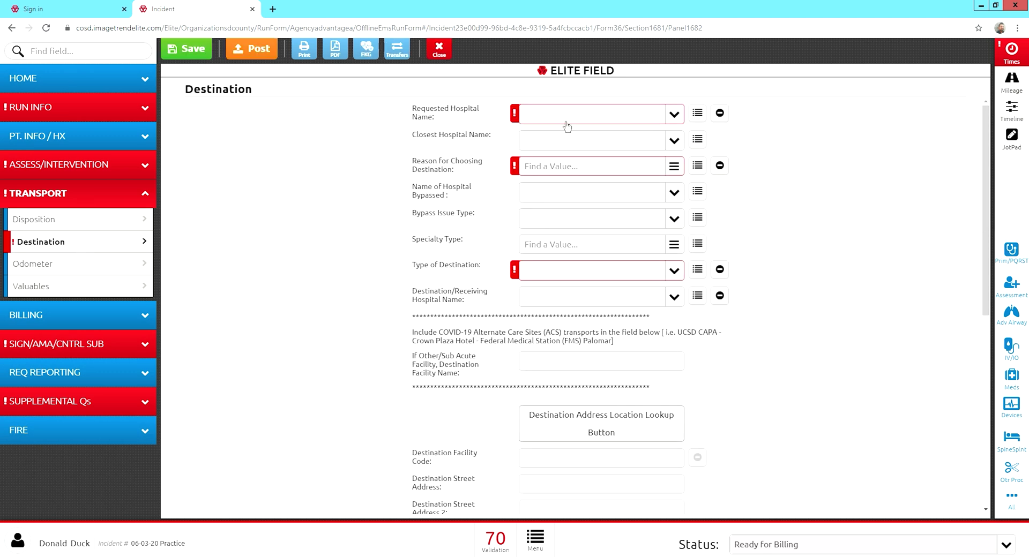
Mark No Hospital Requested and set the destination reason to Requested - Family Choice.
click(720, 113)
click(576, 150)
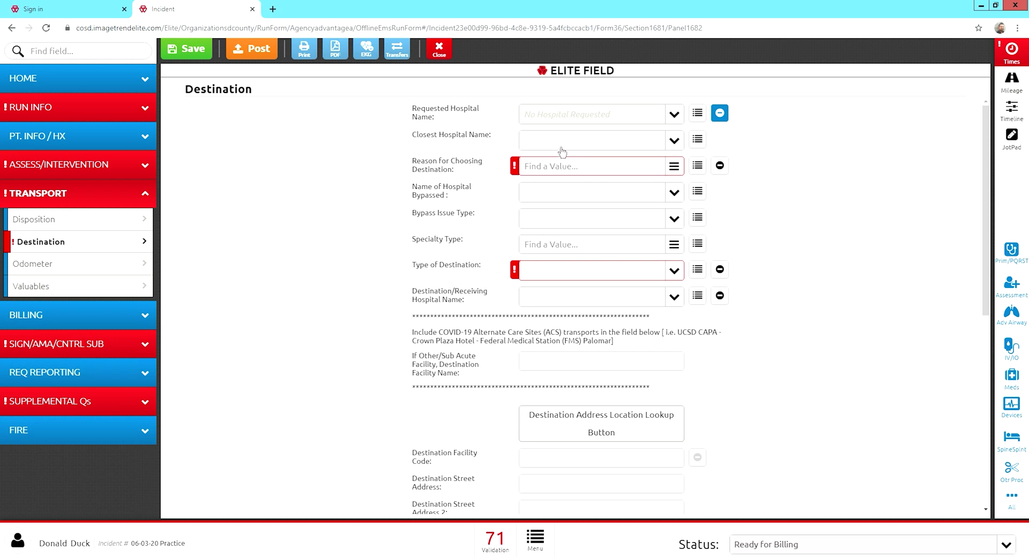
click(552, 169)
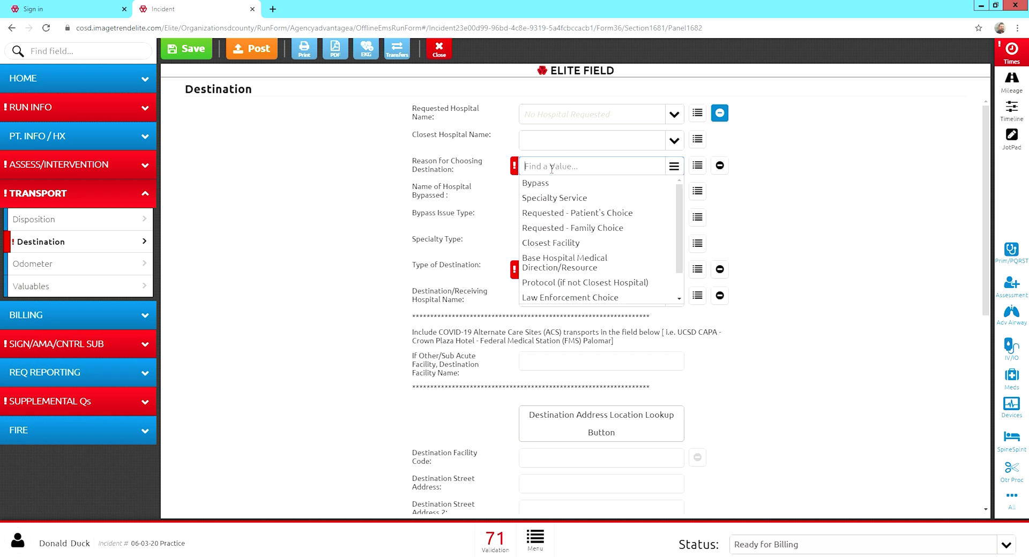
click(554, 229)
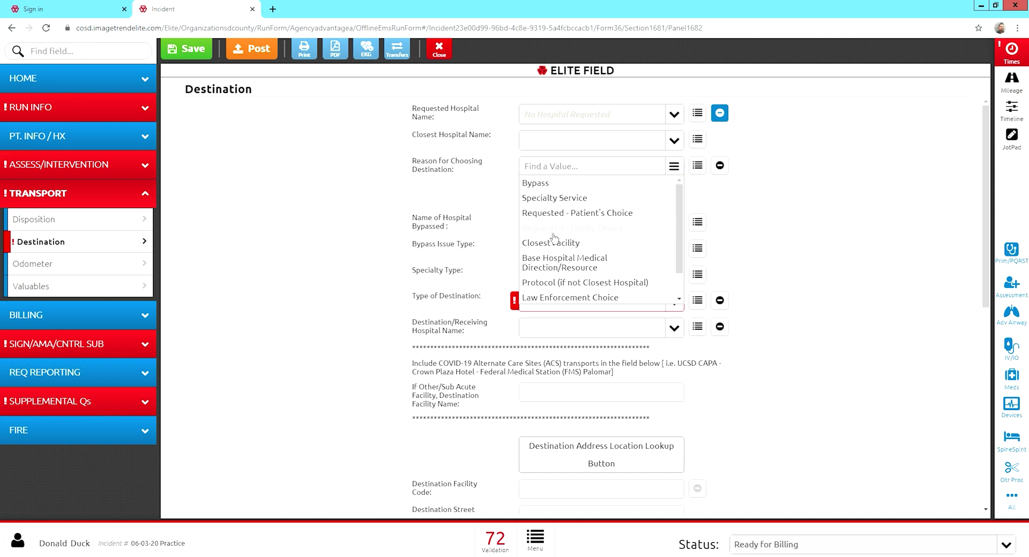
click(396, 182)
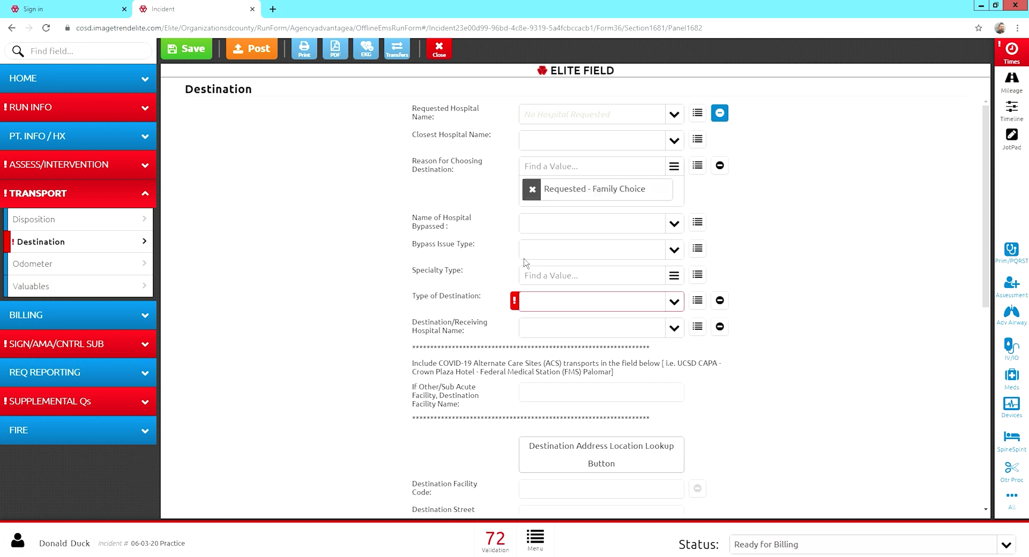
Set the destination type to Nursing Home/Assisted Living Facility.
click(552, 277)
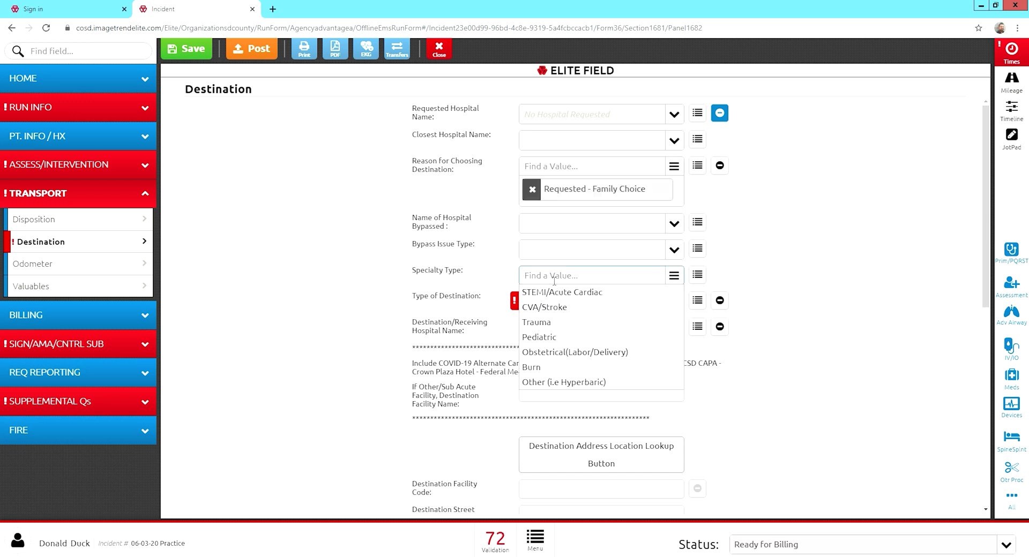
scroll(560, 294, down, 3)
scroll(567, 287, up, 3)
click(475, 332)
click(548, 306)
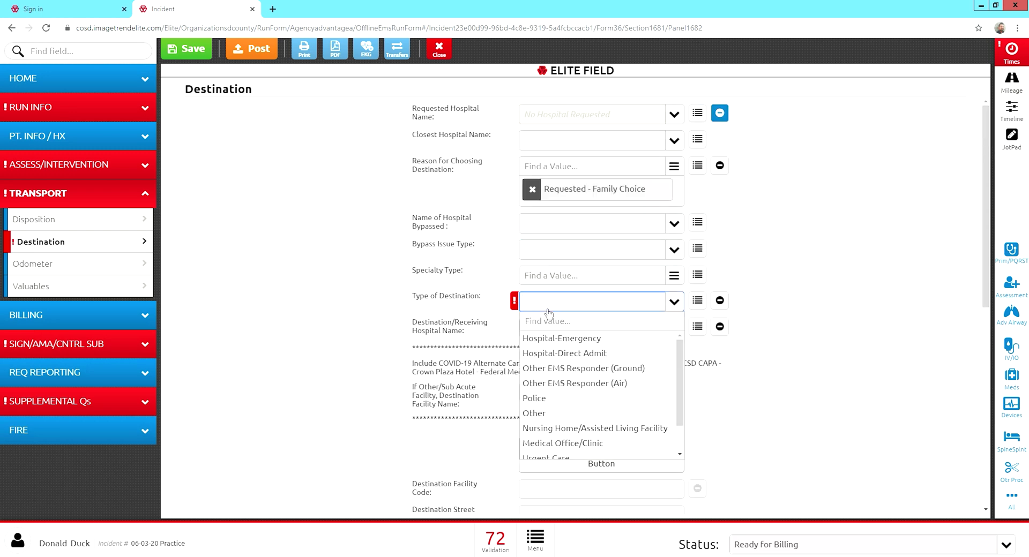
click(551, 435)
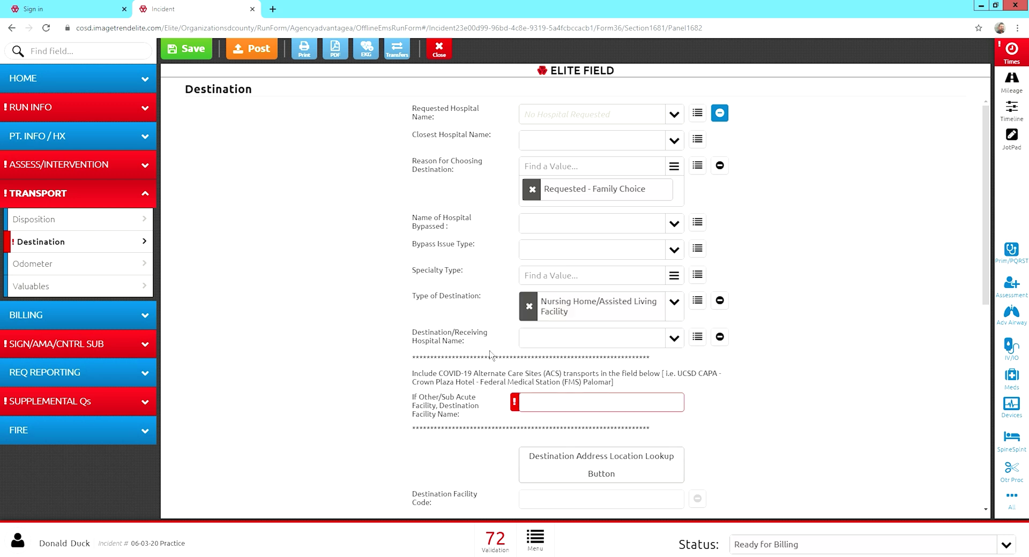
Enter Castle Manor as the other facility name.
click(547, 346)
text(cas)
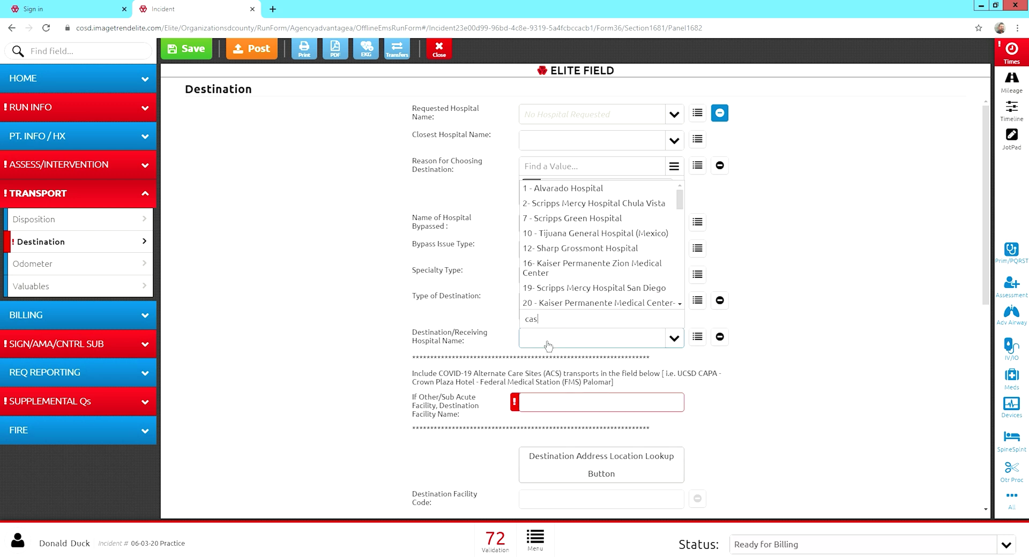
text(a)
key(BackSpace)
key(BackSpace)
text(Castle manor)
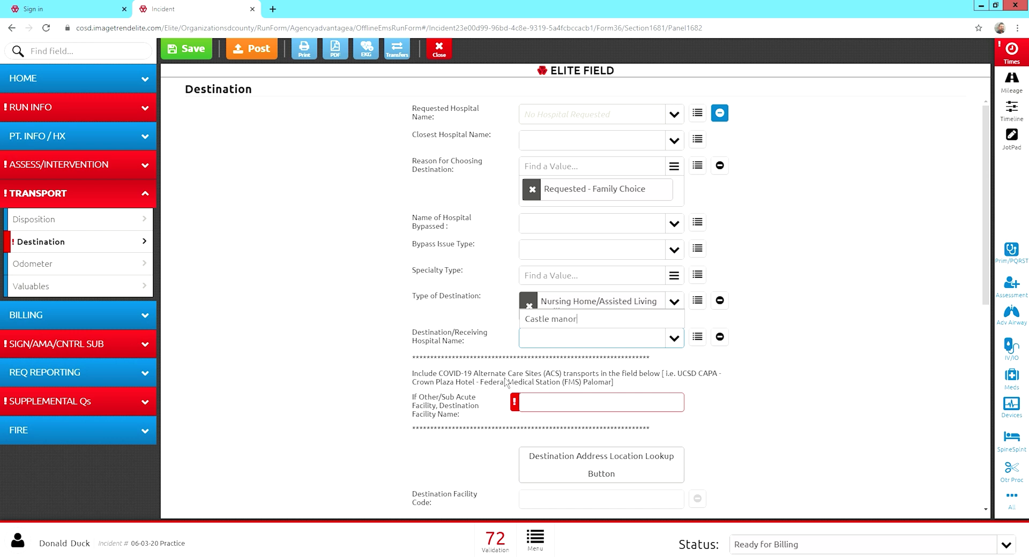
click(506, 383)
scroll(605, 365, down, 1)
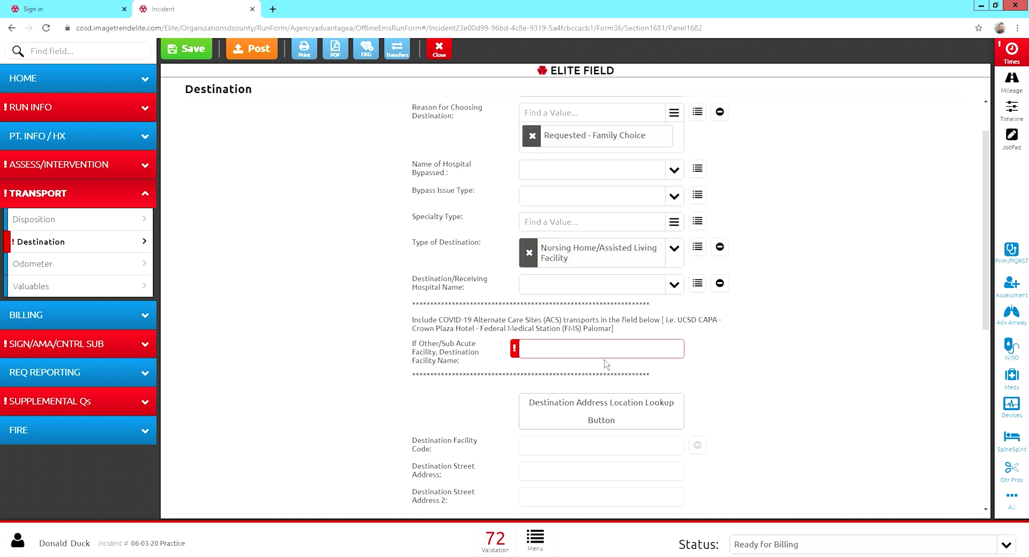
click(560, 351)
text(Castle Manor)
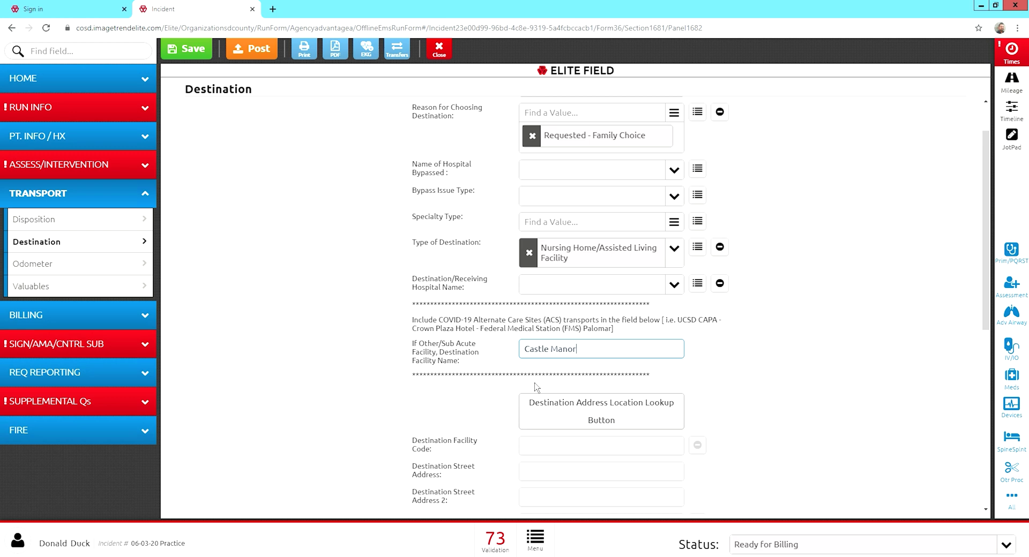
scroll(536, 387, down, 2)
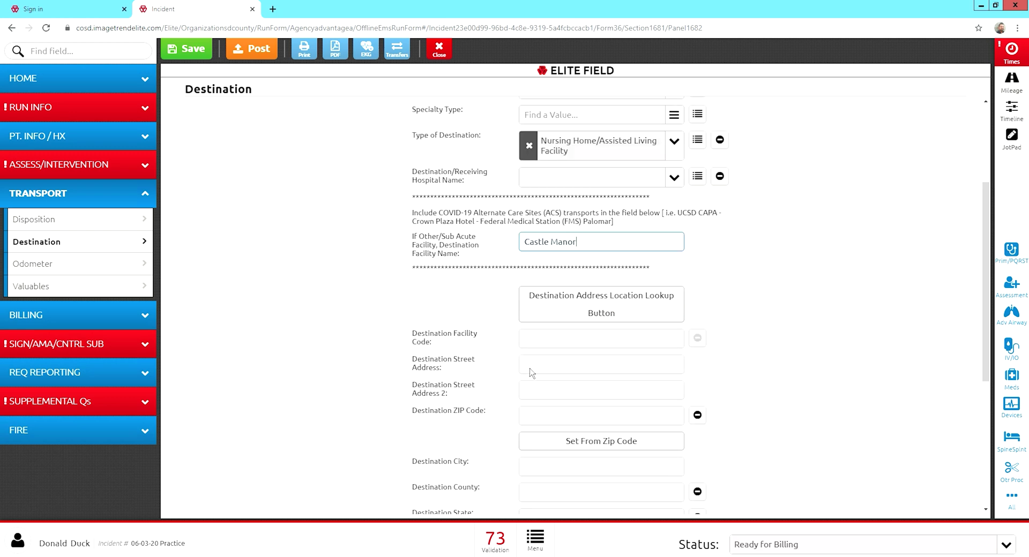
click(545, 368)
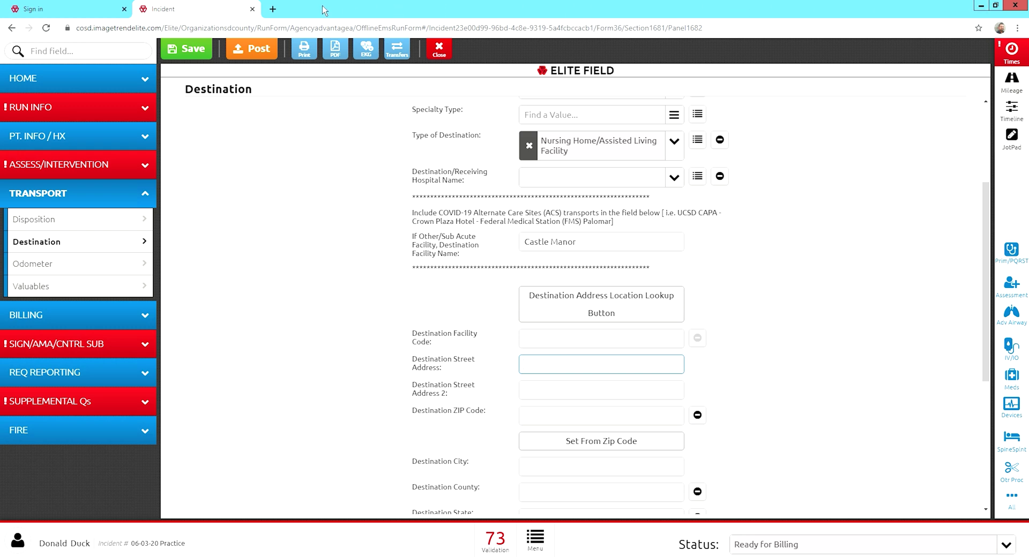
Google 'Castle Manor, San Diego' in a new tab and select the facility's street address.
click(273, 9)
click(429, 226)
text(c)
key(BackSpace)
text(Cas)
key(BackSpace)
key(BackSpace)
key(BackSpace)
key(BackSpace)
text(Castle M)
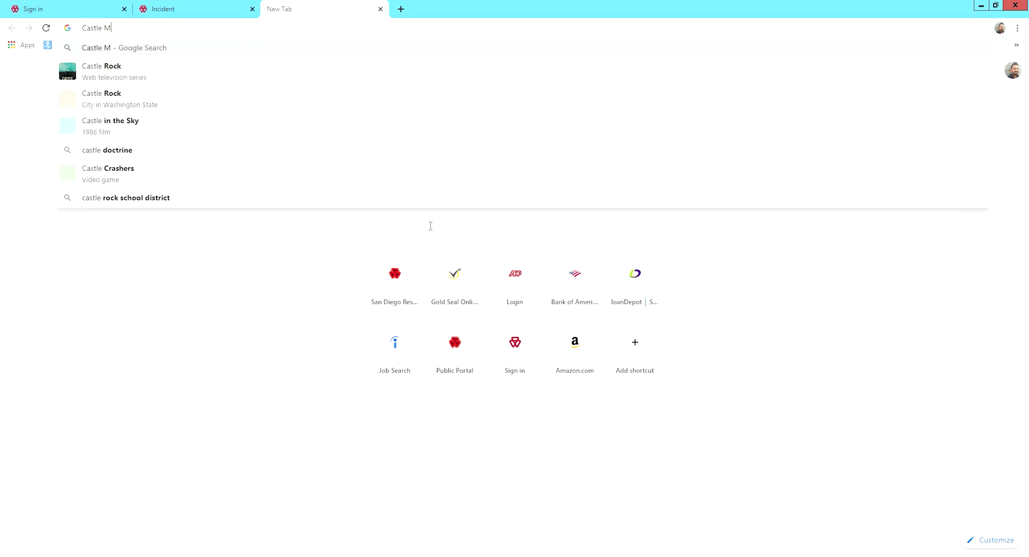
text(anor, San Diego)
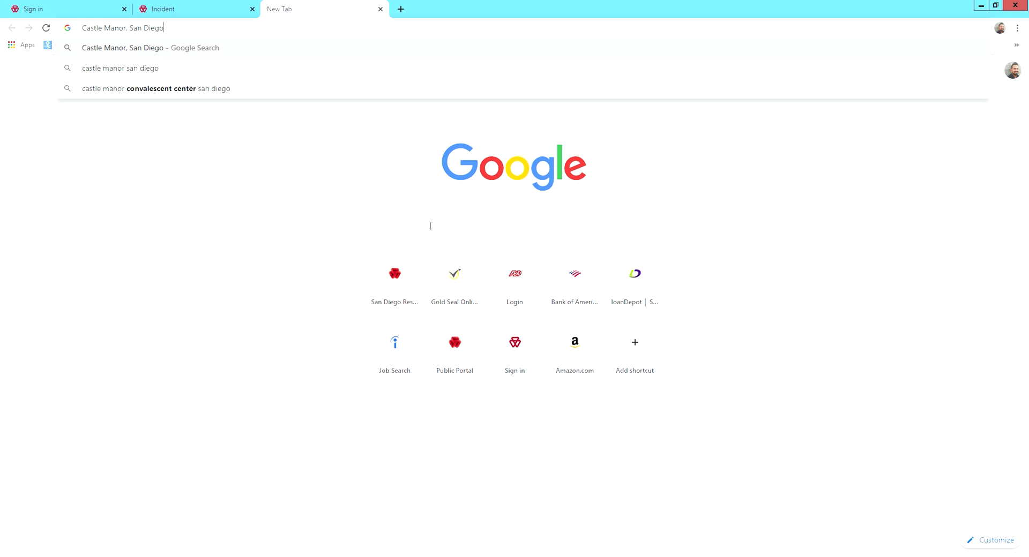
key(Return)
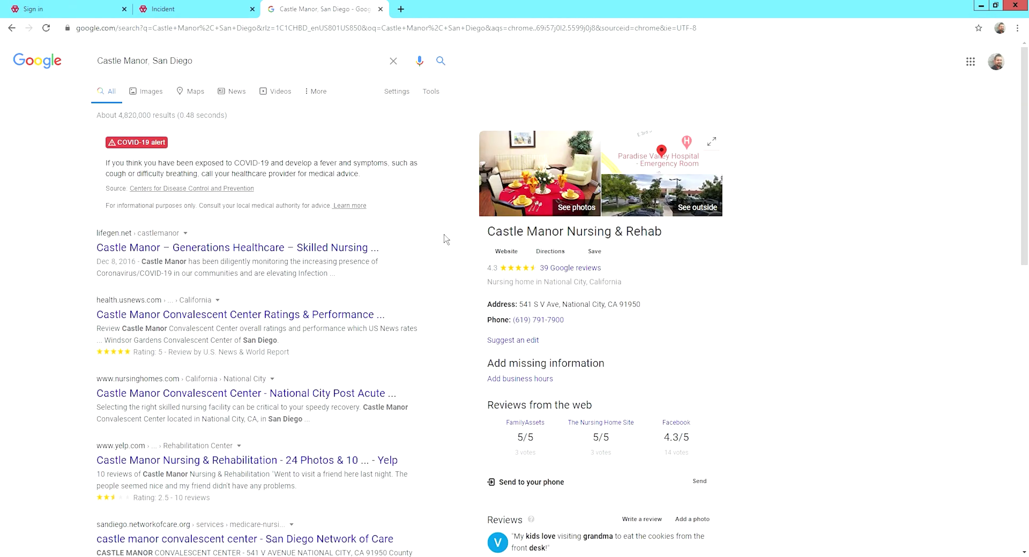
drag(519, 308, 567, 308)
Fill the destination street address, ZIP 91950 with city and county, and RM 150 as address line 2.
click(228, 15)
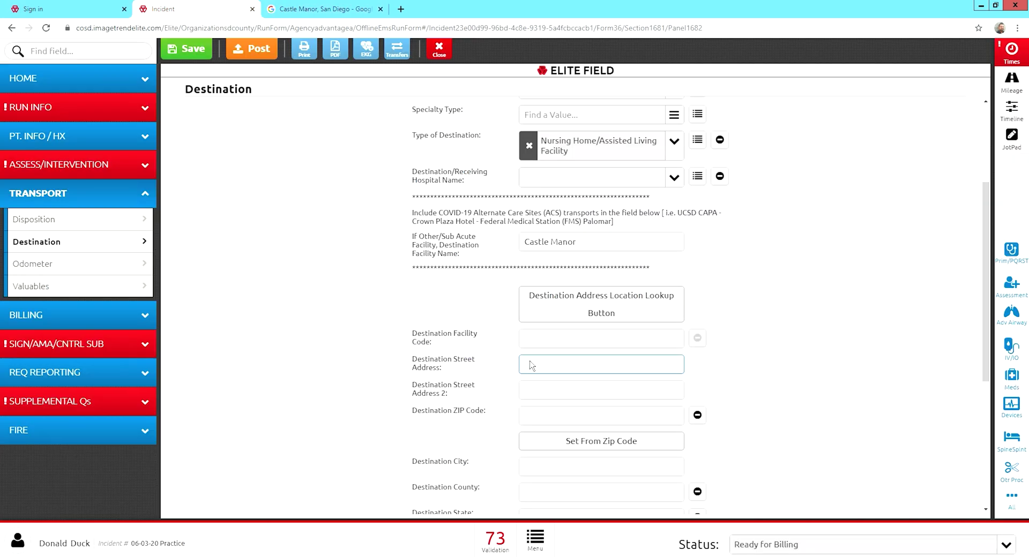
text(541 S V Ave,)
click(544, 418)
text(919)
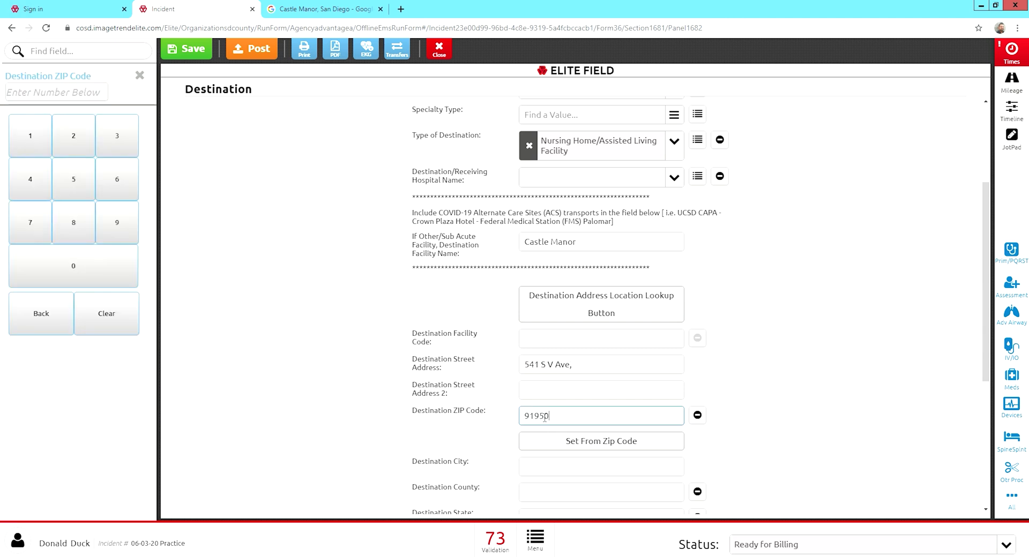
click(552, 449)
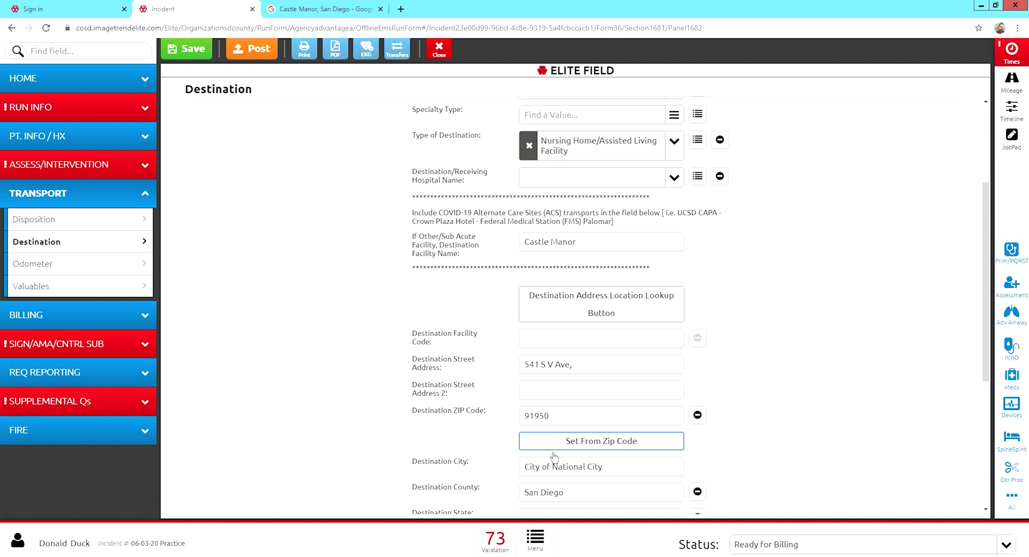
scroll(512, 458, down, 2)
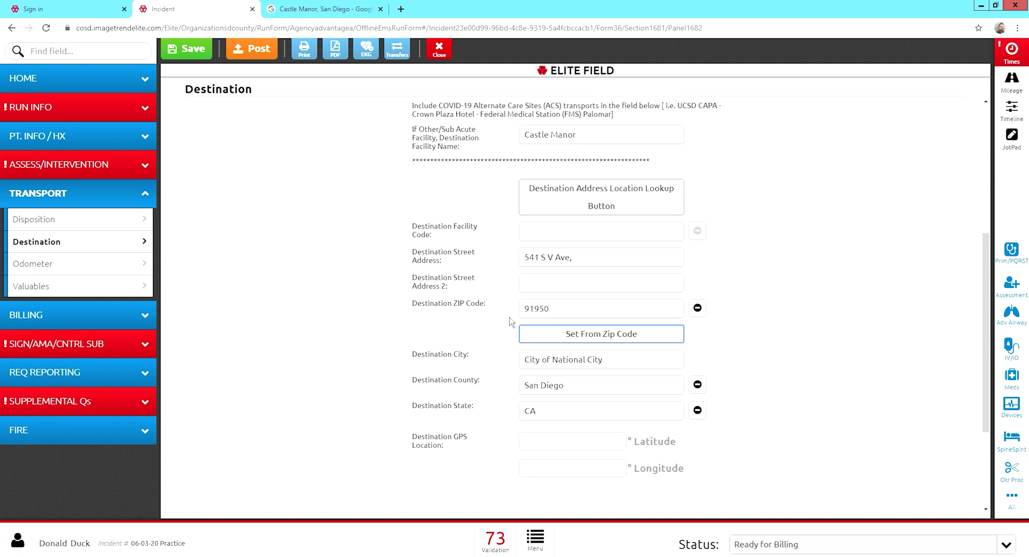
click(538, 288)
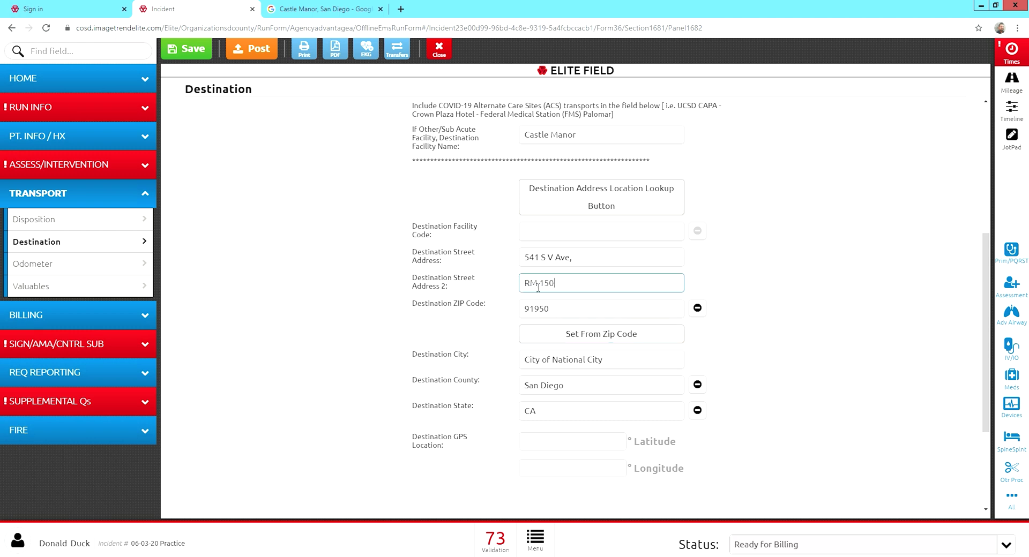
click(453, 314)
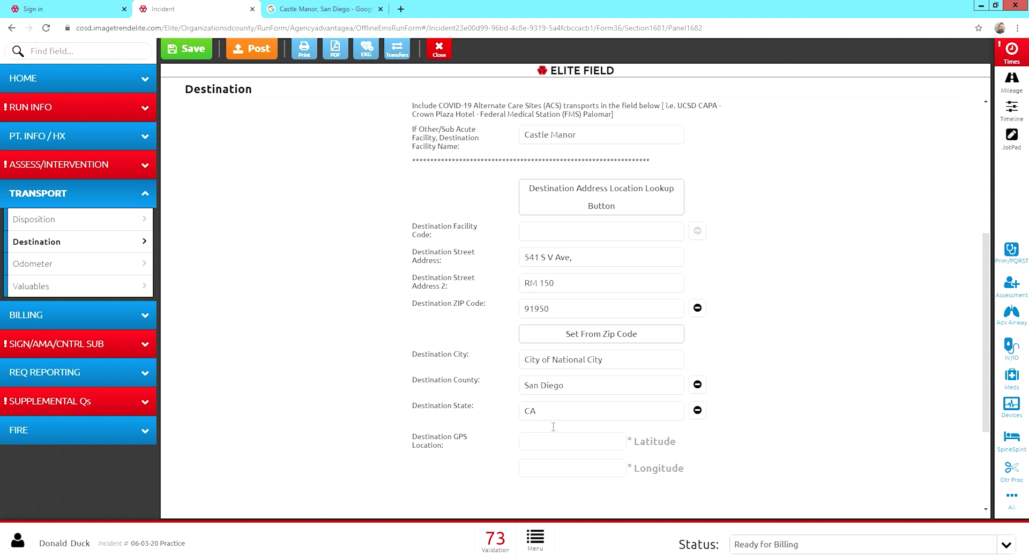
scroll(552, 434, down, 2)
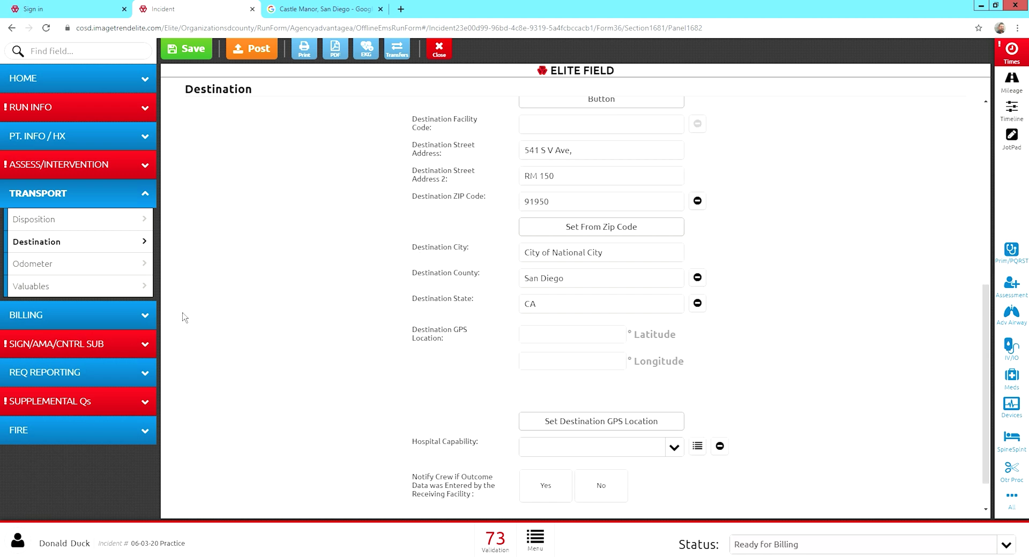
Enter odometer readings of 12.3 on scene and 145 at destination.
click(86, 273)
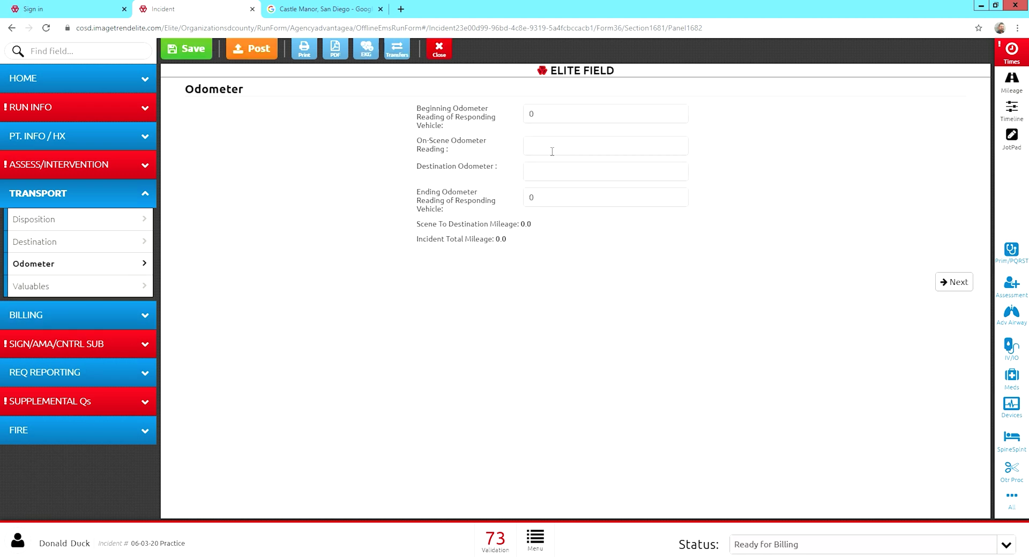
click(552, 152)
text(12.3)
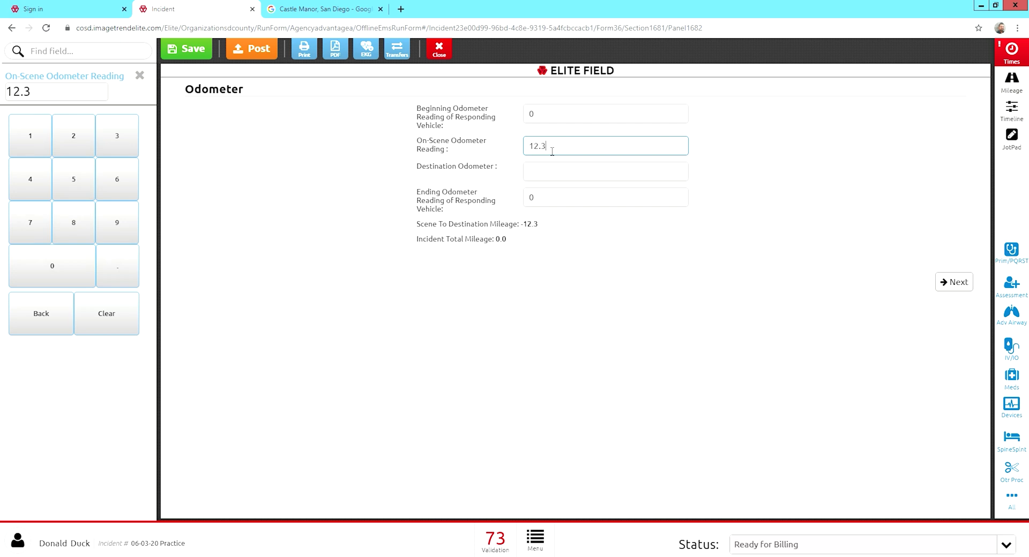
click(552, 181)
text(145)
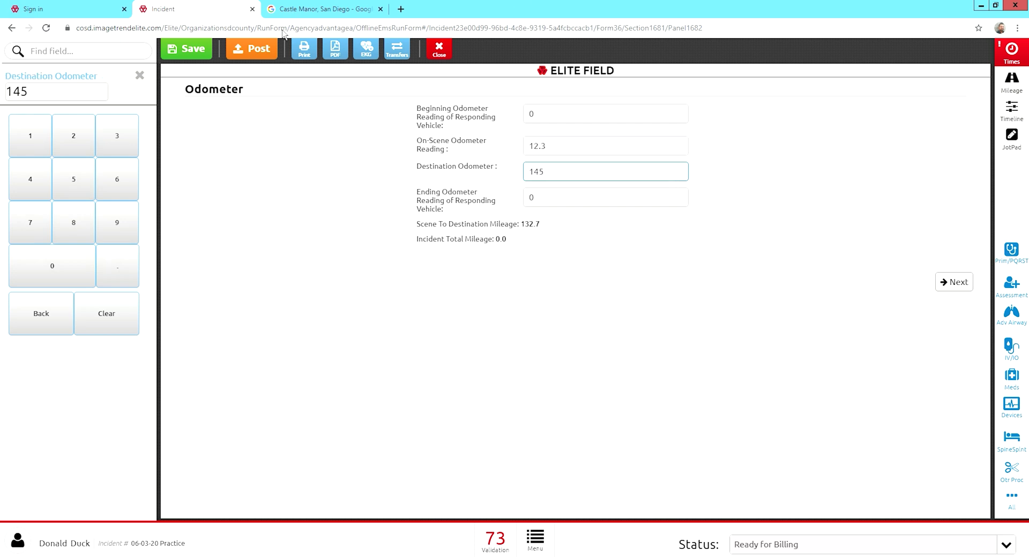
click(293, 12)
Find Paradise Valley Hospital in National City on Google Maps.
triple_click(210, 66)
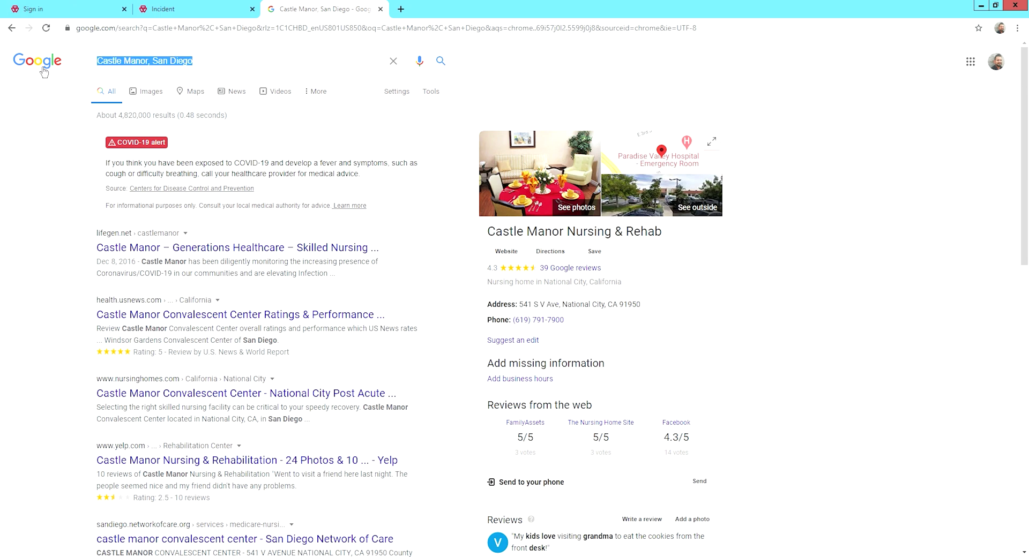
text(google maps)
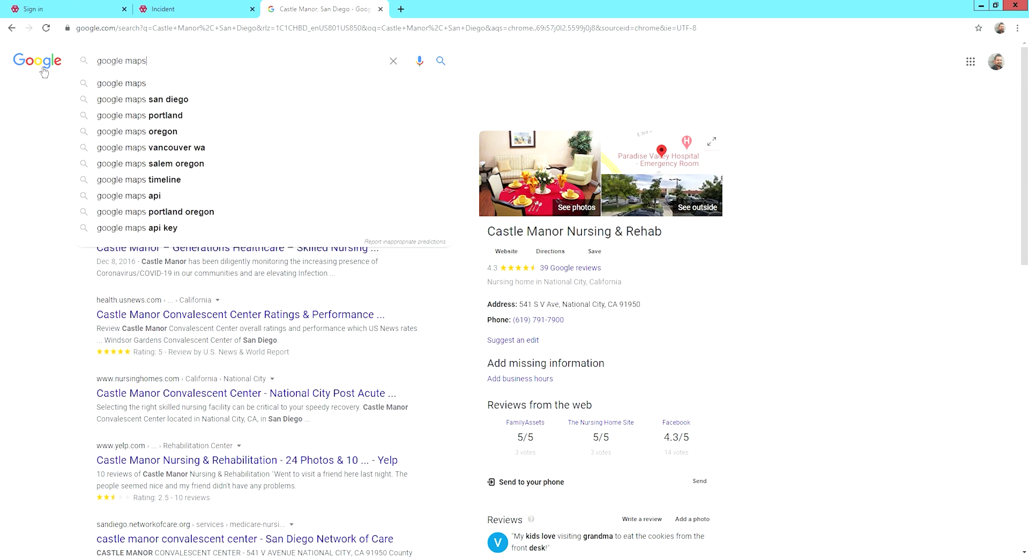
key(Return)
click(105, 150)
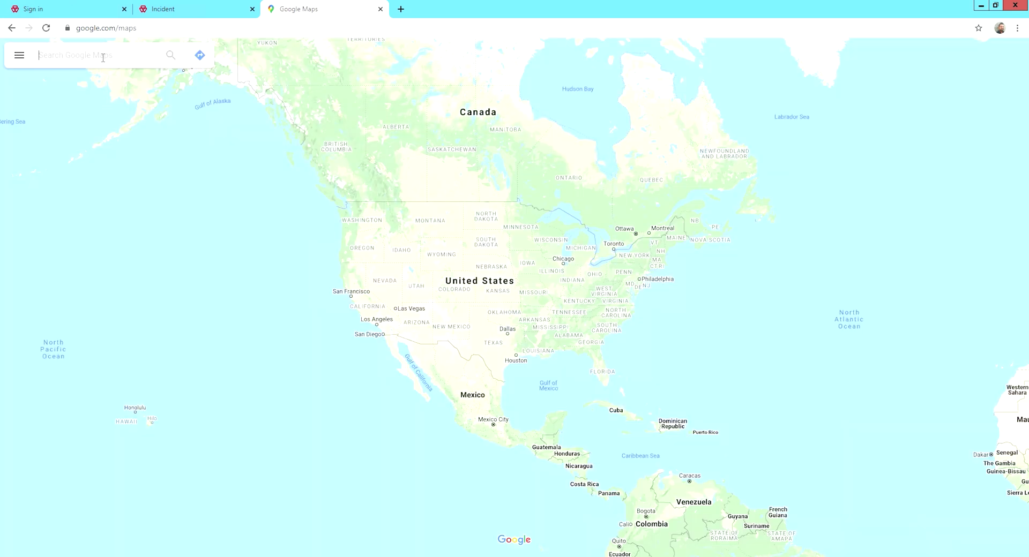
text(par)
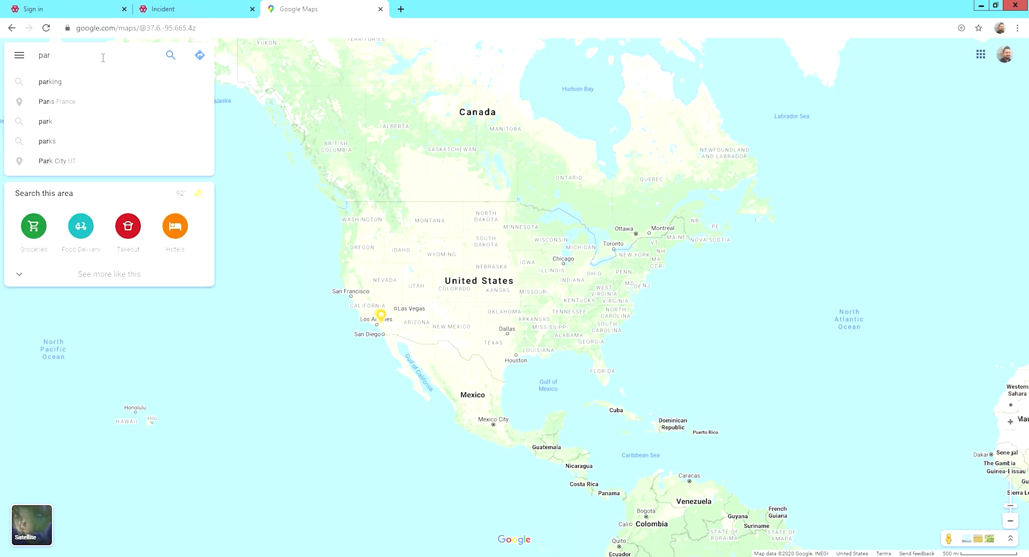
text(adise valley)
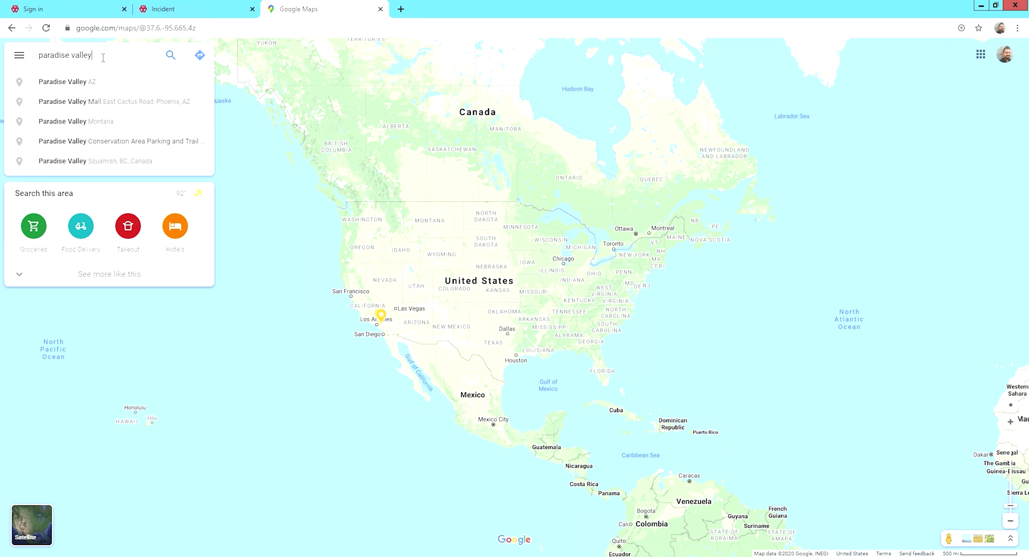
text( hosptia)
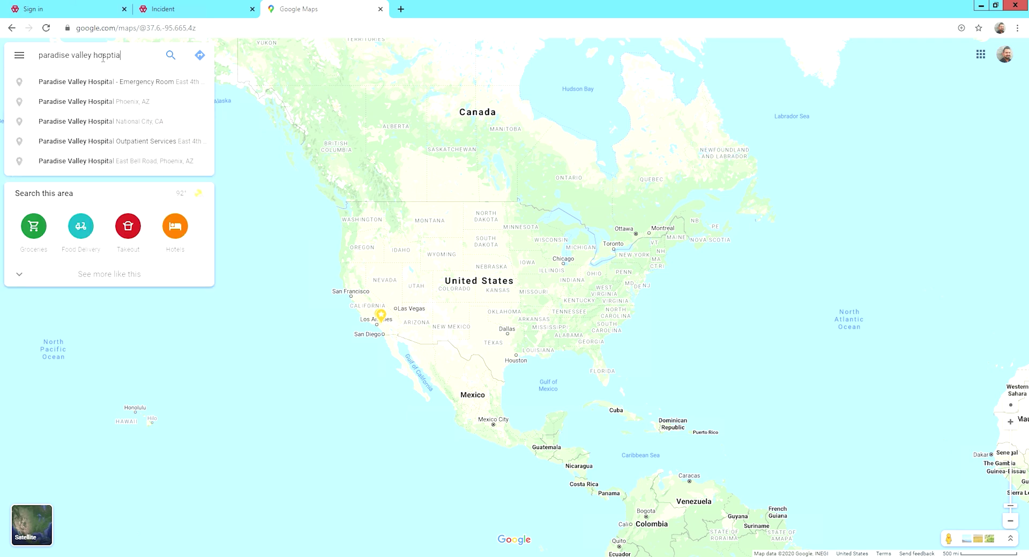
text(l)
click(101, 128)
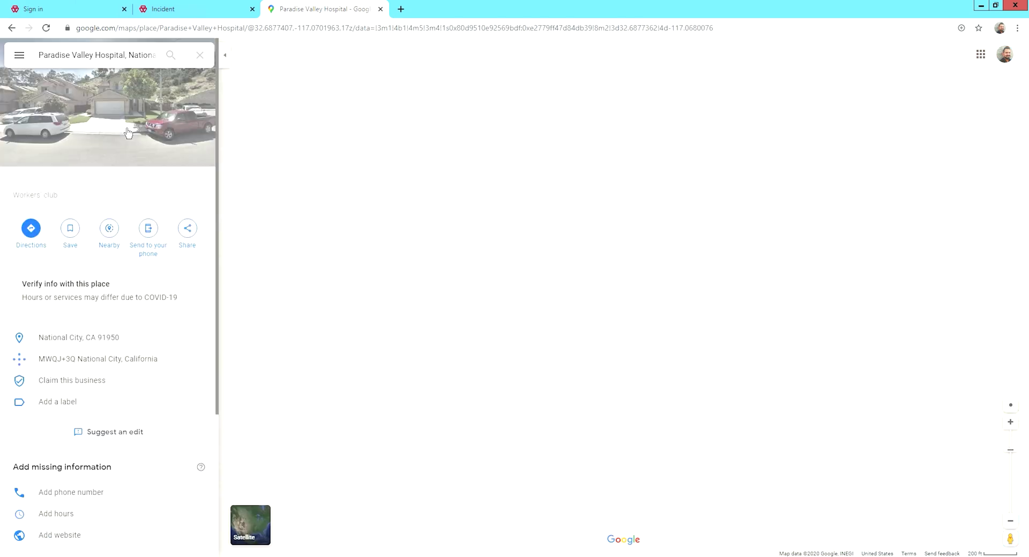
Get directions from Paradise Valley Hospital to Castle Manor Nursing & Rehab.
click(31, 230)
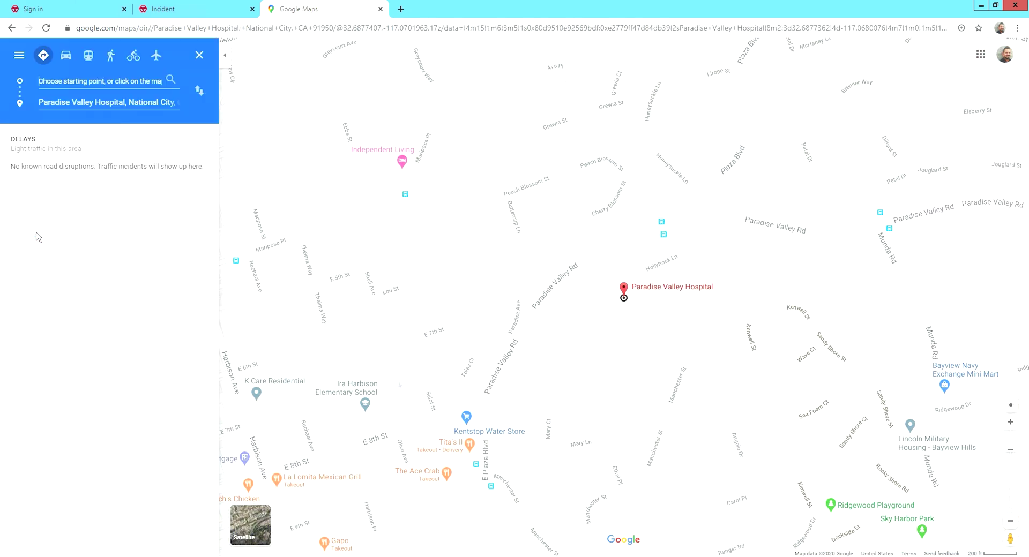
click(199, 91)
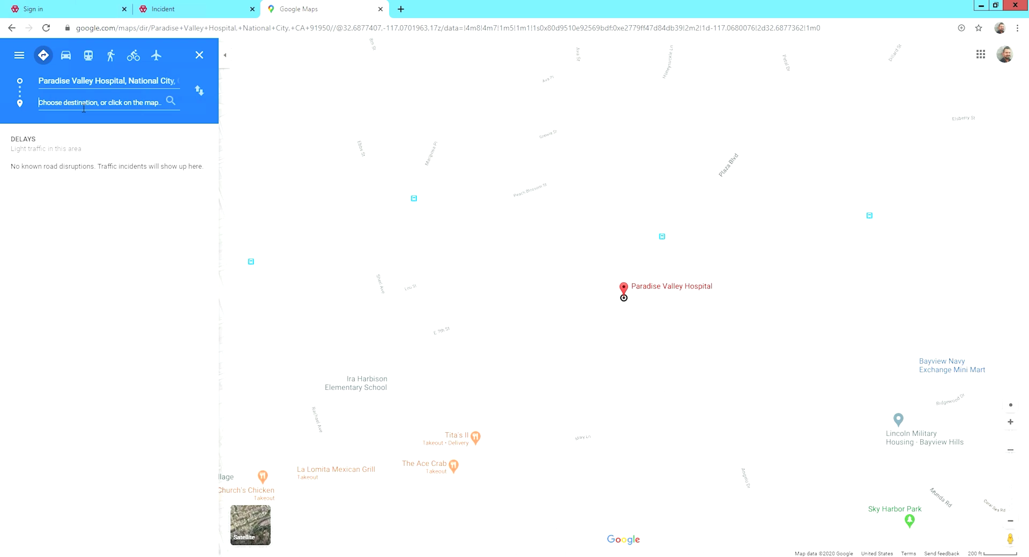
click(84, 102)
text(Castle manor)
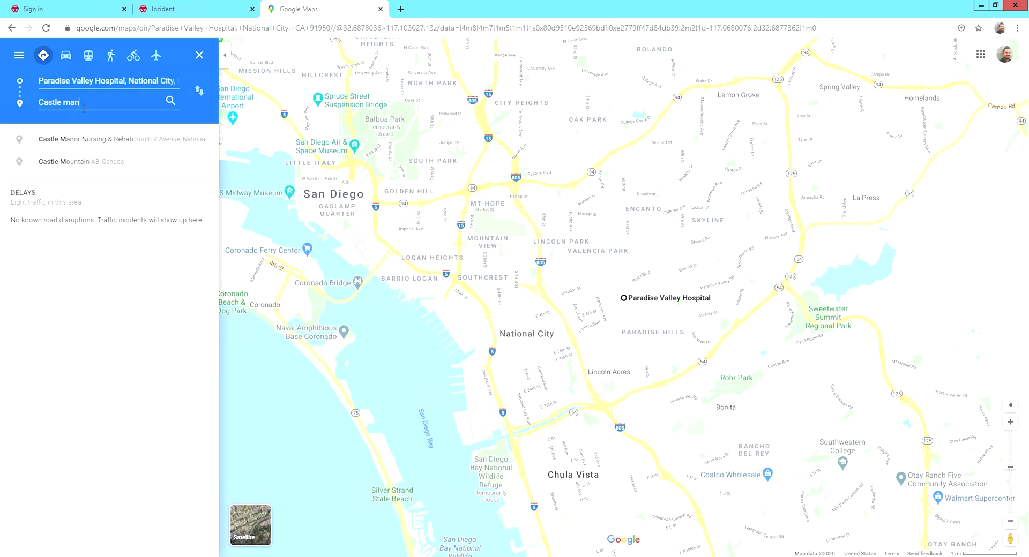
click(91, 142)
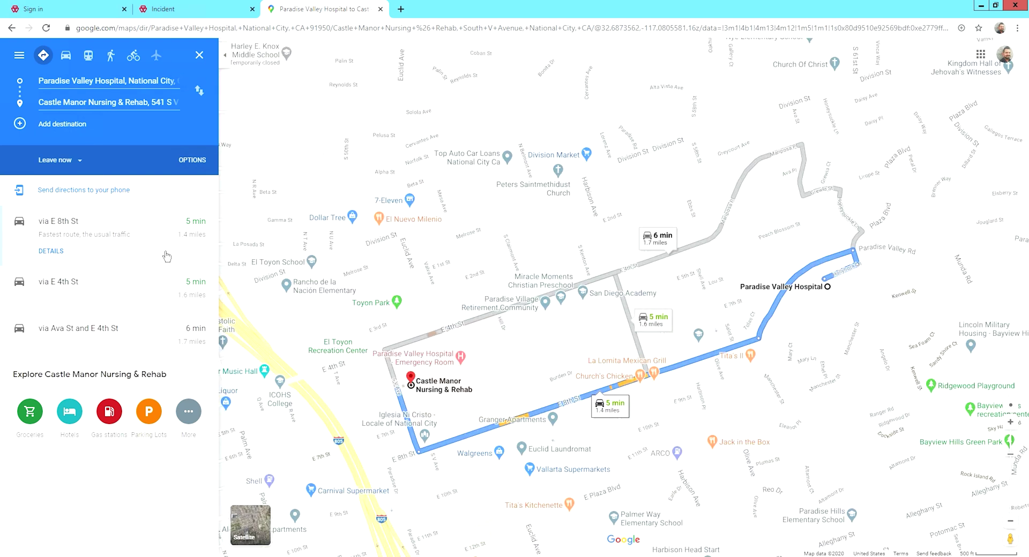
click(225, 16)
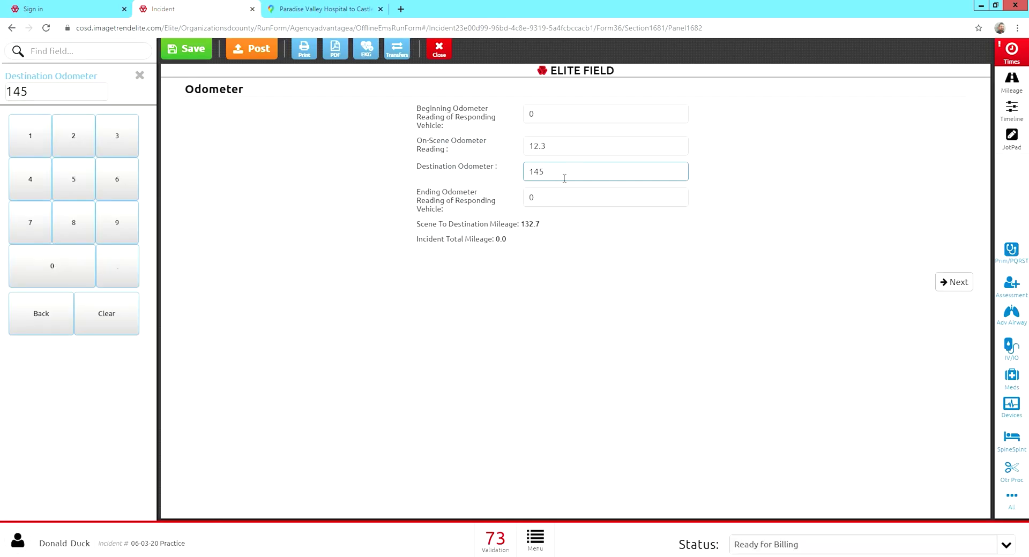
Correct the destination odometer to 13.7, giving 1.4 miles scene to destination.
key(BackSpace)
key(BackSpace)
text(3.7)
click(588, 242)
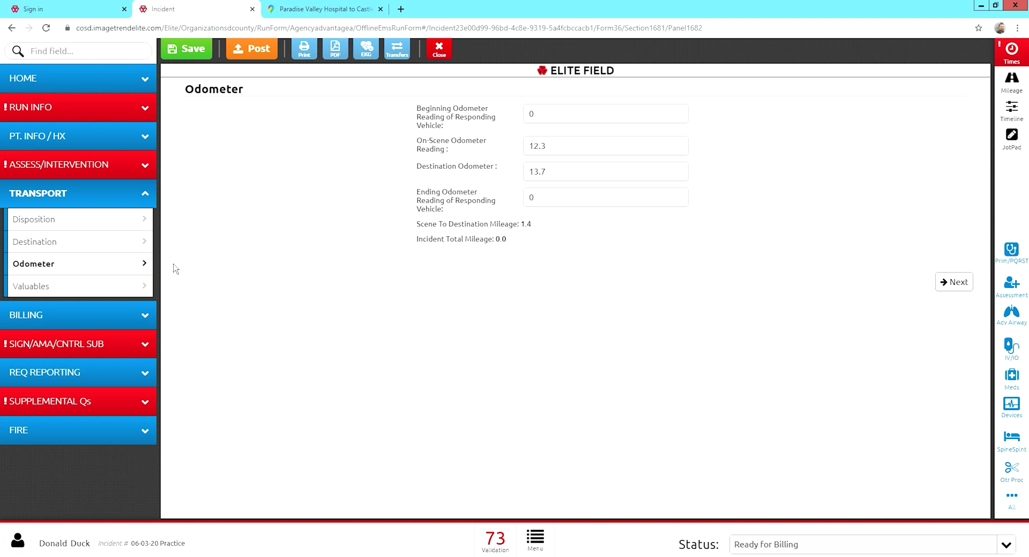
Record a Cell Phone as patient belongings left At Destination with Patient.
click(91, 290)
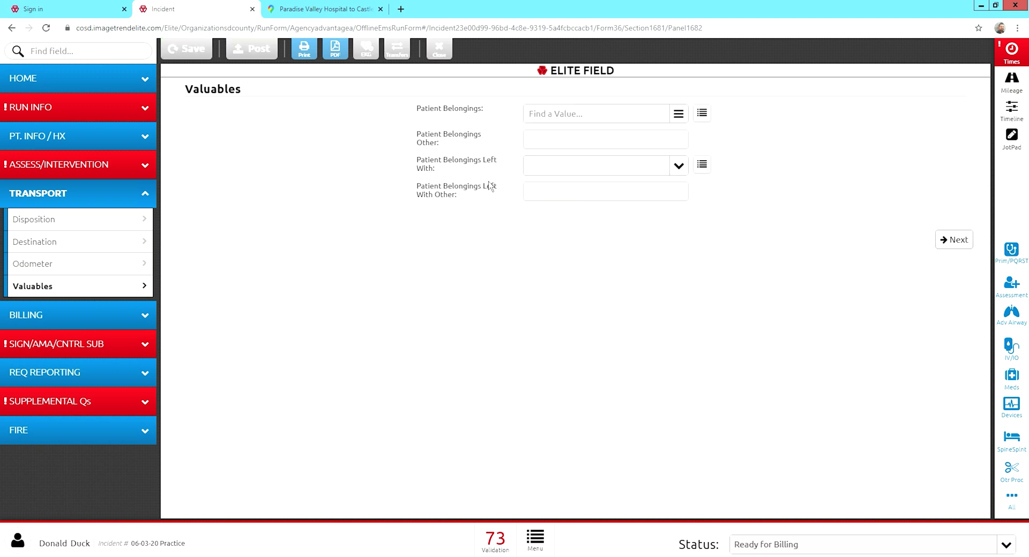
click(603, 120)
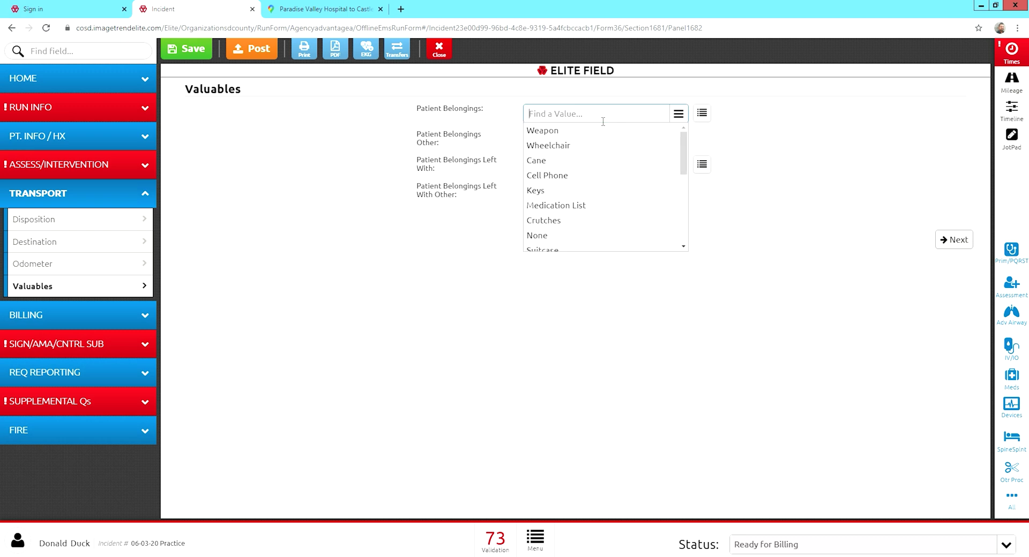
click(565, 181)
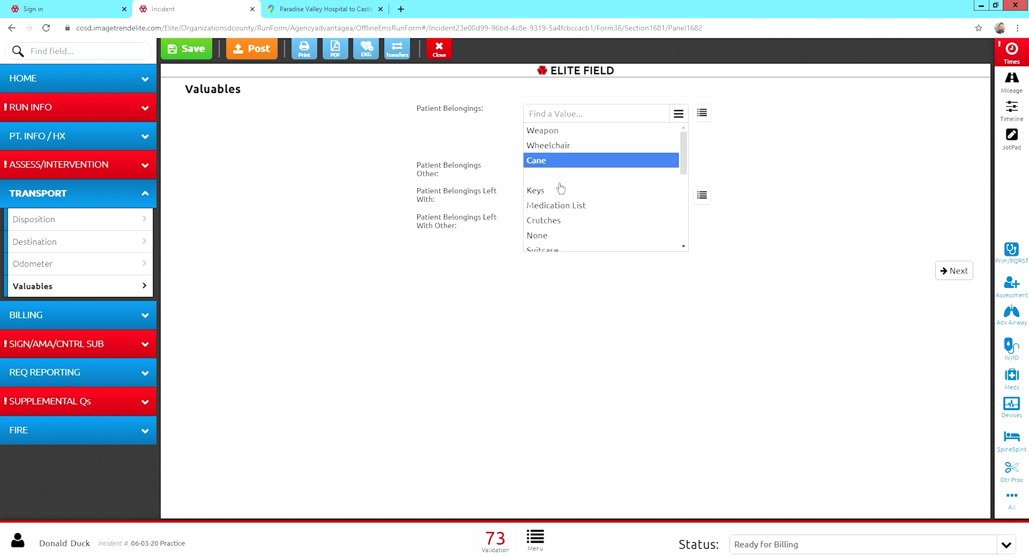
scroll(562, 186, down, 3)
scroll(561, 187, down, 1)
scroll(561, 187, down, 1)
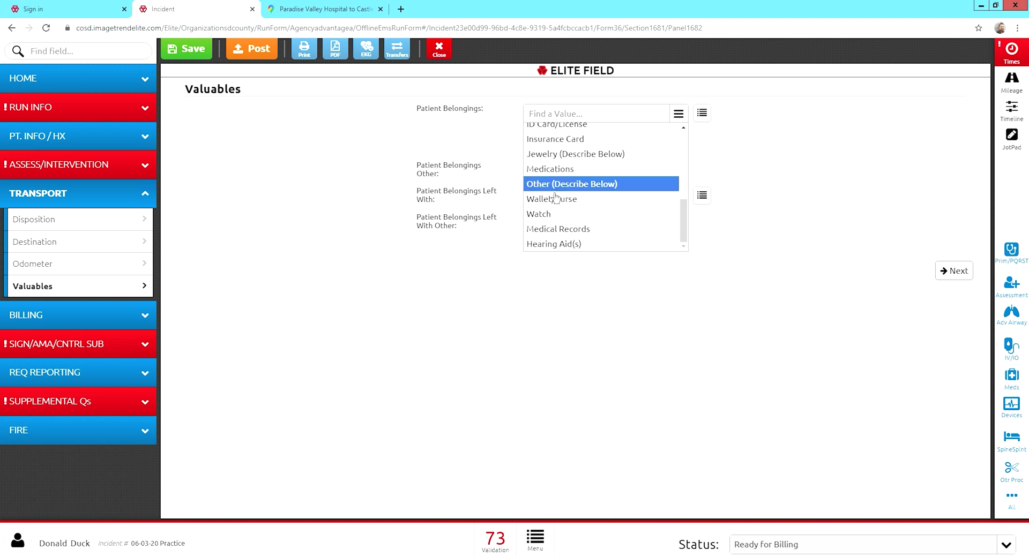
click(462, 201)
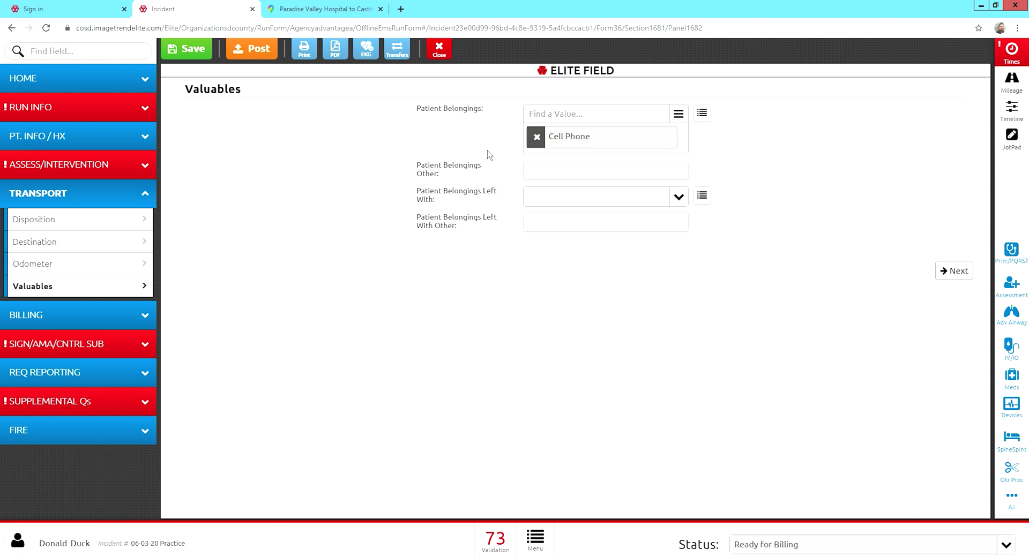
click(554, 198)
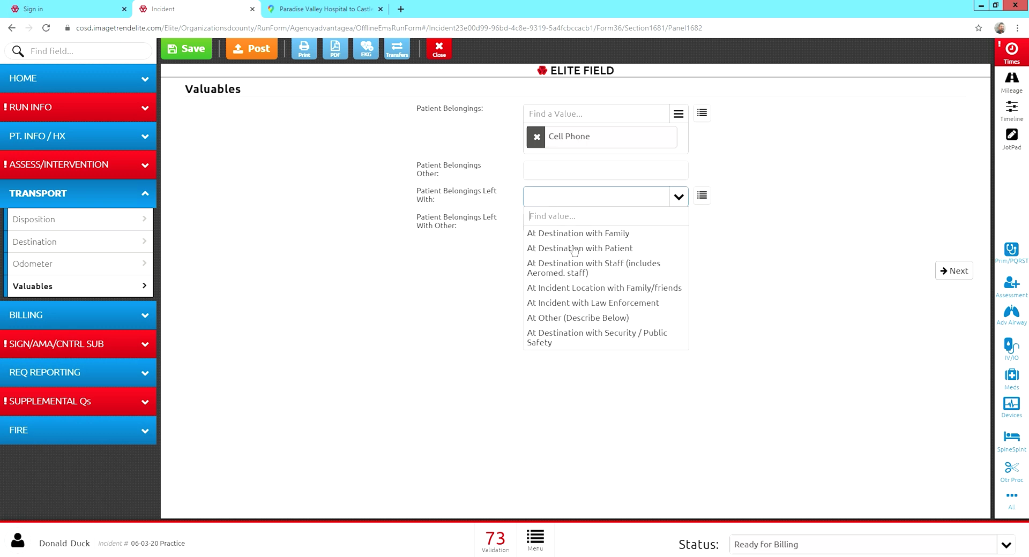
click(567, 249)
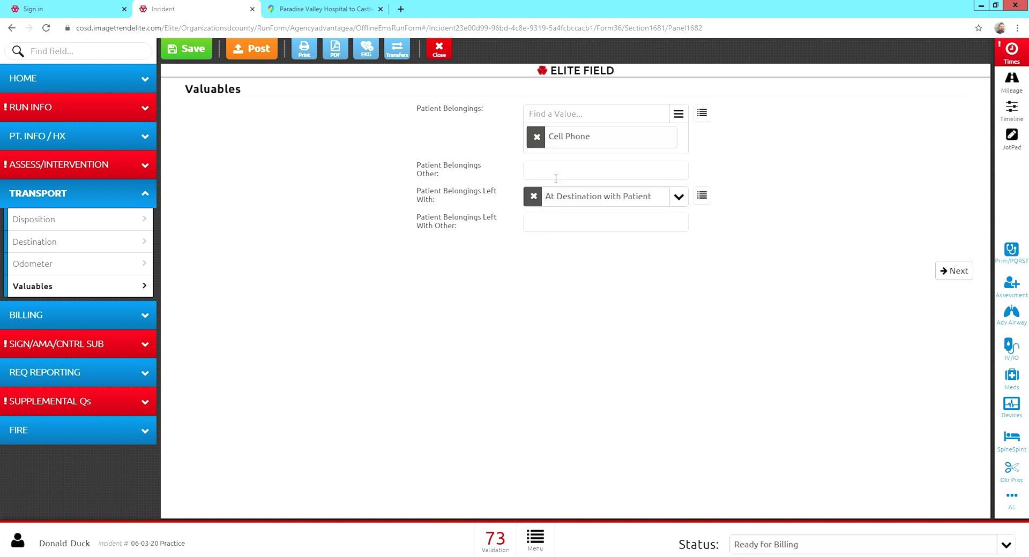
click(73, 326)
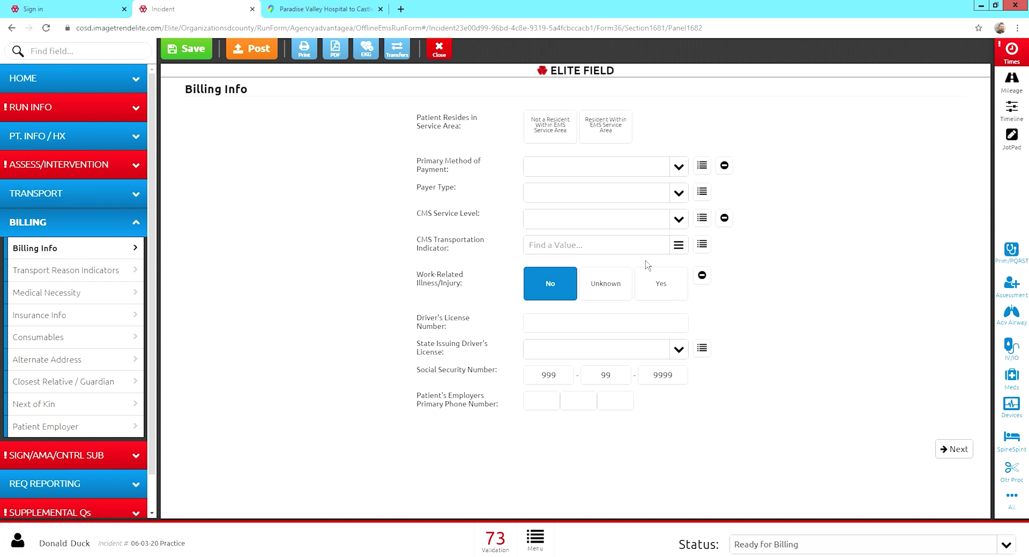
Go to the Billing section's Transport Reason Indicators page.
click(79, 274)
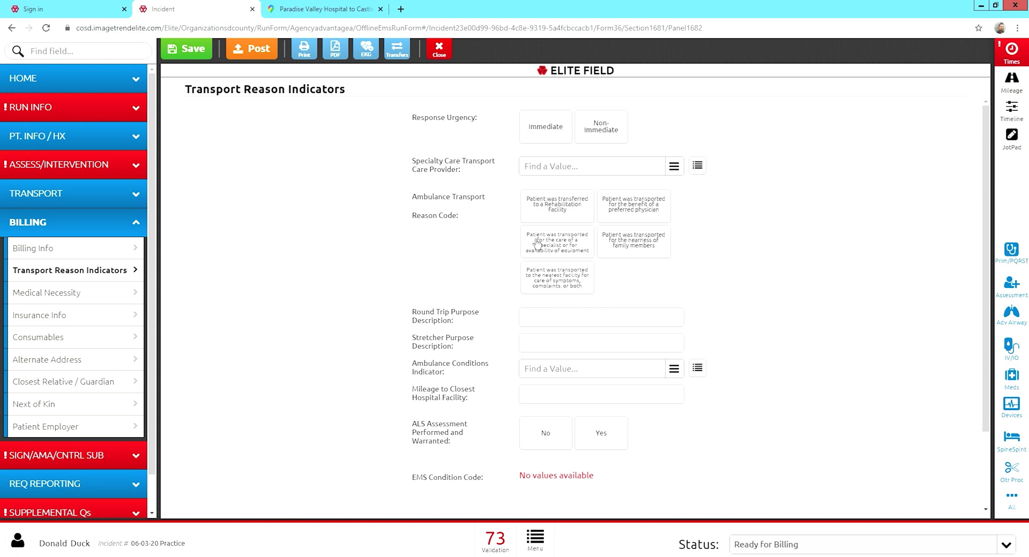
Select the rehabilitation facility transfer and nearest facility for symptoms transport reason codes.
click(563, 215)
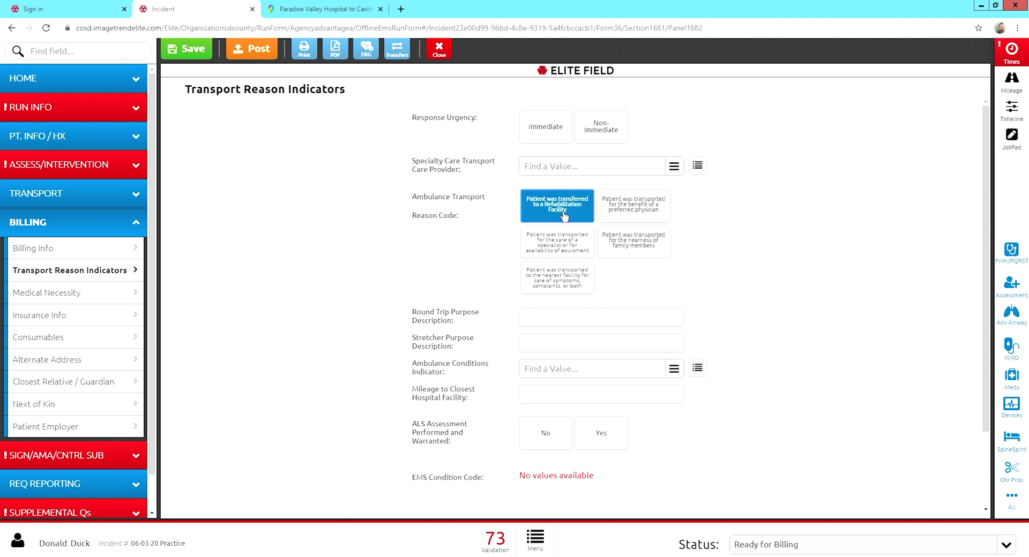
click(569, 286)
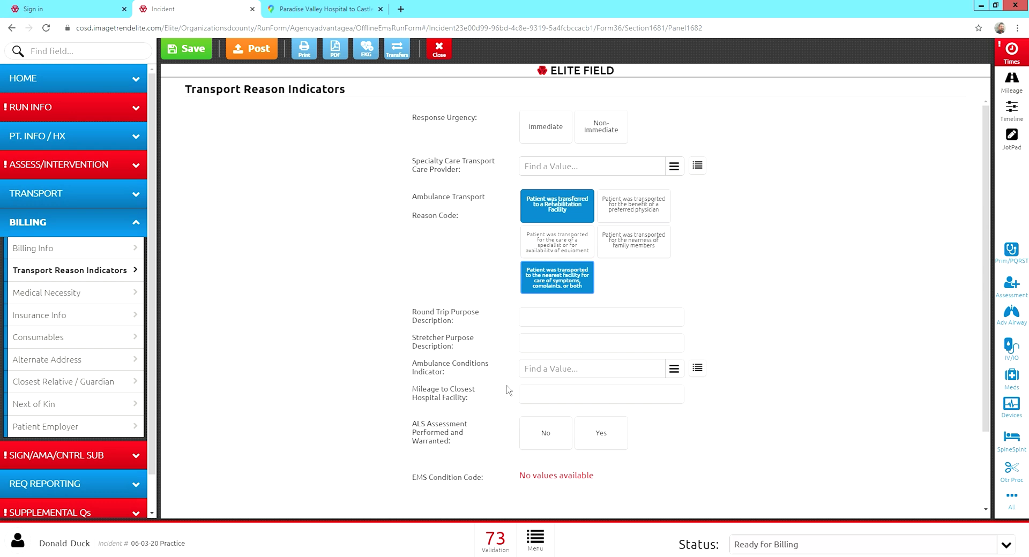
scroll(509, 391, down, 1)
scroll(509, 391, down, 1)
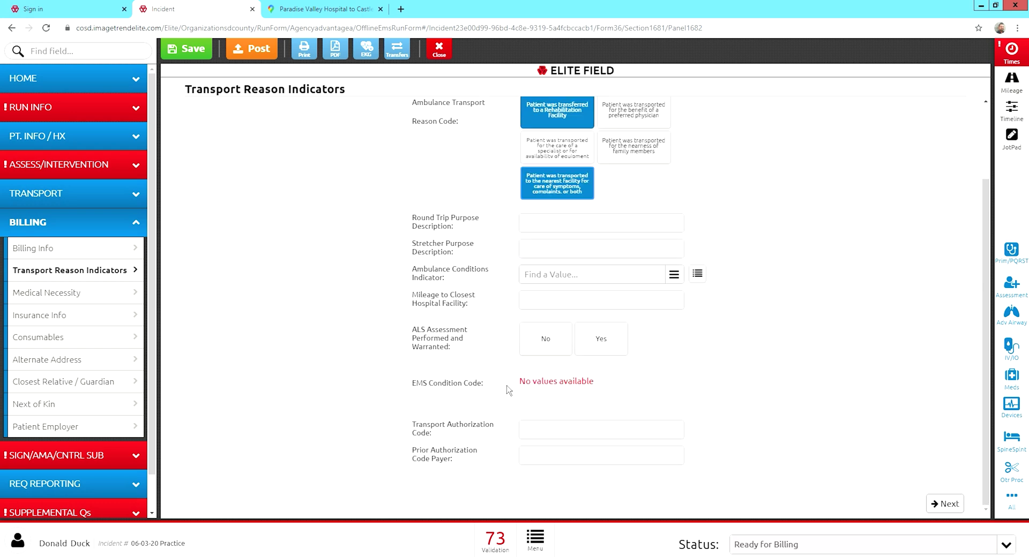
scroll(509, 390, up, 2)
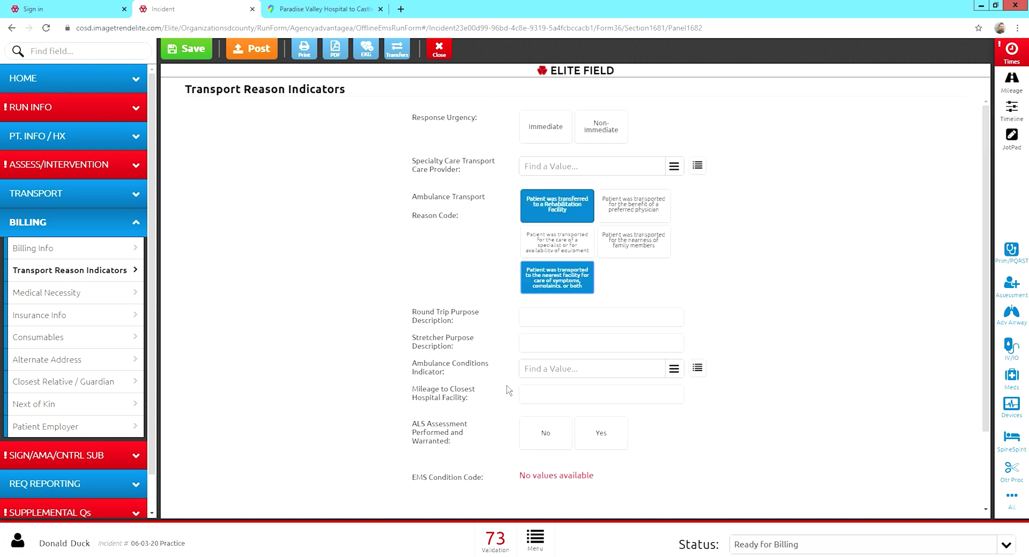
click(59, 301)
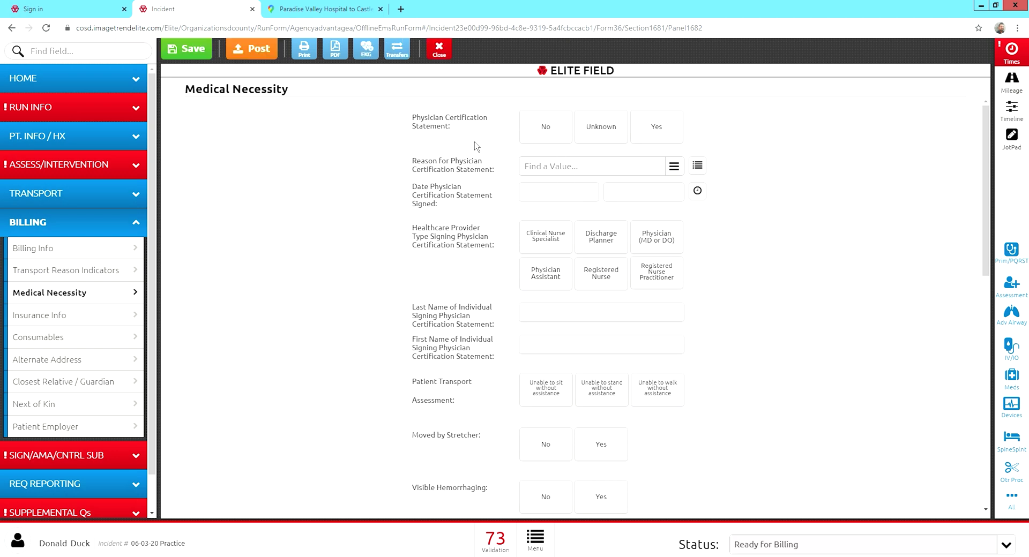
Answer Yes to Physician Certification Statement on the Medical Necessity page.
click(646, 138)
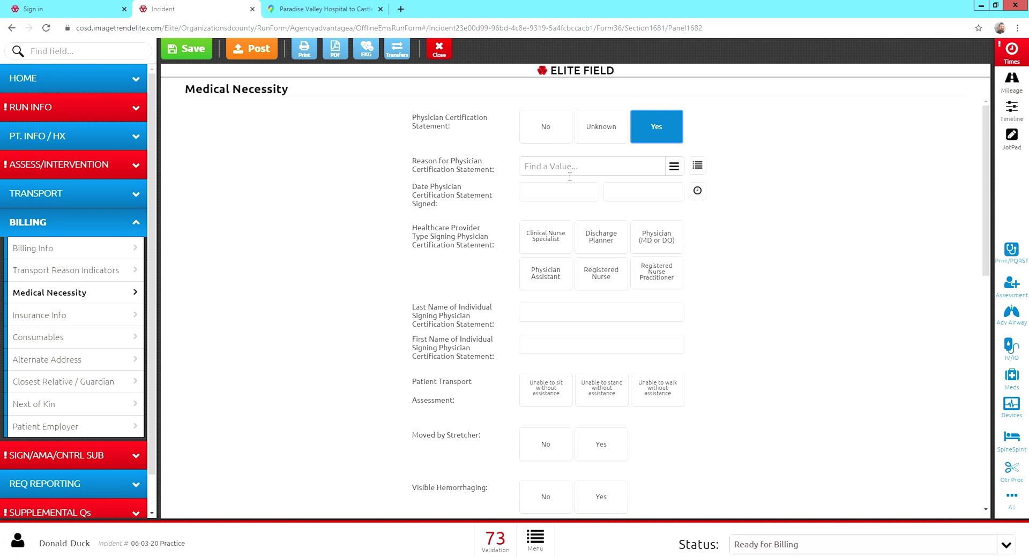
scroll(515, 257, down, 2)
scroll(530, 268, down, 8)
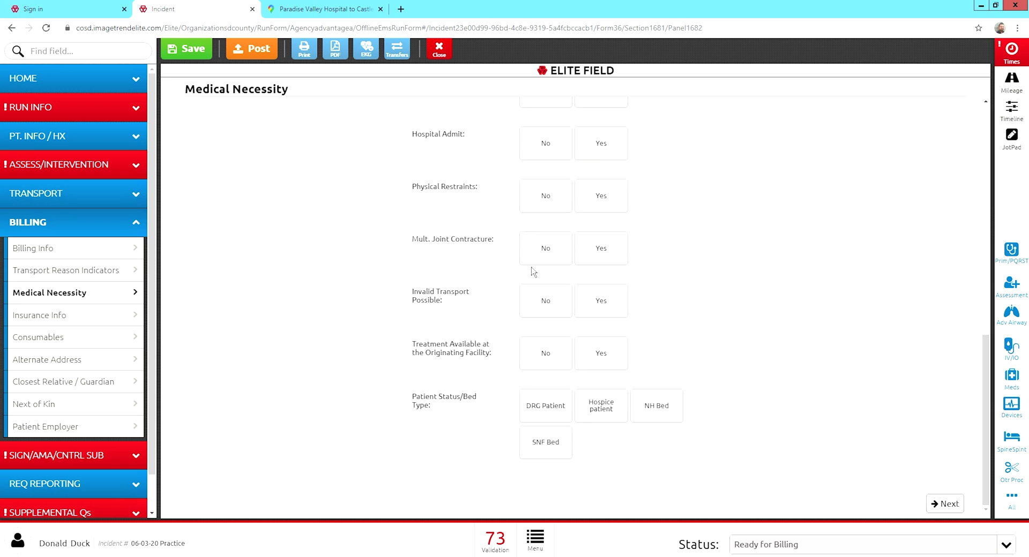
scroll(533, 272, up, 10)
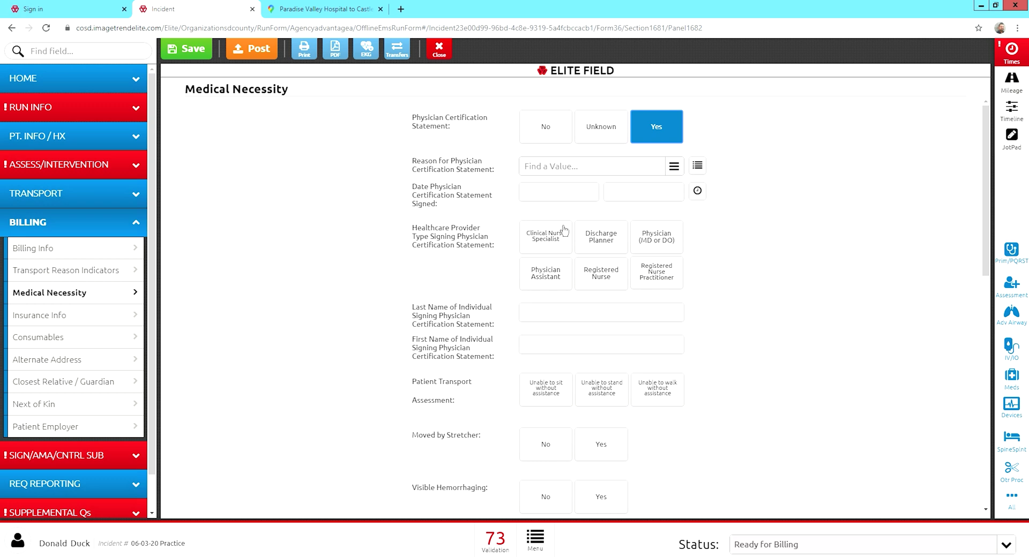
click(69, 316)
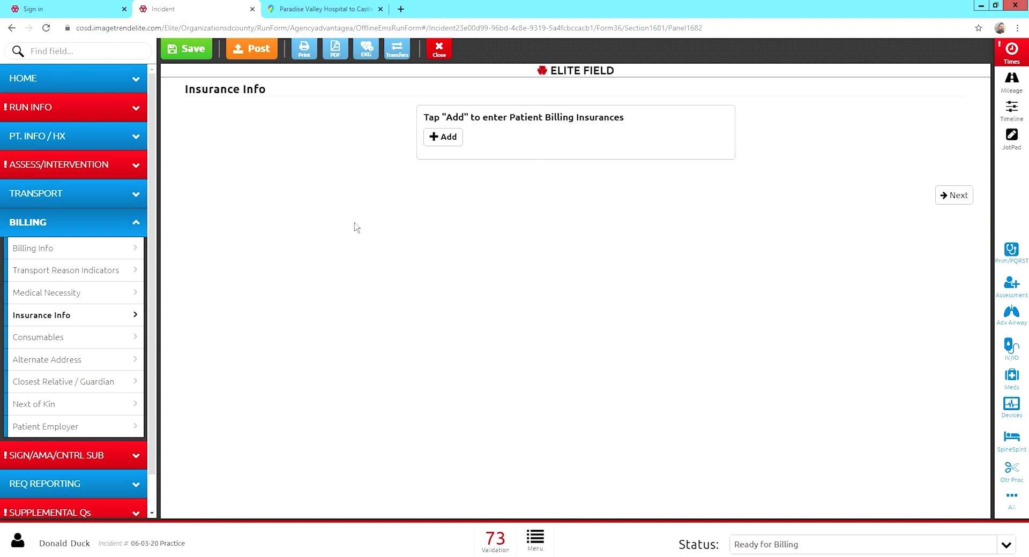
Add a Consumables entry for one Linen Set.
click(118, 346)
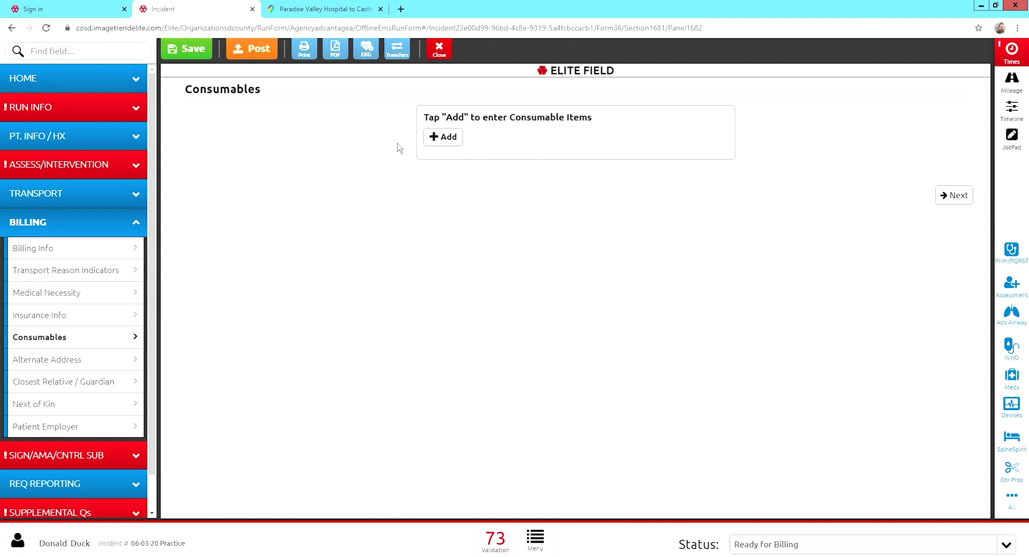
click(449, 141)
click(466, 210)
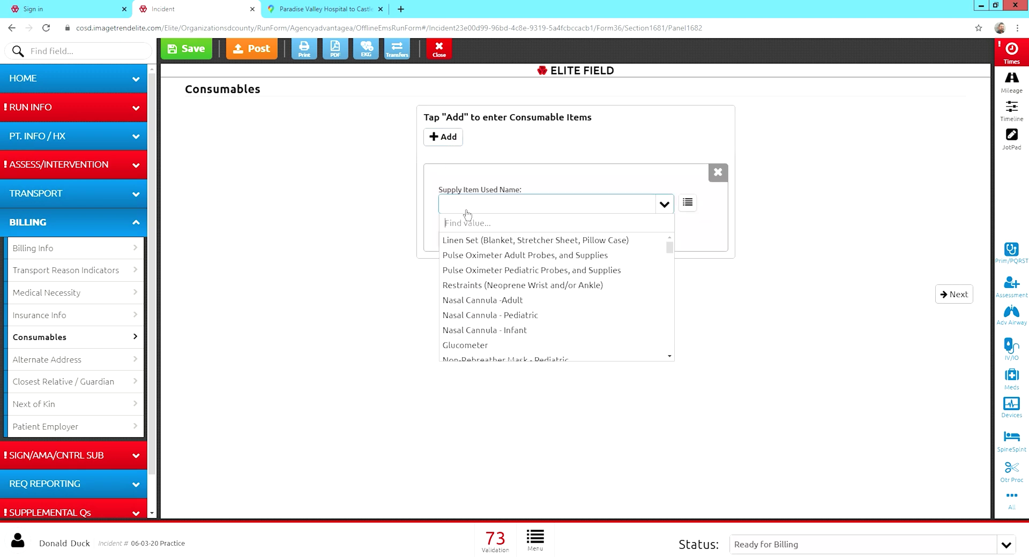
click(470, 247)
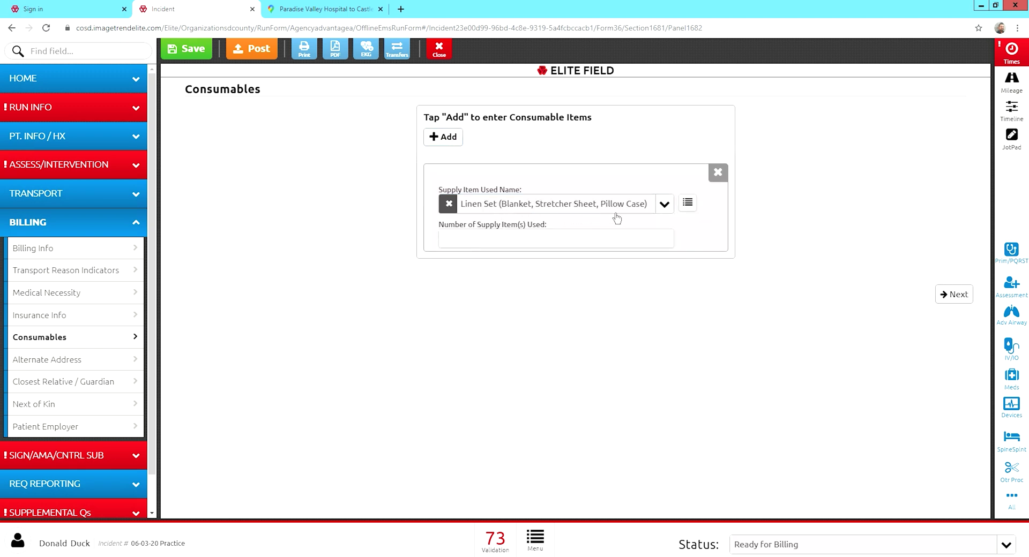
click(556, 246)
text(1)
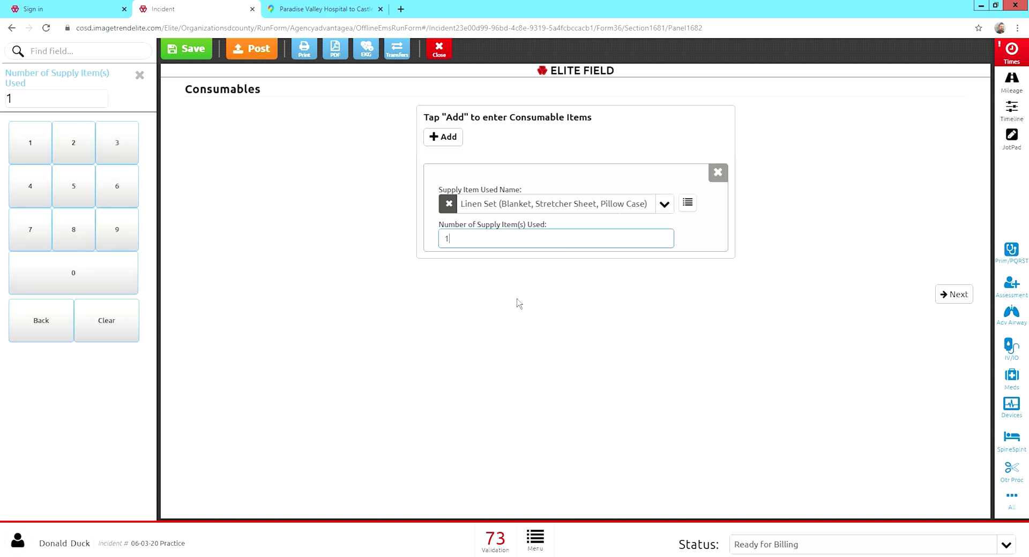
click(514, 306)
Add a second consumable entry for one Pulse Oximeter Adult Probes set.
click(447, 140)
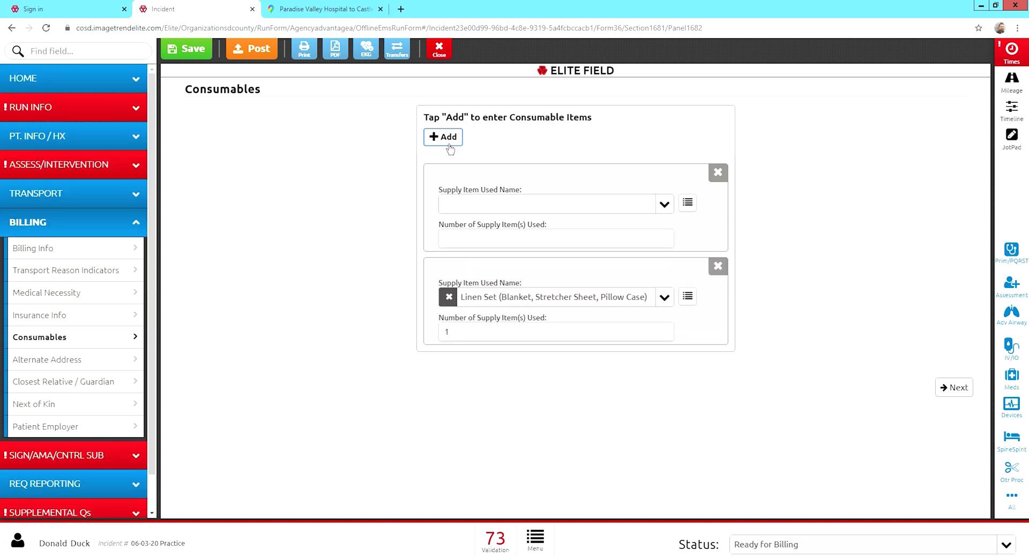
click(472, 206)
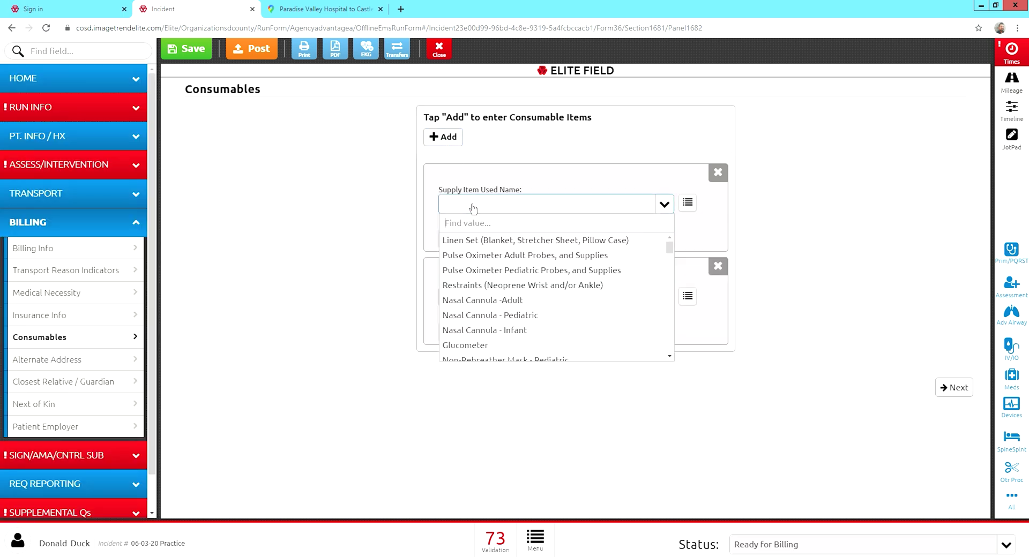
click(485, 255)
click(478, 244)
text(1)
click(329, 271)
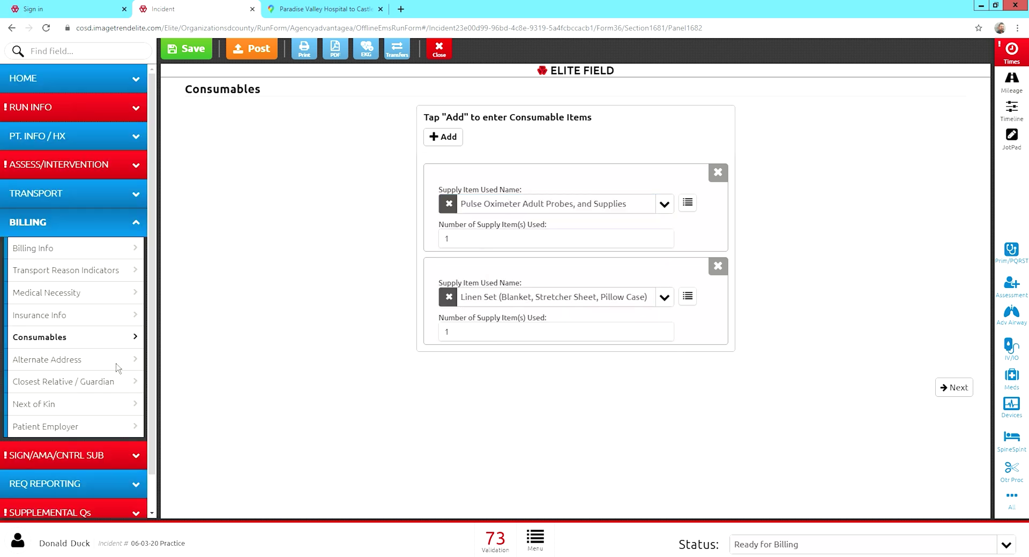
Review the Alternate Address, Closest Relative / Guardian, Next of Kin and Patient Employer pages.
click(86, 366)
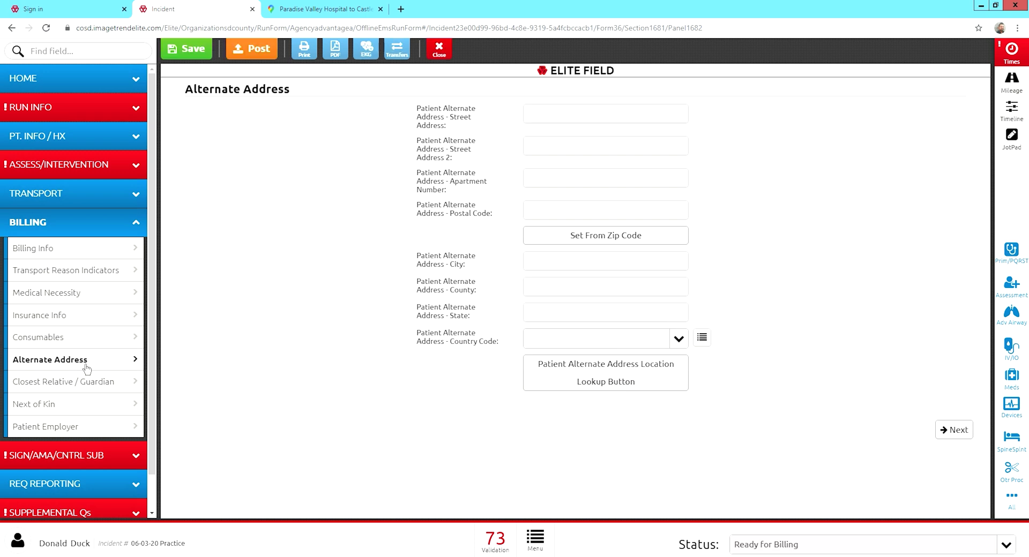
click(85, 382)
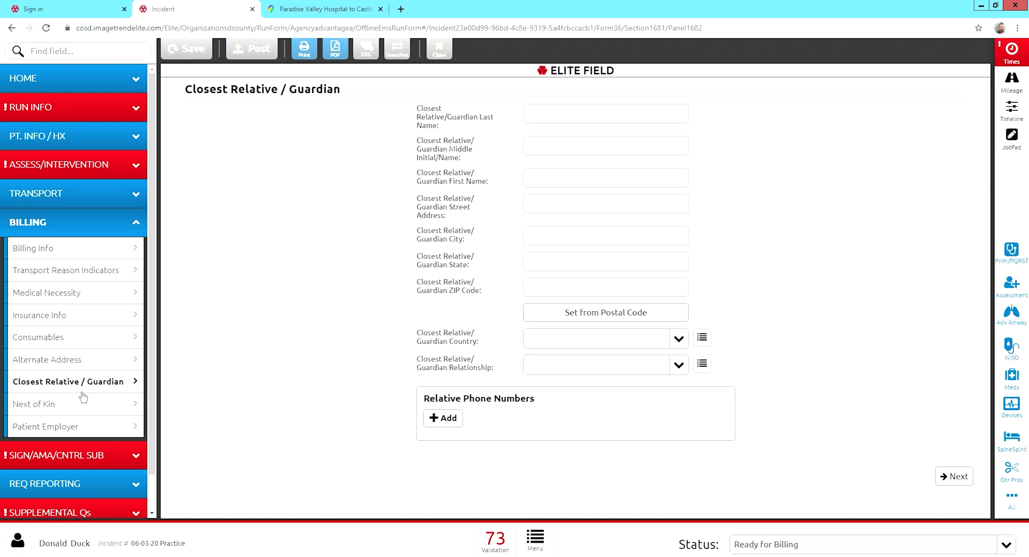
click(82, 404)
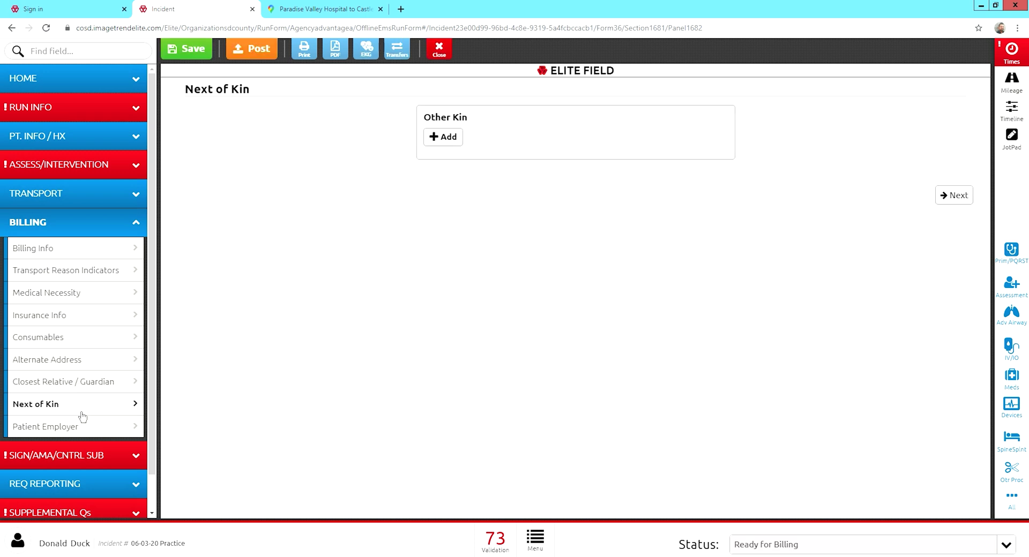
click(78, 428)
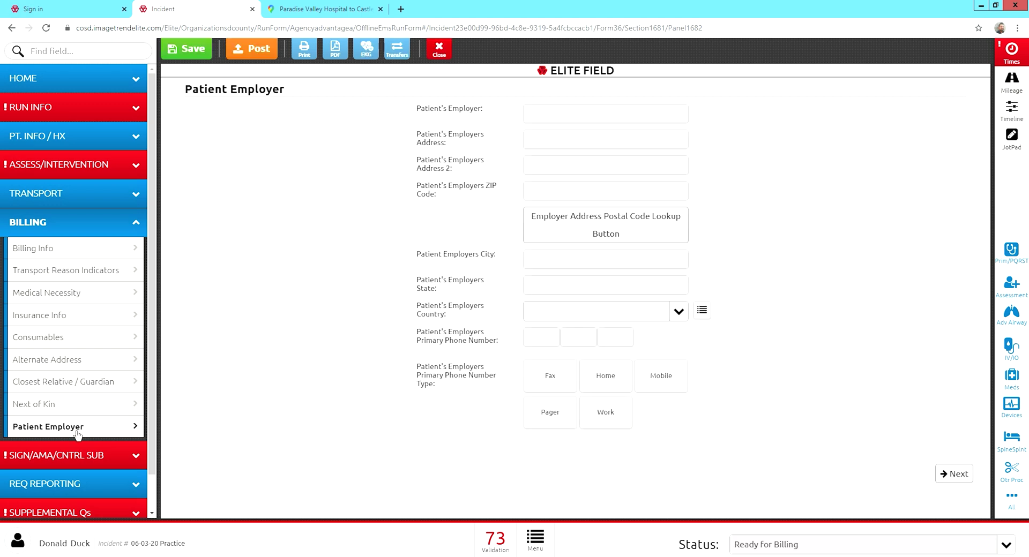
click(71, 456)
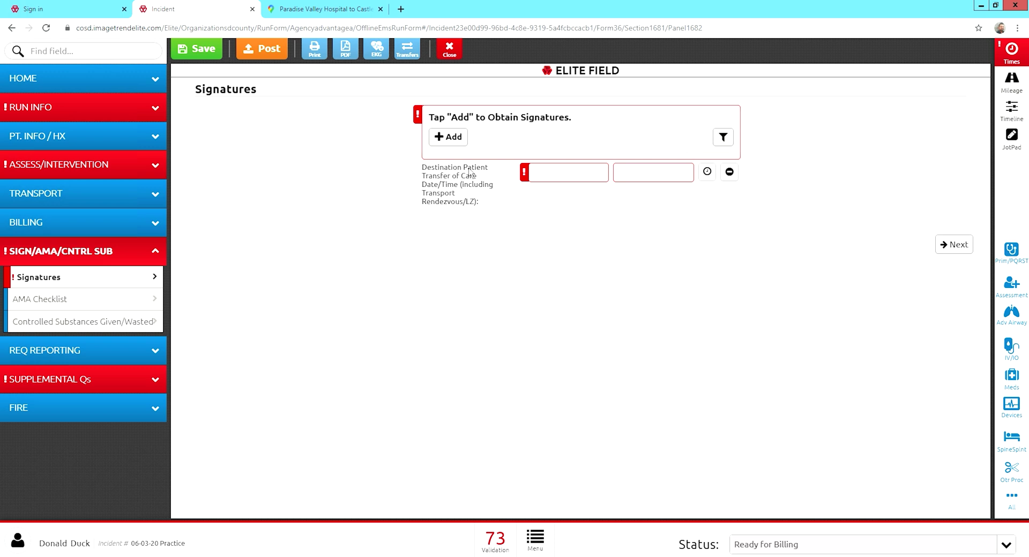
Start a Patient Signature with reasons Permission to Transport, Permission to Treat and HIPAA acknowledgement/Release.
click(450, 140)
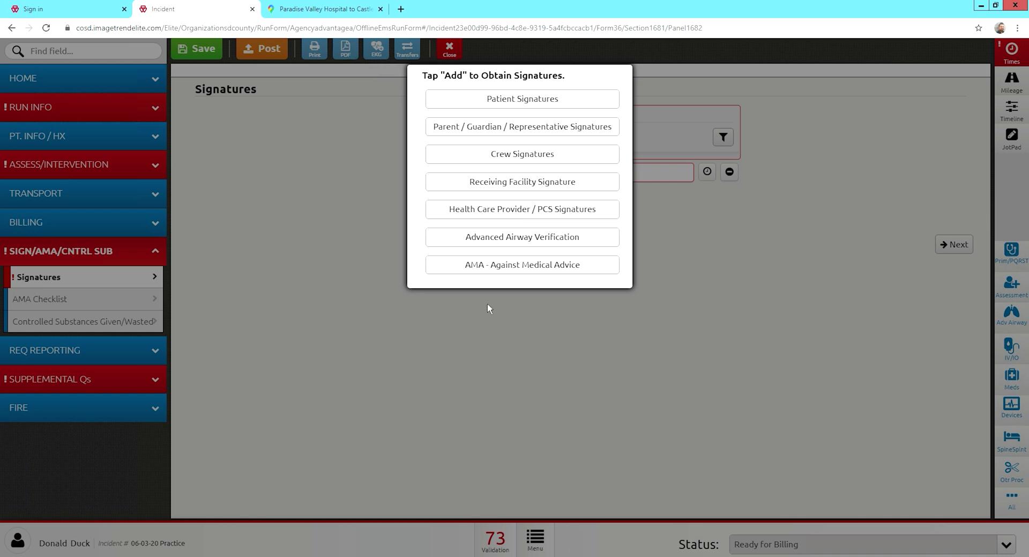
click(517, 106)
click(622, 149)
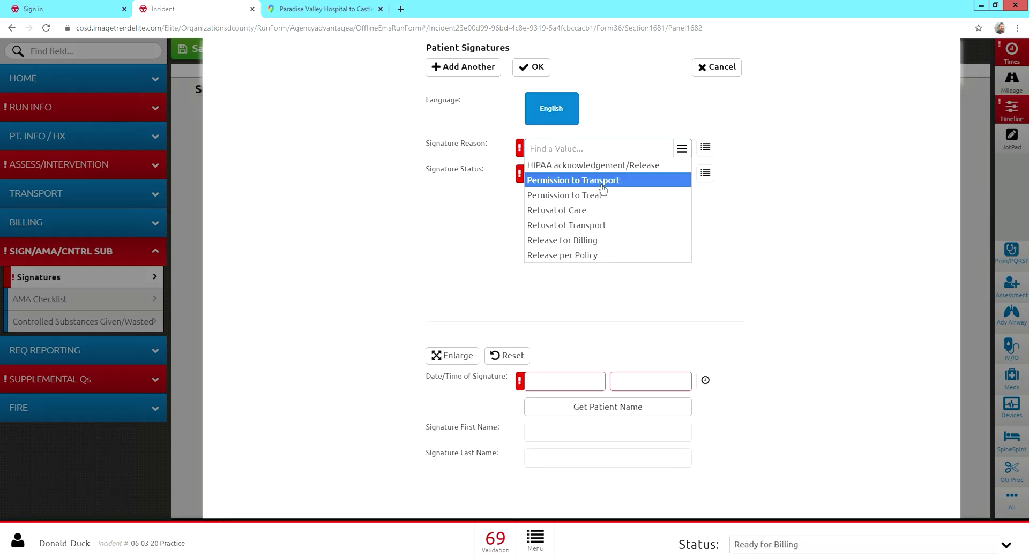
click(603, 184)
click(598, 201)
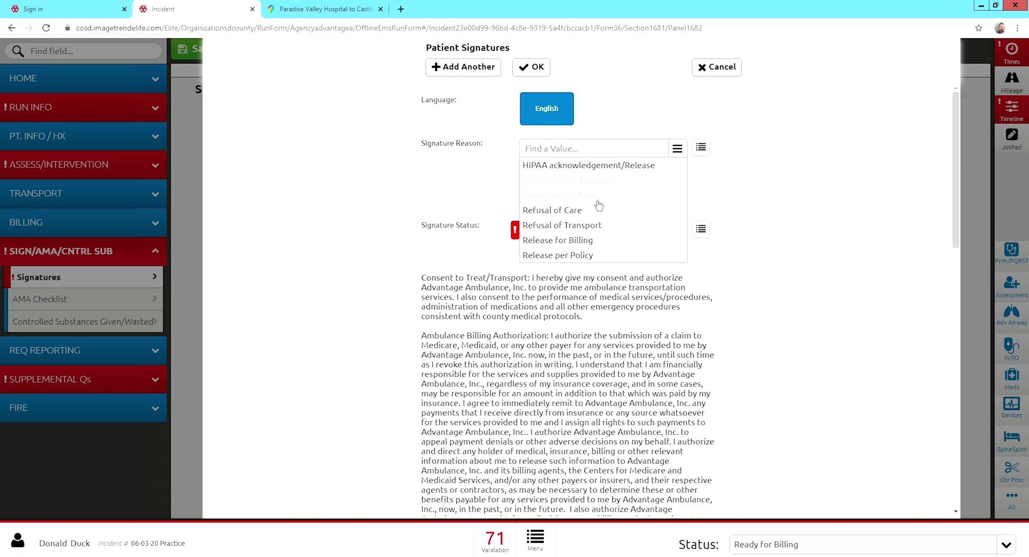
click(602, 170)
click(753, 203)
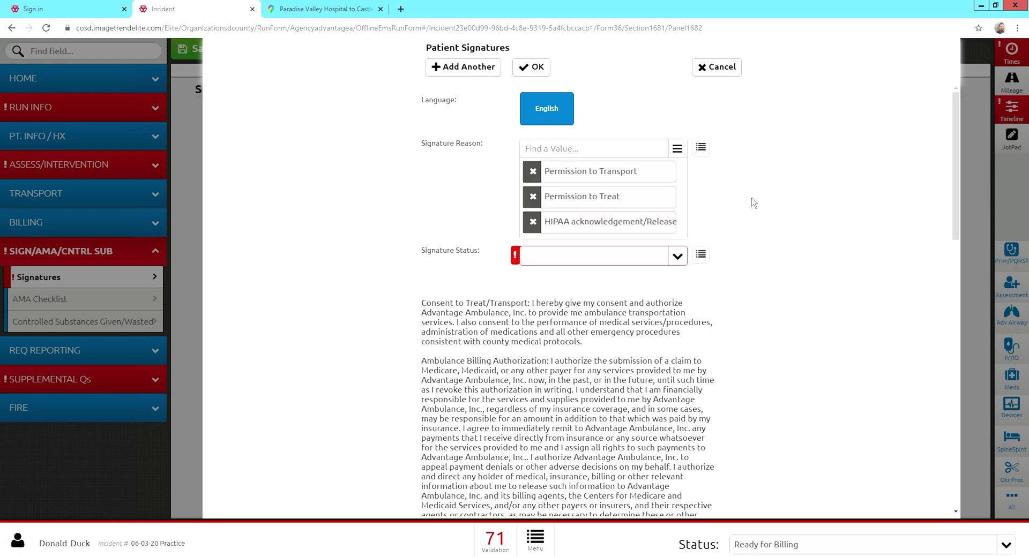
Set status Signed-Patient, sign, timestamp it, fill the patient's name and save.
scroll(753, 203, down, 1)
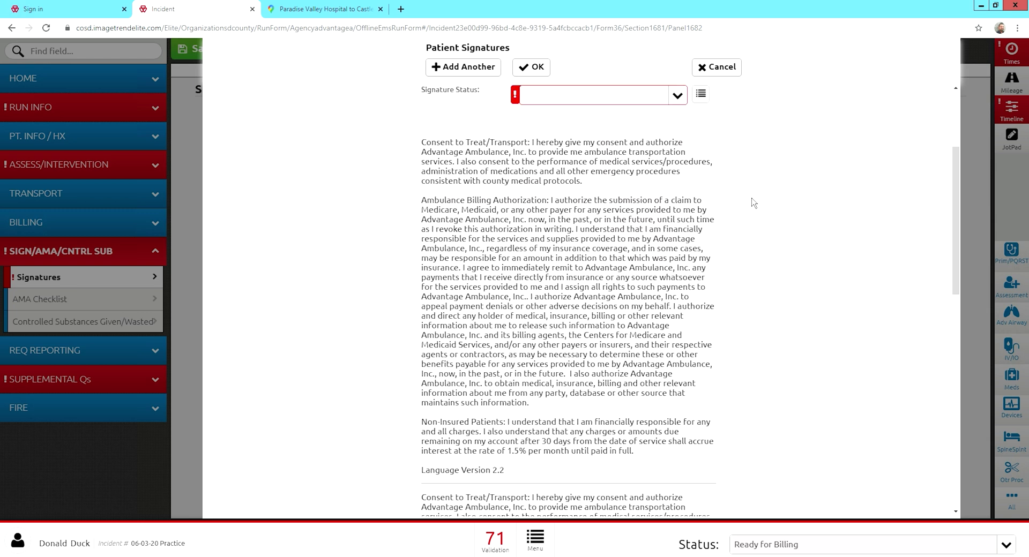
click(667, 211)
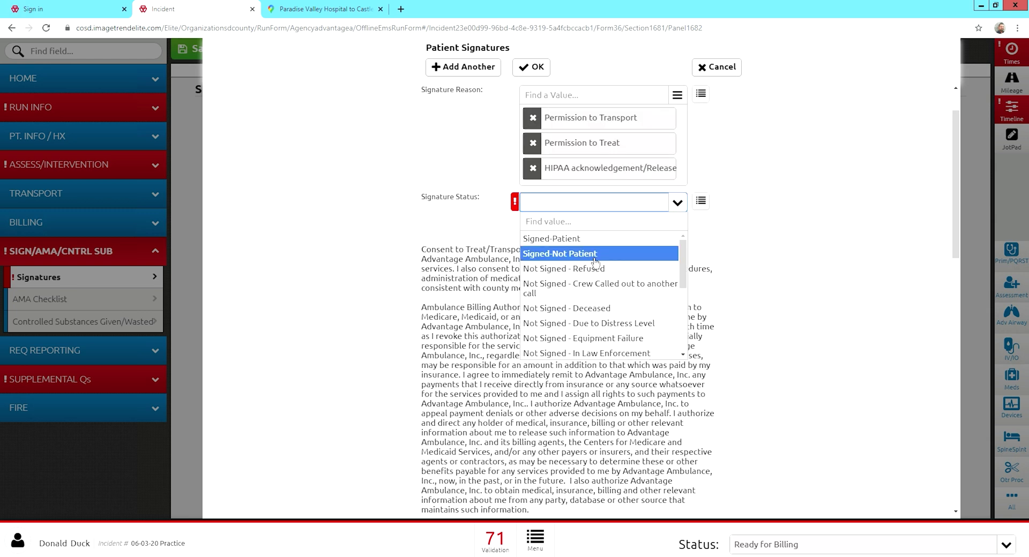
click(593, 239)
scroll(652, 321, down, 5)
scroll(652, 322, down, 2)
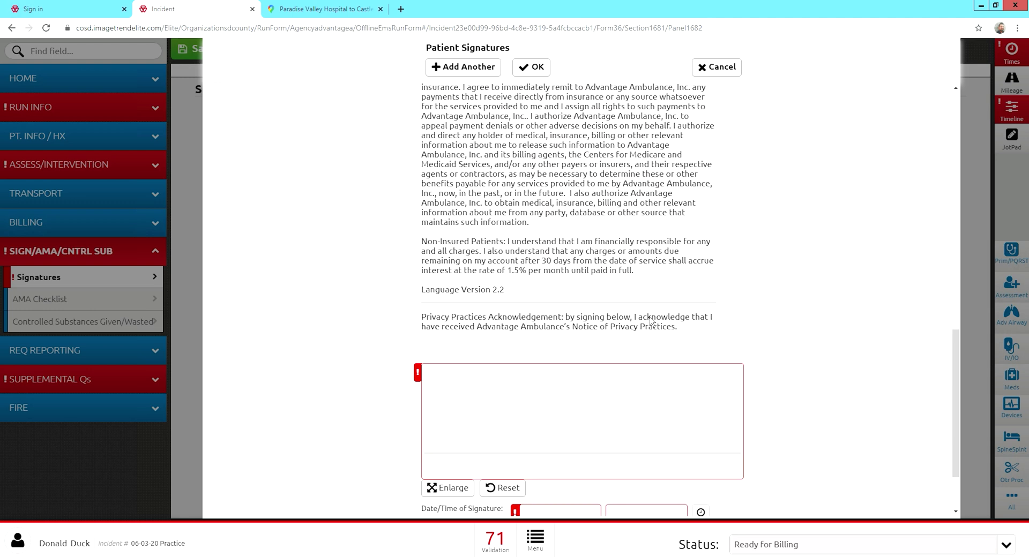
mouse_move(524, 334)
mouse_down()
mouse_move(538, 317)
mouse_move(572, 310)
mouse_move(627, 318)
mouse_move(635, 348)
mouse_move(641, 333)
mouse_up()
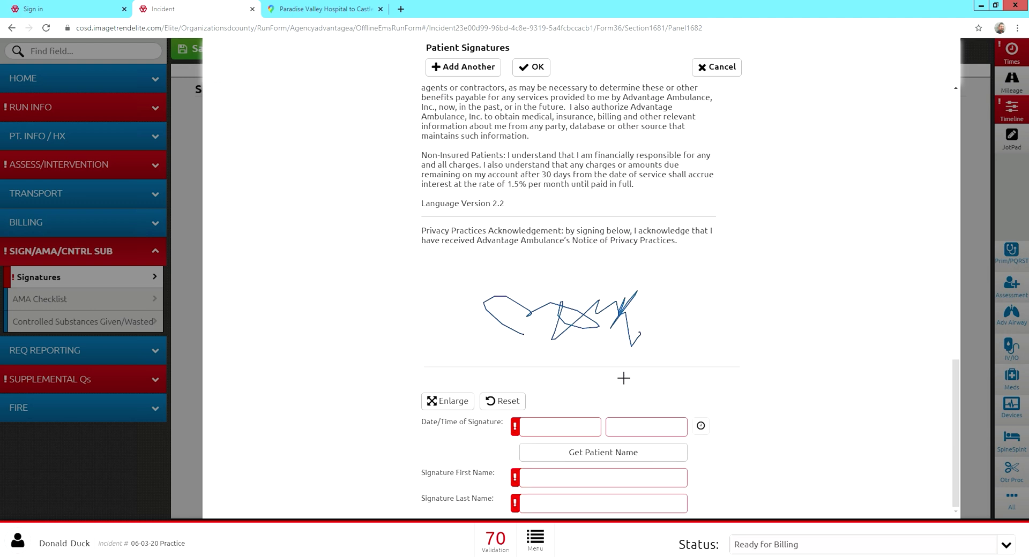
click(700, 425)
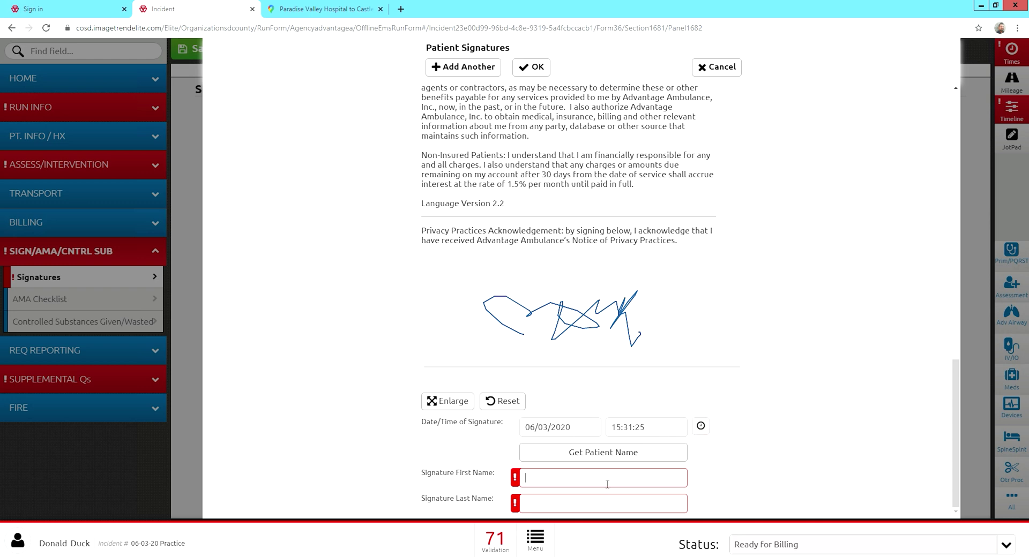
click(614, 461)
click(536, 68)
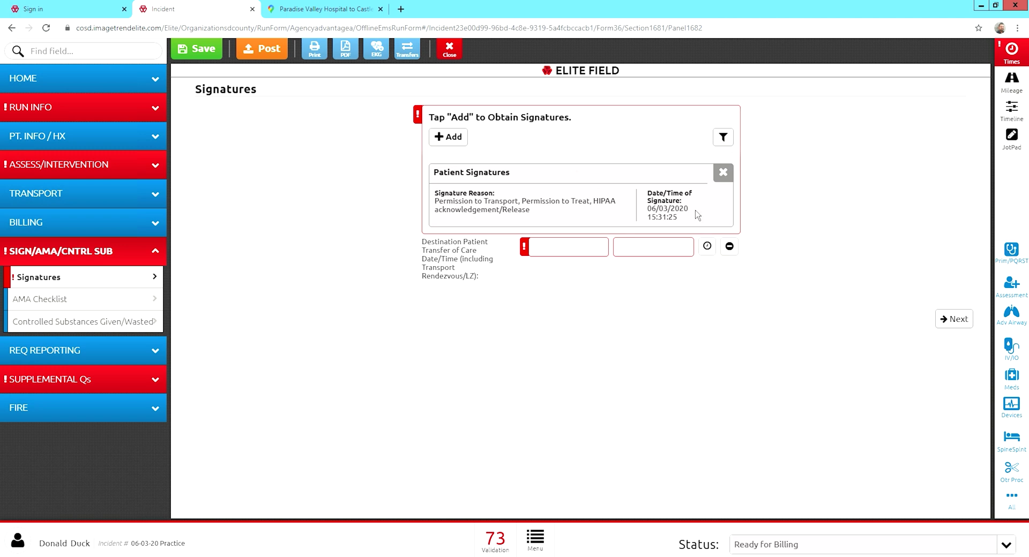
Enter Unit Left Scene 13:20:00, Arrived at Destination 13:30:00 and Transfer of Care 13:40 times.
click(1011, 54)
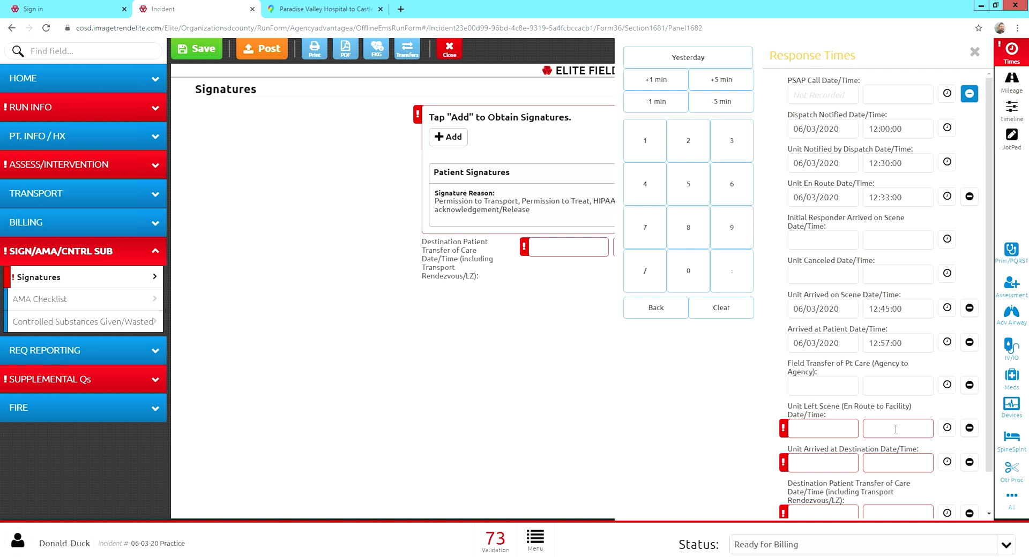
click(895, 429)
text(13:20:00)
click(902, 467)
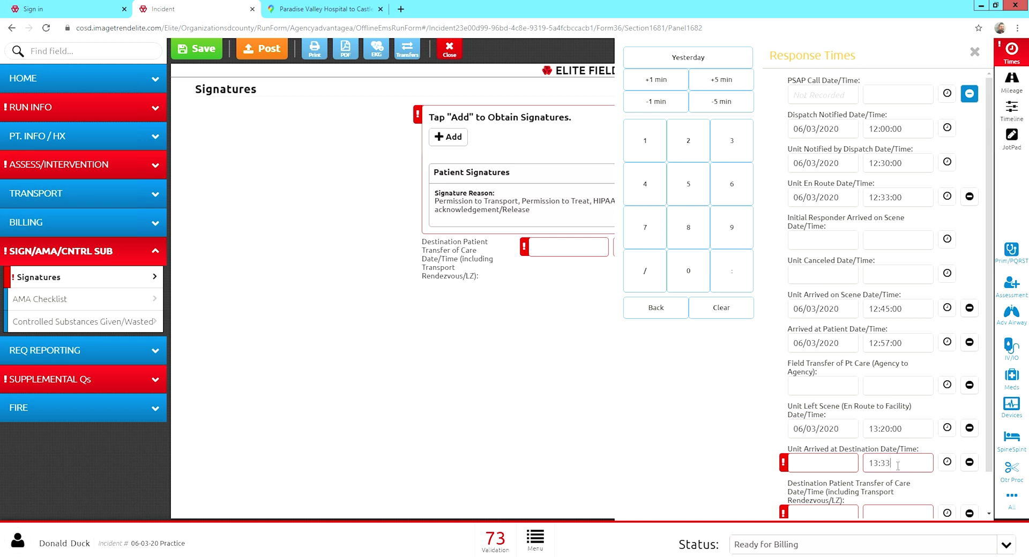
click(899, 489)
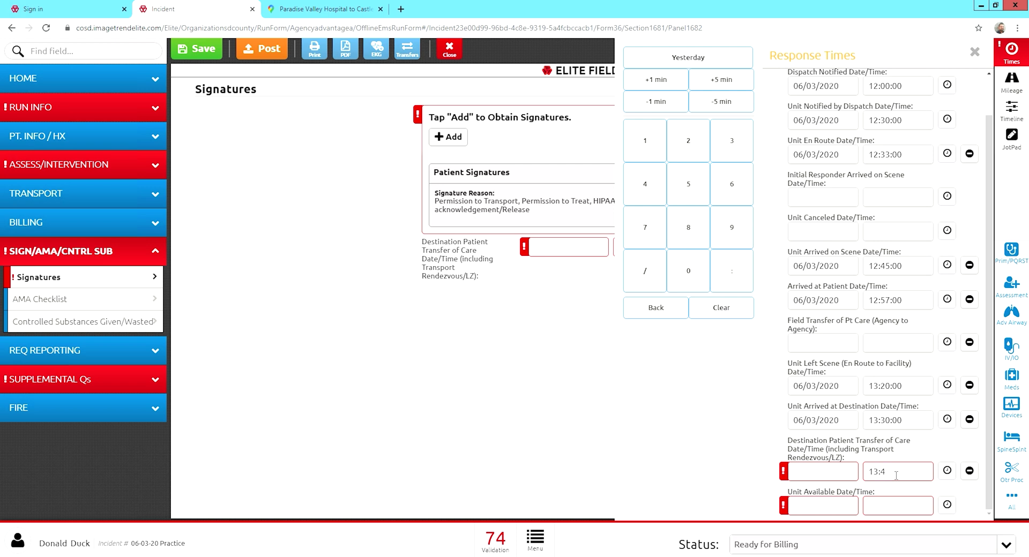
click(917, 457)
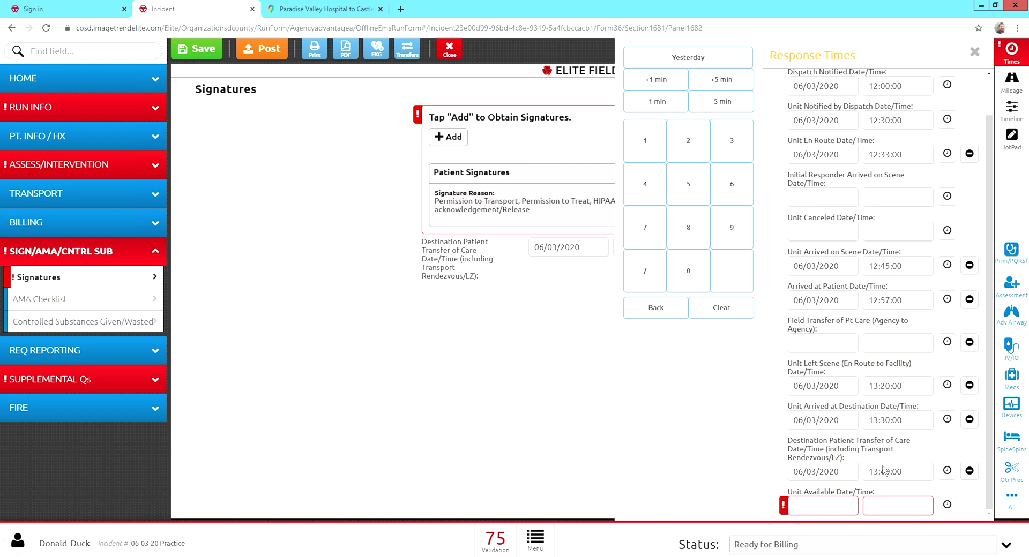
click(557, 277)
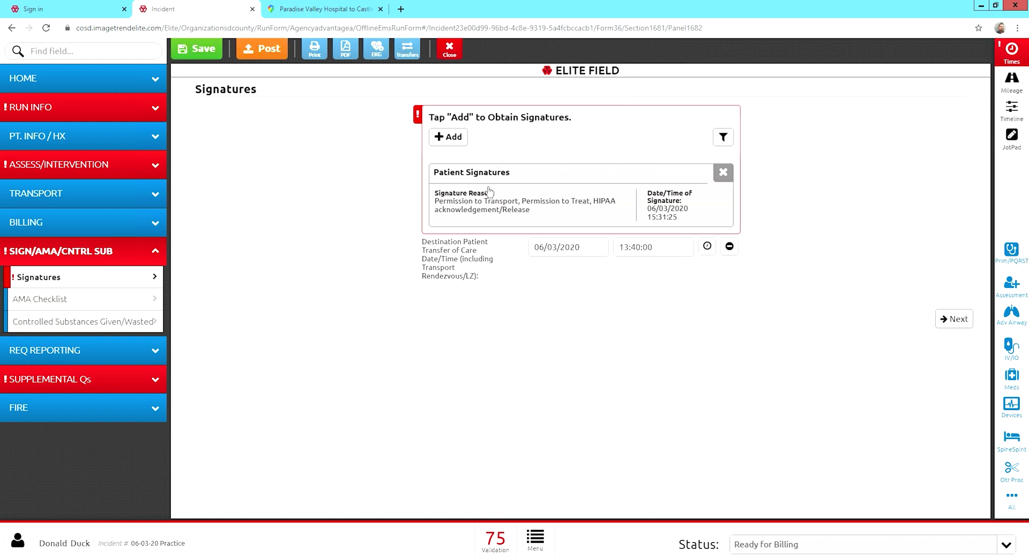
Save a signed Receiving Facility Signature with the signer's names and time 13:40:00.
click(464, 143)
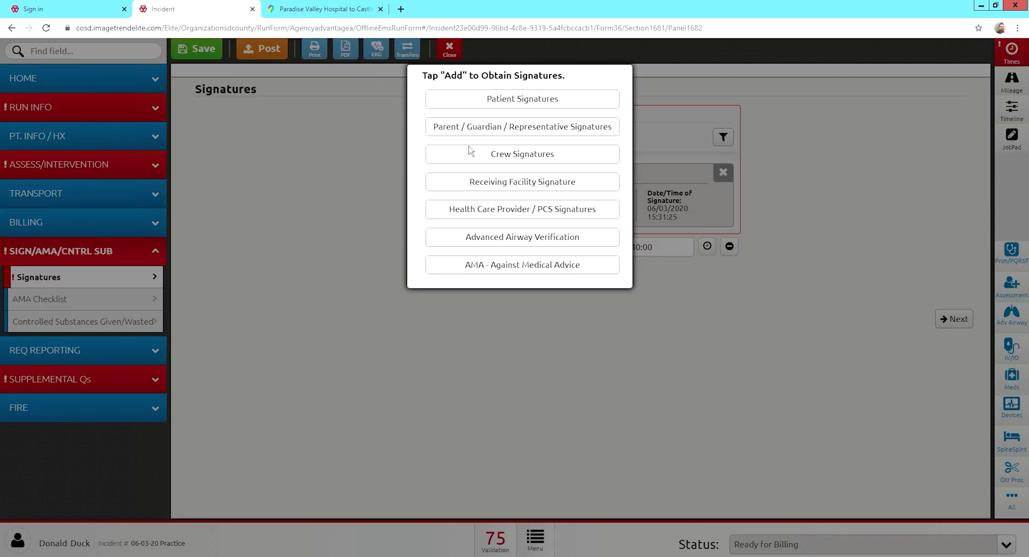
click(506, 190)
mouse_move(499, 459)
mouse_down()
mouse_move(509, 441)
mouse_move(623, 442)
mouse_up()
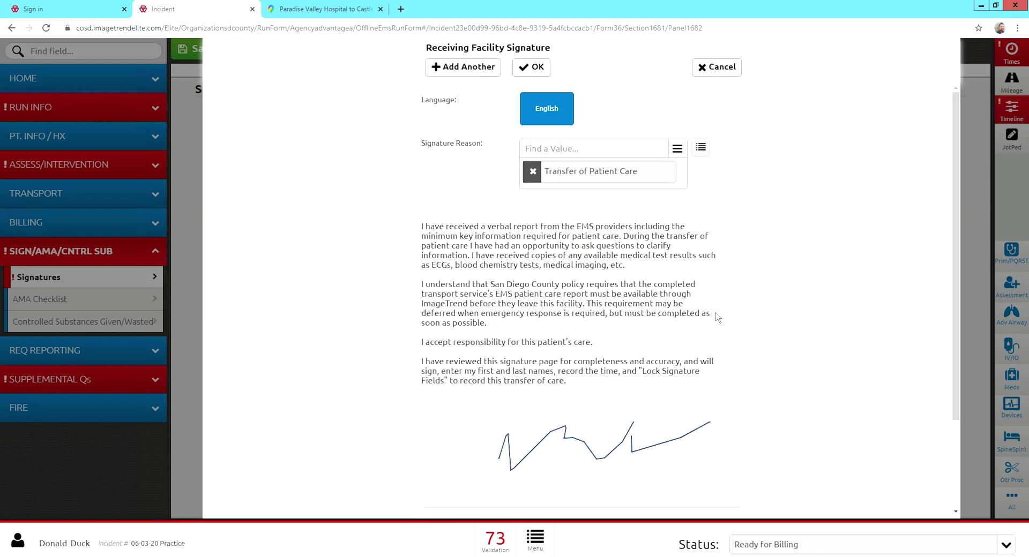
scroll(723, 322, down, 2)
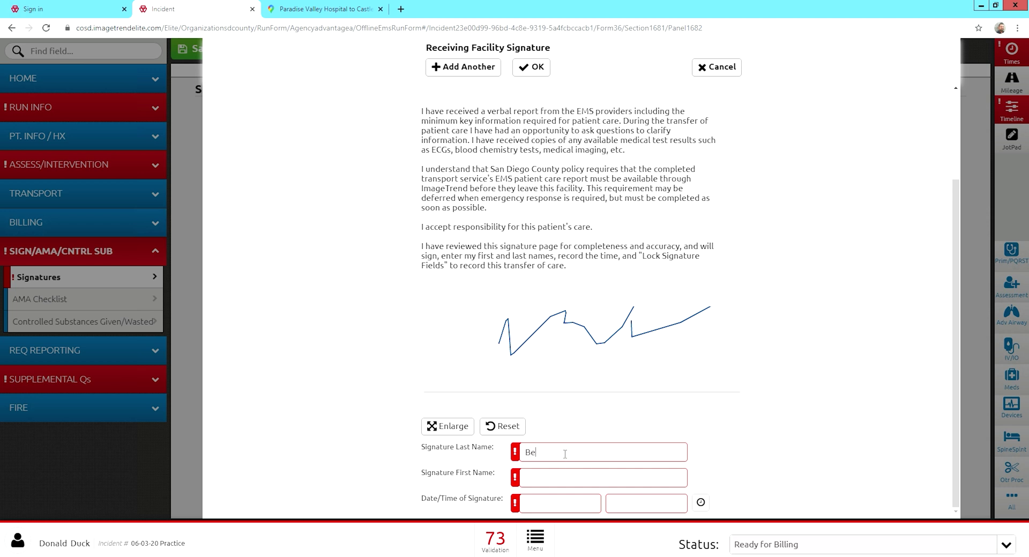
key(Tab)
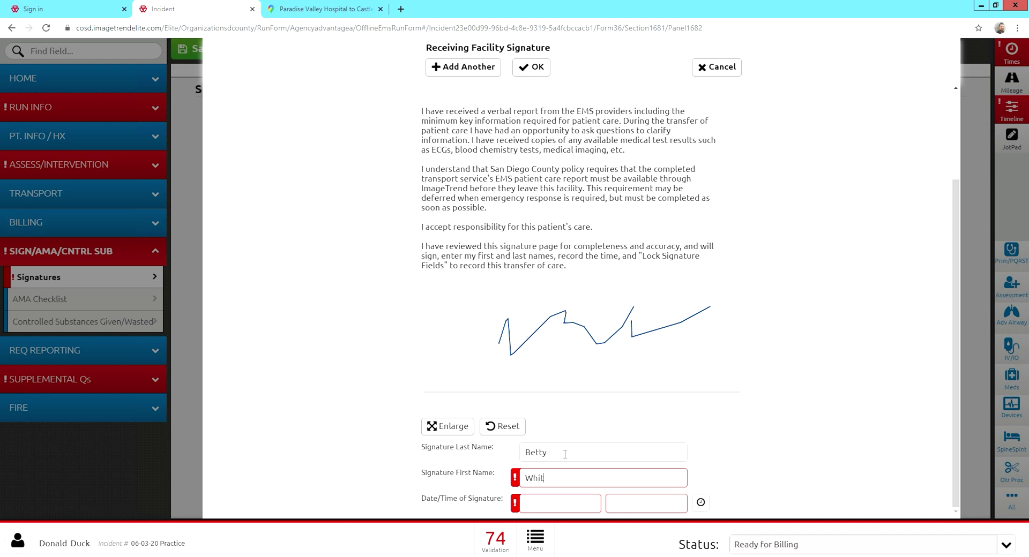
click(700, 503)
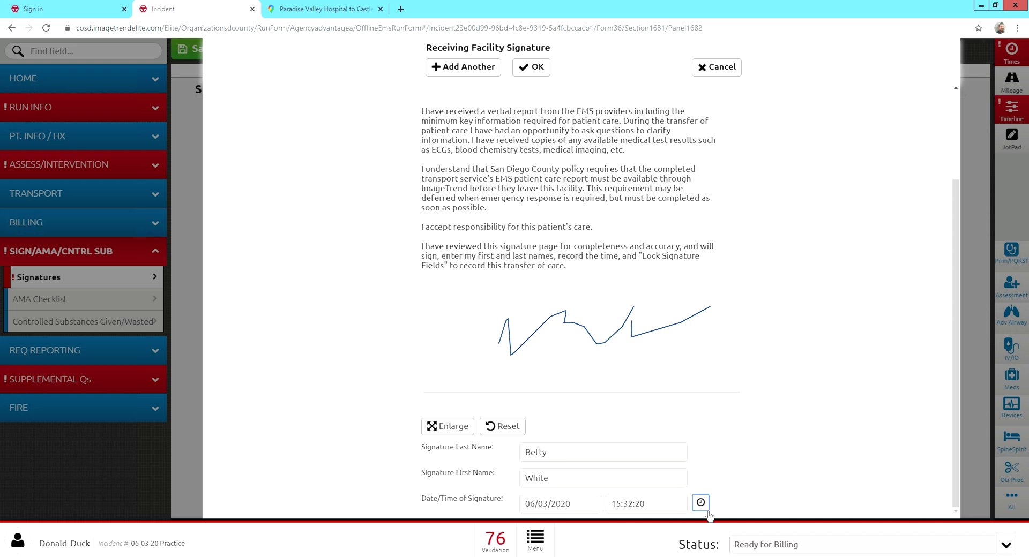
click(658, 509)
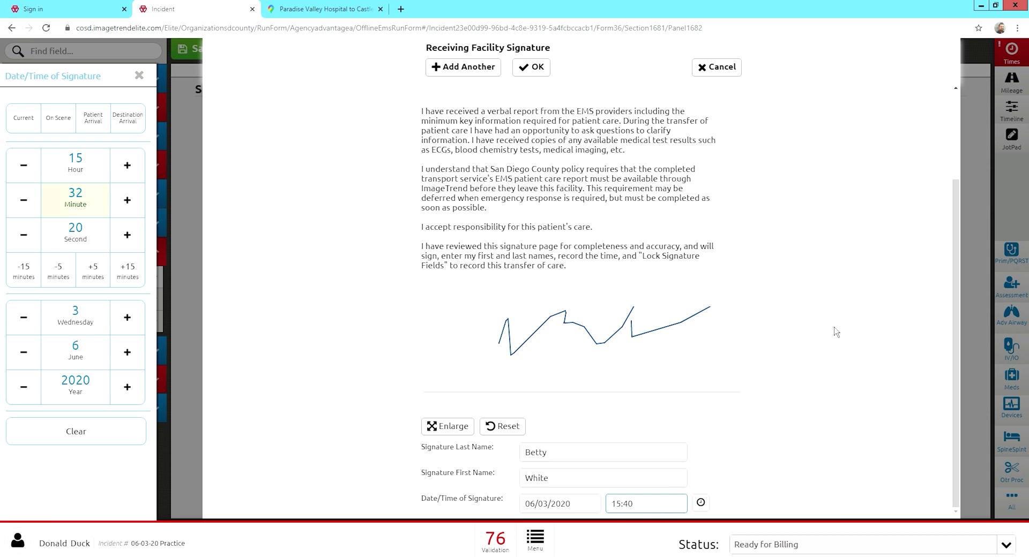
text(:00)
click(728, 443)
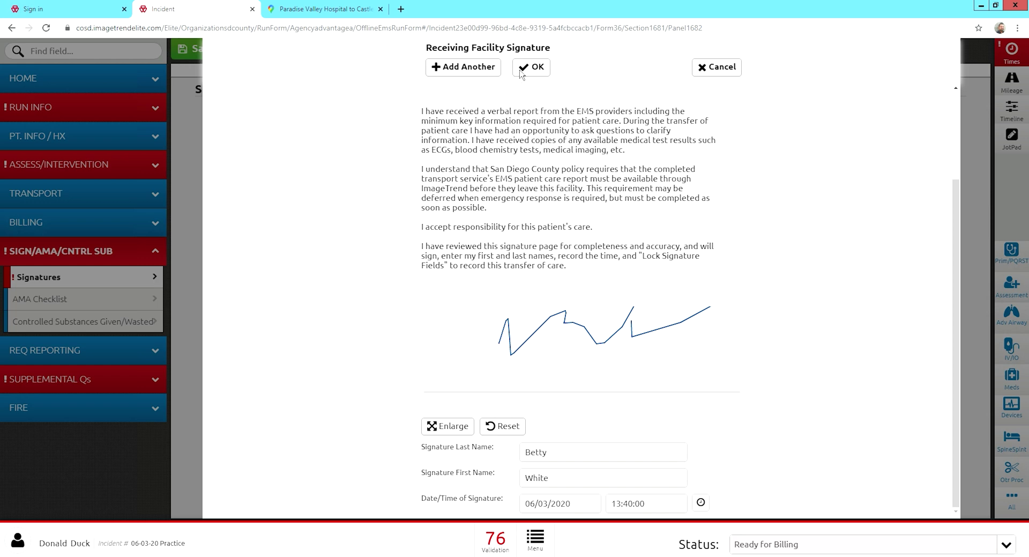
click(535, 69)
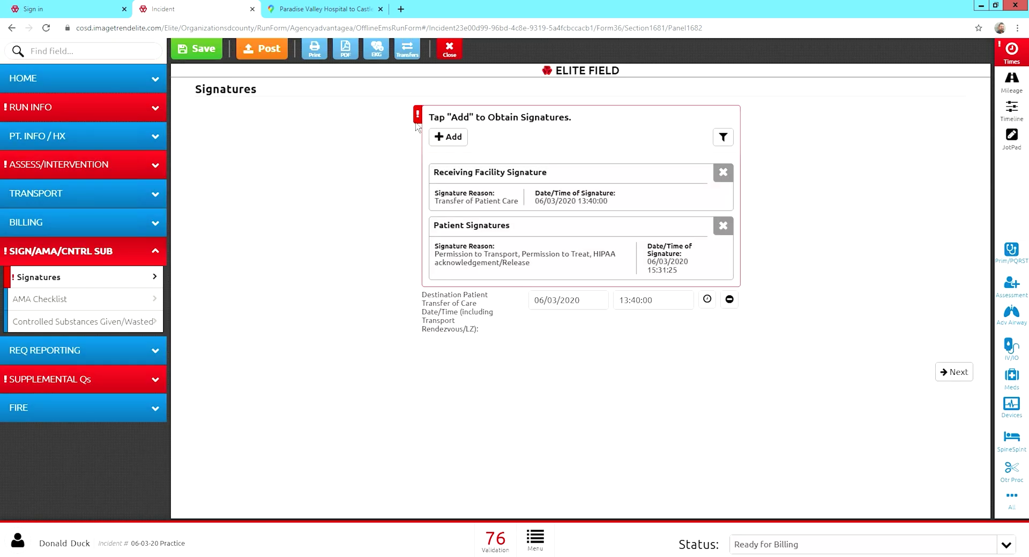
Draw a crew signature and choose the signing crew member.
click(463, 140)
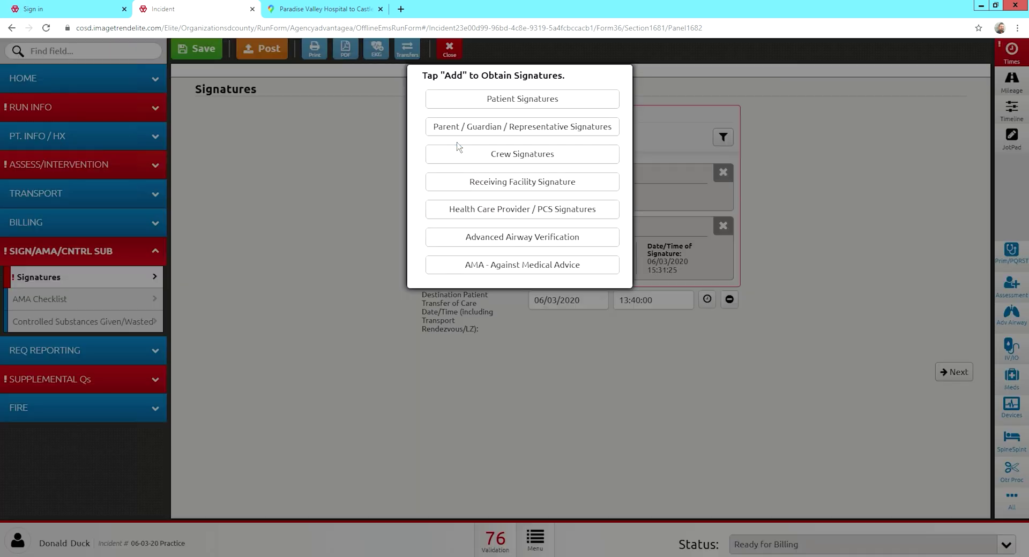
click(482, 160)
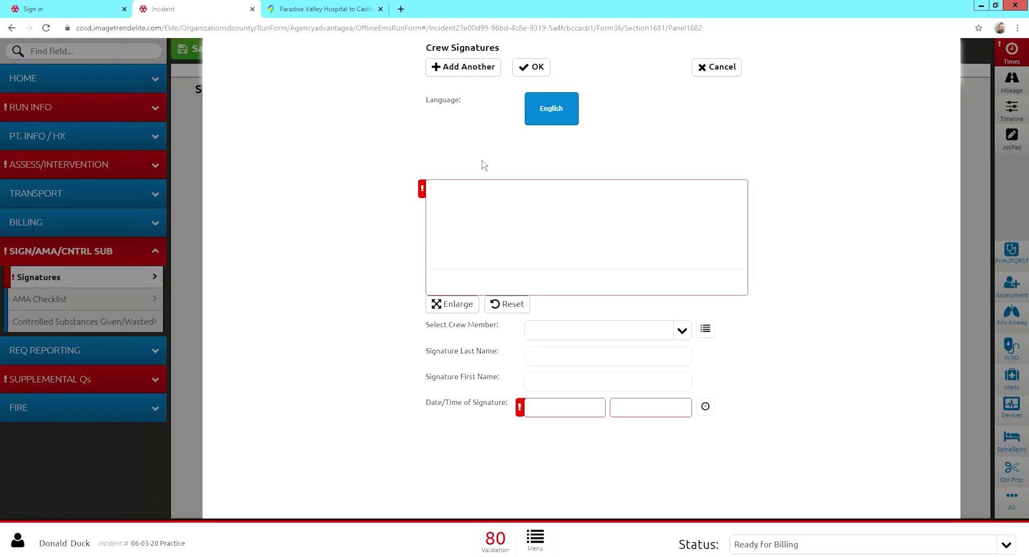
drag(478, 251, 740, 219)
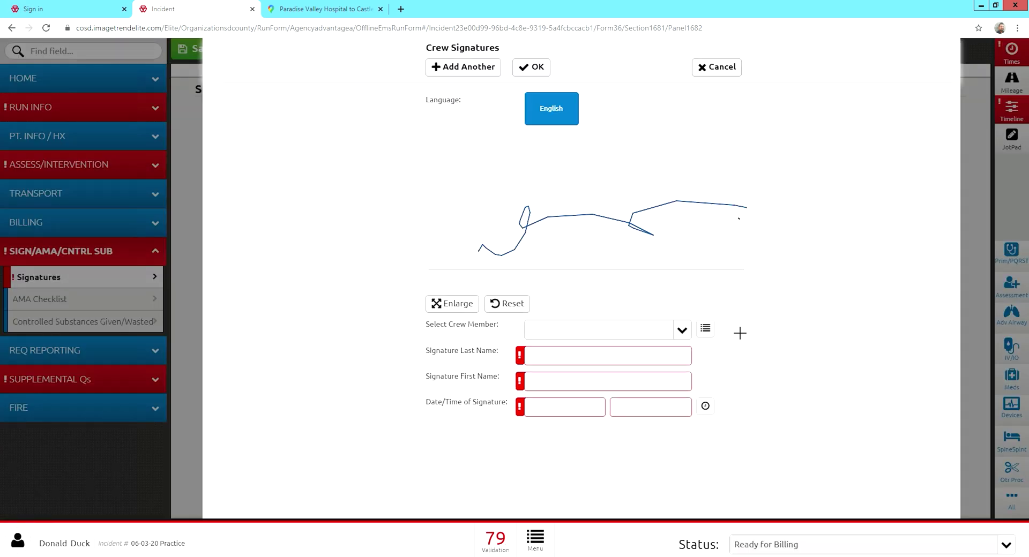
click(682, 331)
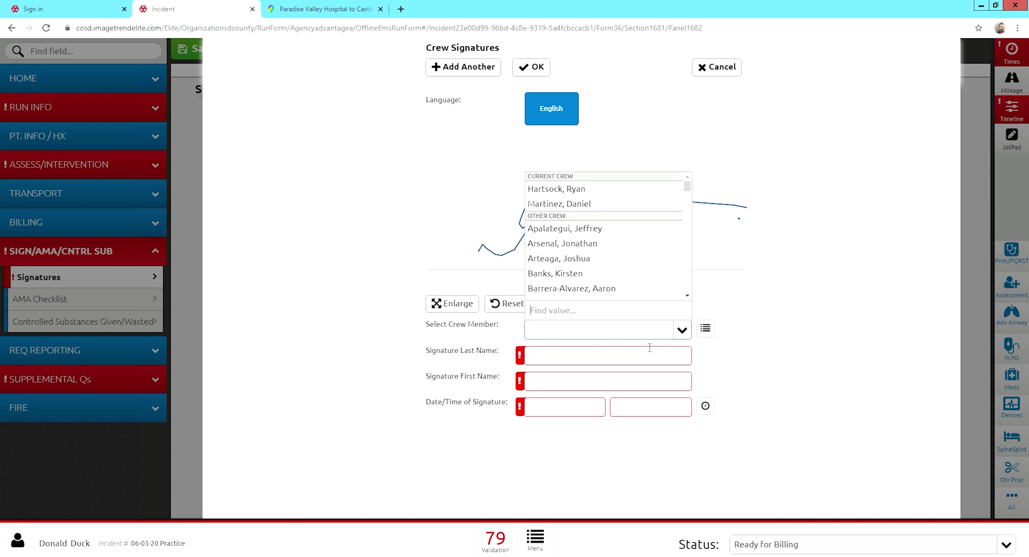
click(582, 204)
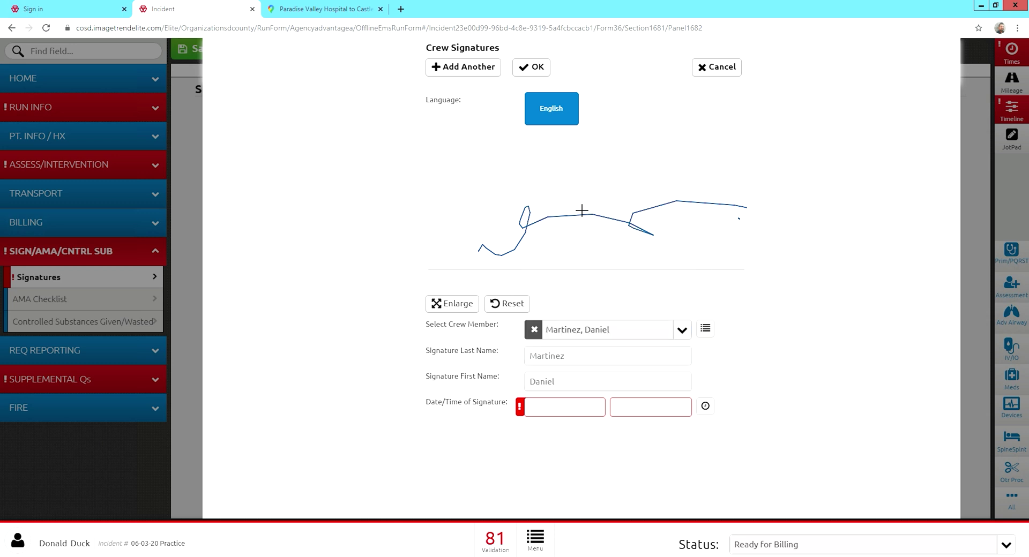
Set the crew signature time to 06/03/2020 13:00:00 and save it.
click(705, 406)
click(674, 412)
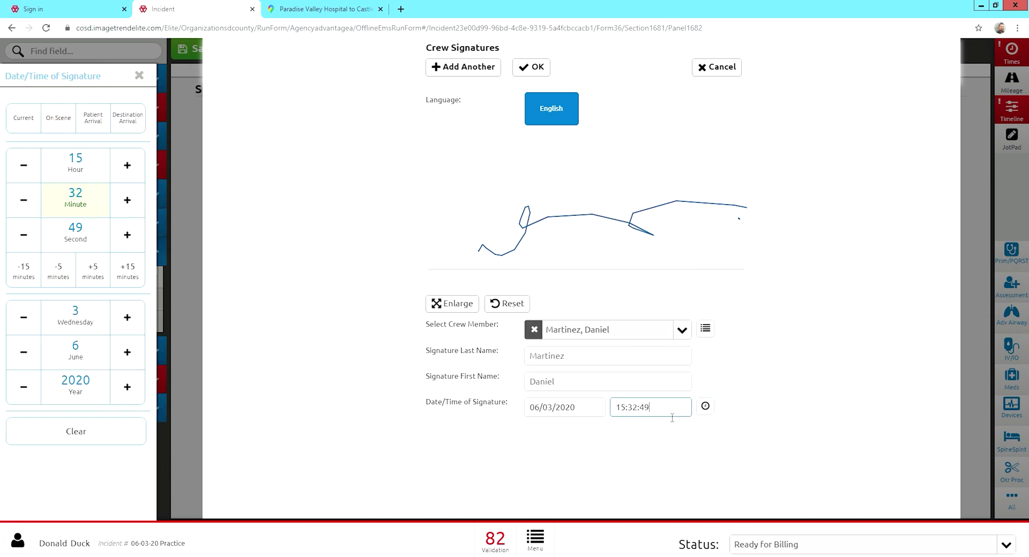
click(615, 416)
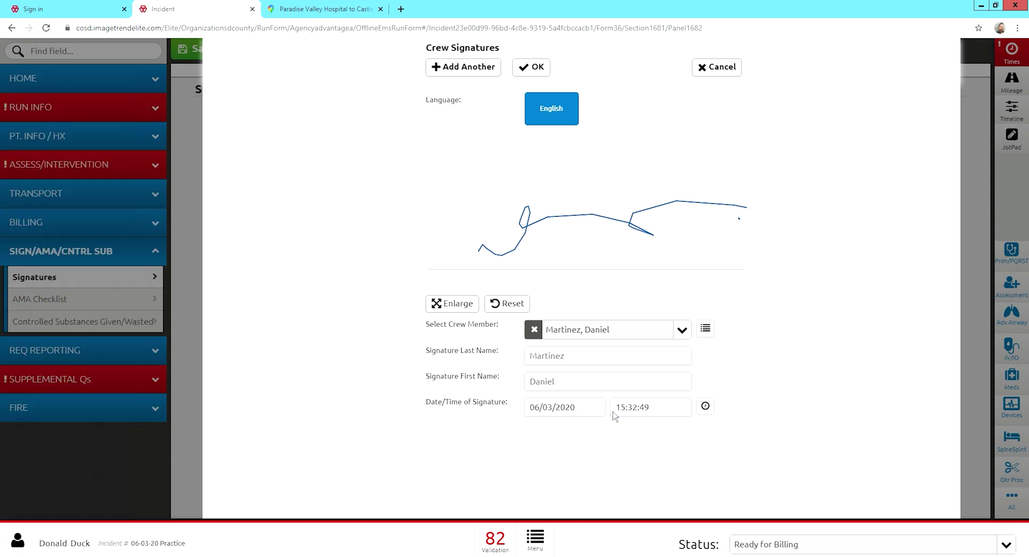
click(658, 410)
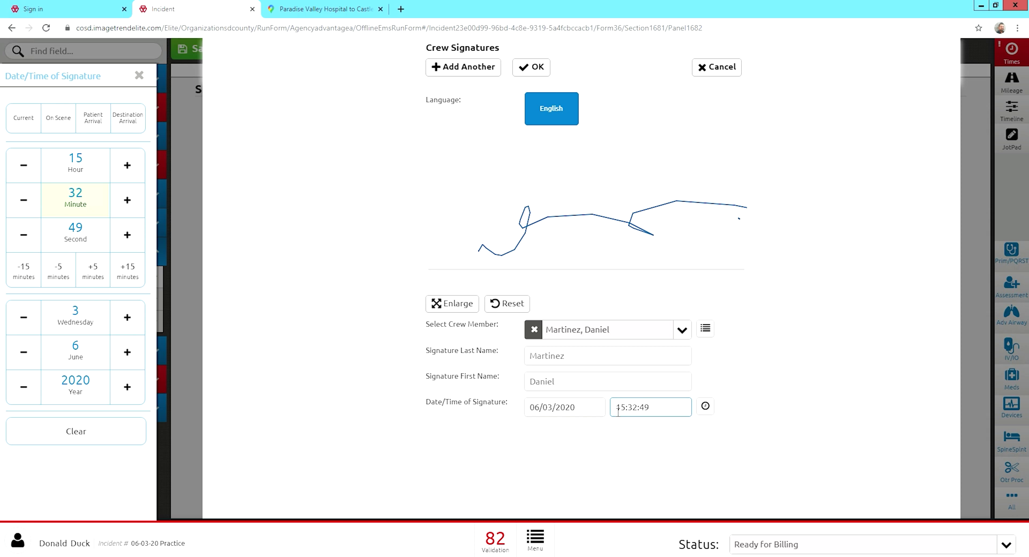
key(BackSpace)
key(BackSpace)
key(BackSpace)
key(BackSpace)
key(BackSpace)
key(BackSpace)
key(BackSpace)
click(666, 458)
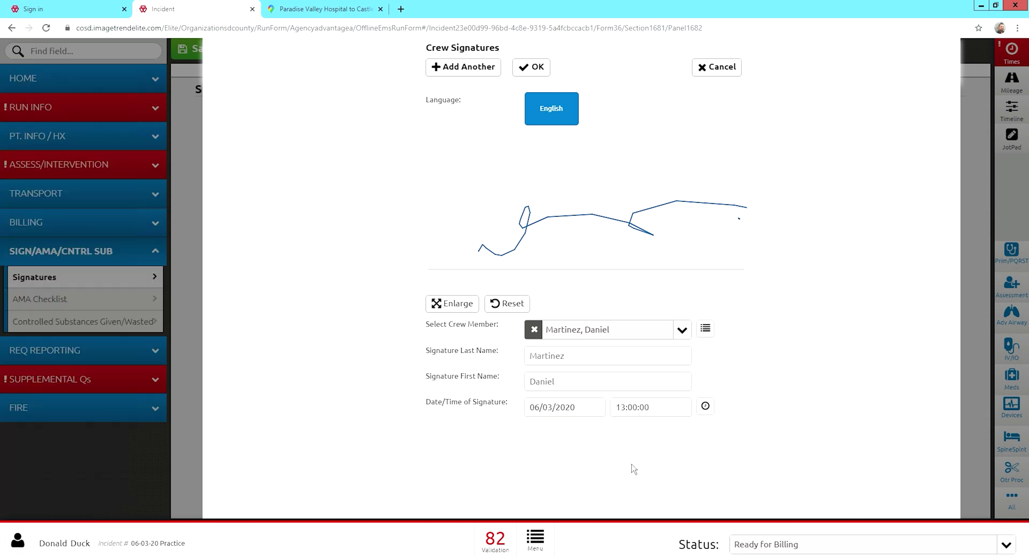
click(534, 67)
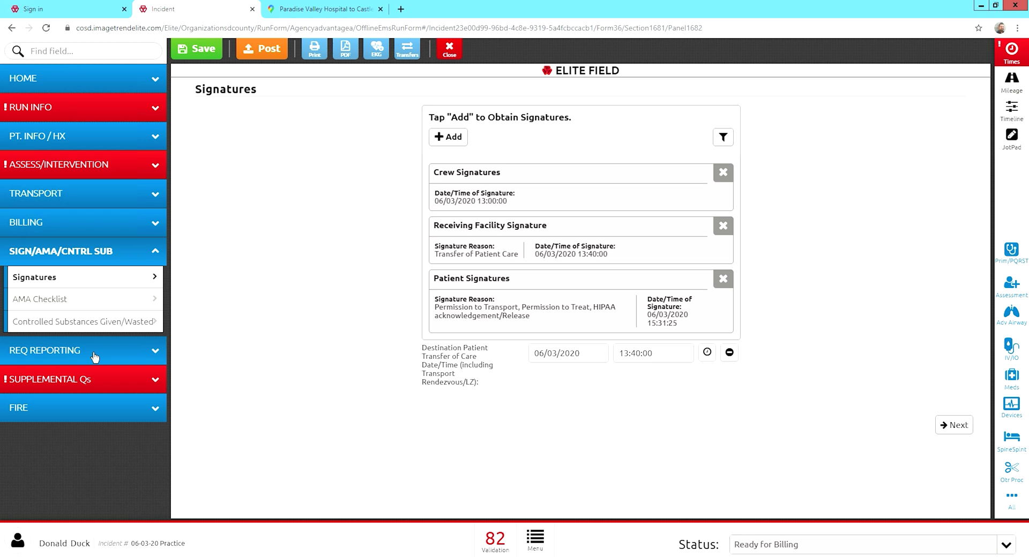
Pass through the AMA Checklist and Controlled Substances forms and add exposure entries for all crew.
click(88, 305)
click(92, 328)
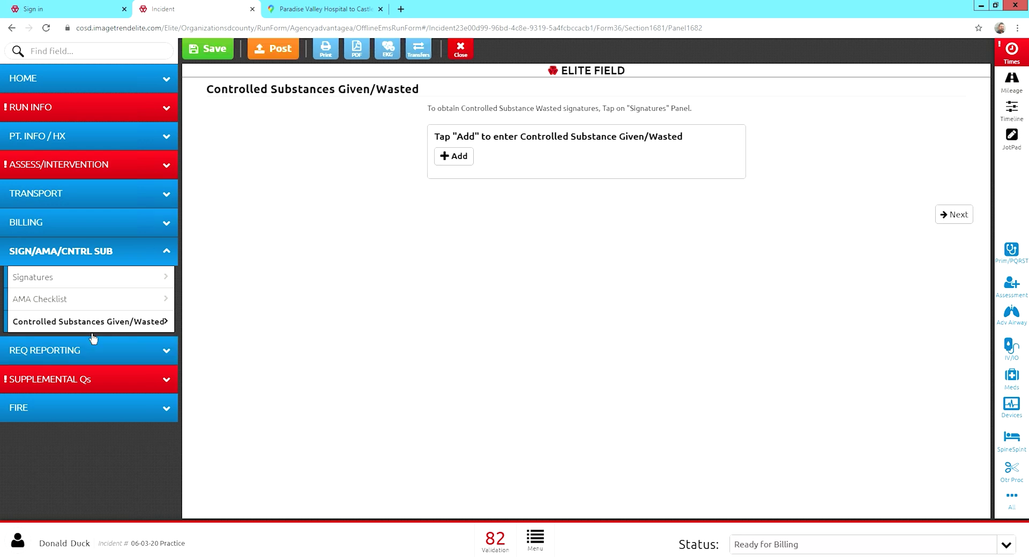
click(87, 360)
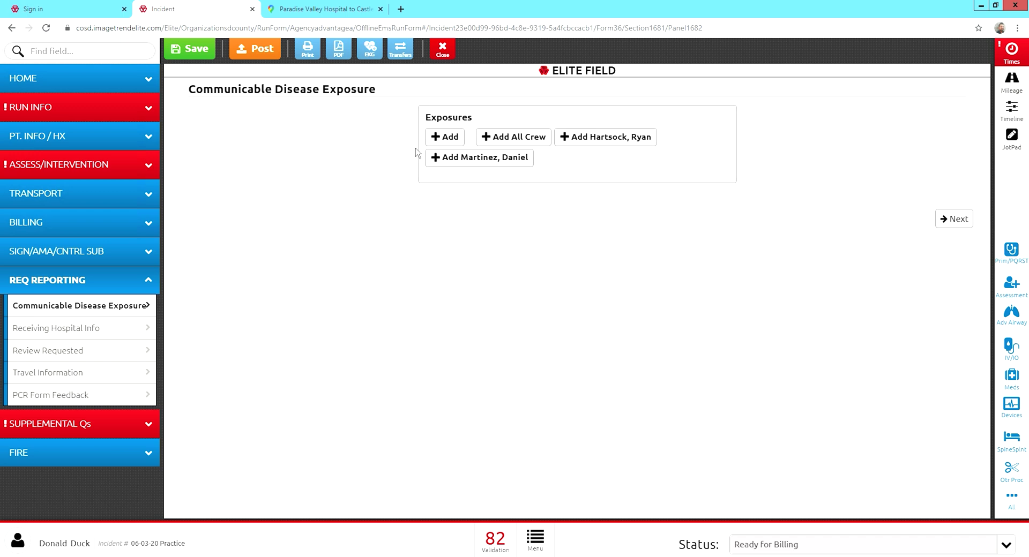
click(511, 144)
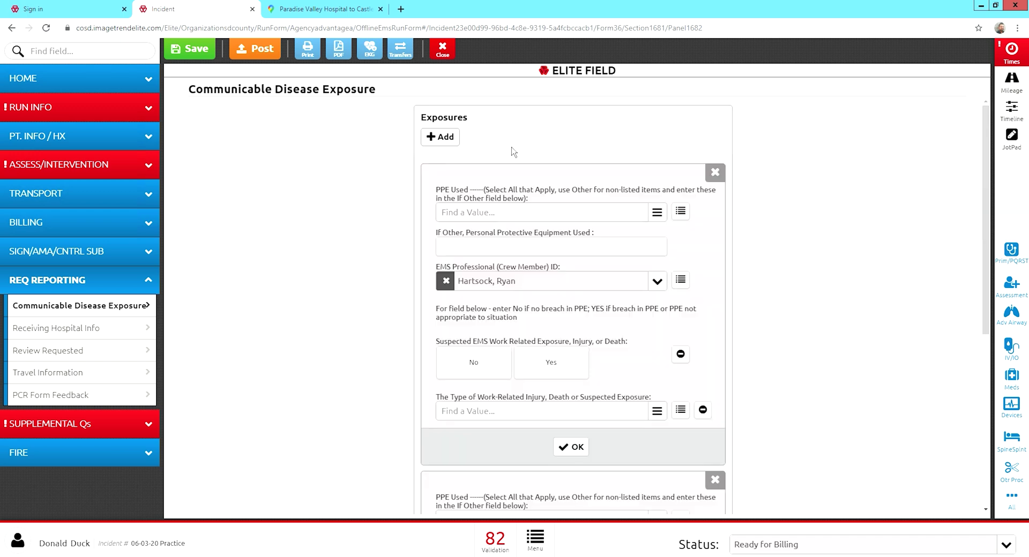
Mark Gloves and Mask-N95 as PPE used for the first crew member.
click(487, 219)
click(464, 246)
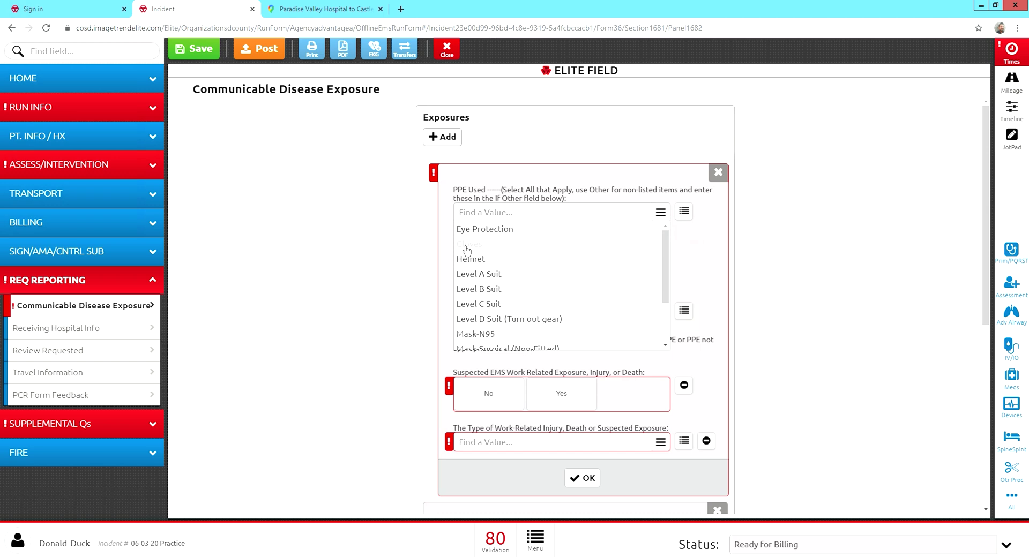
click(486, 338)
scroll(426, 340, down, 1)
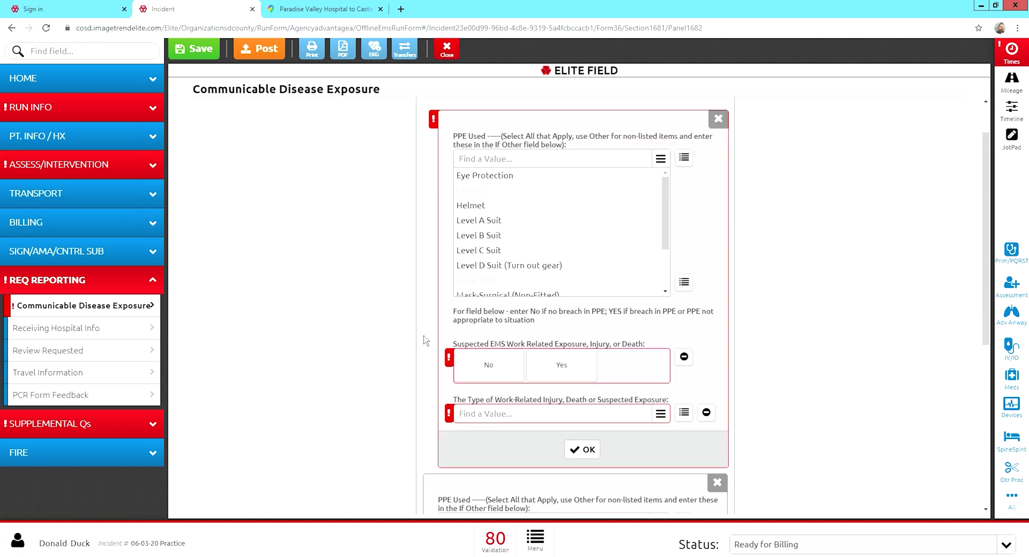
scroll(672, 253, down, 1)
scroll(673, 257, down, 2)
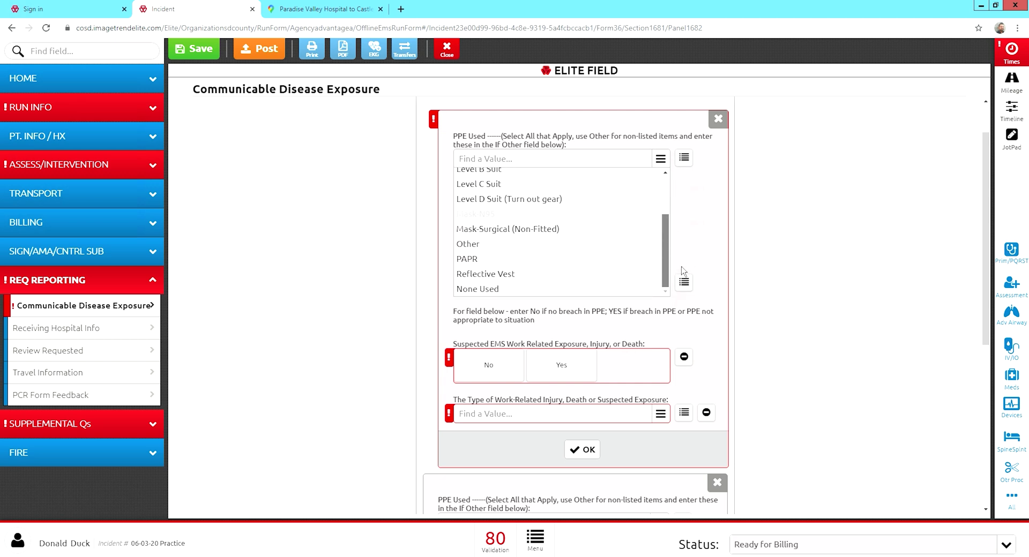
scroll(681, 270, up, 3)
click(414, 240)
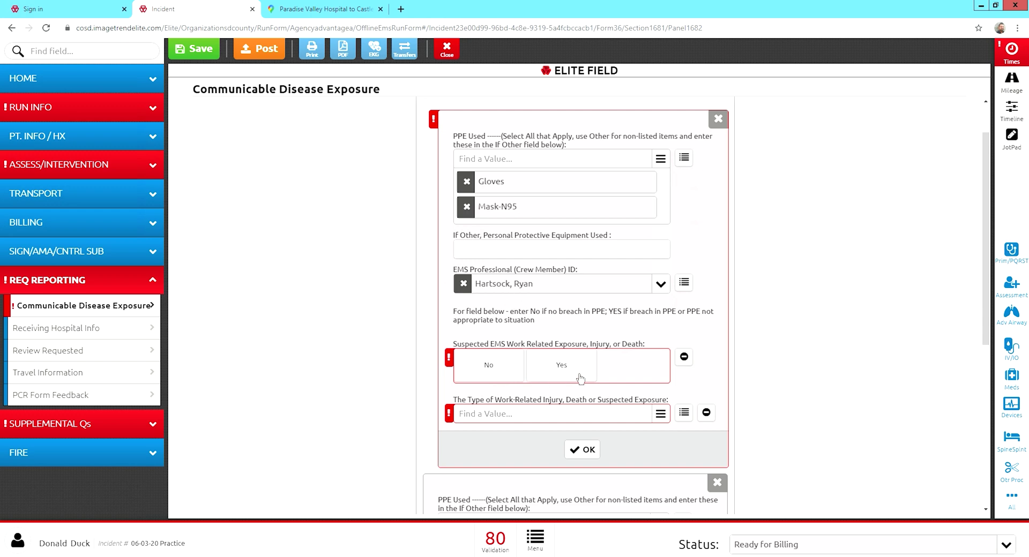
Answer No to suspected exposure and set the first crew member's exposure type to None.
click(489, 366)
scroll(501, 381, down, 2)
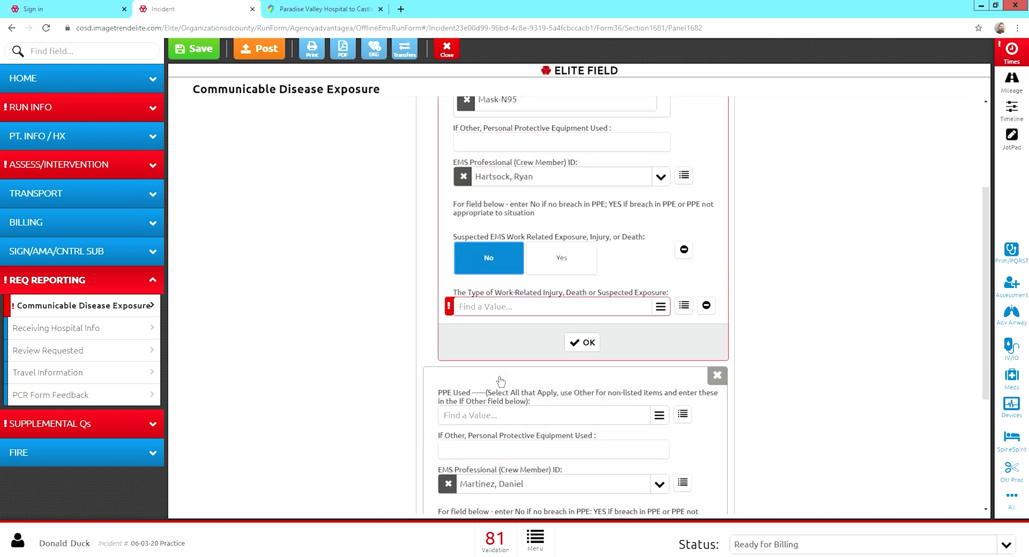
click(524, 309)
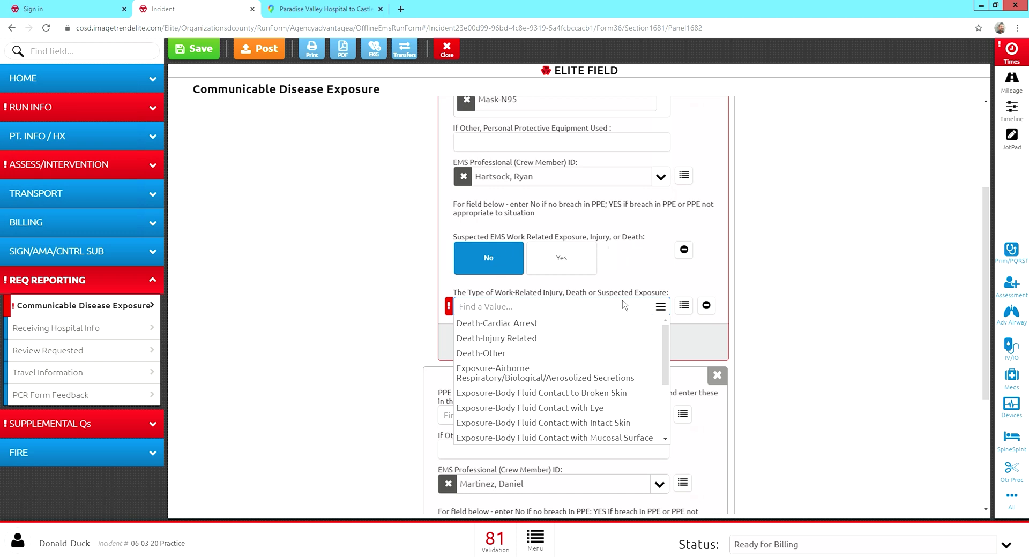
scroll(673, 363, down, 2)
scroll(673, 363, down, 3)
click(507, 438)
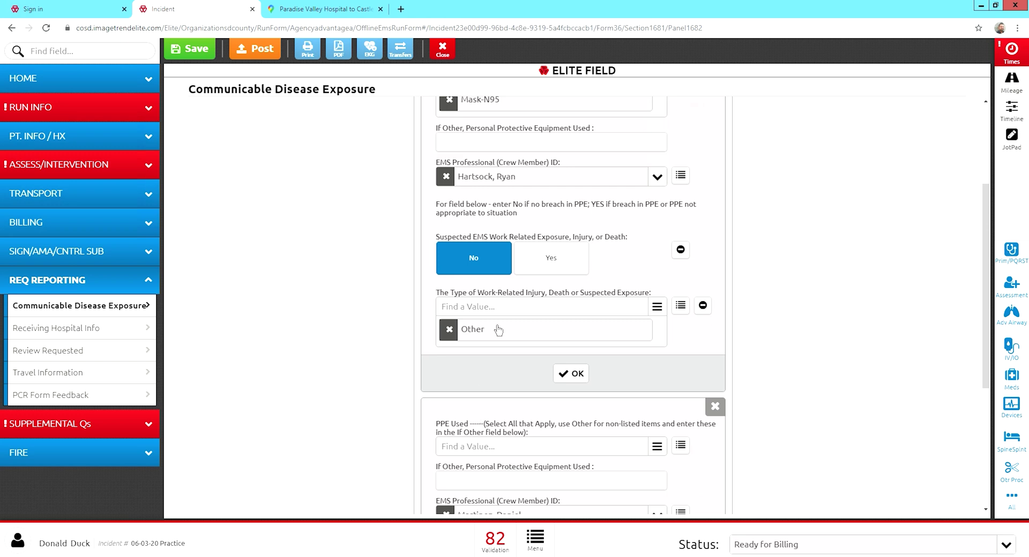
click(455, 334)
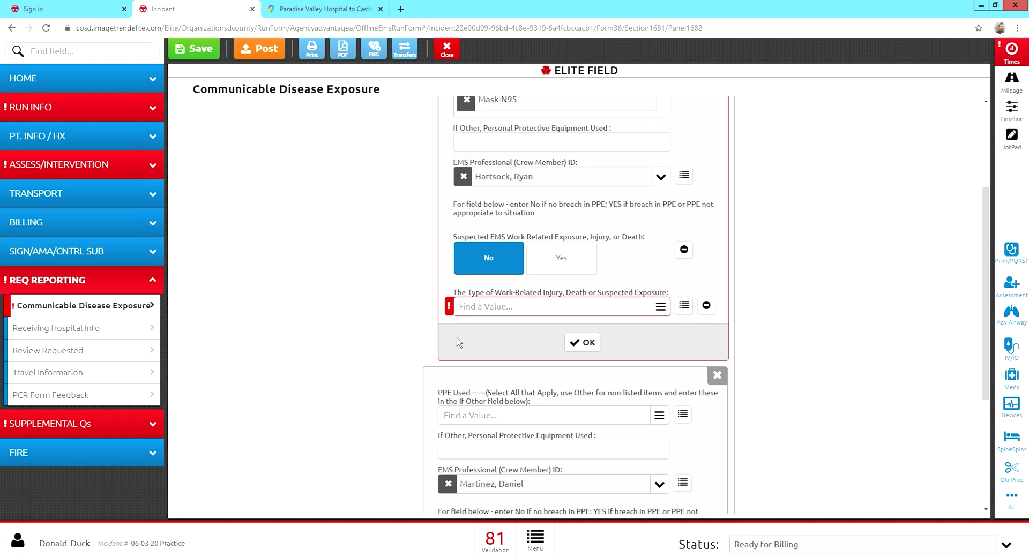
click(470, 310)
scroll(474, 369, down, 5)
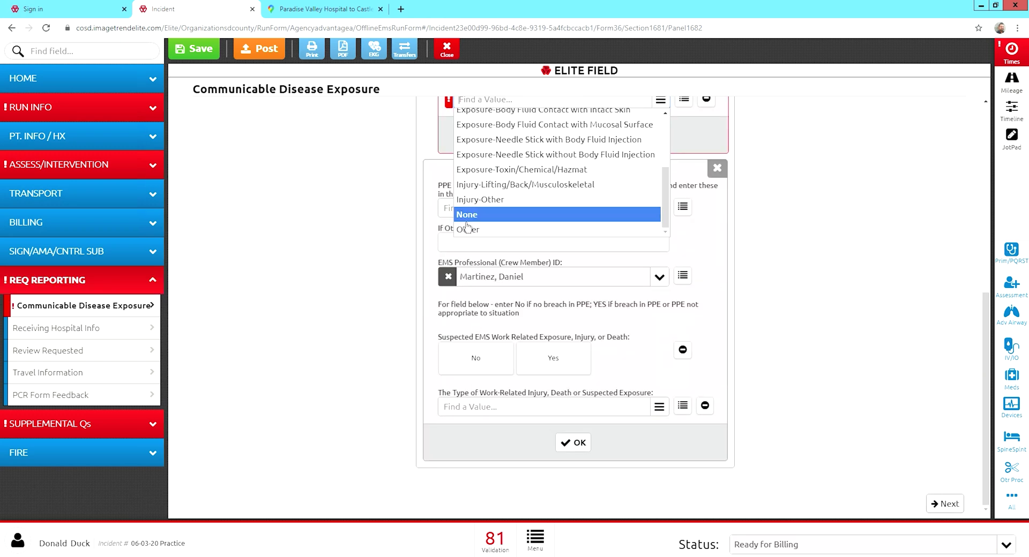
click(467, 222)
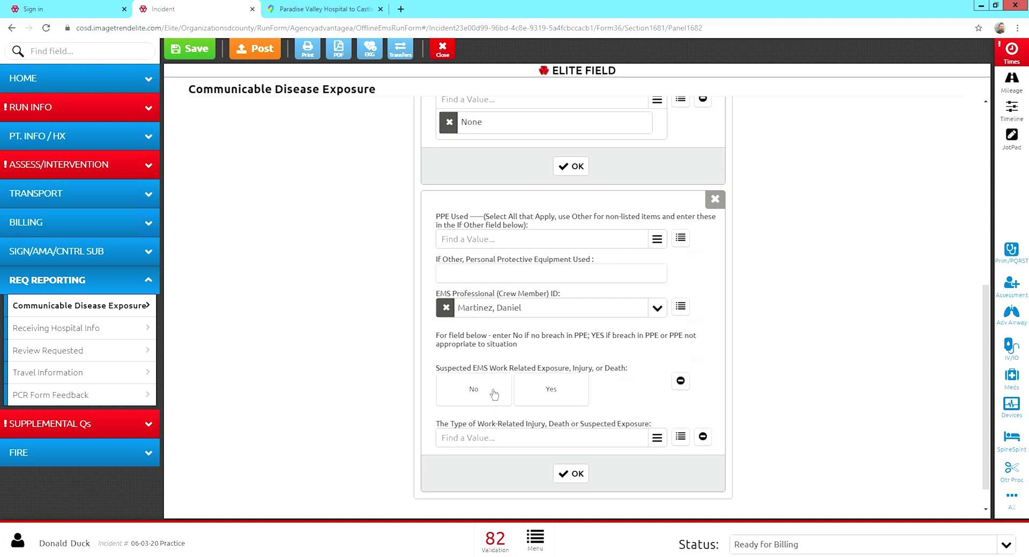
Give the second crew member Gloves and Mask-N95 PPE and No suspected exposure.
click(469, 247)
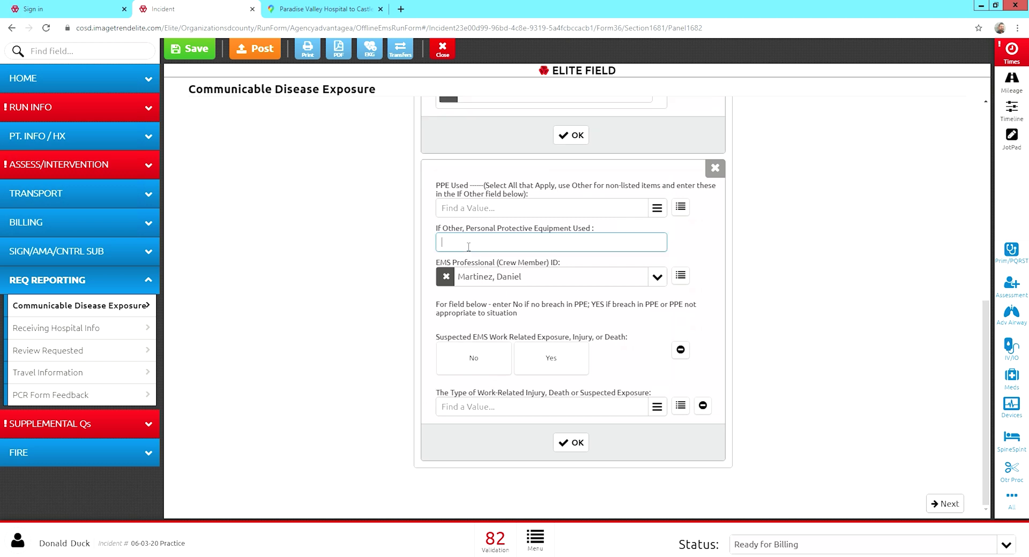
click(506, 212)
click(486, 240)
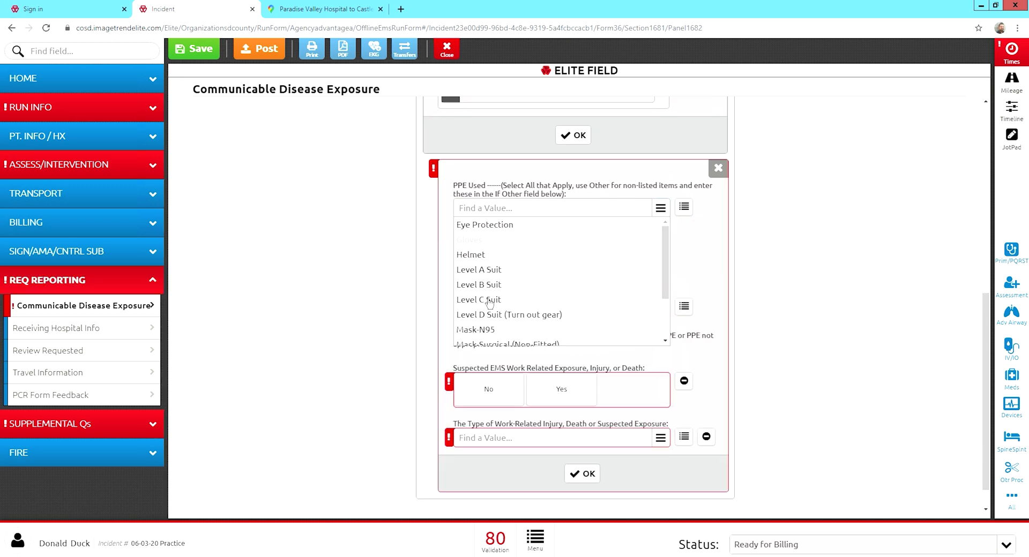
click(480, 330)
click(415, 287)
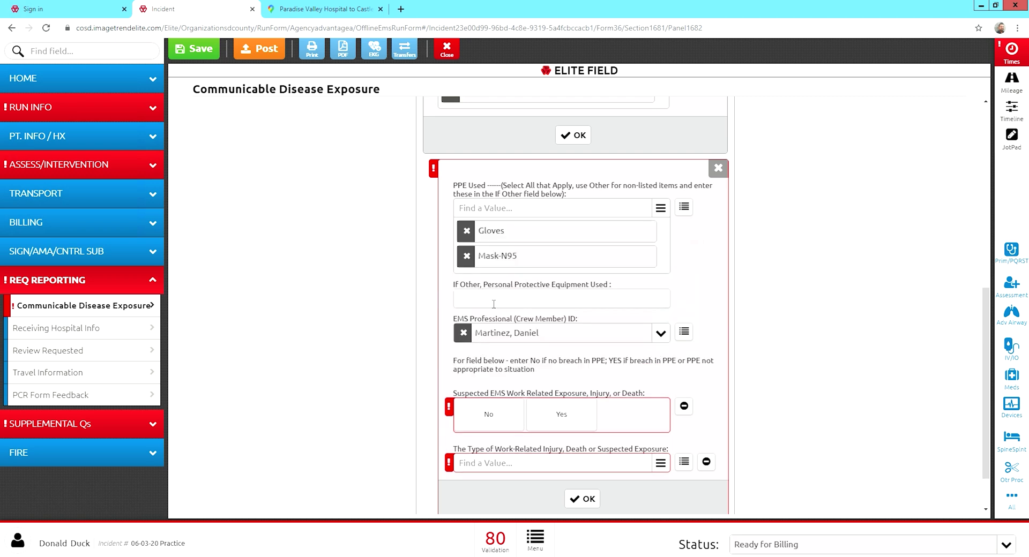
click(494, 413)
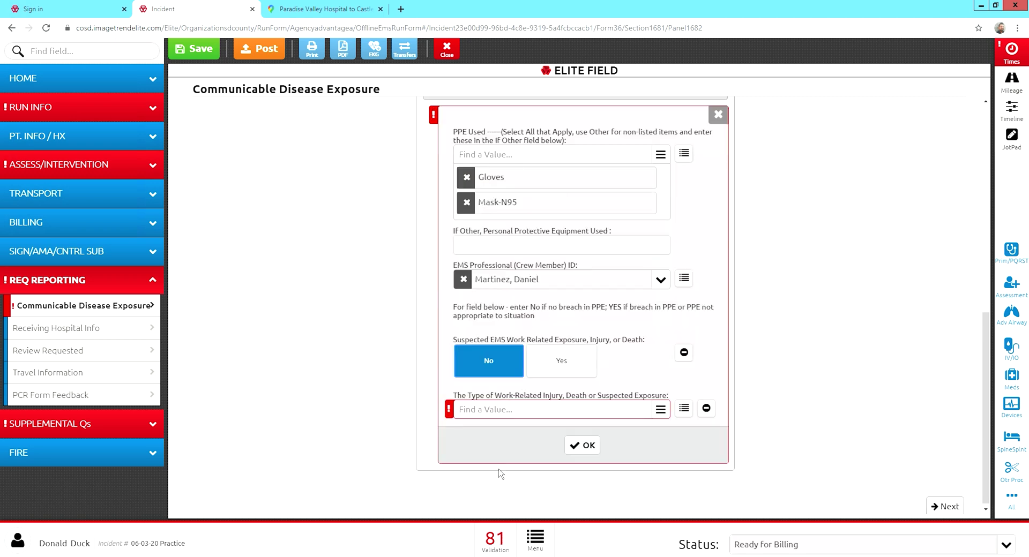
Set the second crew member's exposure type to None and confirm both exposure entries.
click(491, 411)
scroll(503, 375, down, 3)
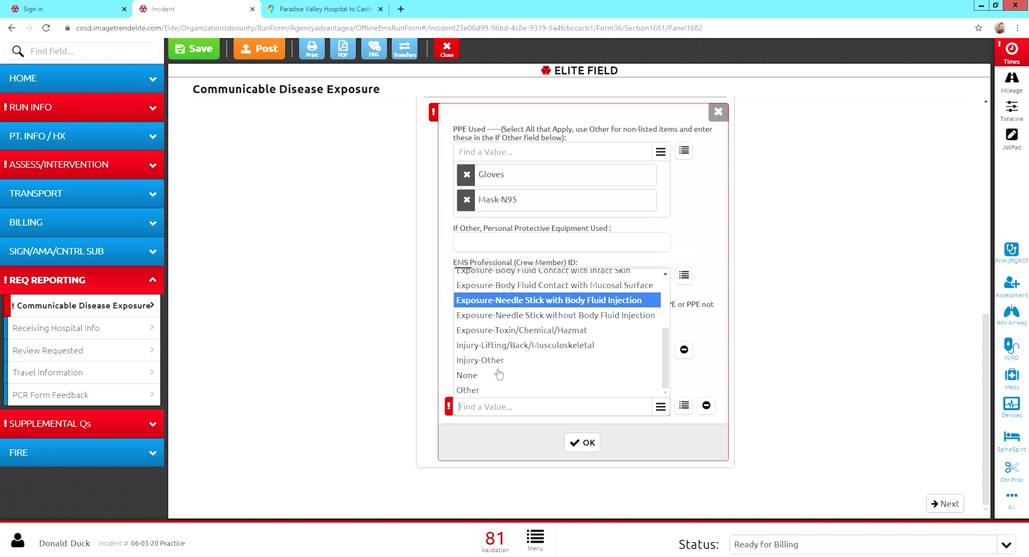
click(488, 378)
click(586, 482)
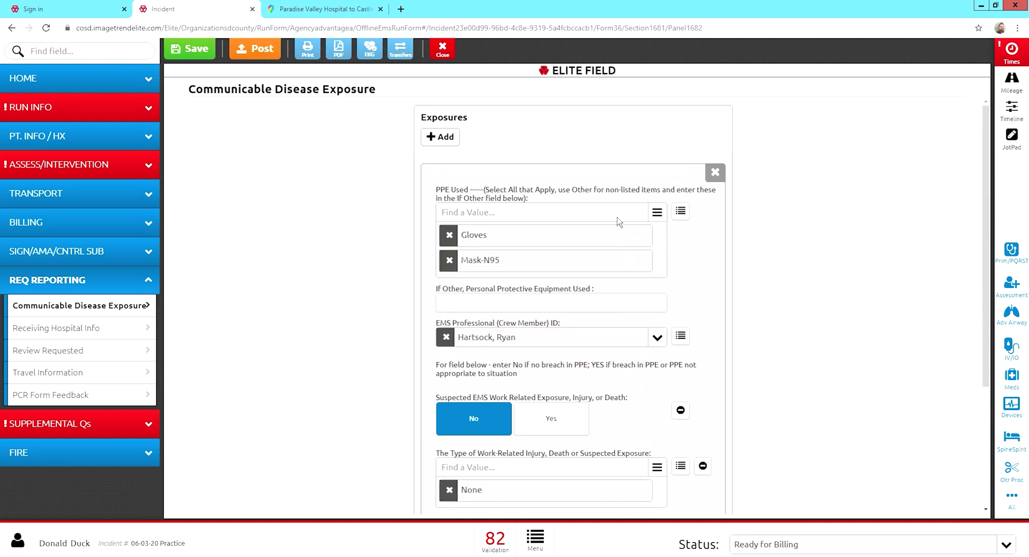
scroll(494, 322, up, 3)
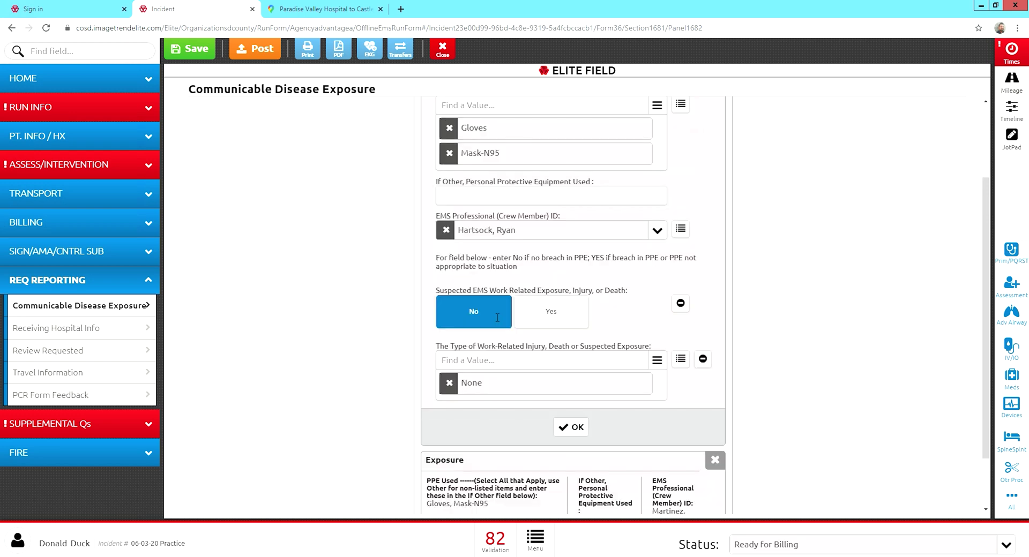
scroll(539, 462, down, 3)
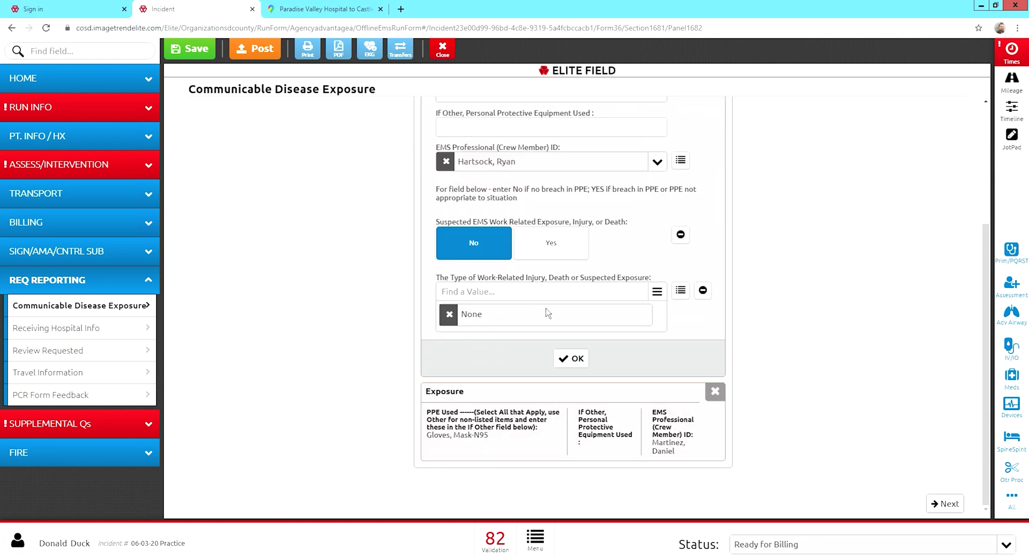
click(575, 359)
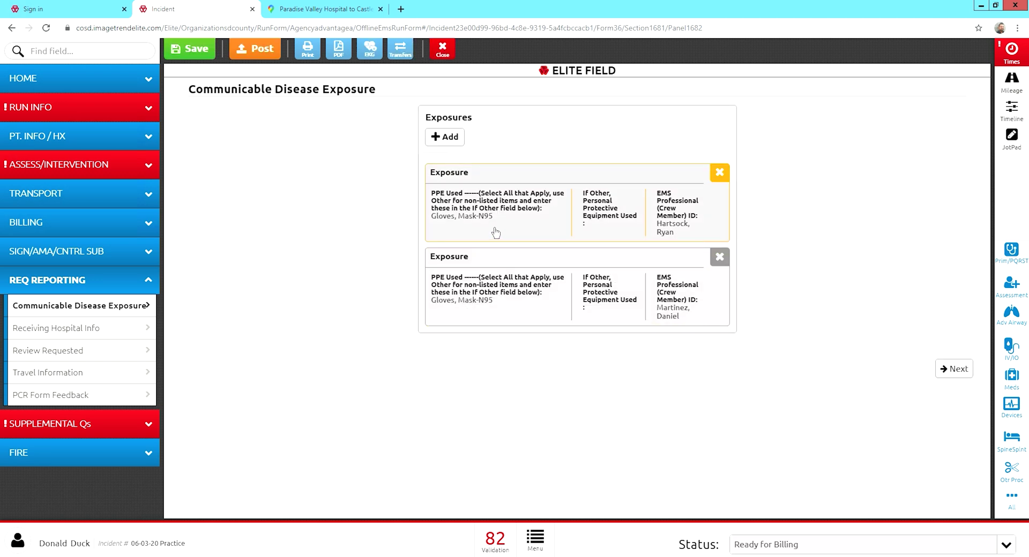
Review Receiving Hospital Info, Review Requested, Travel Information and PCR Form Feedback, reaching Supplemental Qs.
click(98, 332)
click(94, 354)
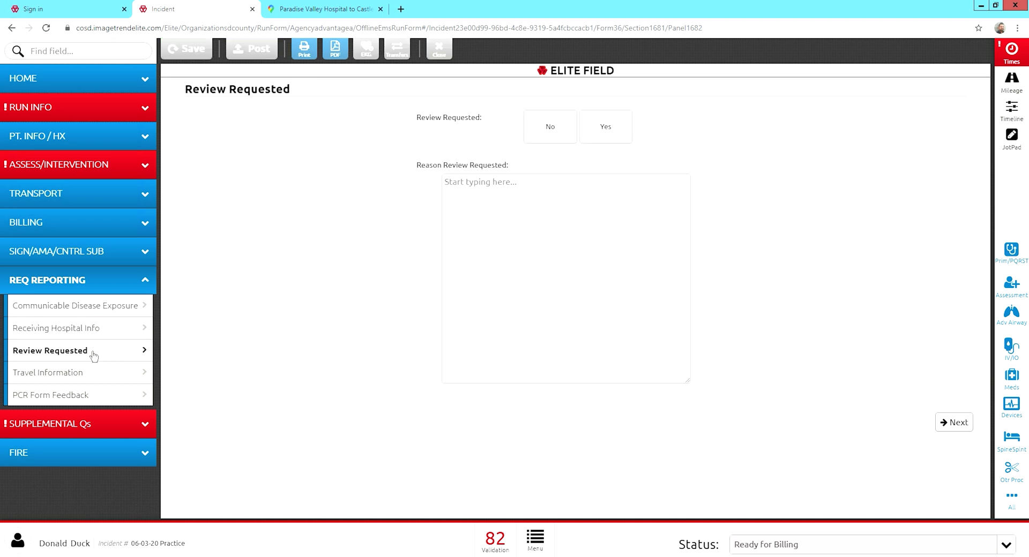
click(88, 377)
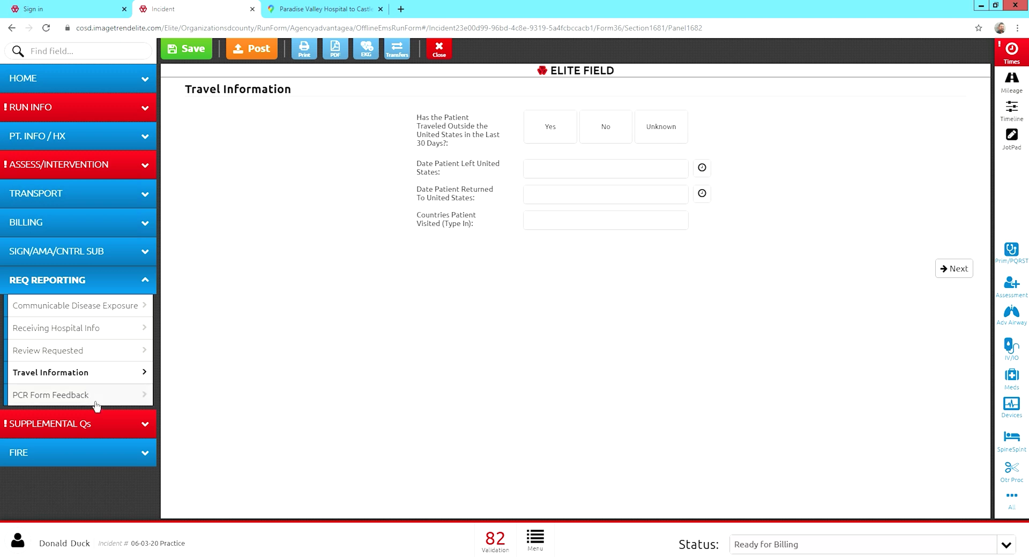
click(99, 402)
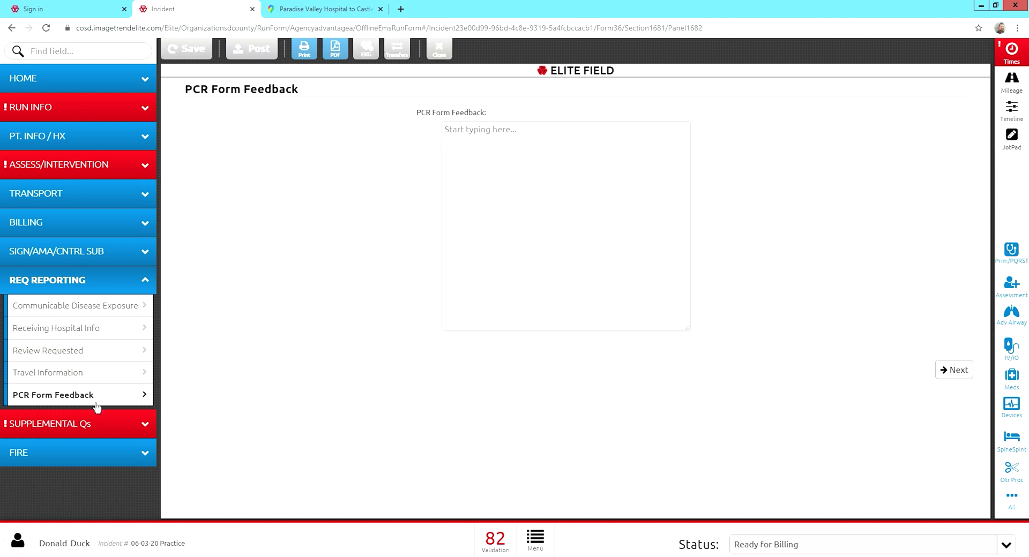
click(84, 430)
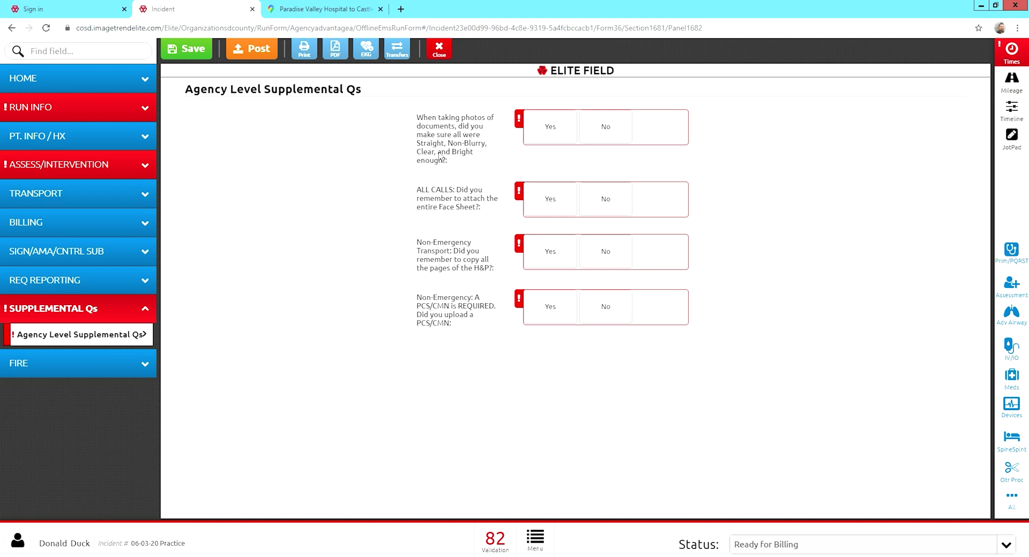
Answer Yes to the photo quality, Face Sheet, H&P pages and PCS/CMN upload questions.
click(560, 138)
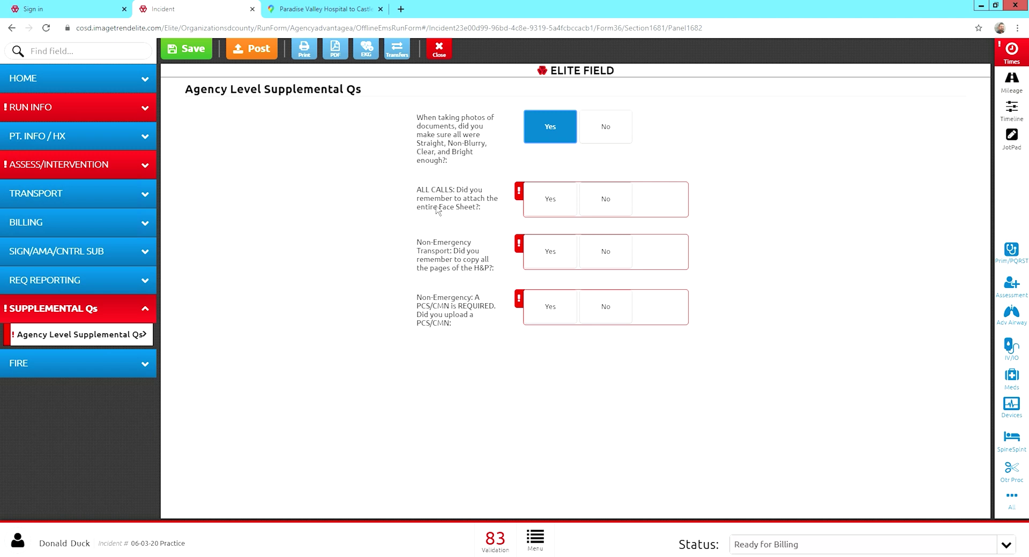
click(548, 206)
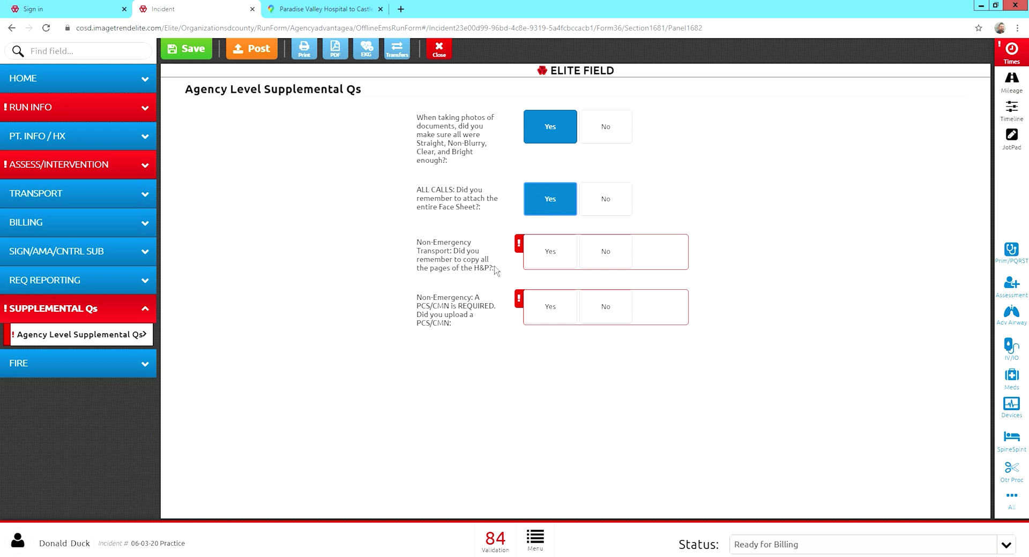
click(543, 264)
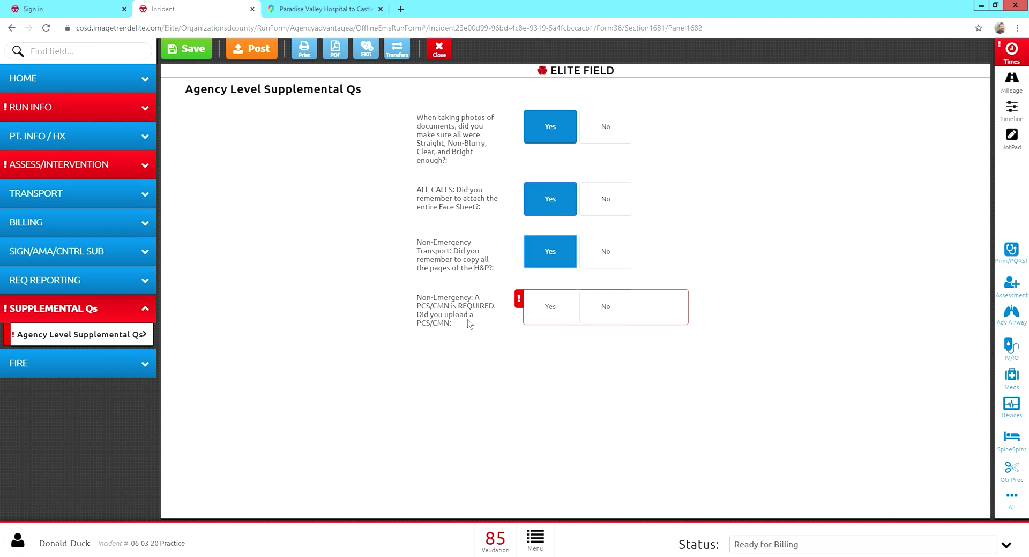
click(552, 316)
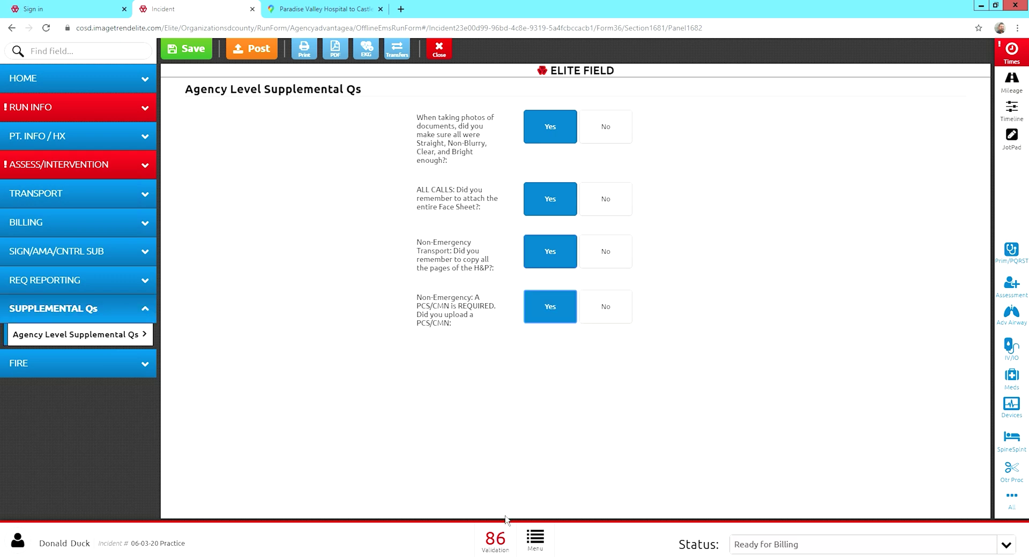
click(504, 542)
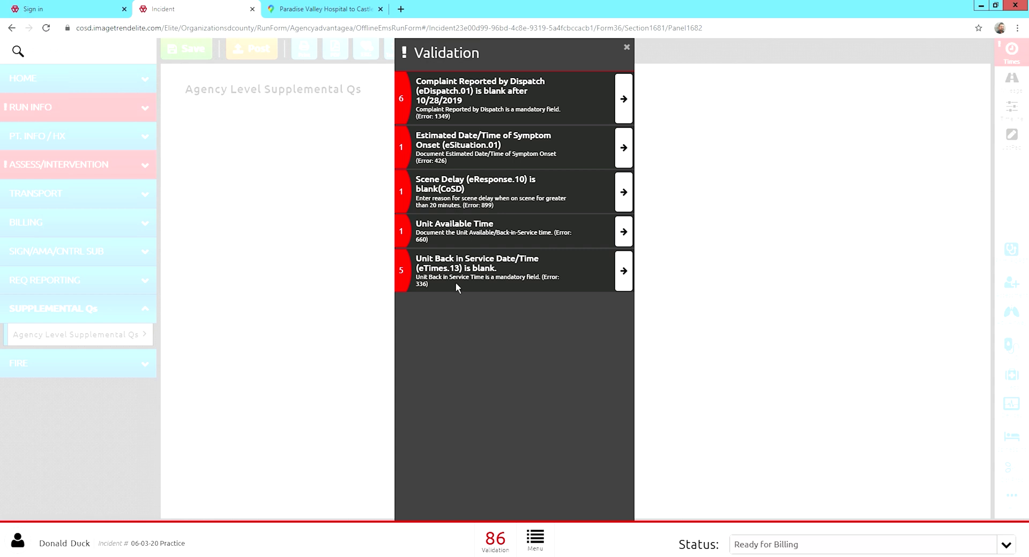
Set the dispatch-reported complaint to Transfer/Interfacility on the Incident Information page.
click(633, 51)
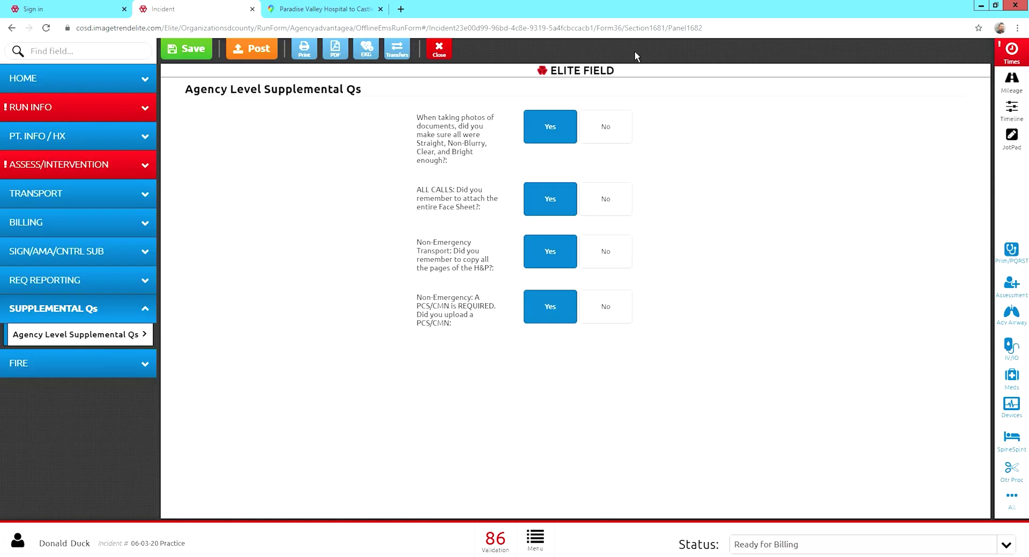
click(95, 106)
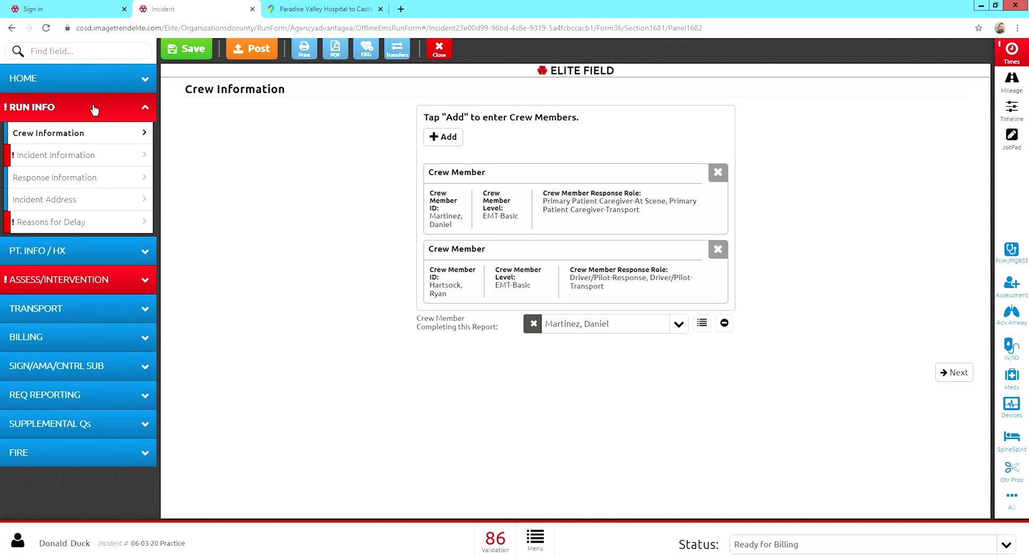
click(101, 161)
scroll(259, 264, down, 5)
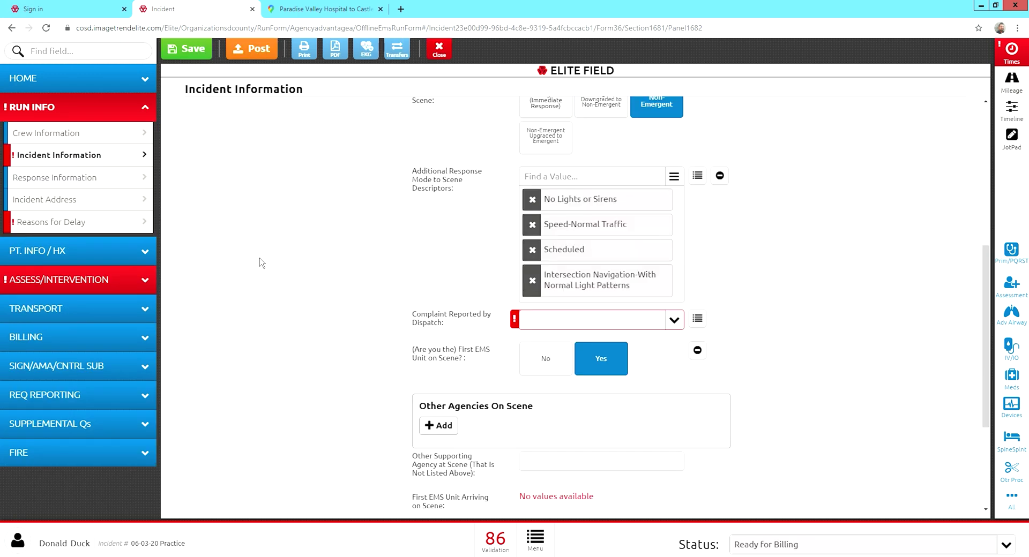
scroll(305, 310, down, 3)
click(554, 145)
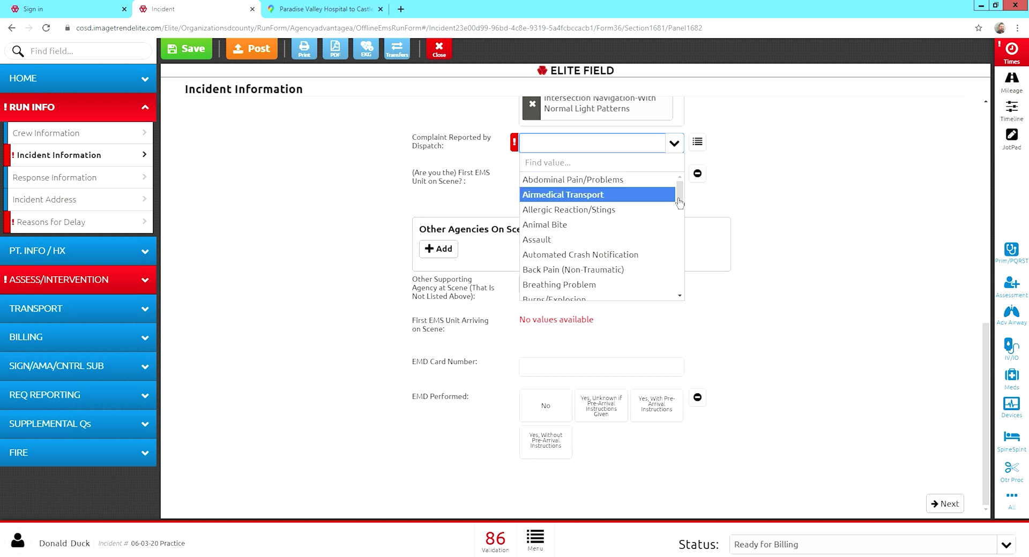
drag(684, 201, 687, 274)
scroll(688, 278, down, 3)
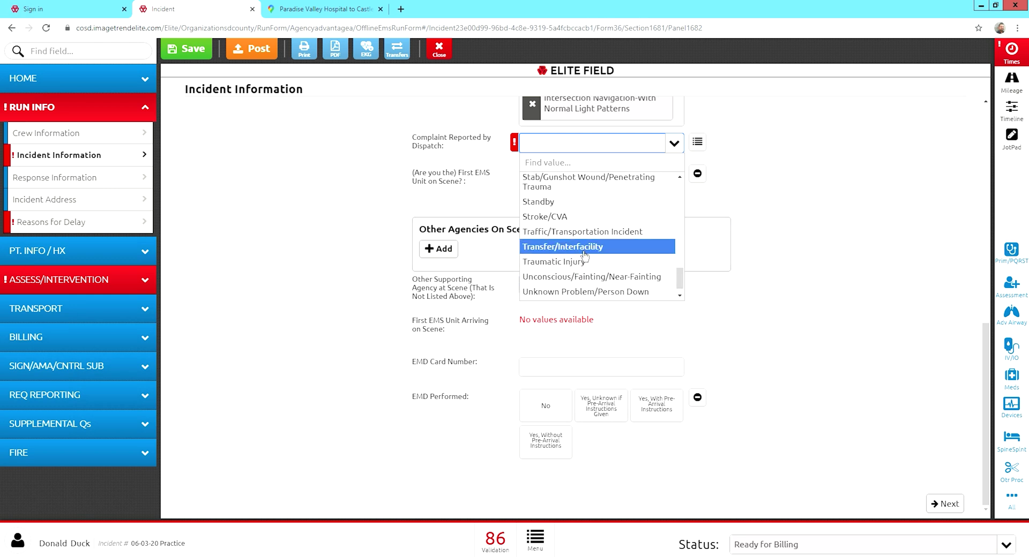
click(540, 251)
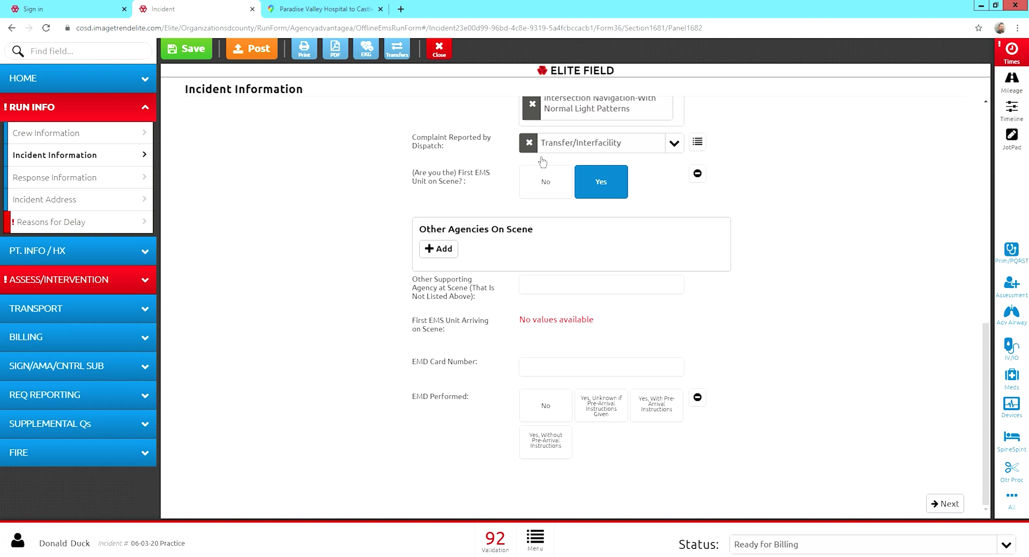
Set the Type of Scene Delay to None/No Delay under Reasons for Delay.
click(36, 223)
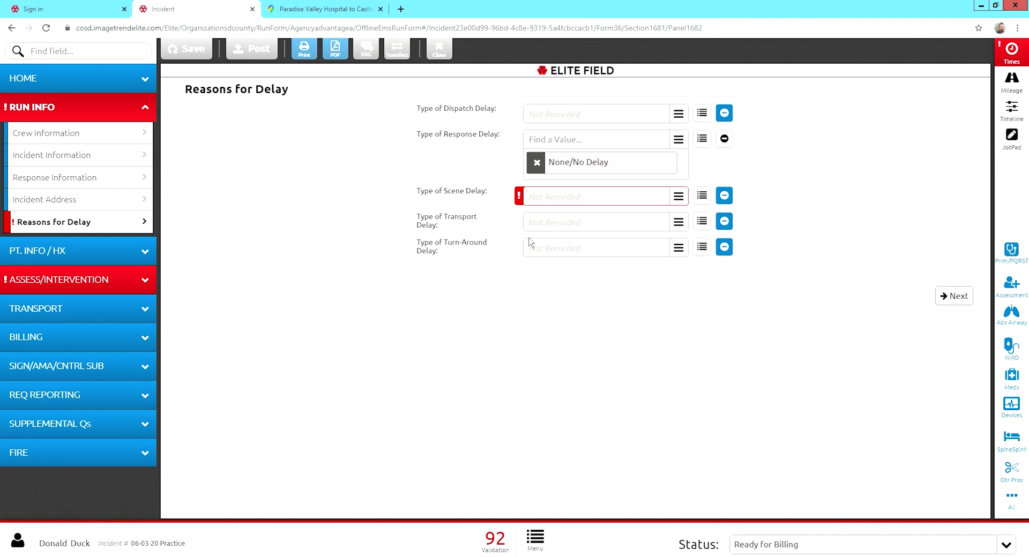
click(679, 203)
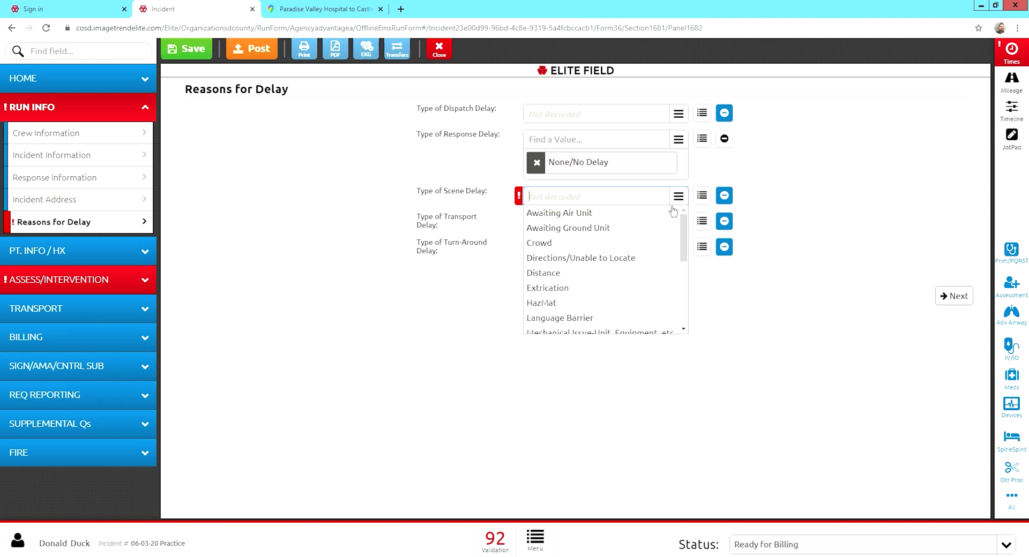
scroll(552, 292, down, 5)
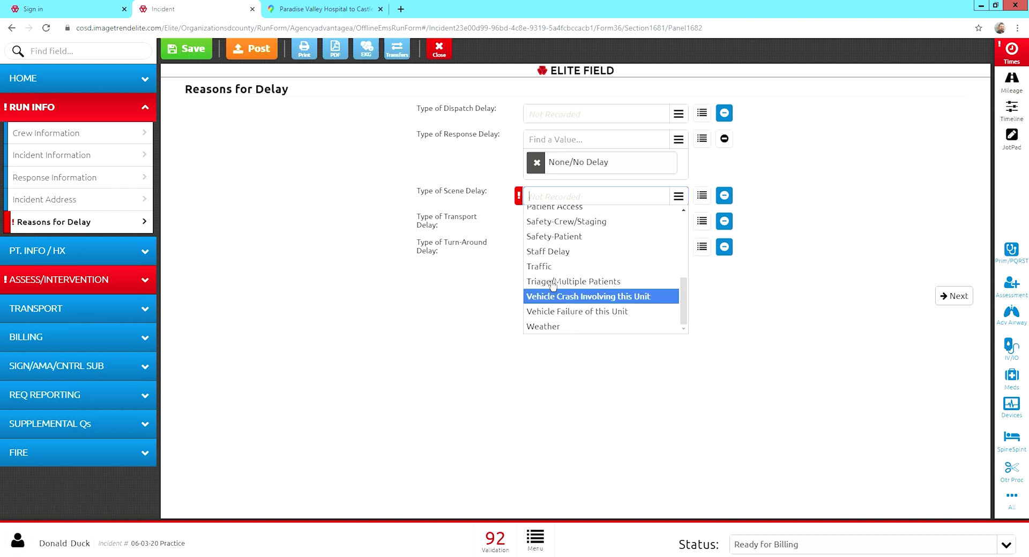
scroll(550, 298, up, 2)
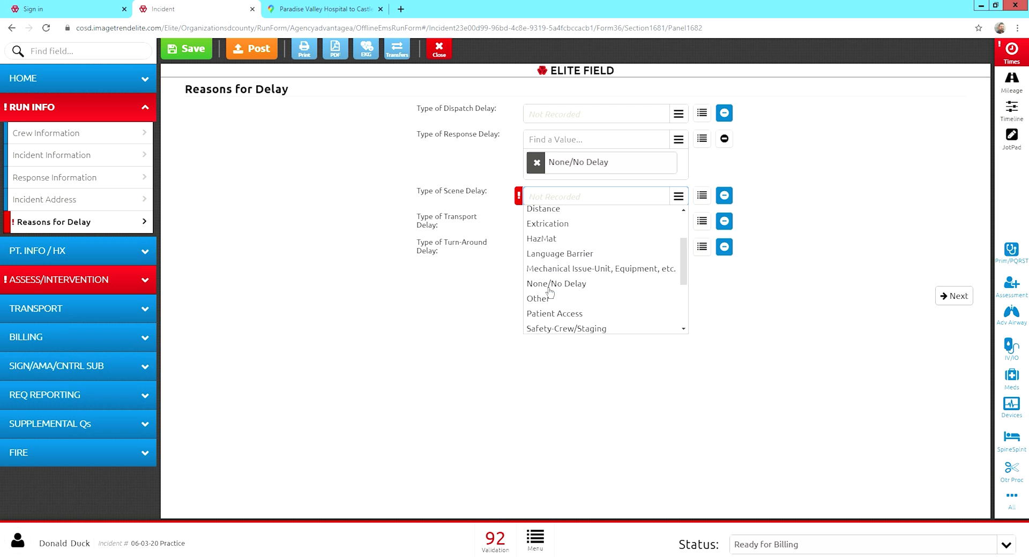
click(550, 286)
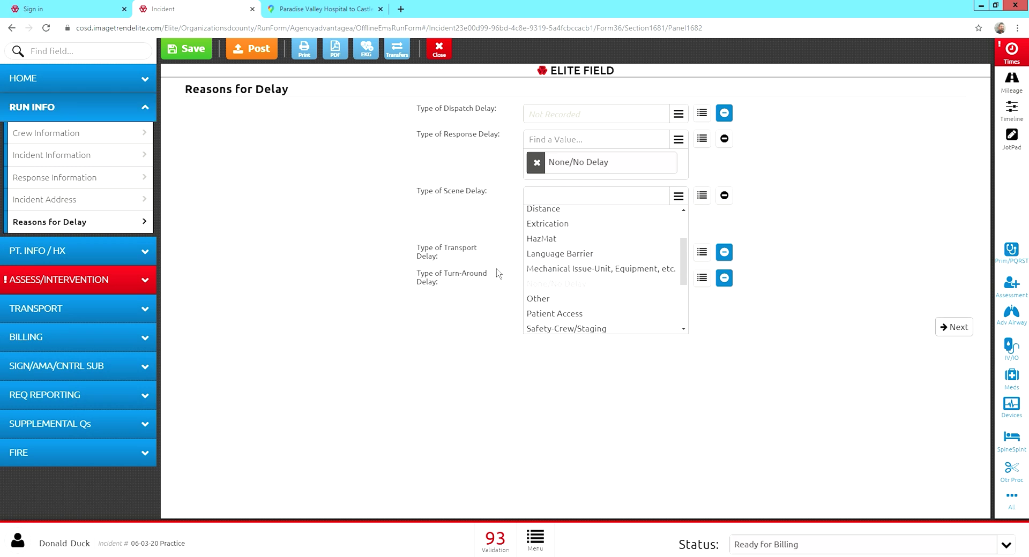
click(83, 293)
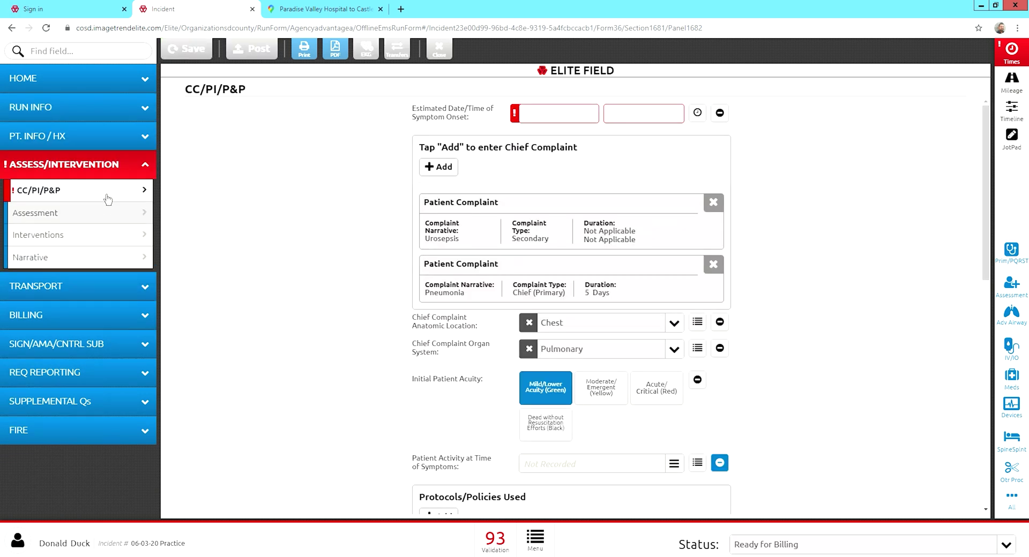
Mark Symptom Onset as Not Recorded and review the remaining validation errors.
click(730, 116)
click(648, 140)
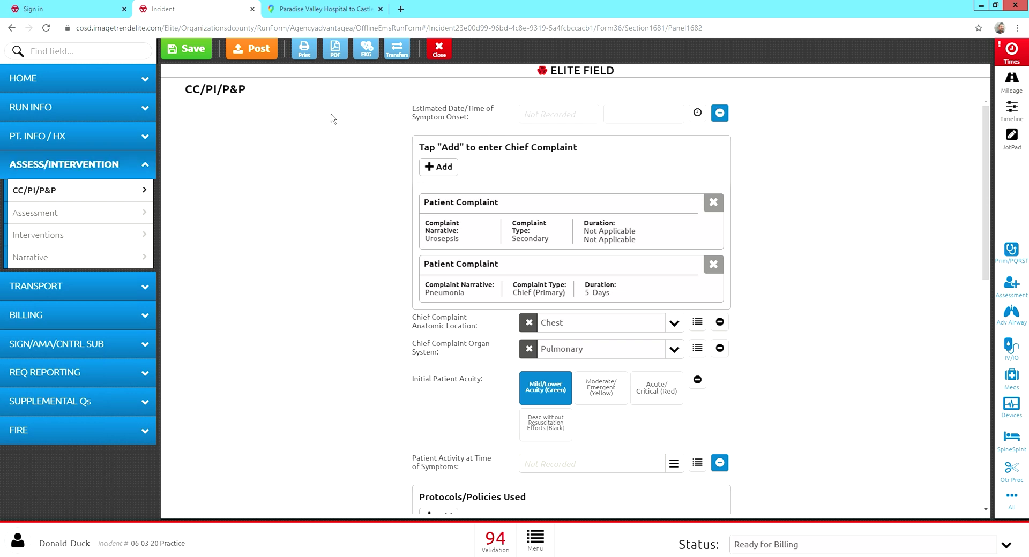
click(502, 551)
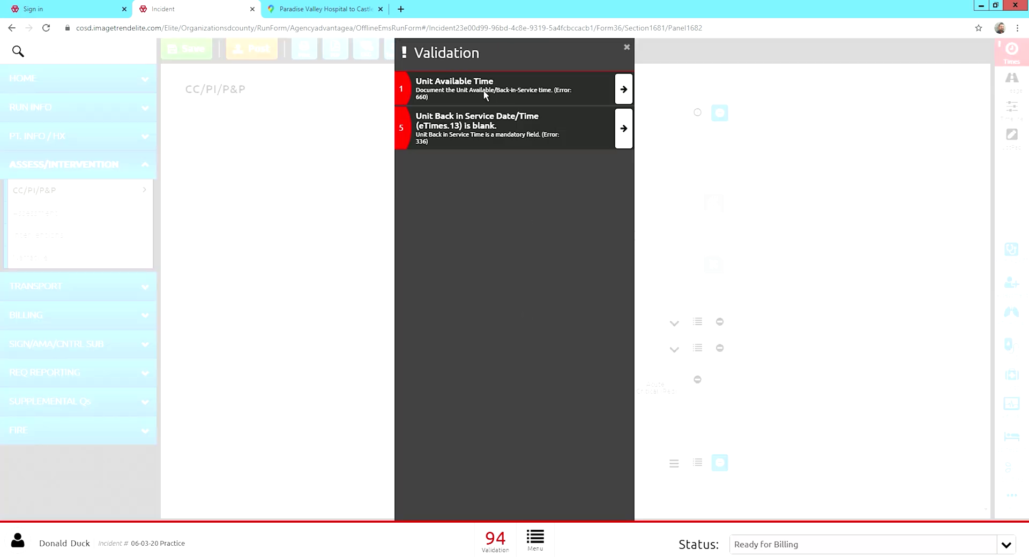
click(637, 55)
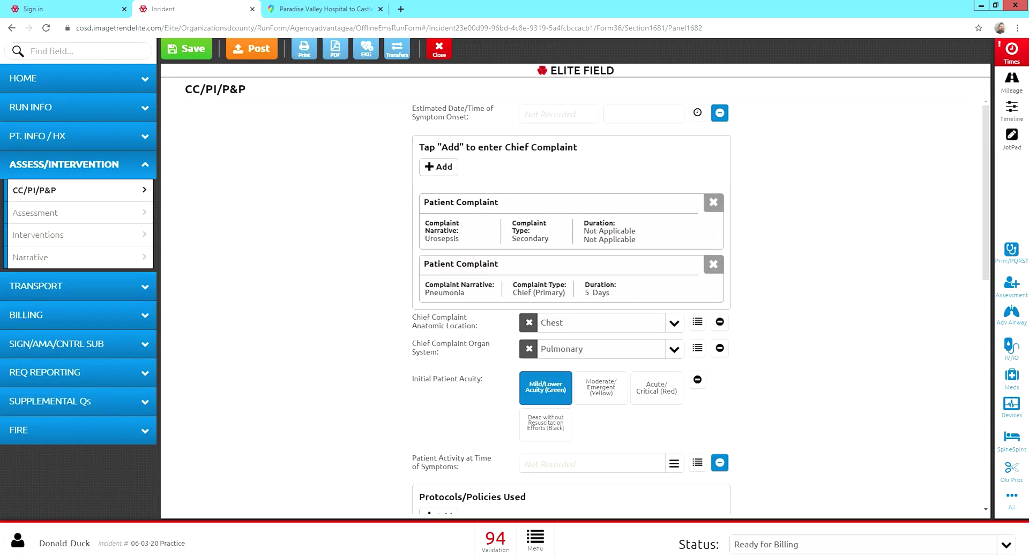
Enter 14:00:00 as the Unit Available time and save the incident.
click(1011, 53)
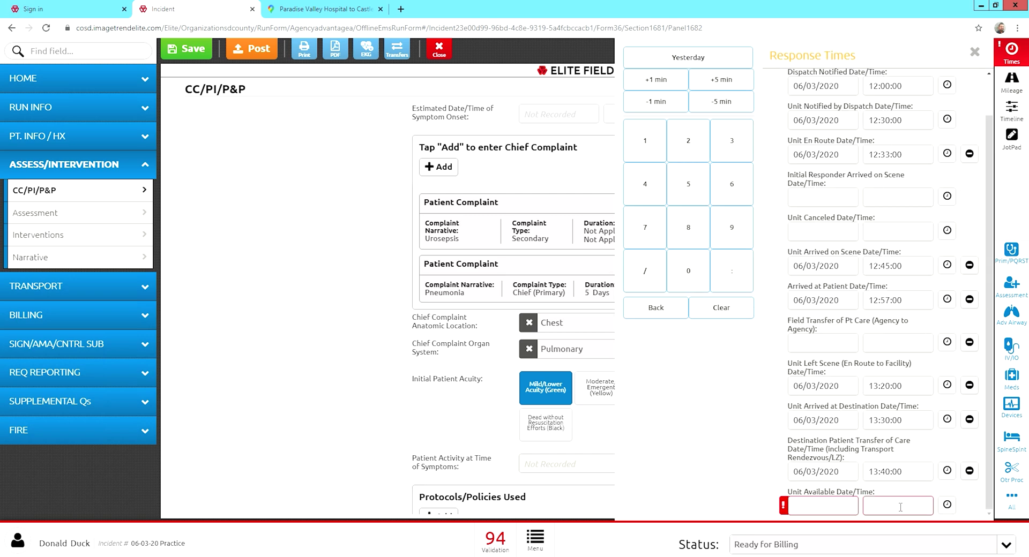
text(:00)
click(734, 441)
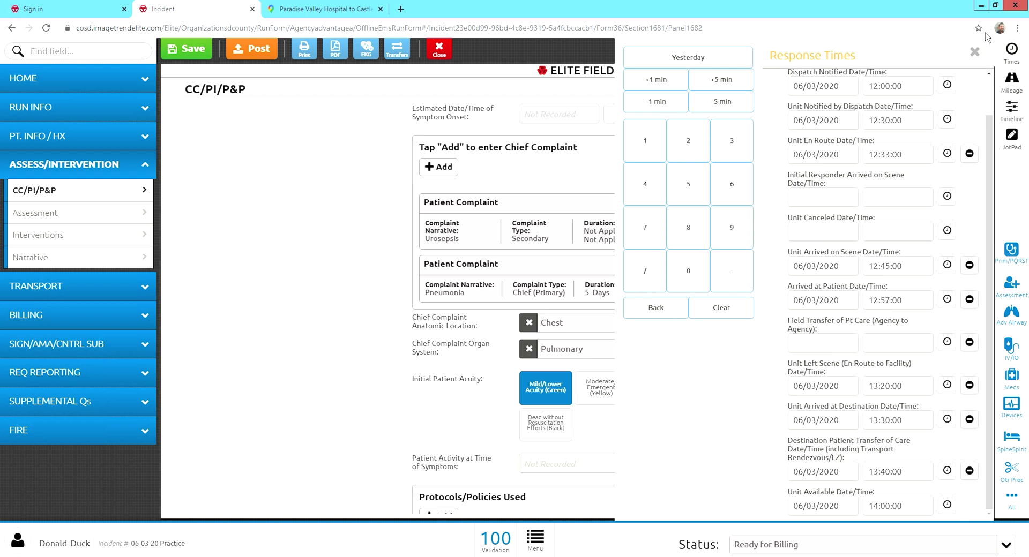
click(978, 54)
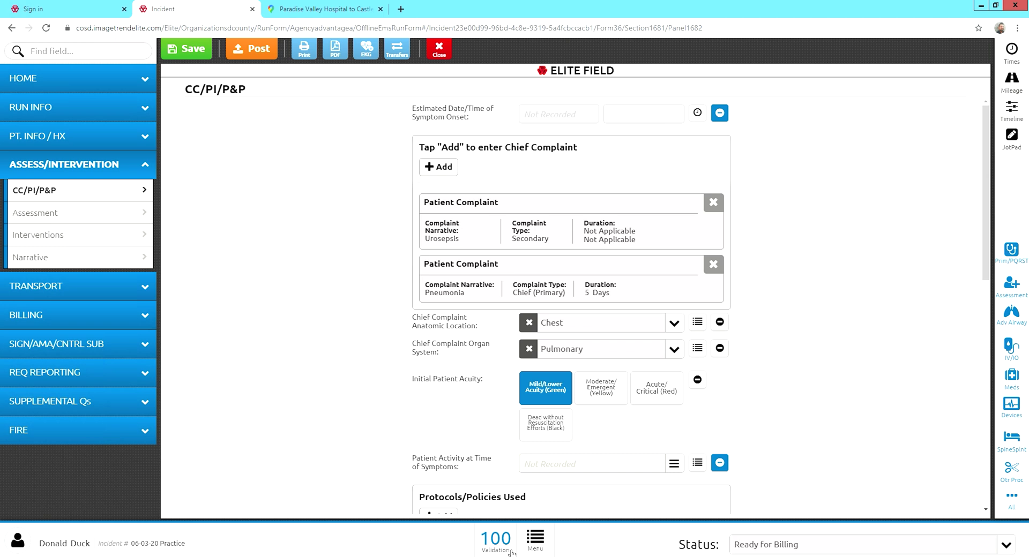
click(191, 52)
Post the incident, confirming in the Post this Incident dialog.
click(262, 59)
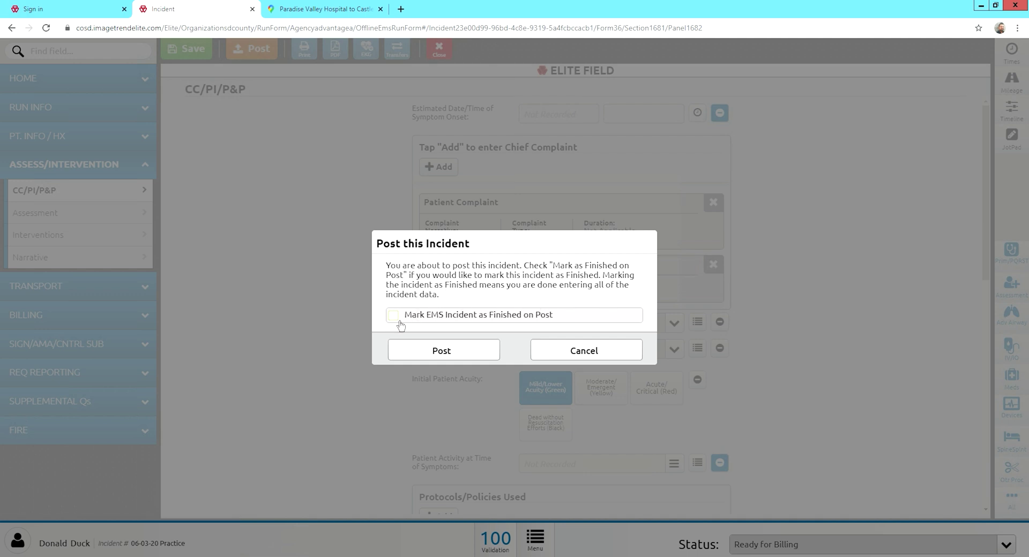
click(440, 353)
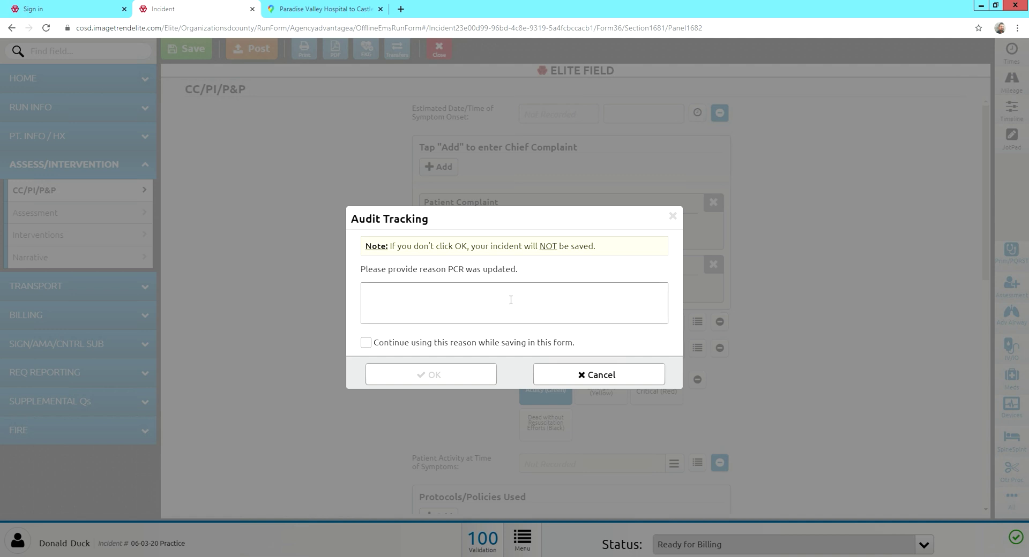
Enter the audit reason: the PCR timed out while generating and is just a PRACTICE EPCR.
text(PCR was not updated.  PCR timed out wile)
key(BackSpace)
key(BackSpace)
key(BackSpace)
text(le it was being generated. )
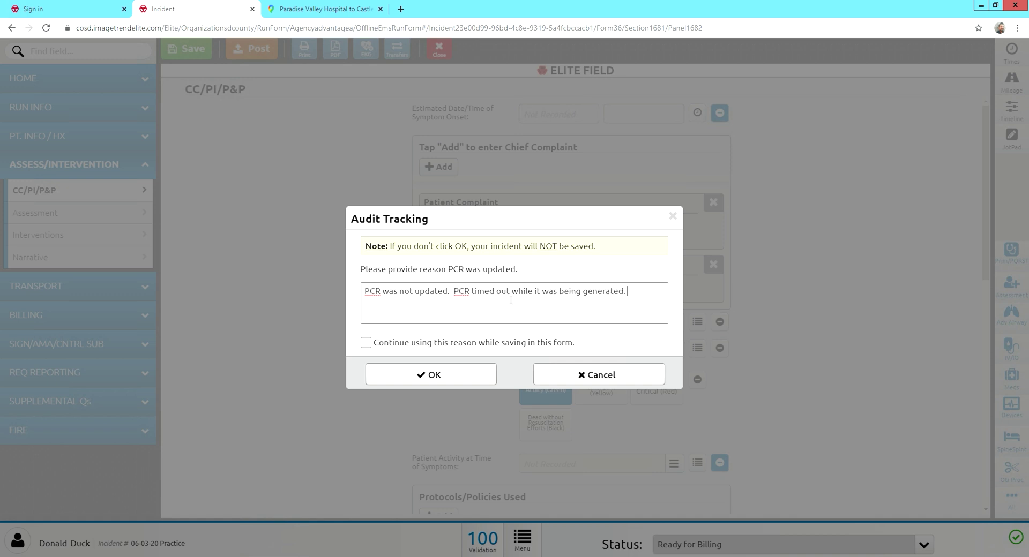
text( This is just a PRACTICE EPCR)
Keep the reason for later saves, confirm the post, and close the incident to the dashboard.
click(366, 342)
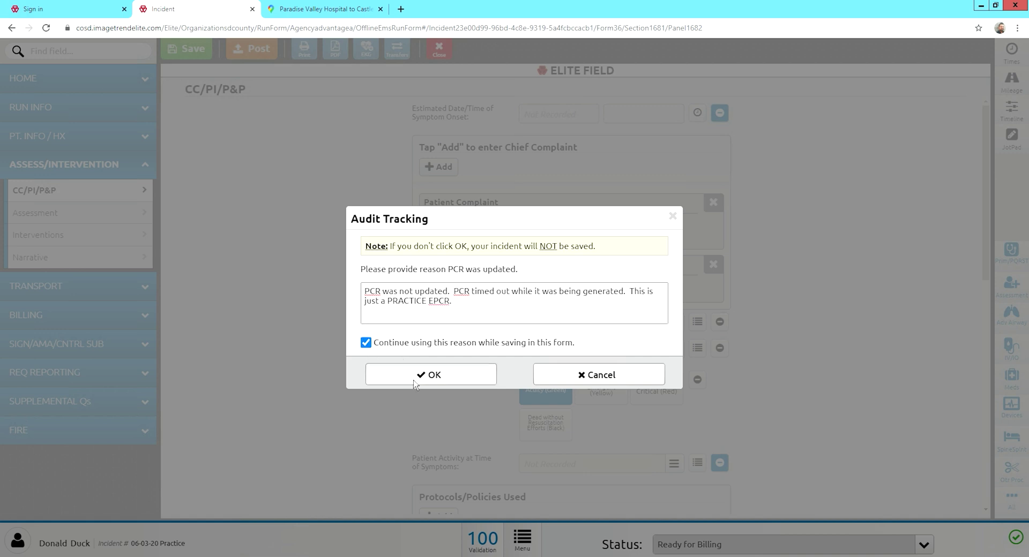
click(414, 382)
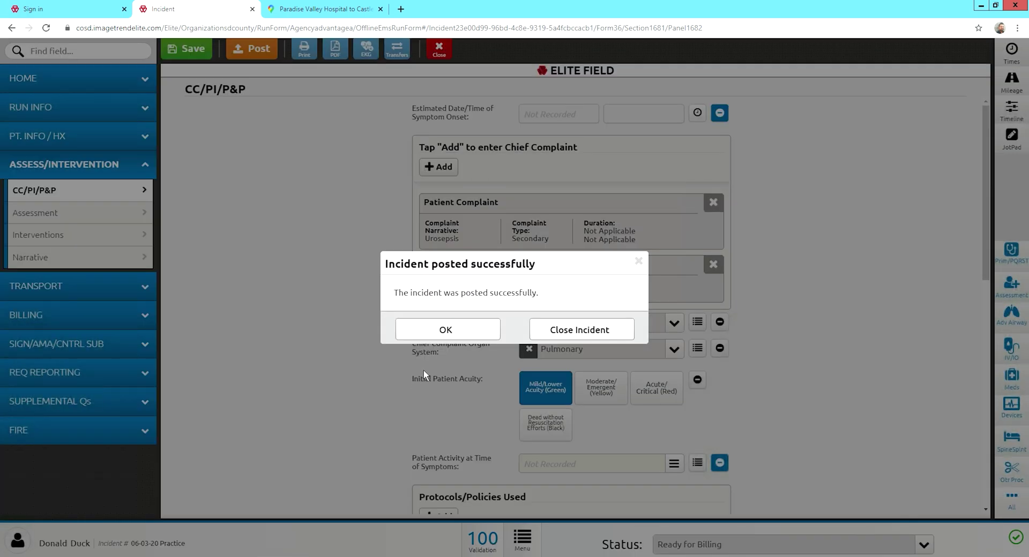
click(450, 336)
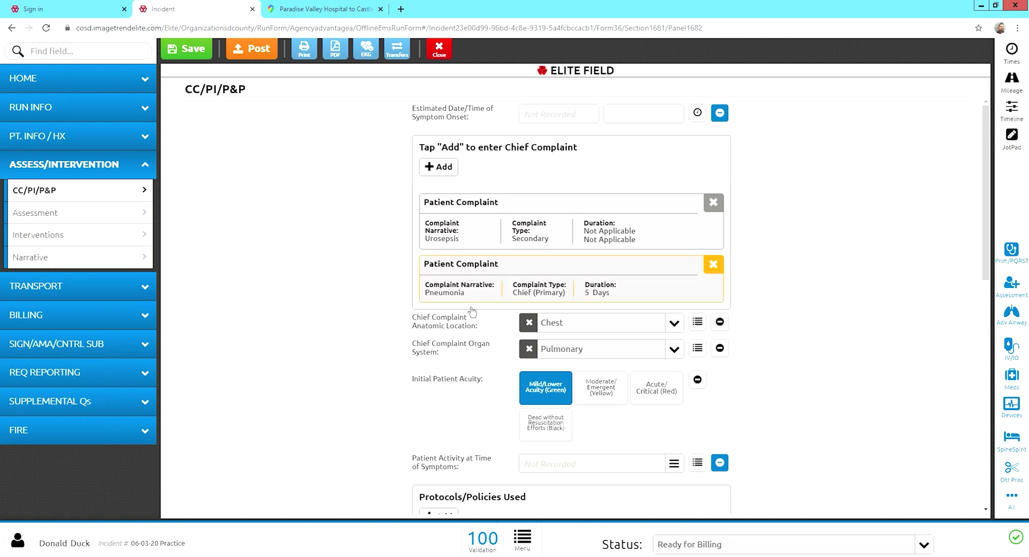
click(438, 52)
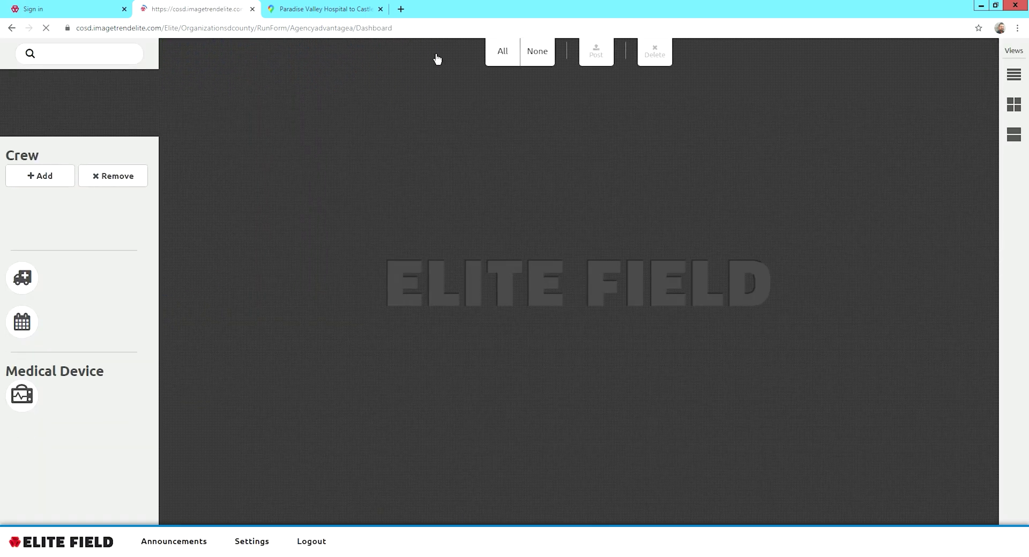